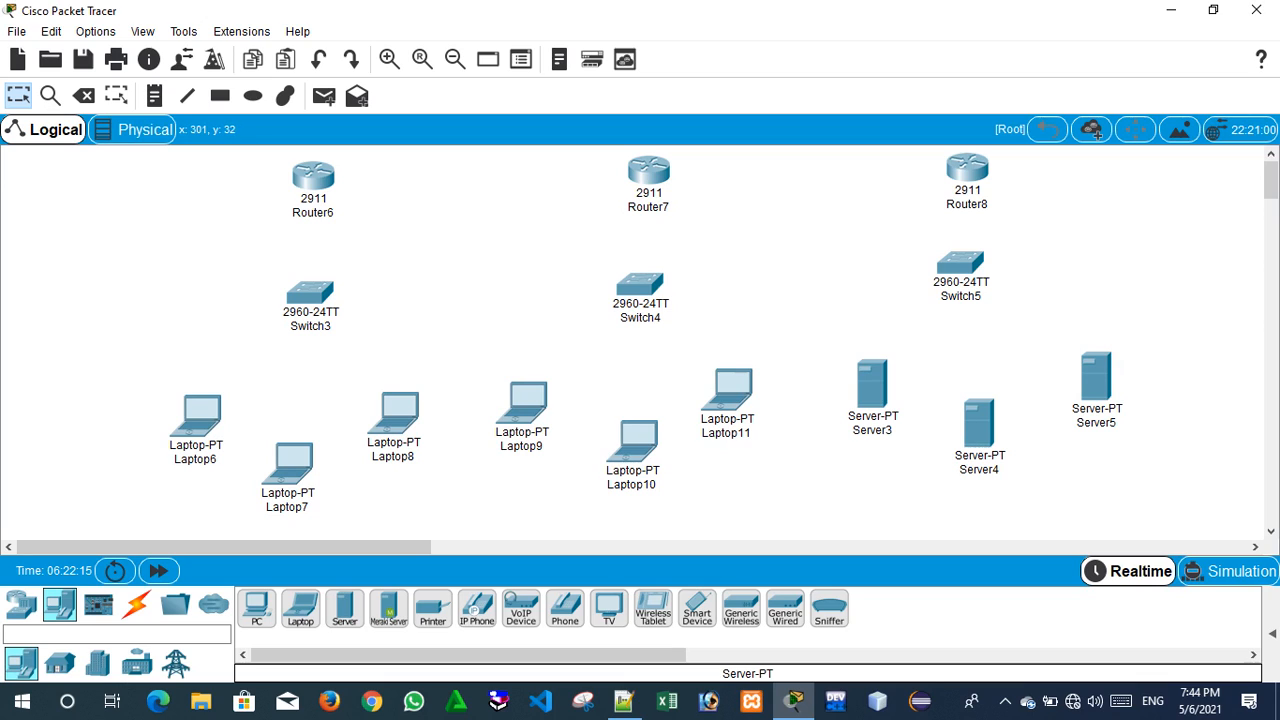
Select the HWIC-2T module in Router6's physical device view and switch the router's power off.
drag(266, 160, 446, 233)
click(470, 235)
double_click(313, 176)
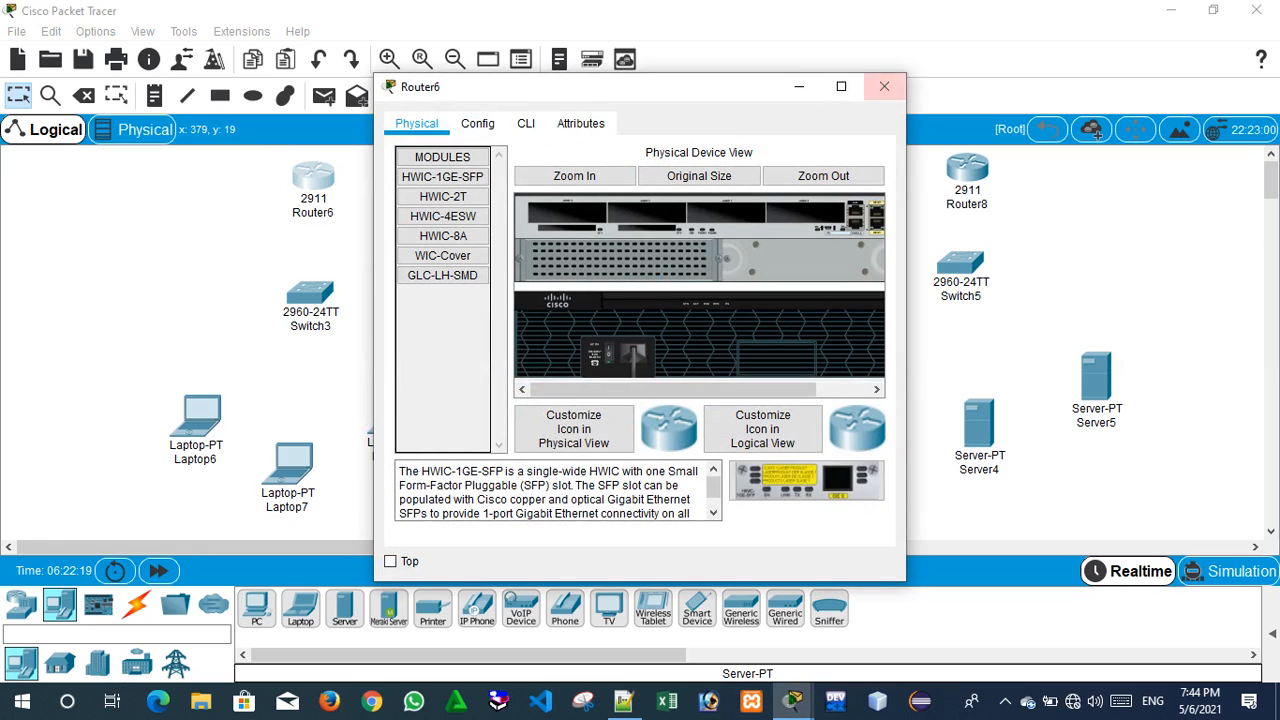
click(841, 86)
click(325, 96)
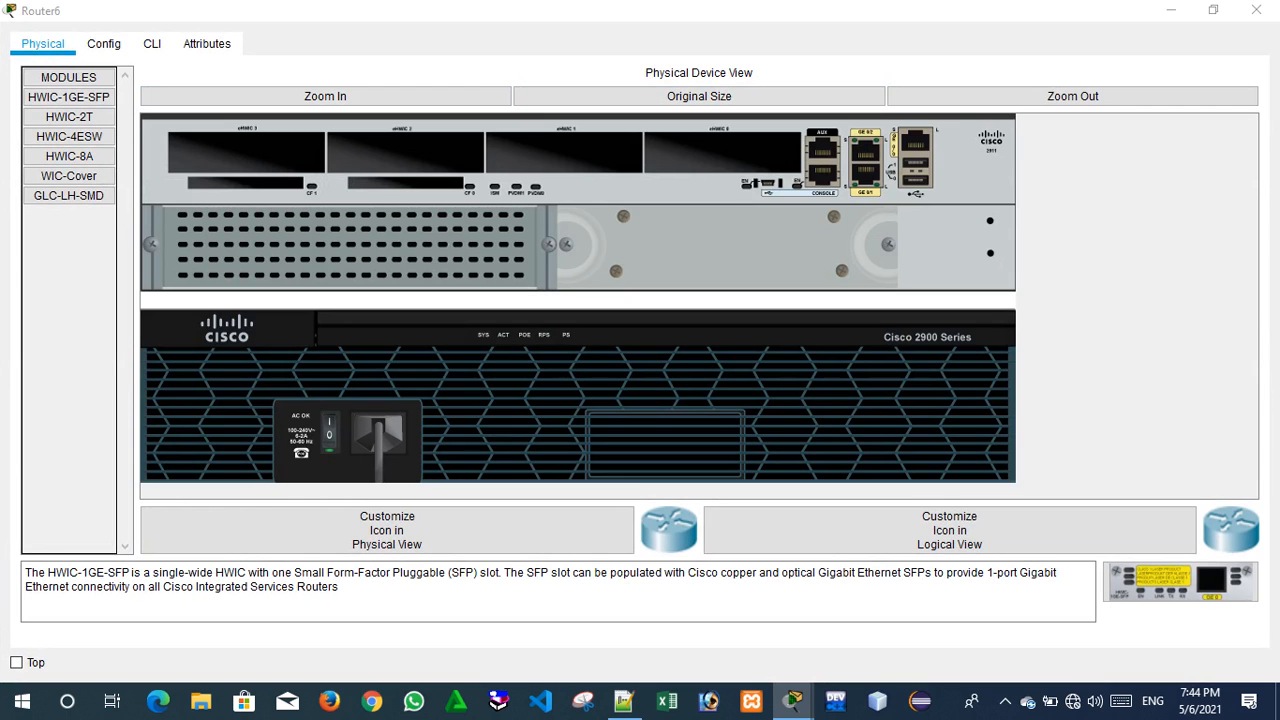
drag(117, 120, 146, 115)
click(69, 117)
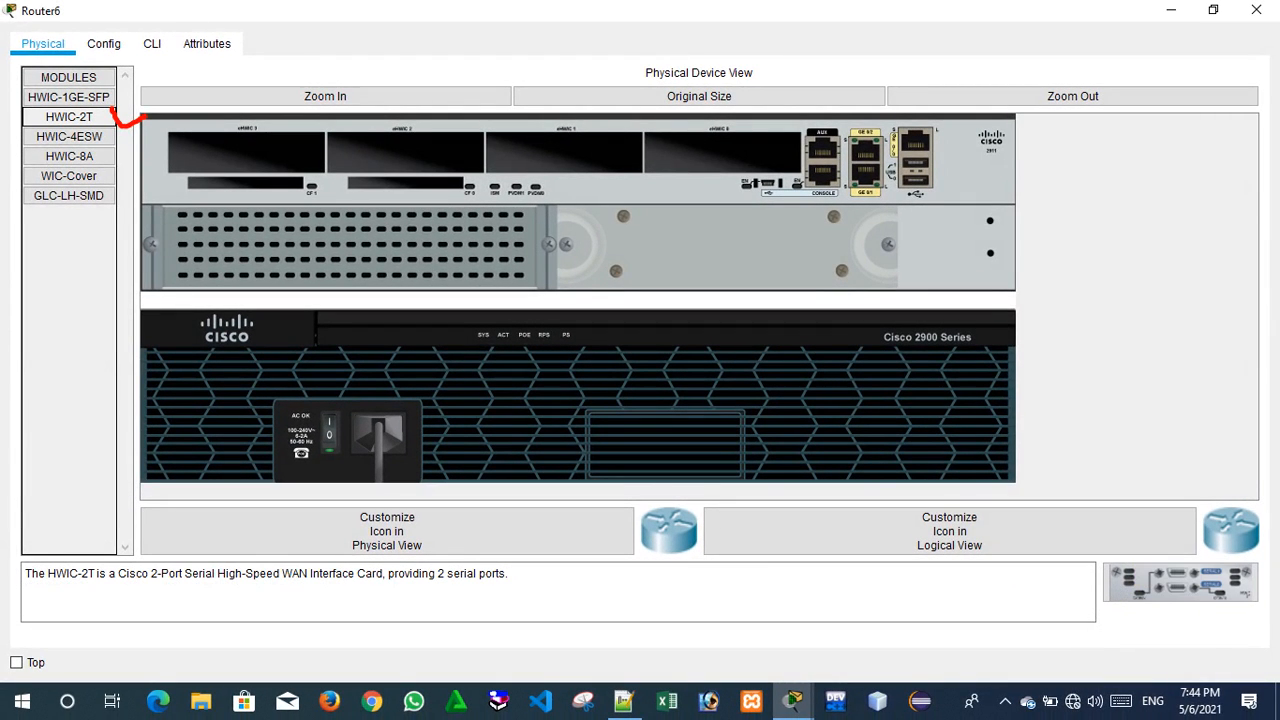
mouse_move(316, 380)
mouse_down()
mouse_move(318, 499)
mouse_move(320, 384)
mouse_up()
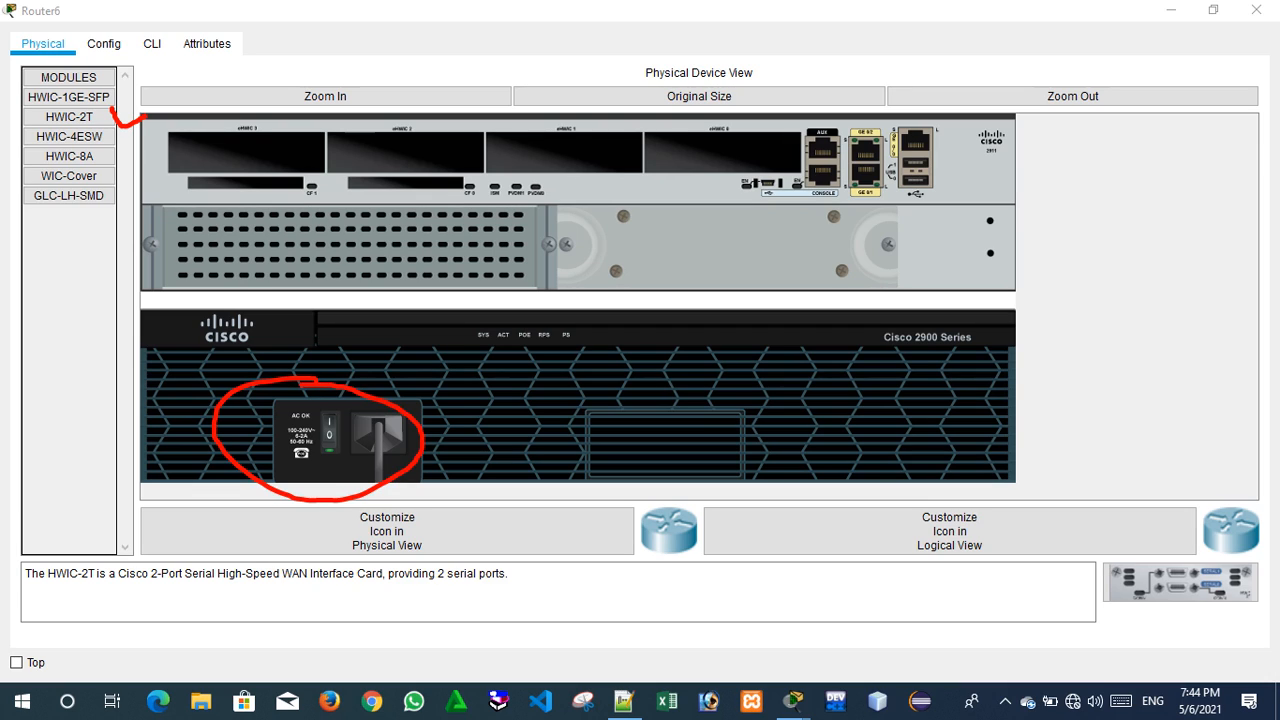
click(330, 433)
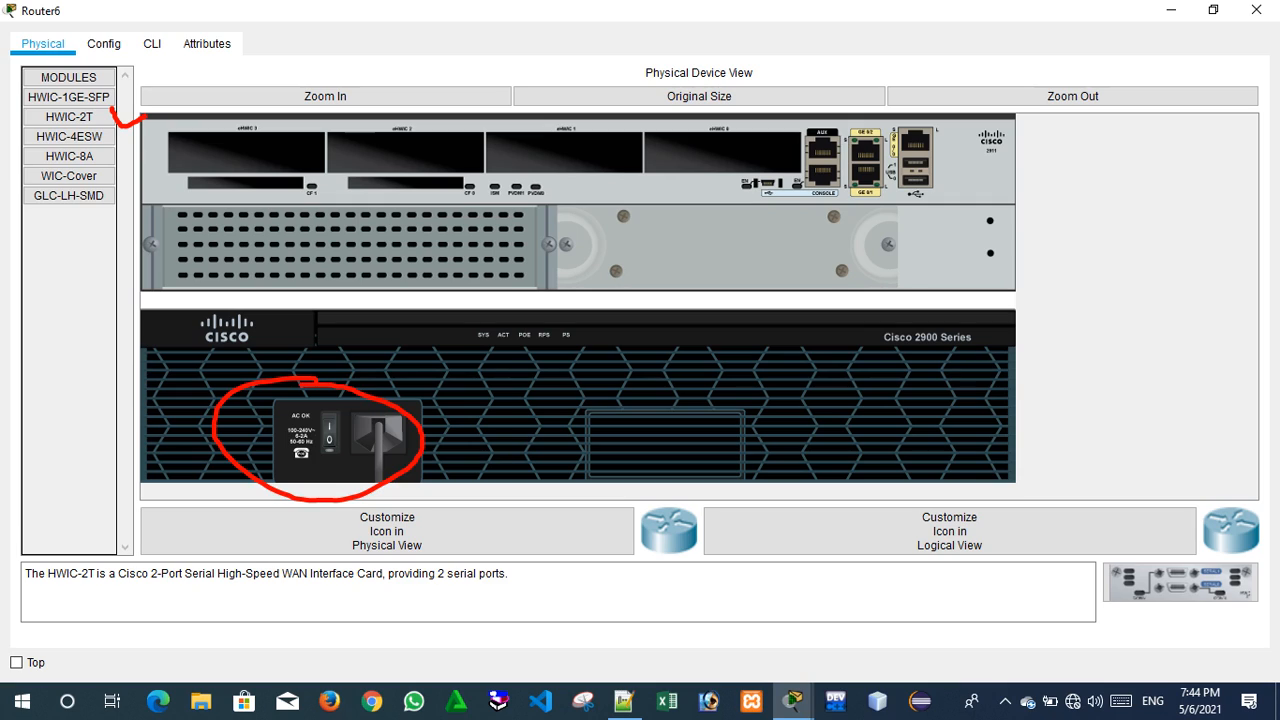
Install the HWIC-2T module in Router6's empty expansion slot next to the console and AUX ports.
mouse_move(1238, 512)
mouse_down()
mouse_move(1085, 556)
mouse_move(1270, 602)
mouse_move(1226, 502)
mouse_up()
mouse_move(1104, 530)
mouse_down()
mouse_move(798, 270)
mouse_move(762, 218)
mouse_move(808, 228)
mouse_up()
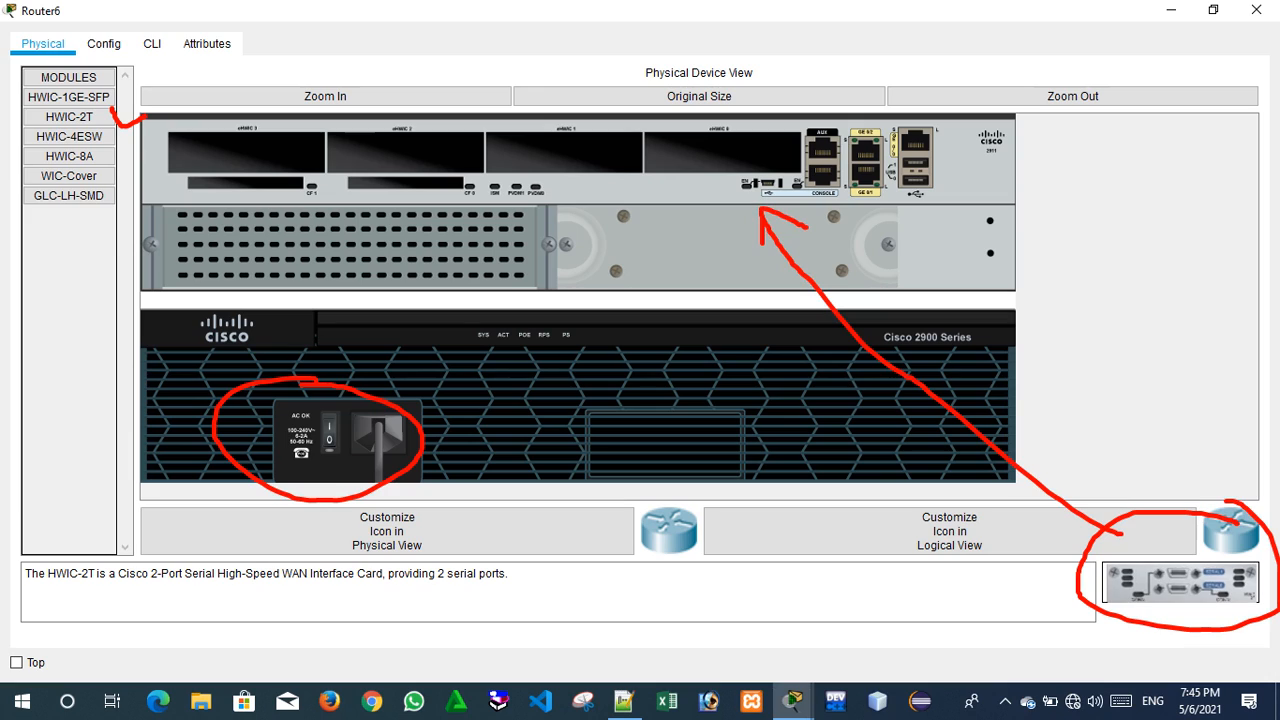
drag(1181, 583, 724, 153)
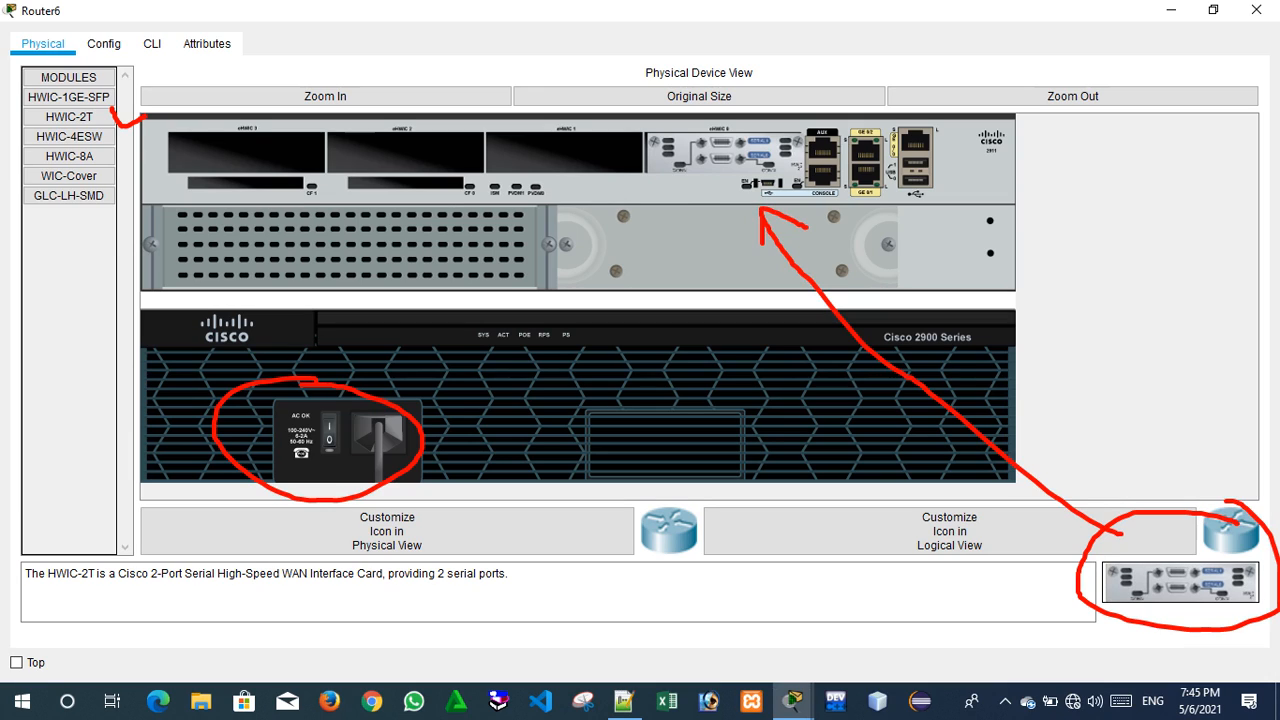
mouse_move(222, 444)
mouse_down()
mouse_move(330, 488)
mouse_move(300, 392)
mouse_up()
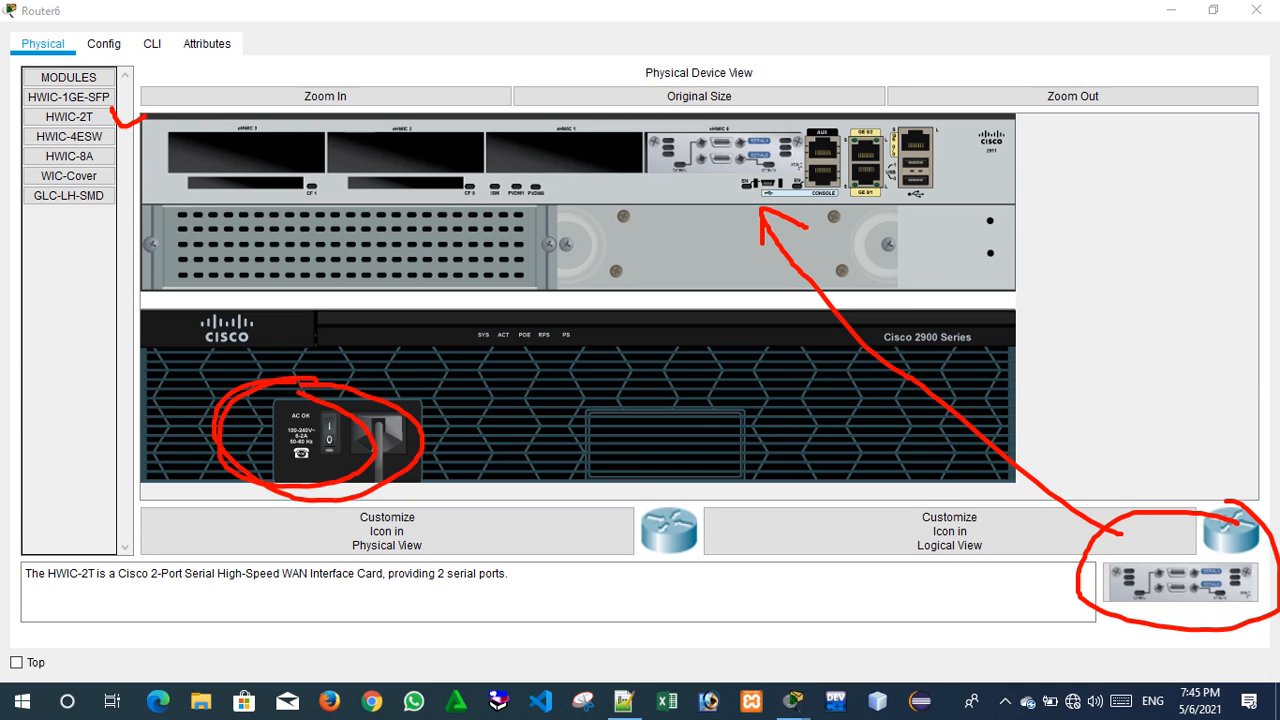
key(ctrl+z)
key(ctrl+z)
key(ctrl+z)
key(ctrl+z)
key(ctrl+z)
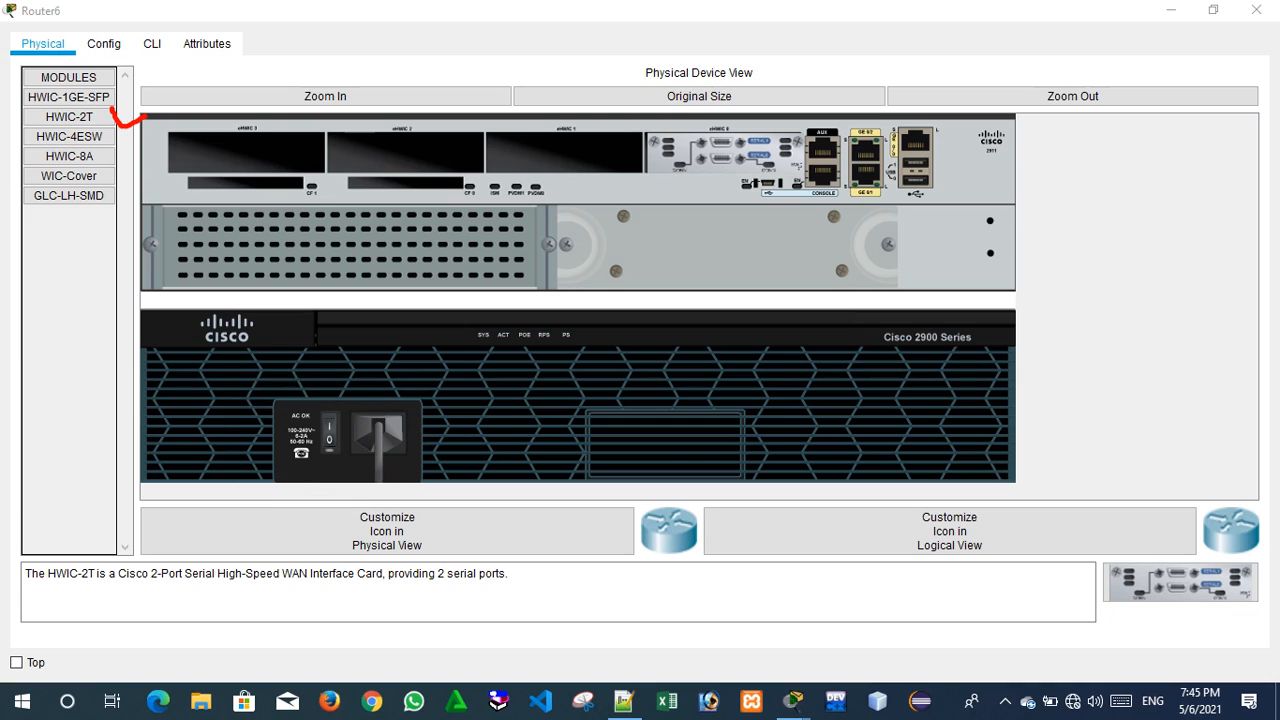
key(Escape)
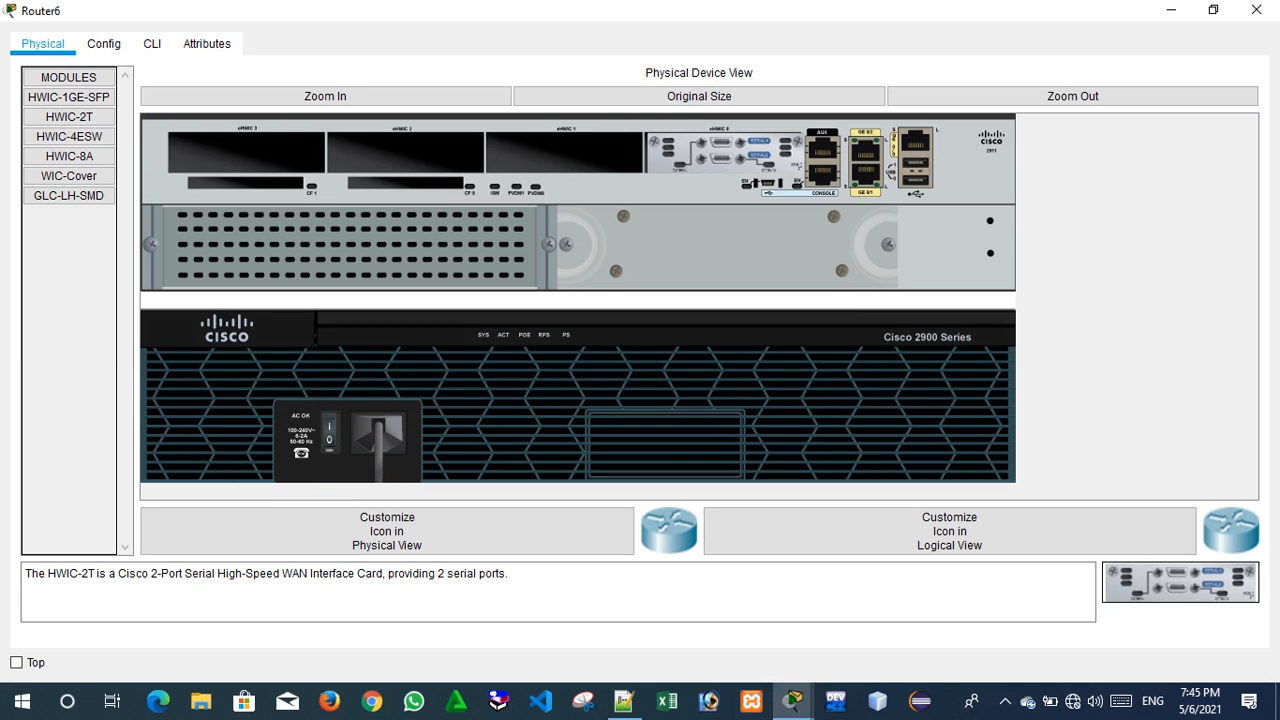
Leave Router6's device window and fit Router7 with an HWIC-2T module in the same slot.
click(1256, 9)
click(648, 175)
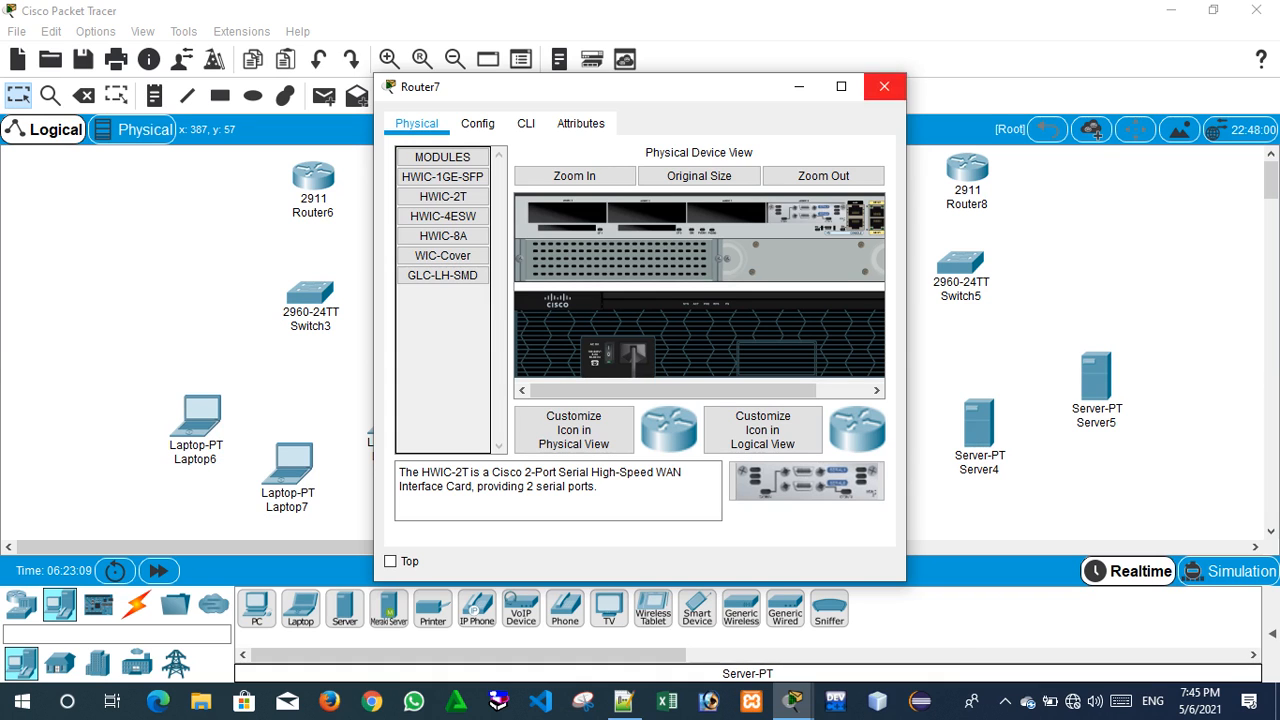
click(884, 86)
Install an HWIC-2T module in Router8's expansion slot next to the console port and close its window.
click(967, 168)
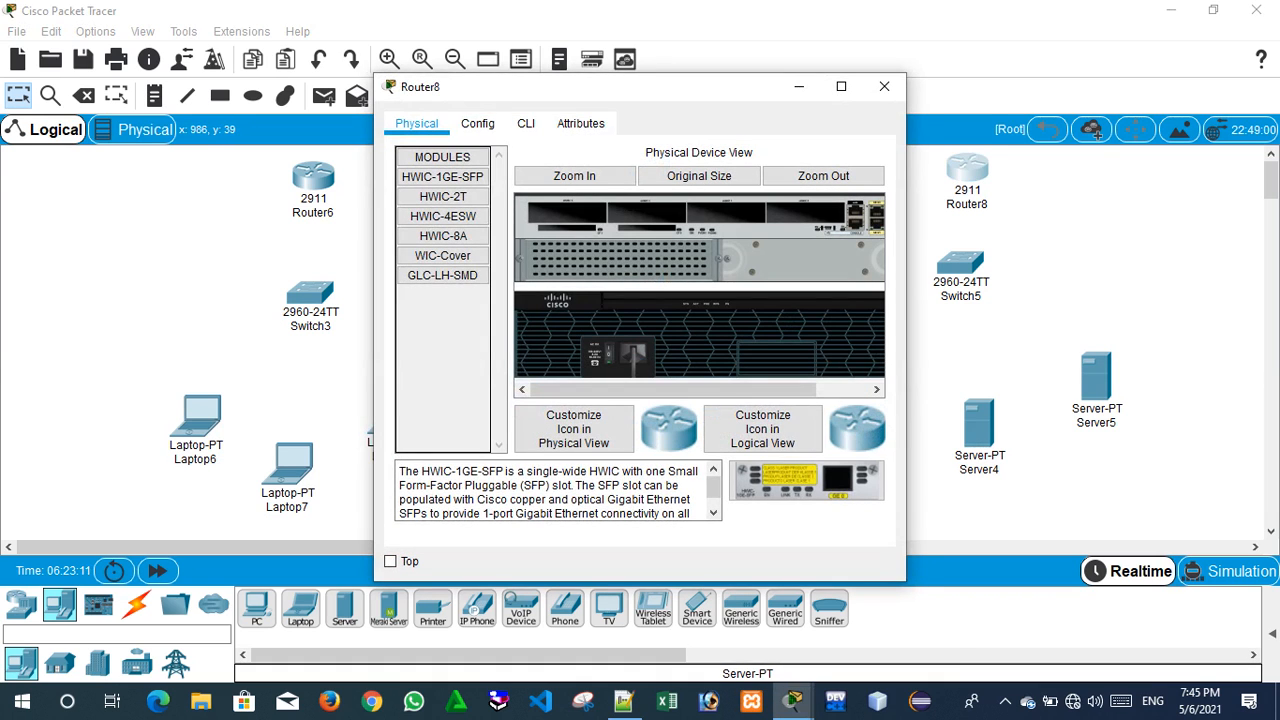
click(443, 196)
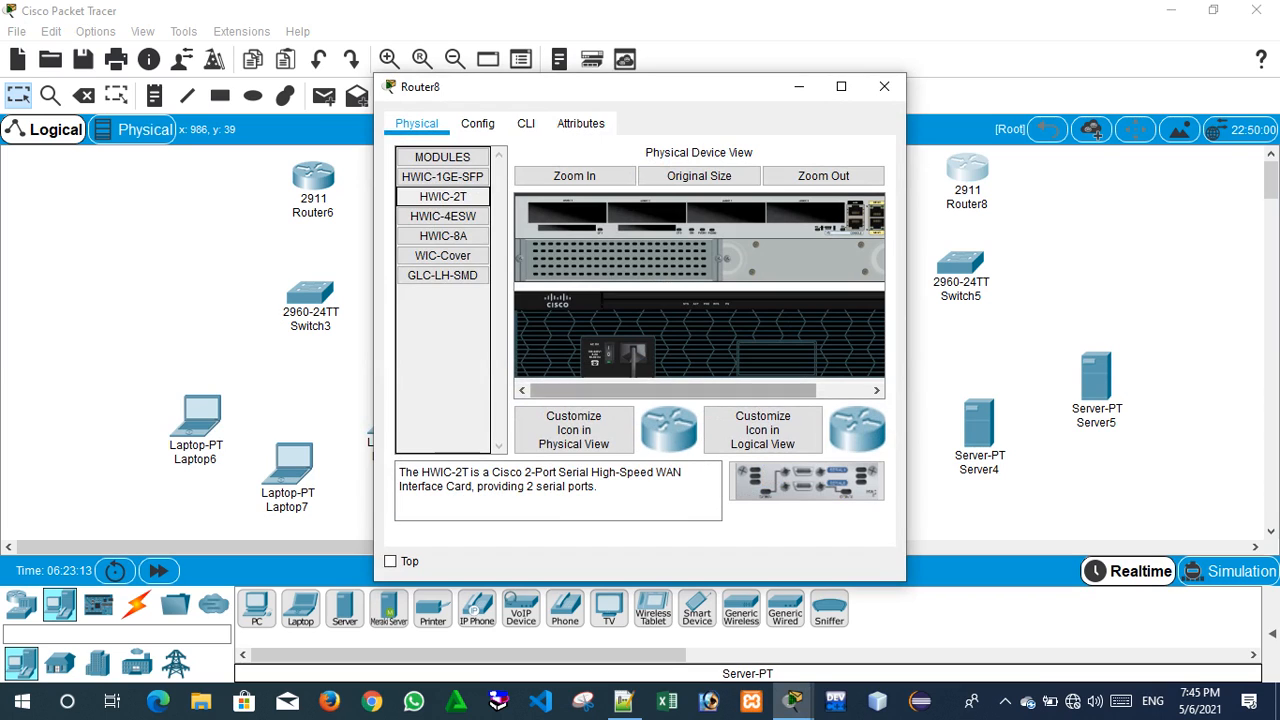
drag(806, 481, 806, 213)
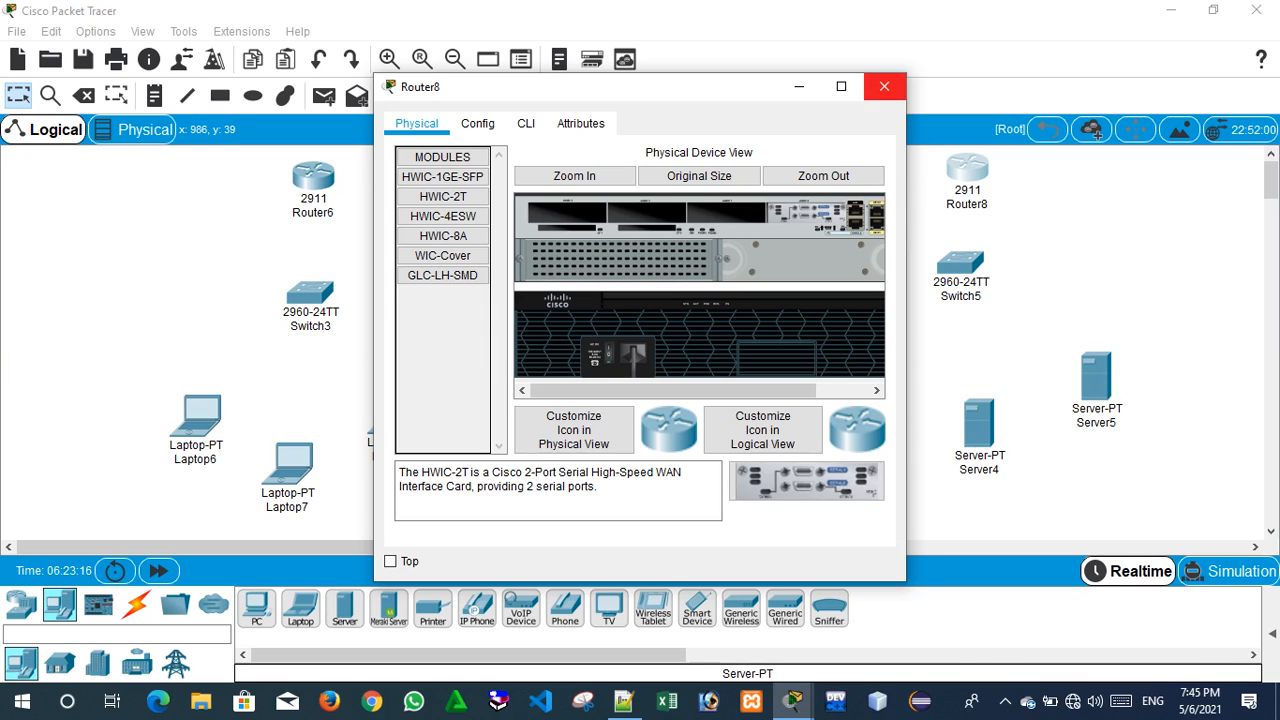
click(884, 86)
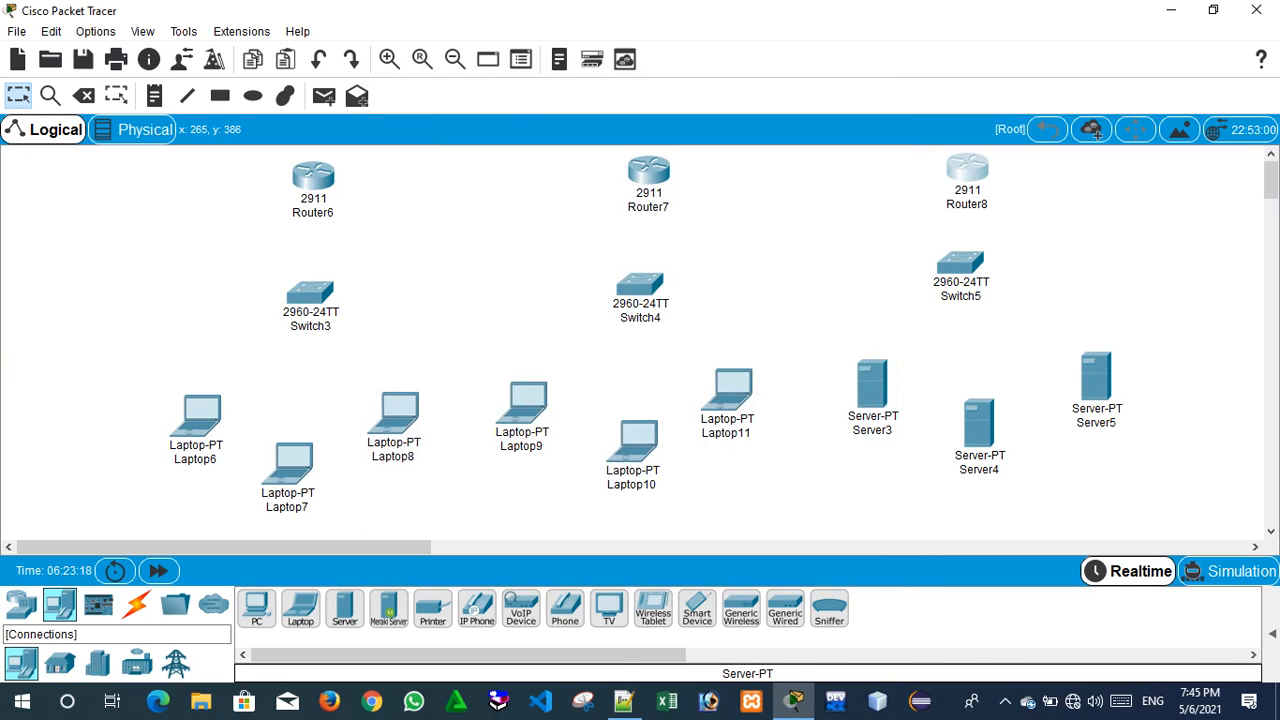
Connect Laptop6, Laptop7 and Laptop8 to Switch3 using the automatic connection type.
click(137, 604)
click(256, 607)
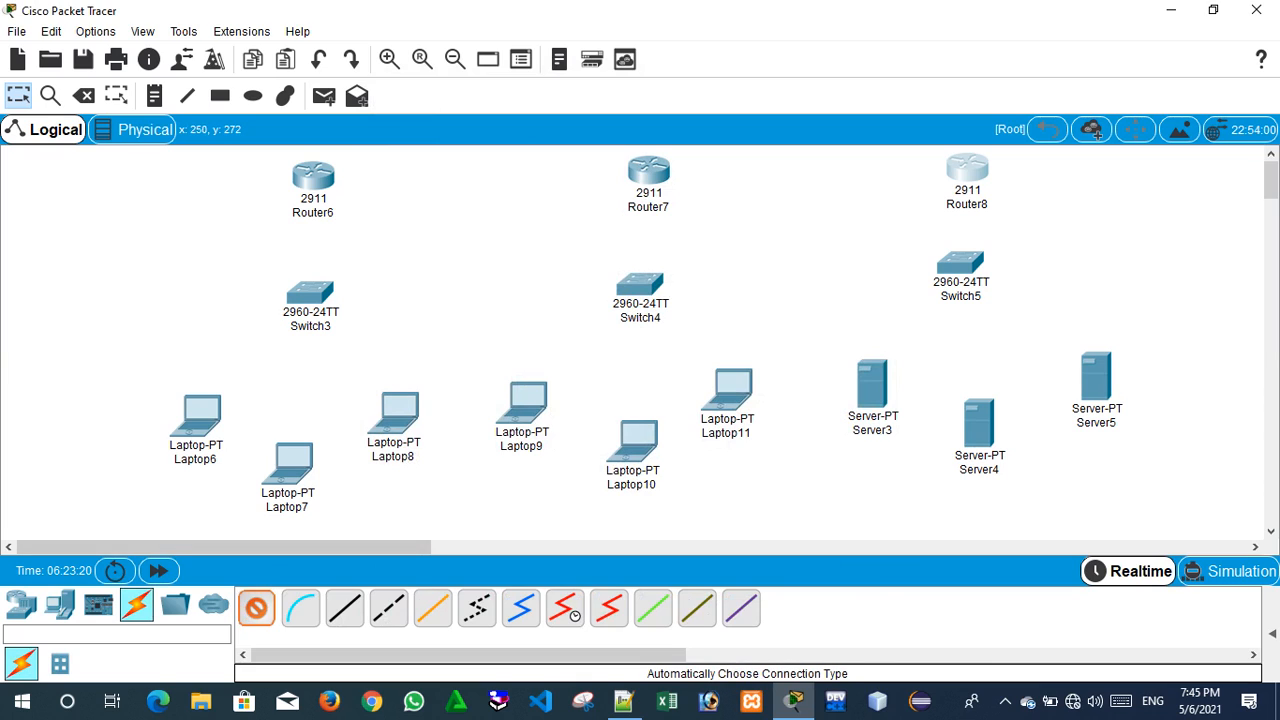
click(200, 410)
click(308, 293)
click(308, 293)
click(290, 460)
click(308, 293)
click(396, 410)
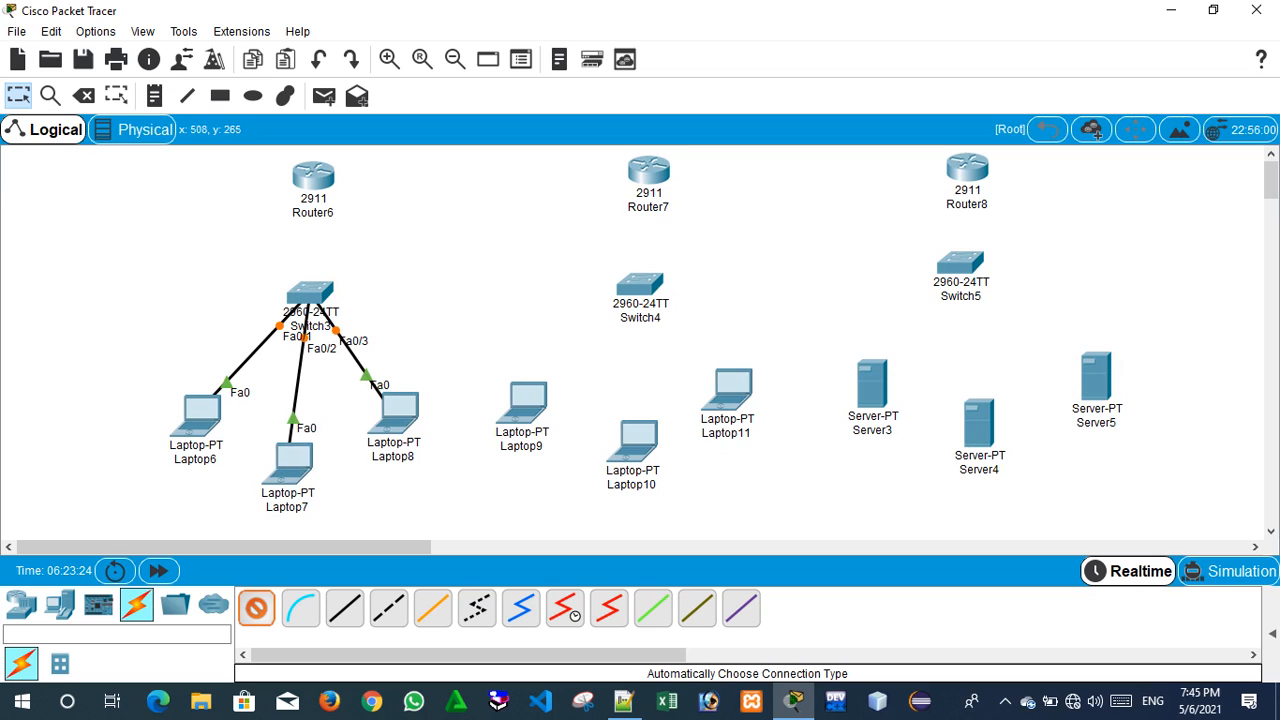
Connect Laptop9, Laptop10 and Laptop11 to Switch4 with automatically chosen cables.
click(522, 402)
click(640, 285)
click(640, 285)
click(636, 440)
click(640, 285)
click(727, 385)
Connect Server3, Server4 and Server5 to Switch5 with automatically chosen cables.
click(872, 383)
click(960, 263)
click(960, 263)
click(978, 422)
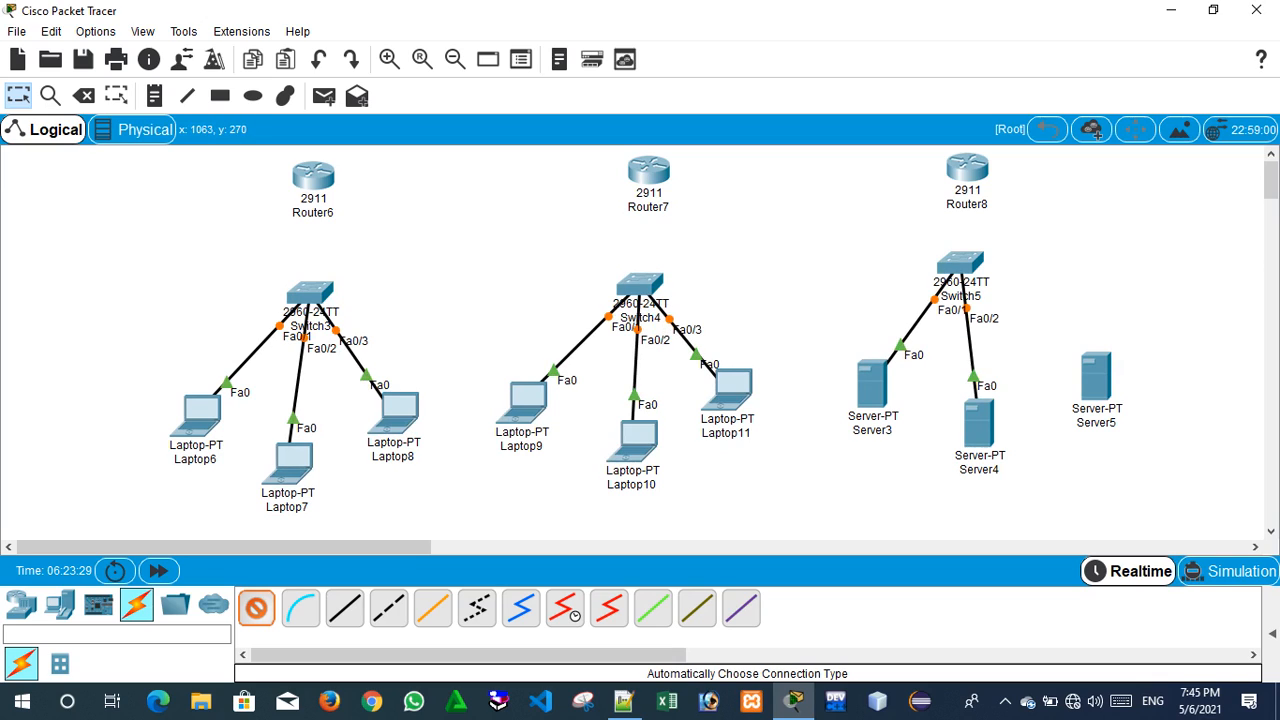
click(1094, 381)
Connect each switch to the router above it: Switch5 to Router8, Switch4 to Router7 and Switch3 to Router6.
click(960, 263)
click(967, 175)
click(640, 285)
click(648, 175)
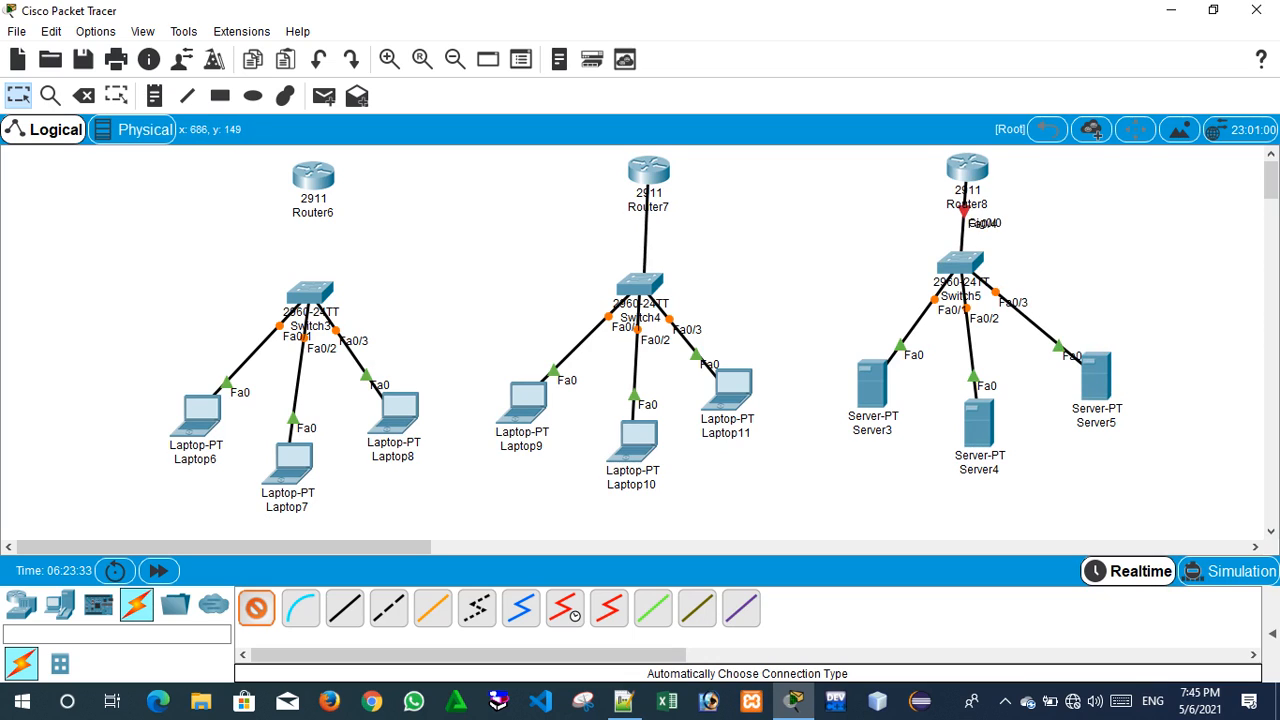
click(313, 176)
click(310, 292)
Link Router6 to Router7 and Router7 to Router8 with serial connections, then end the cabling.
click(313, 176)
click(648, 170)
click(650, 170)
click(967, 170)
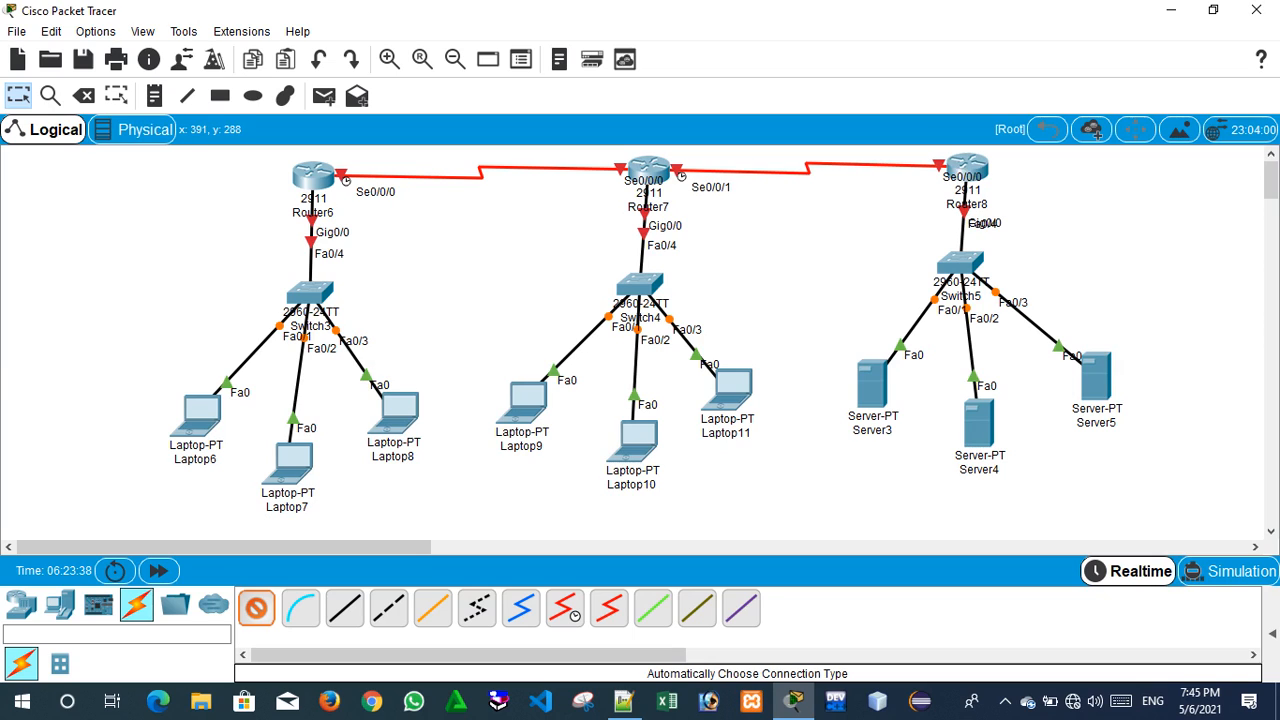
click(256, 607)
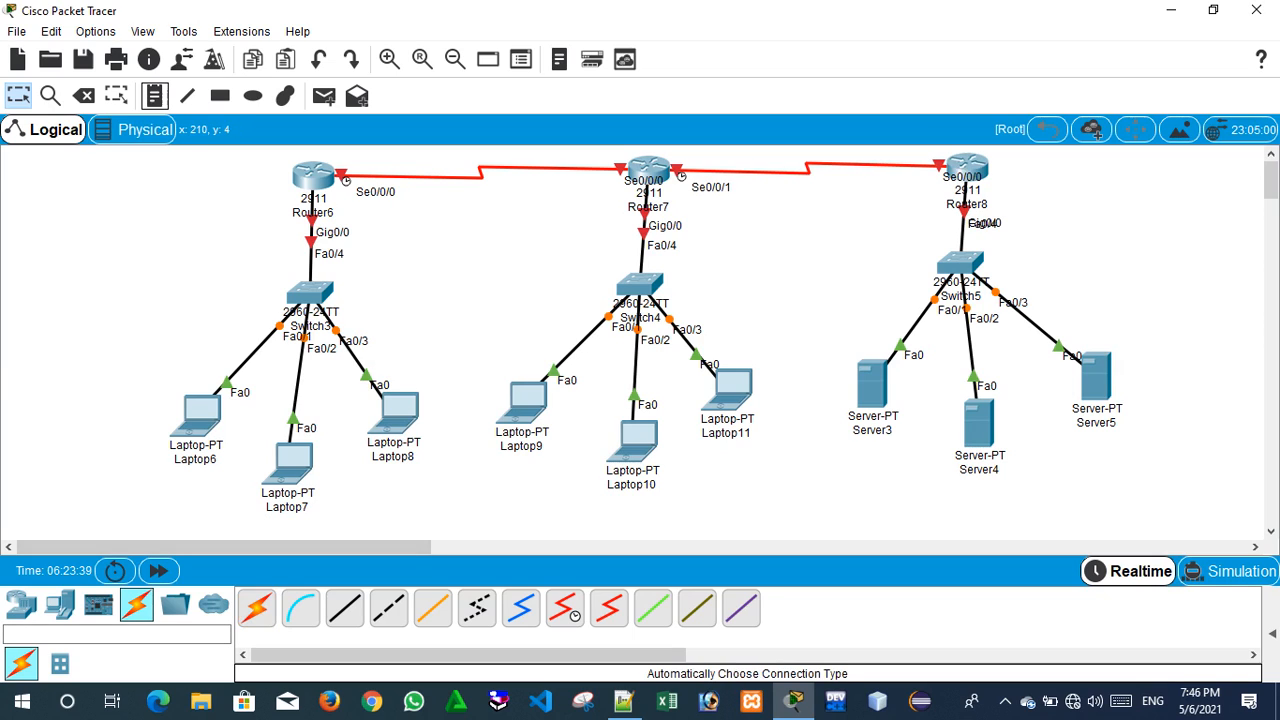
Place the note 192.168.1.100 beside Router6 and the note 192.168.2.100 beside Router7.
key(n)
click(190, 180)
text(192.168.1.1)
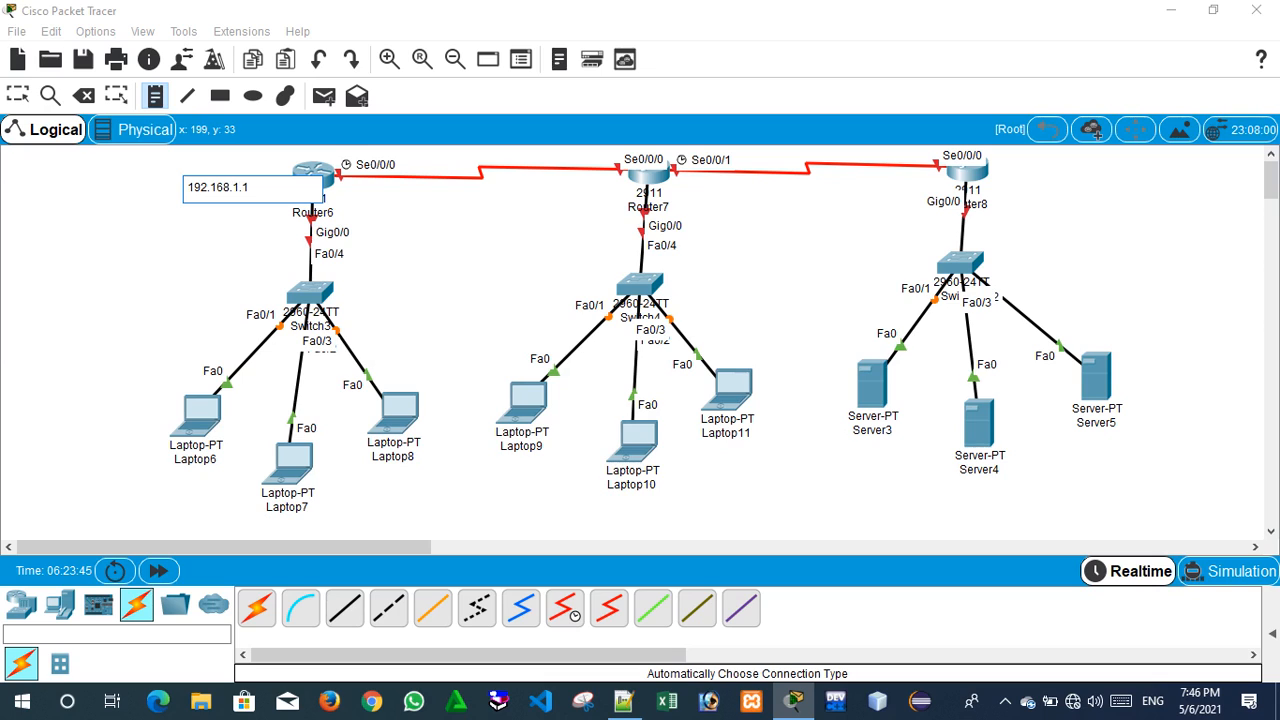
click(155, 95)
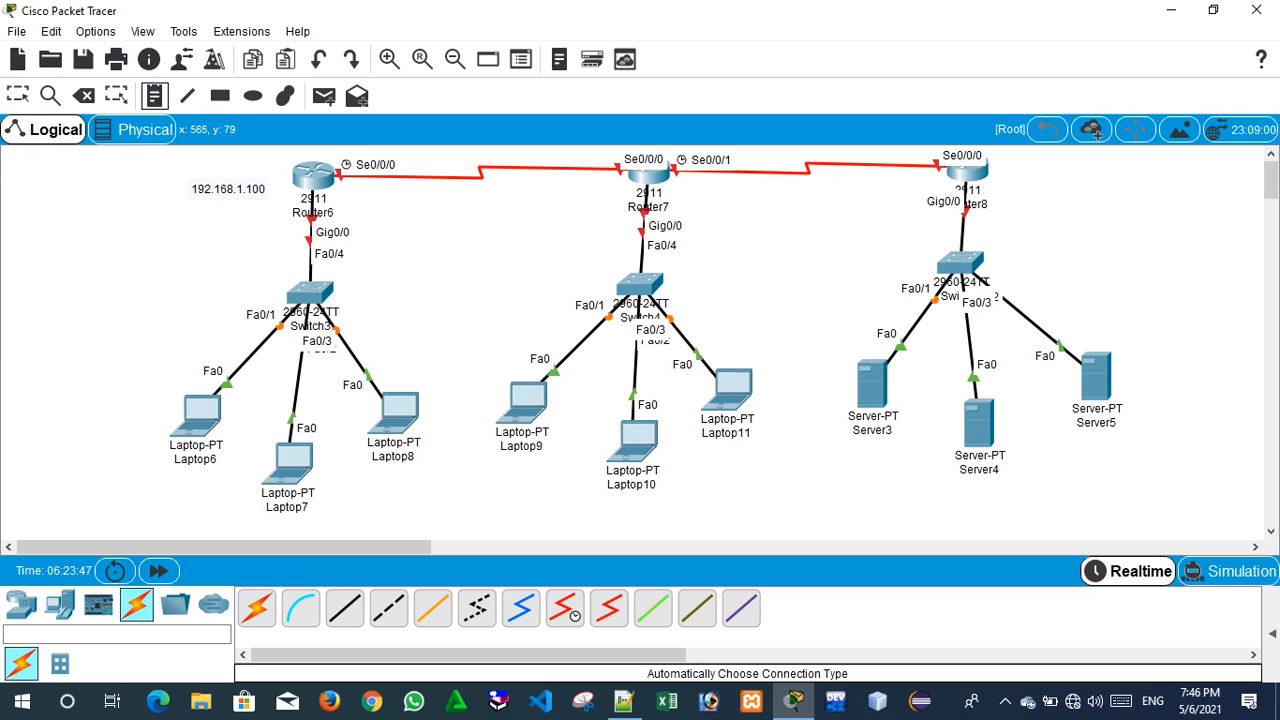
click(524, 198)
text(192.168)
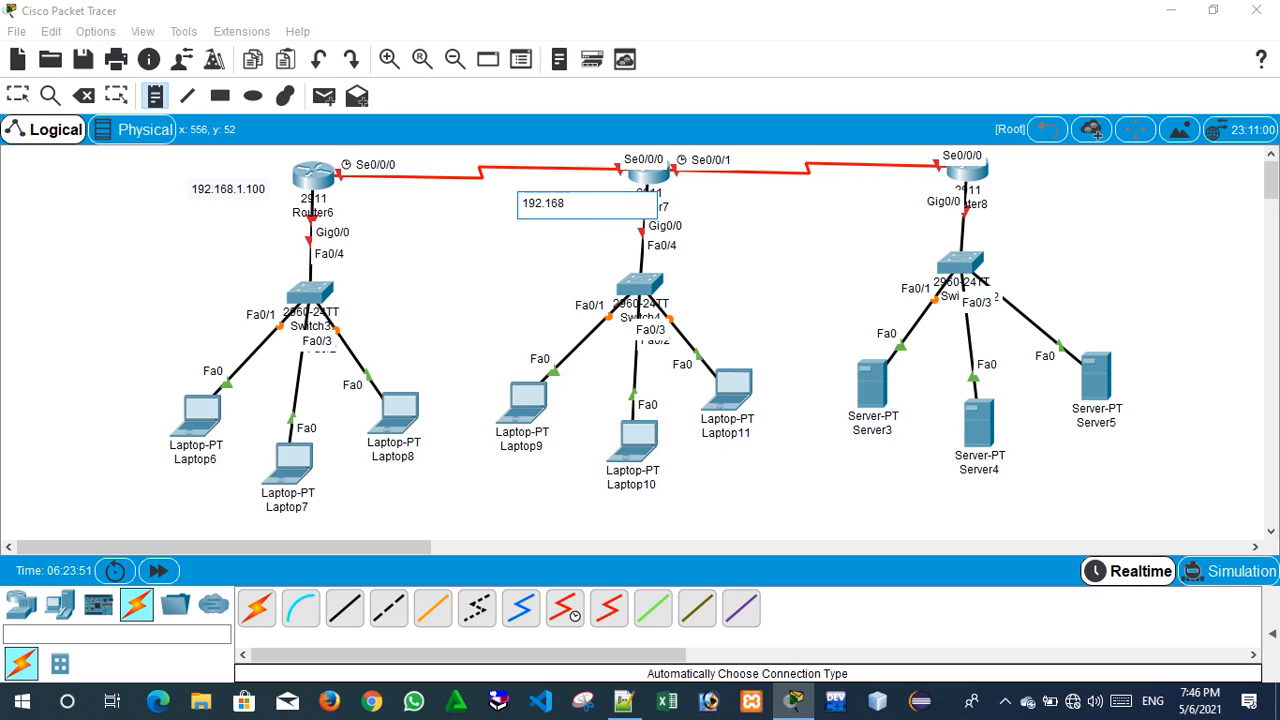
text(.2.100)
click(257, 156)
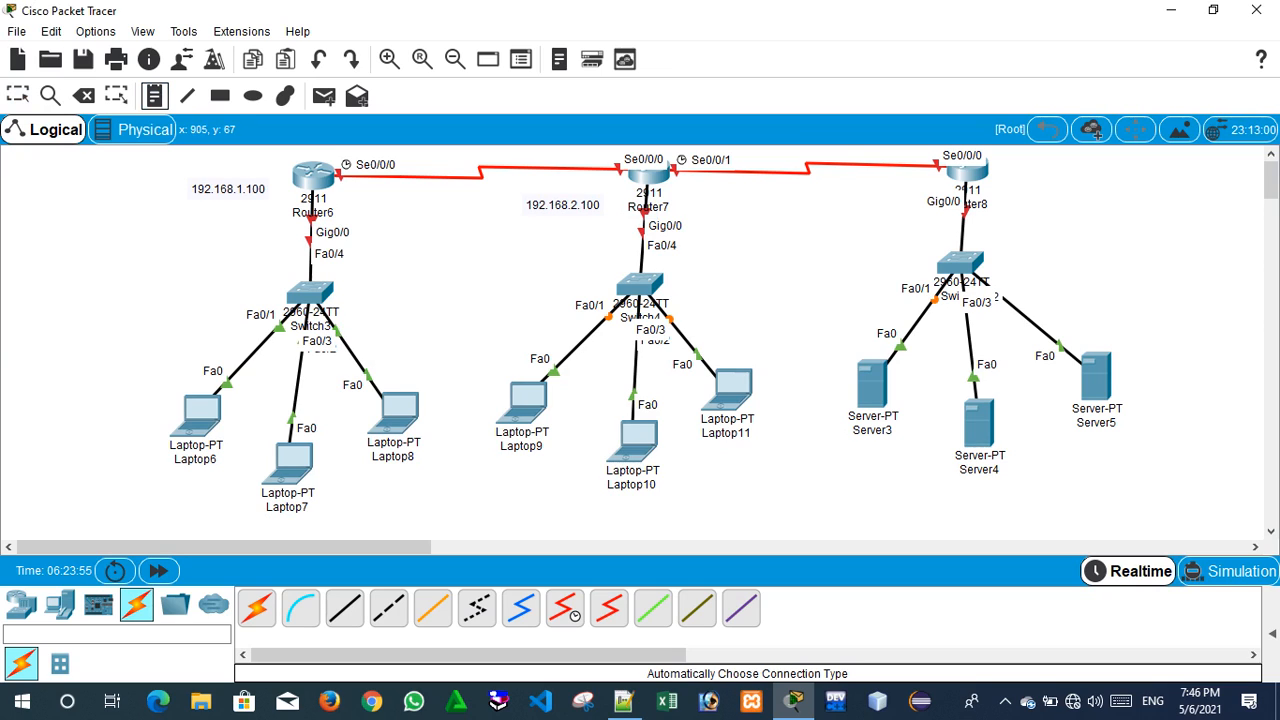
Add the note 200.1.1.1 on the right side of Router8 and shift the 192.168.2.100 note closer to Router7.
click(881, 201)
text(200)
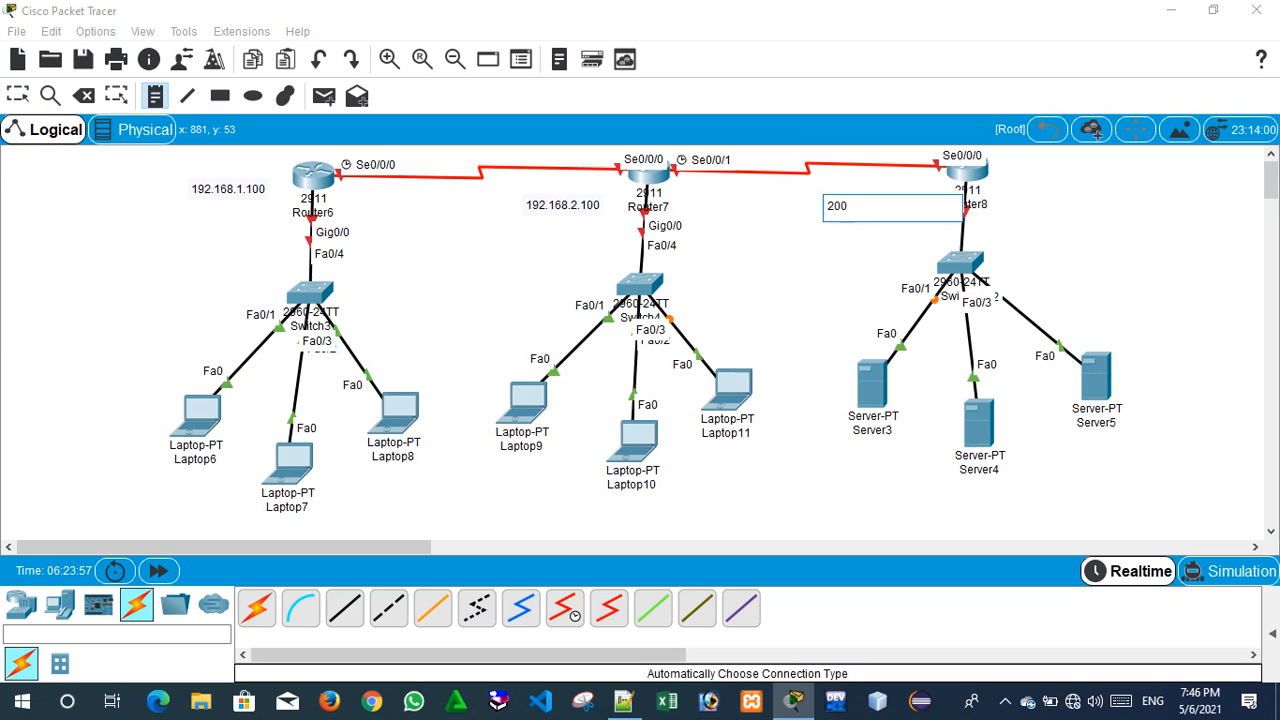
text(.1.1.1)
key(Escape)
drag(855, 207, 1021, 173)
drag(563, 205, 579, 192)
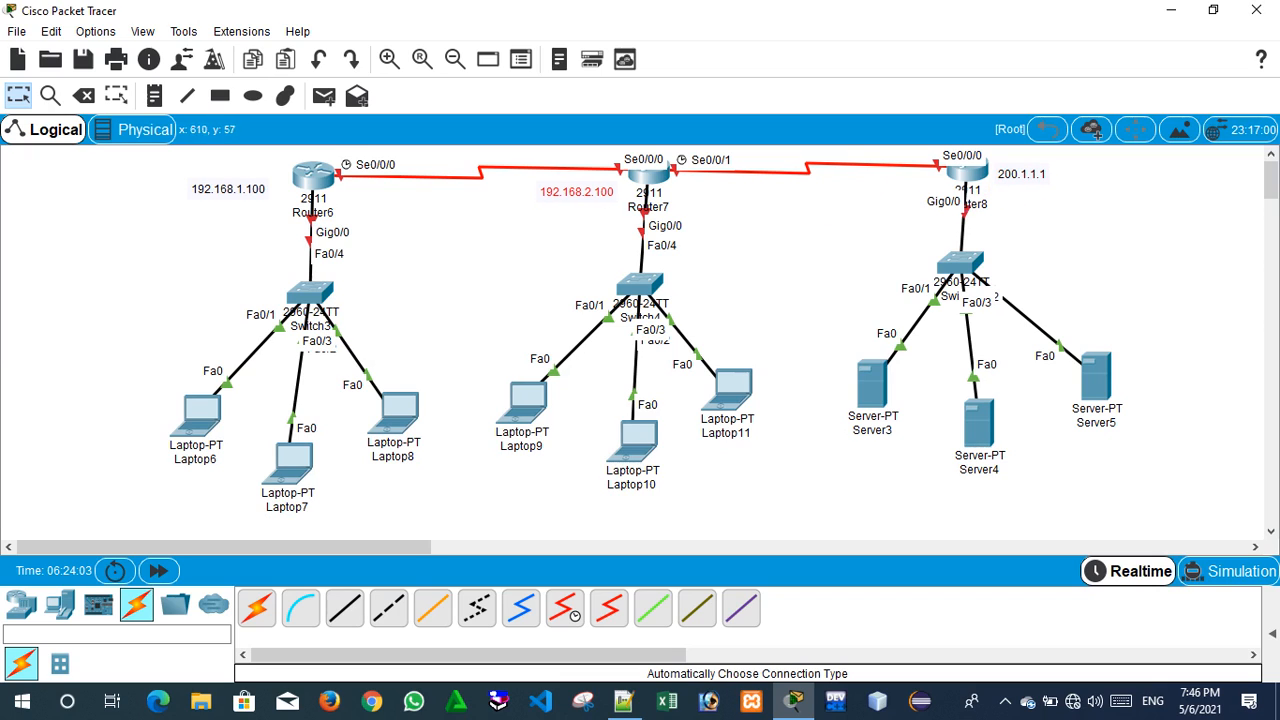
Add the notes 10.1.1.1 near Router6 and 10.1.1.2 near Router7 for the serial link between them.
key(n)
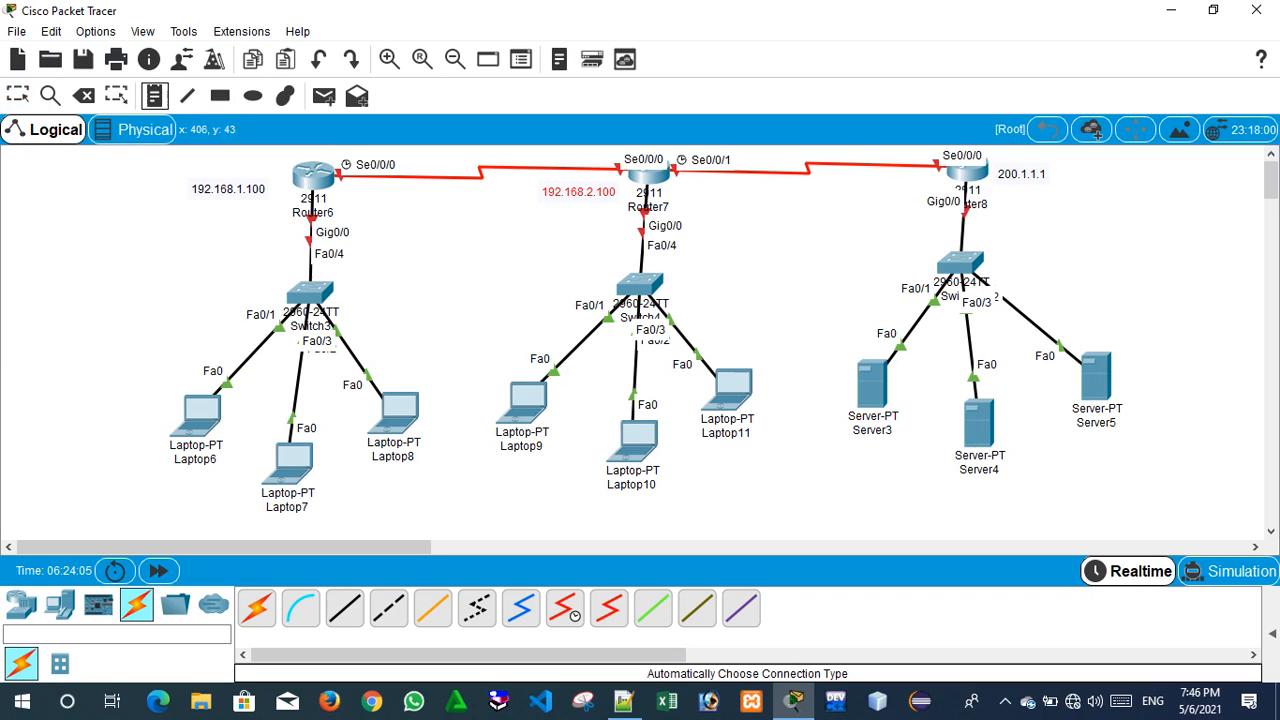
click(362, 199)
text(10.1.1.1)
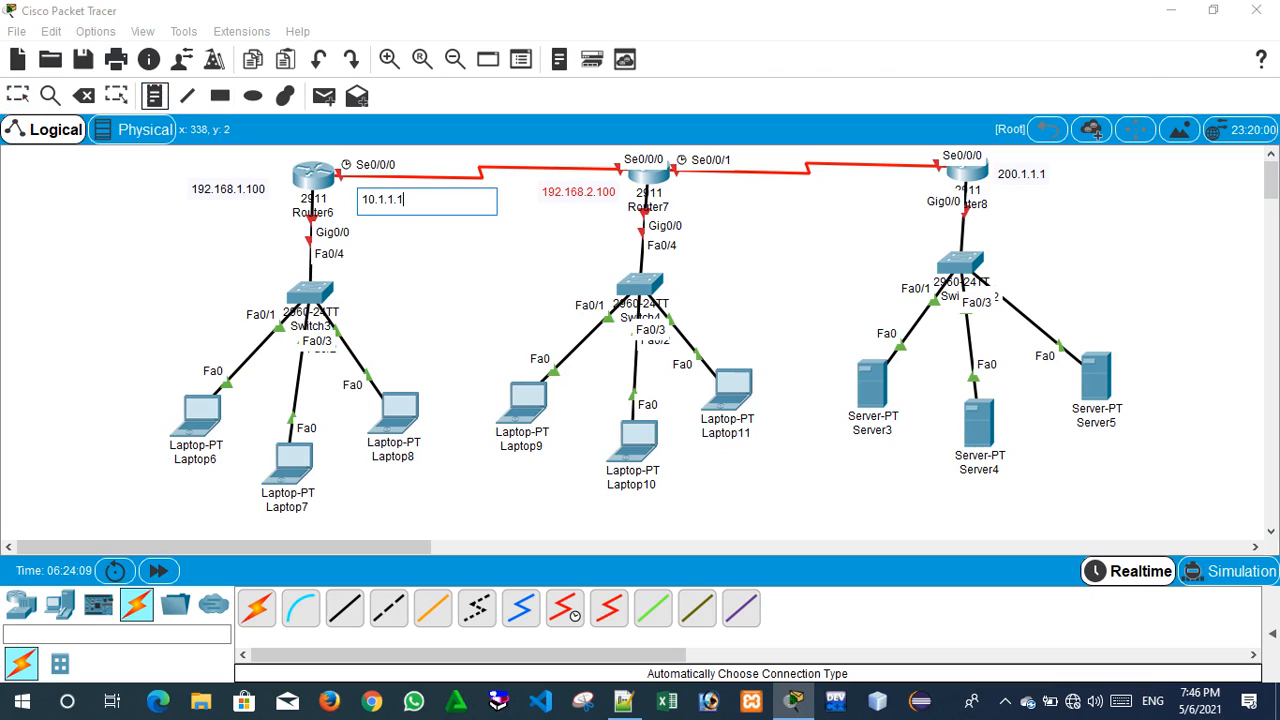
key(Escape)
click(527, 237)
text(1)
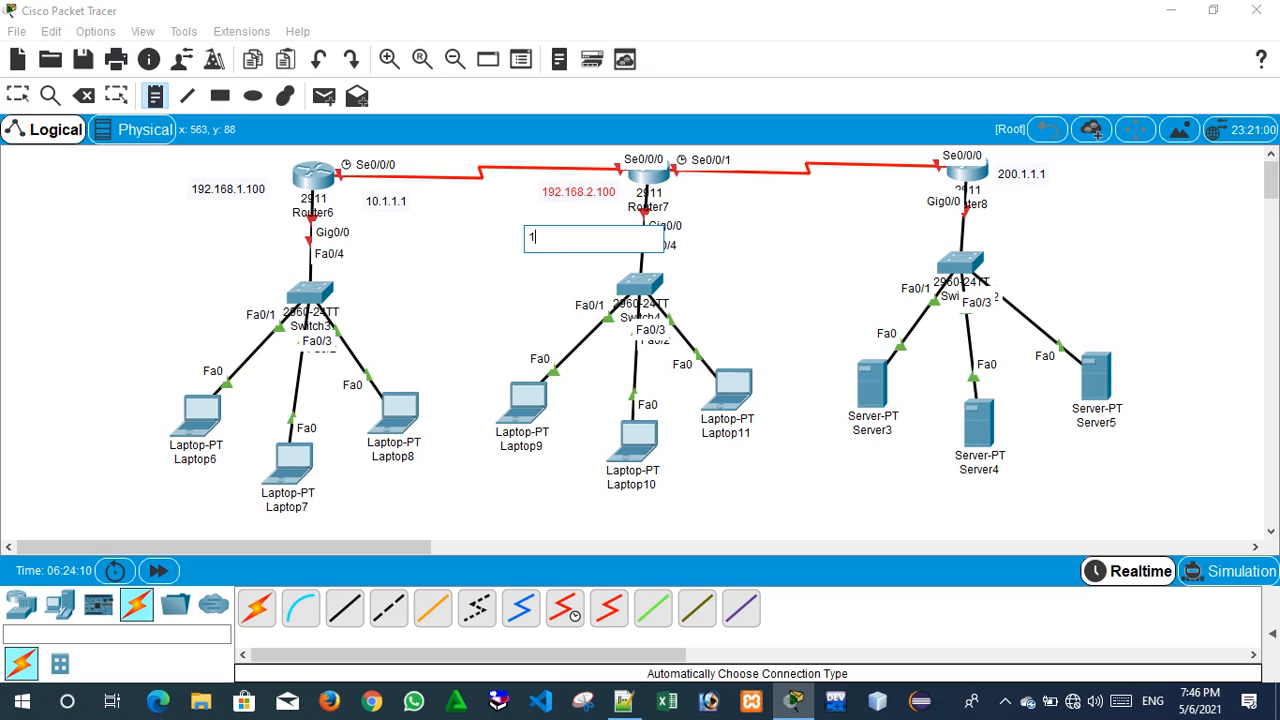
text(0.1.1.)
key(Escape)
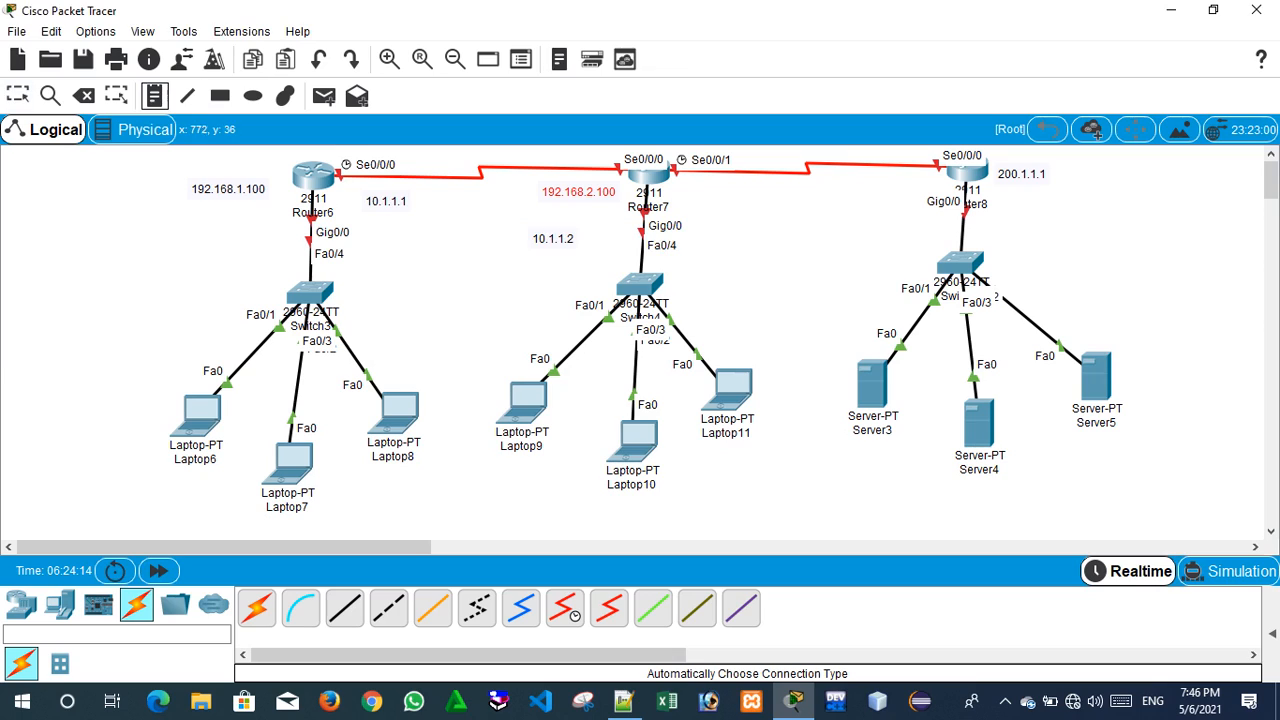
Add the notes 201.1..1 near Router7 and 20.1.1.2 near Router8 for the serial link between them.
key(n)
click(720, 187)
text(201.1..1)
key(Escape)
key(n)
click(840, 189)
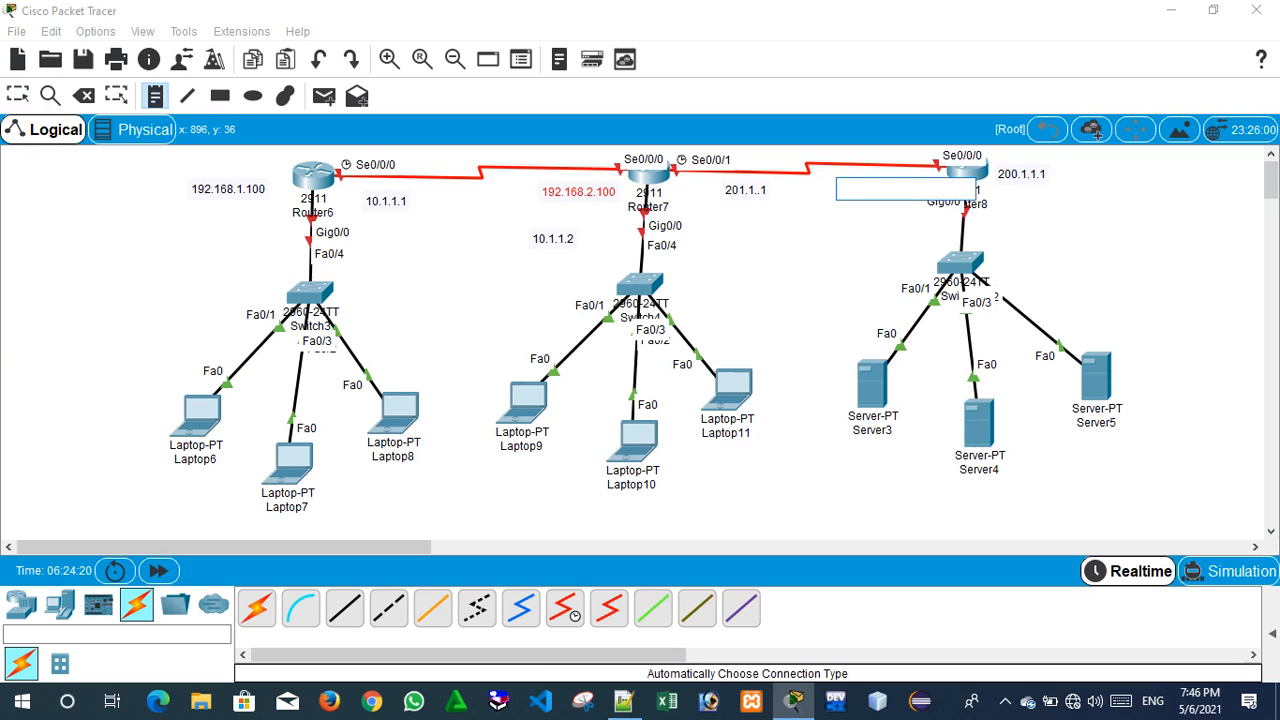
text(200)
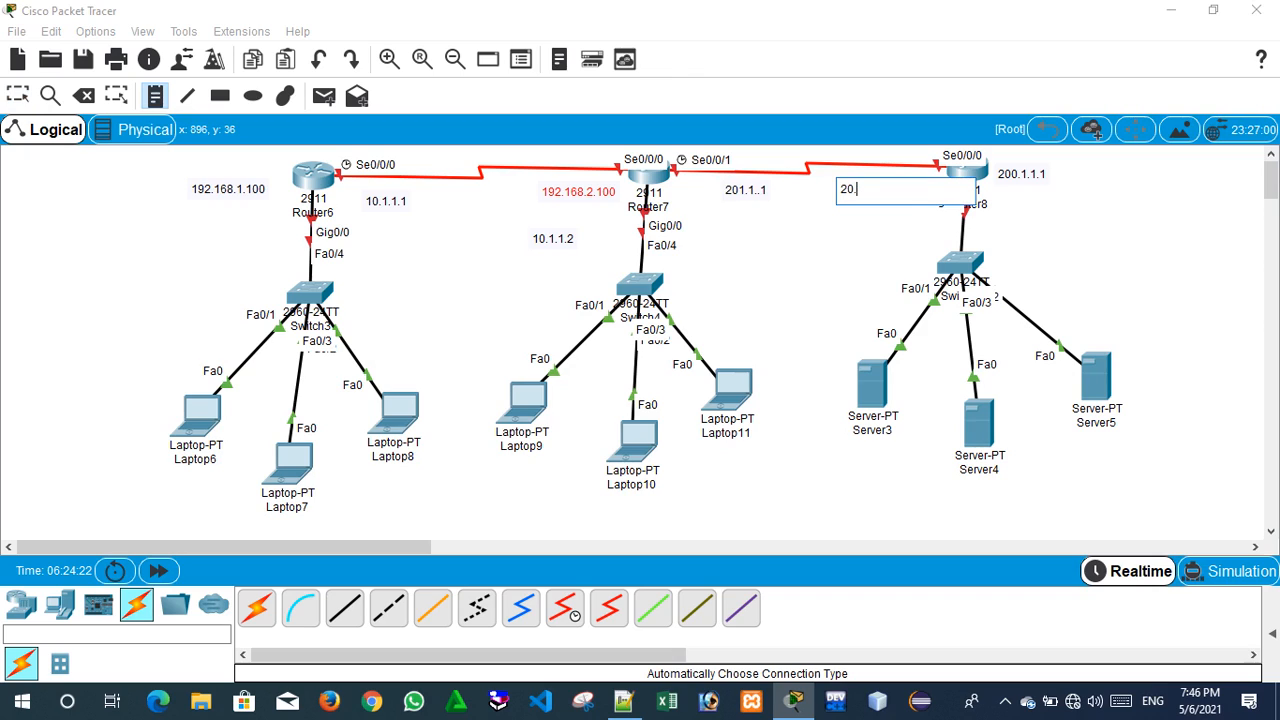
text(.1.1.1)
key(BackSpace)
text(2)
key(Escape)
Move the four serial-link address notes next to their matching router interfaces along the red links.
drag(865, 190, 884, 174)
click(740, 183)
drag(740, 183, 763, 161)
drag(553, 238, 594, 161)
drag(395, 204, 432, 158)
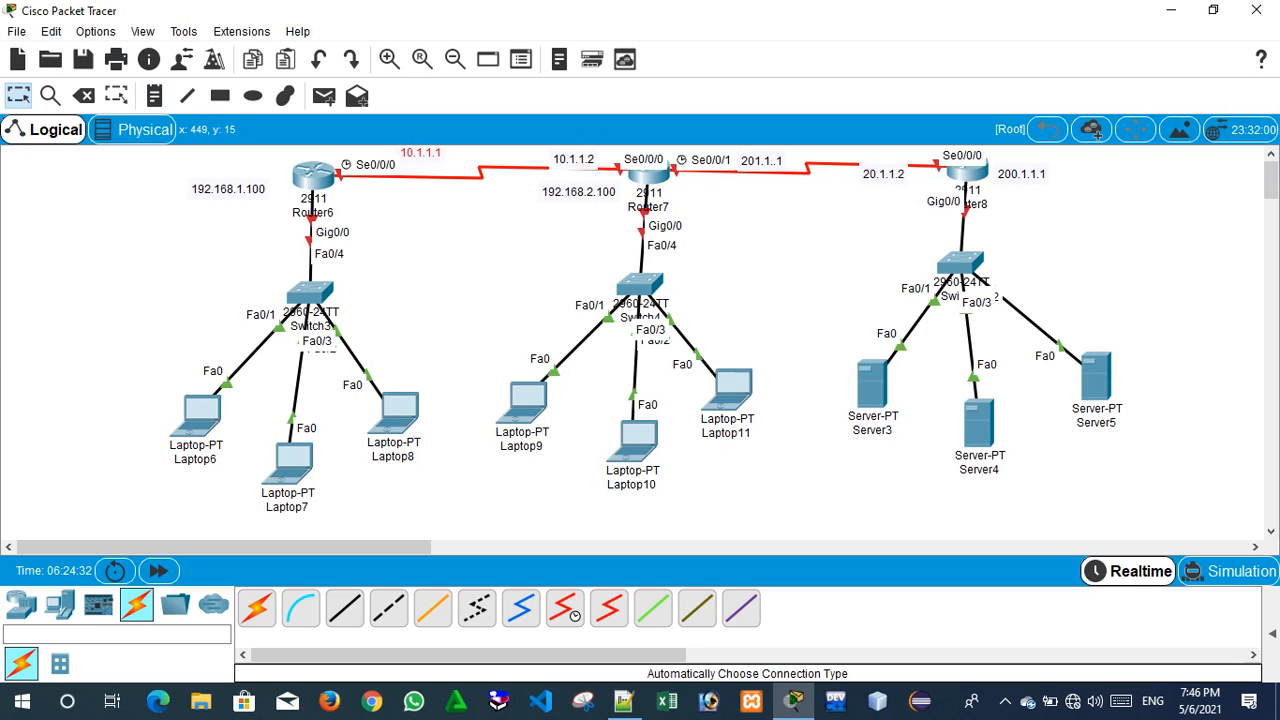
Open Router6's command line and answer n to the initial configuration dialog to reach the router prompt.
click(313, 176)
click(526, 123)
text(n)
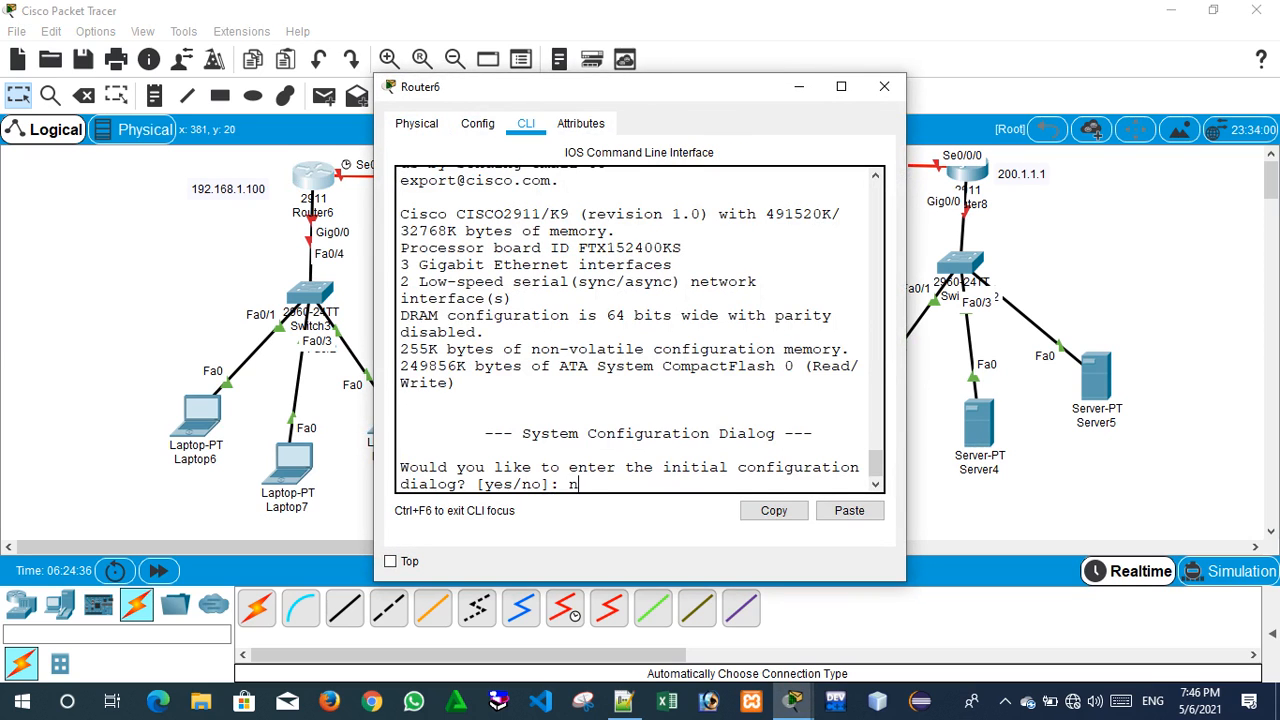
key(Return)
key(Return)
key(Return)
key(Return)
key(Return)
key(Return)
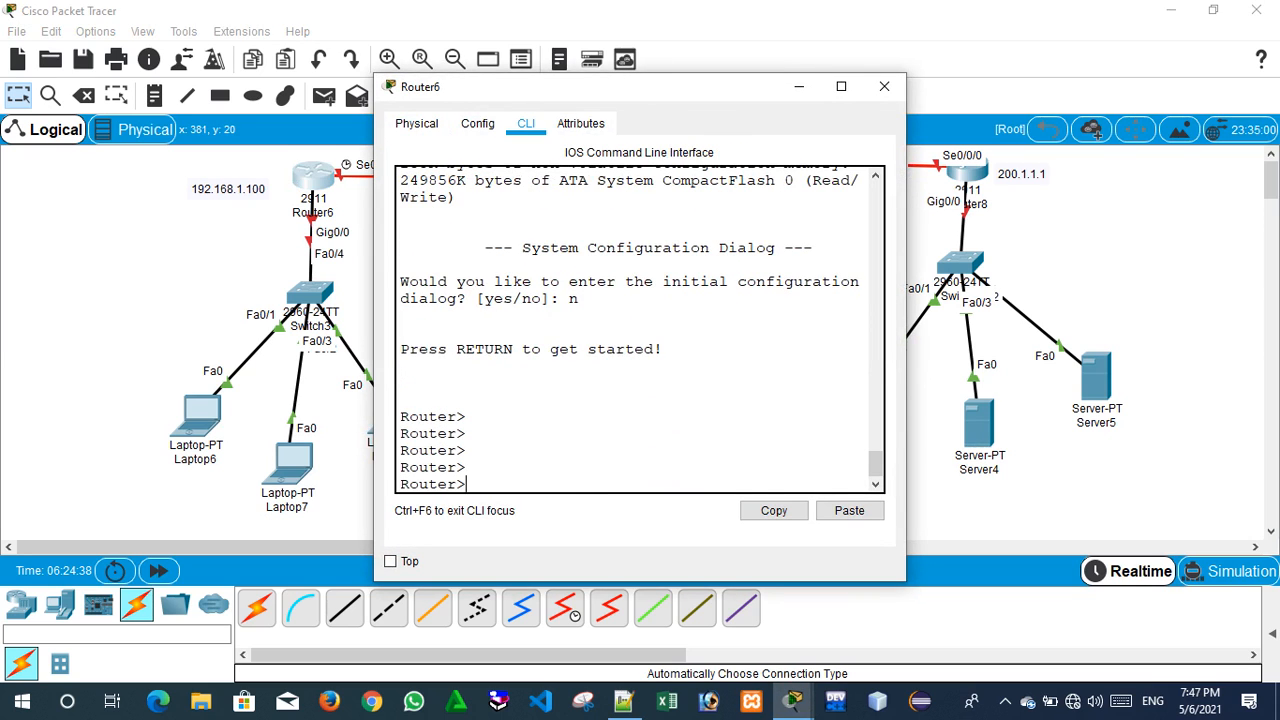
Switch Router6 to privileged mode with the en command.
text(eb)
key(BackSpace)
text(n)
key(Return)
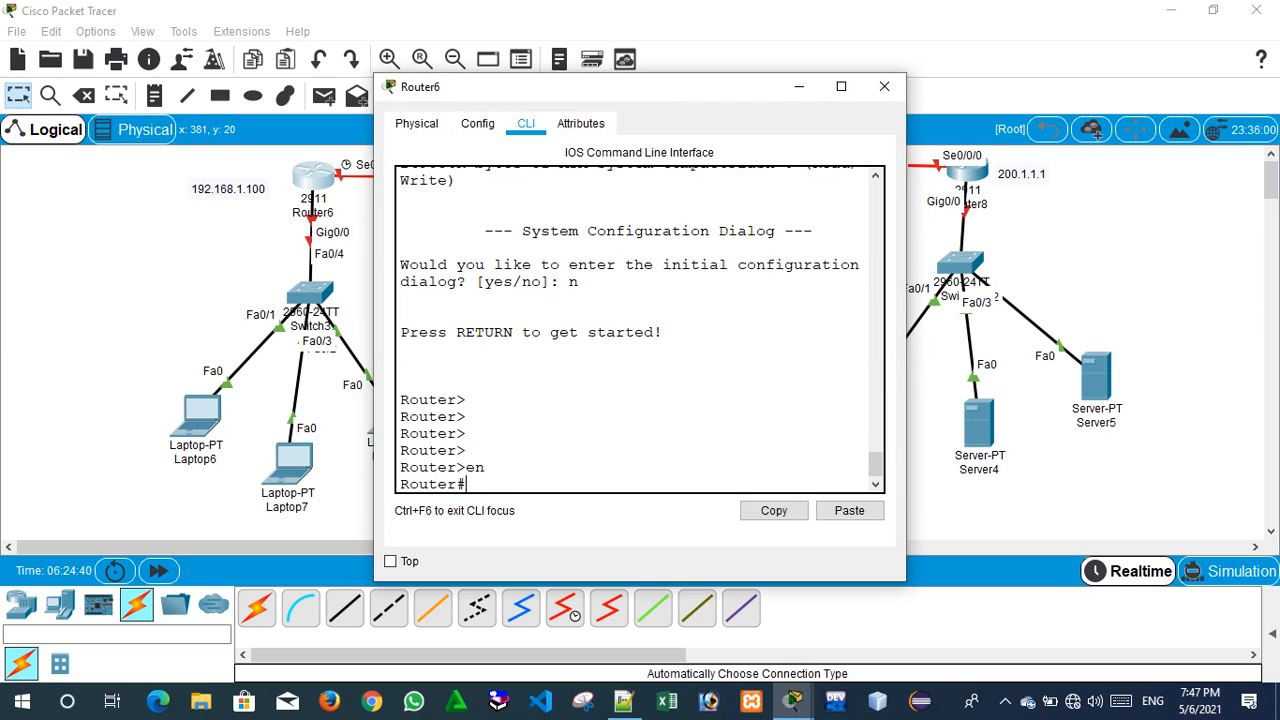
key(Return)
key(Return)
drag(569, 88, 640, 98)
text(!#)
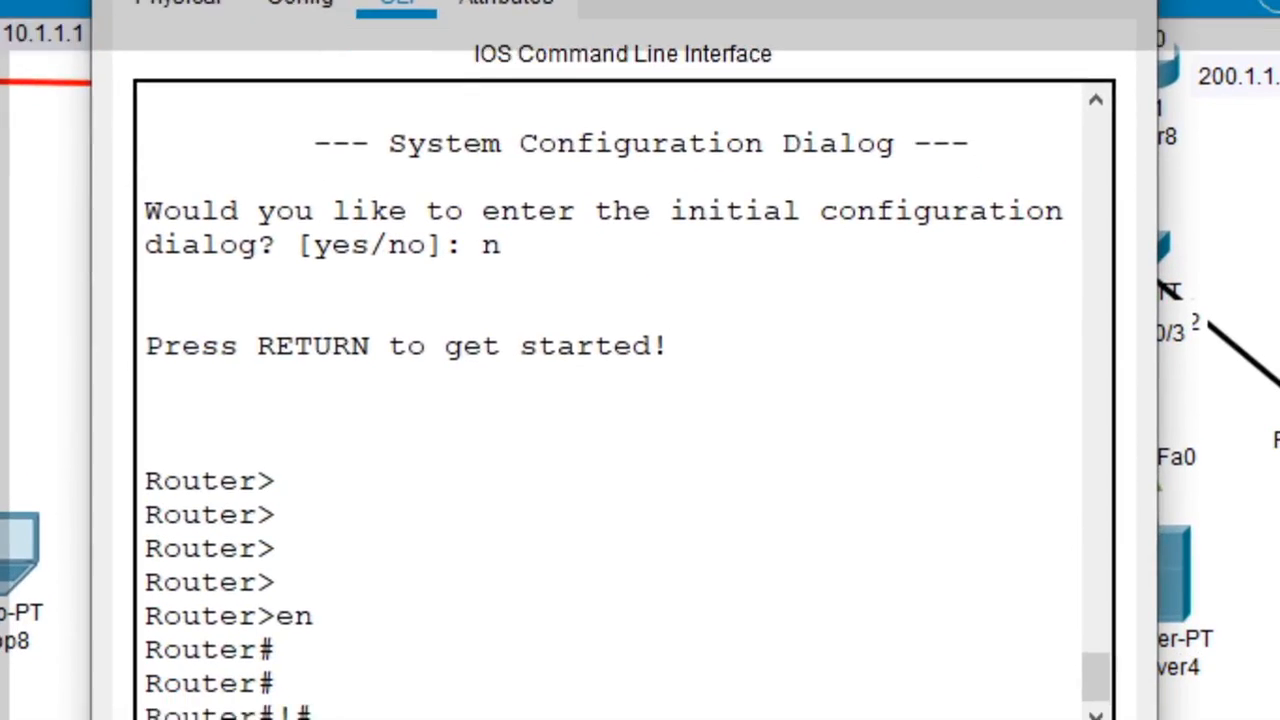
Enter global configuration mode on Router6 with conf t.
key(Return)
key(Return)
key(Return)
key(Return)
text(conf t)
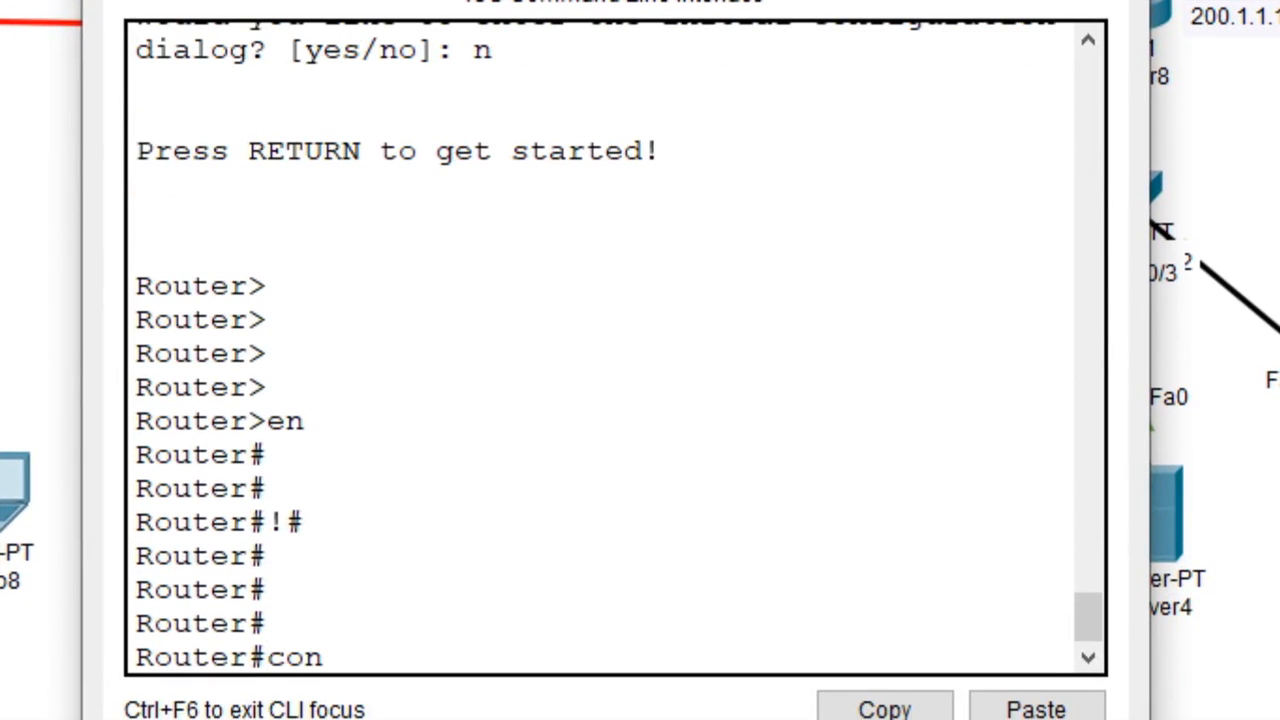
key(Return)
key(Return)
key(Return)
key(Return)
key(Return)
Assign IP address 192.168.1.100 with mask 255.255.255.0 to Router6's interface gigabitEthernet 0/0.
text(int)
key(Tab)
text(gig)
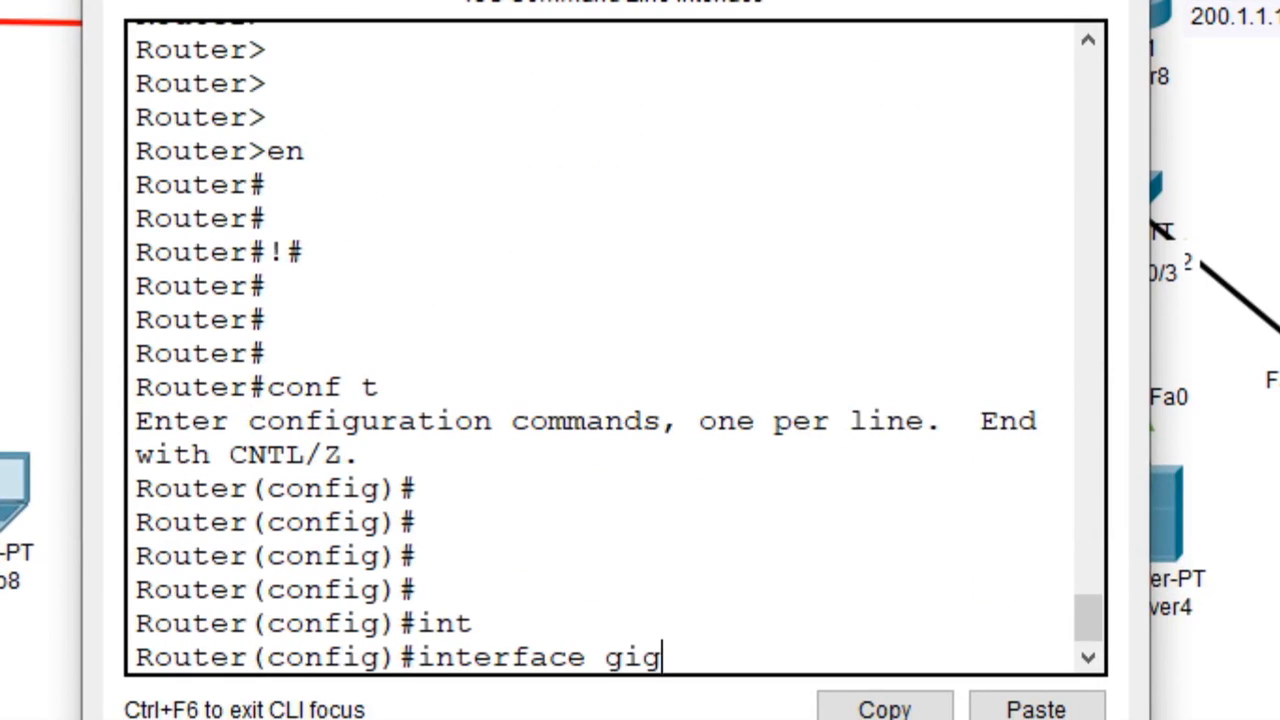
key(Tab)
text(0/0)
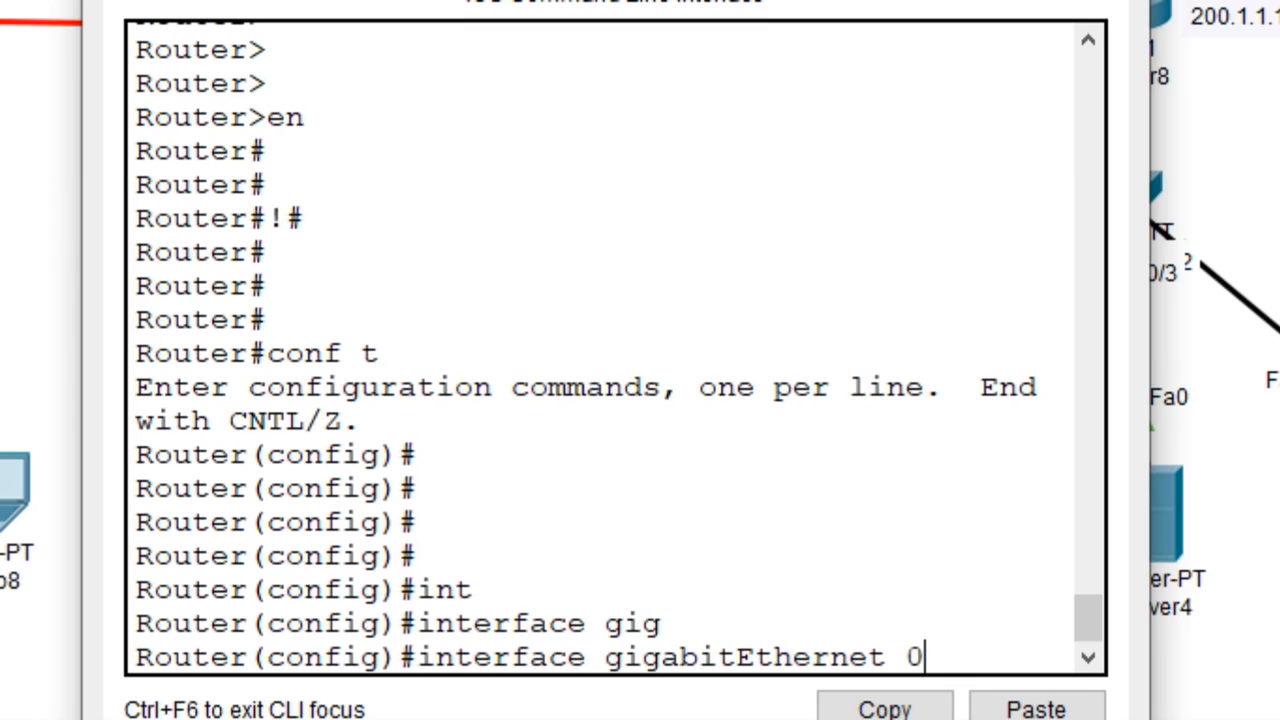
key(Return)
text(ip ad)
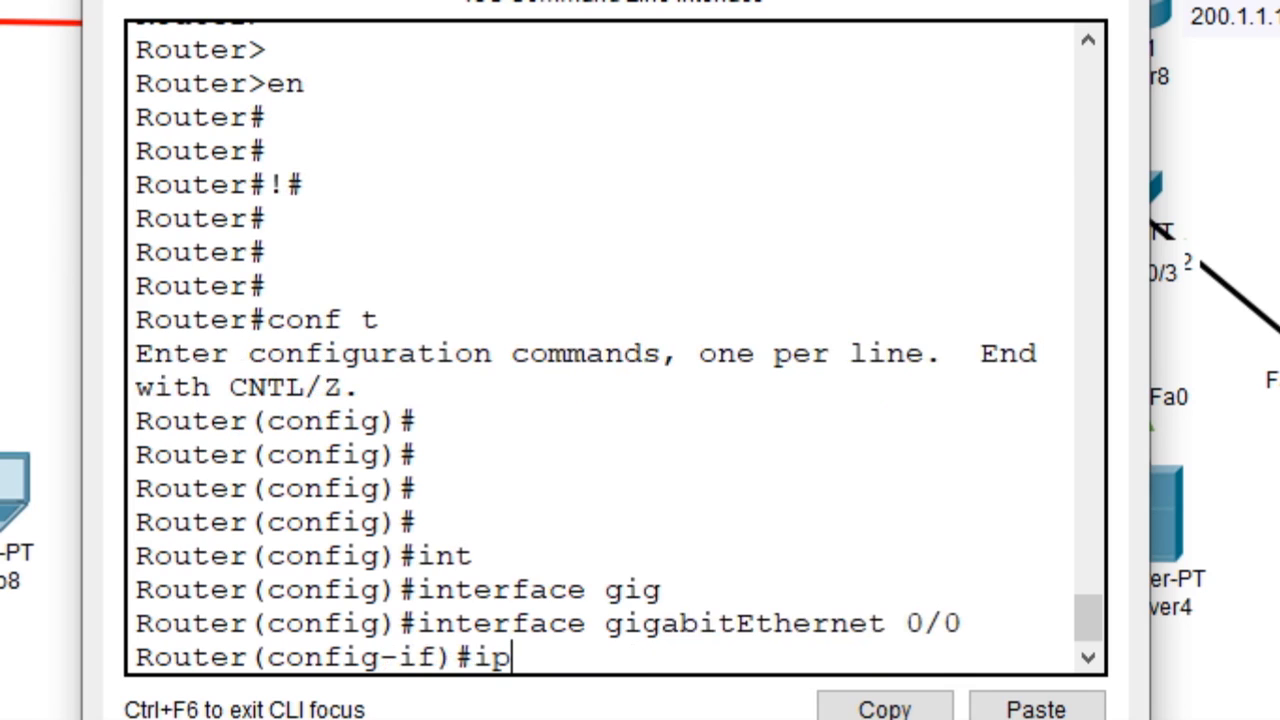
key(Tab)
text(192)
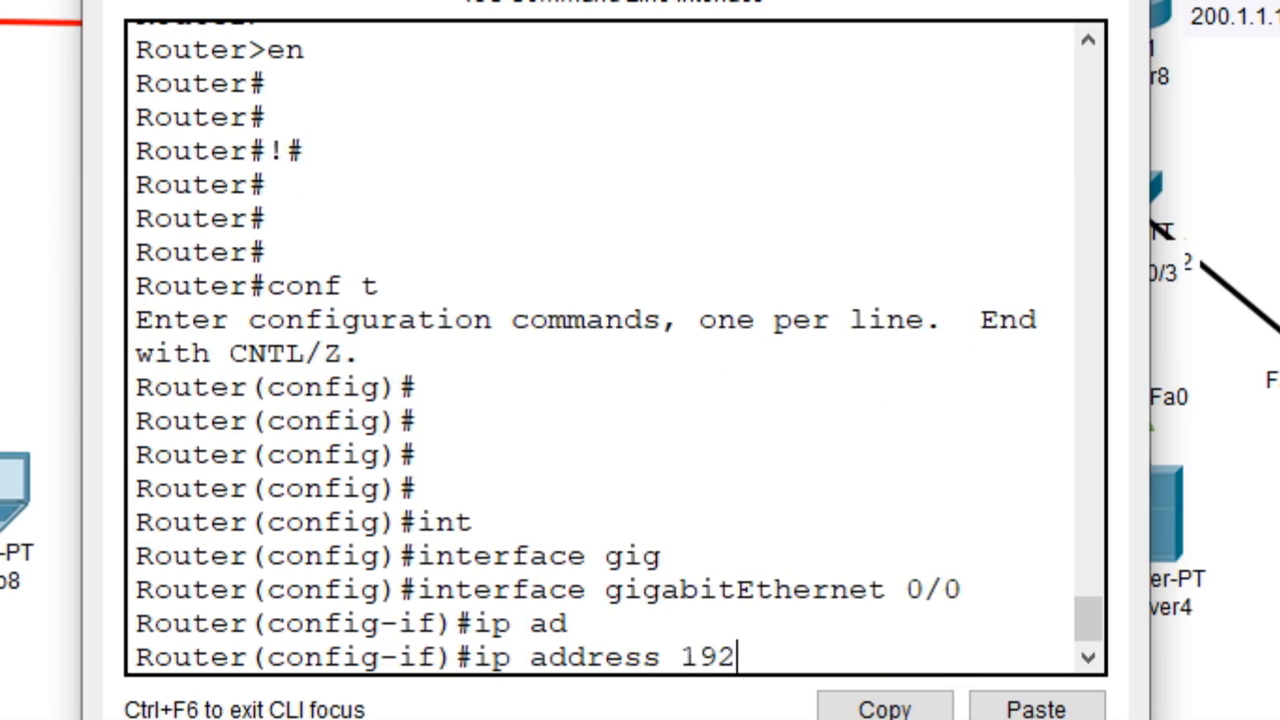
text(.168)
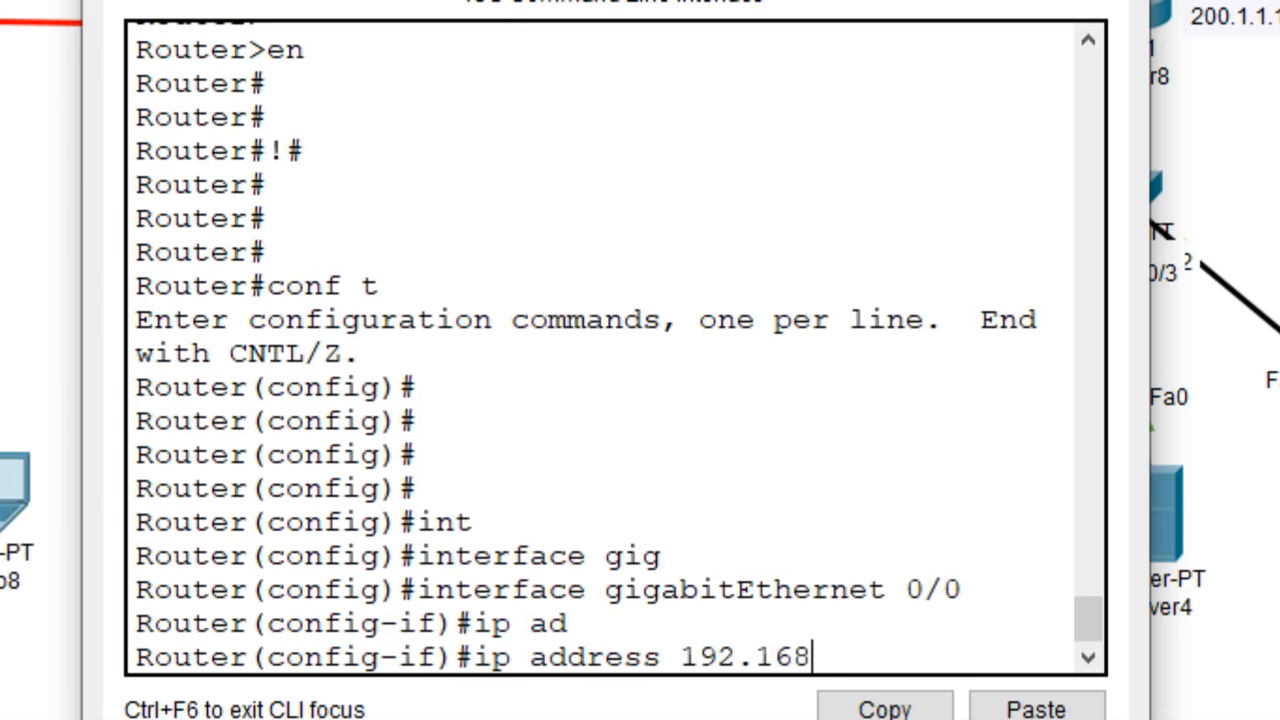
text(.1.100 255255)
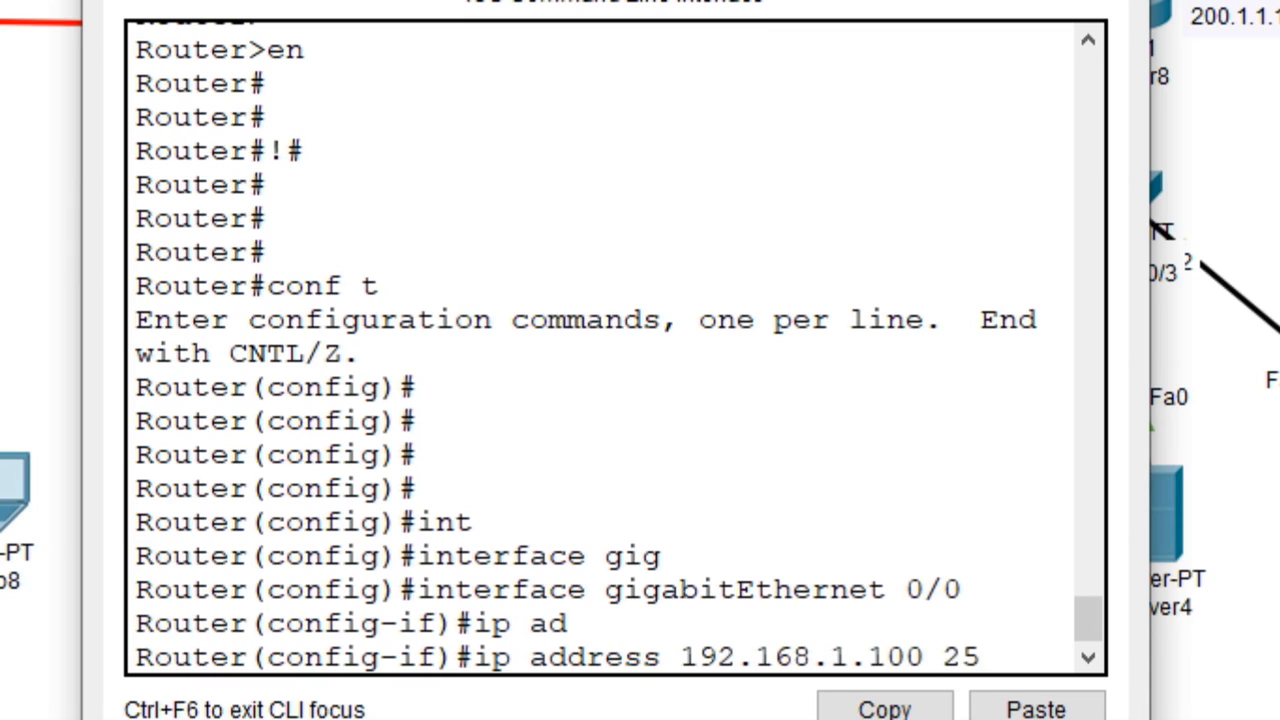
key(BackSpace)
key(BackSpace)
key(BackSpace)
text(.255.255.)
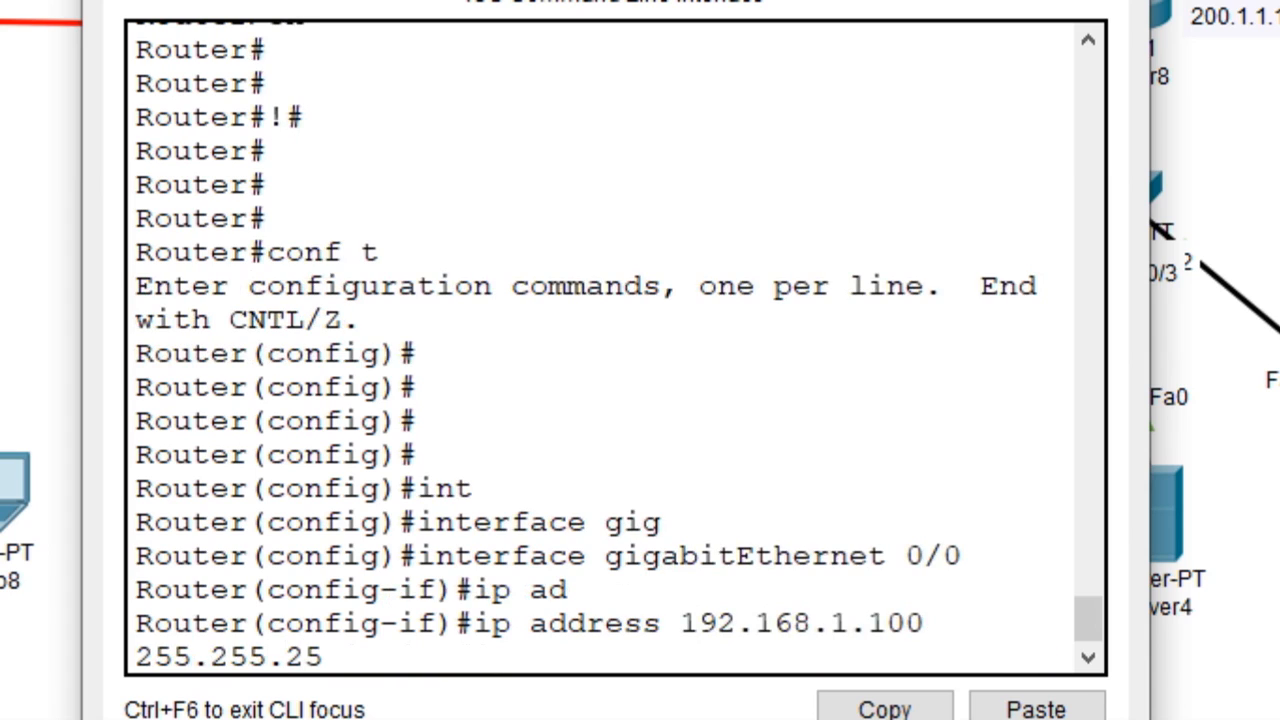
text(0)
key(Return)
key(Return)
key(Return)
Enable Router6's gigabitEthernet 0/0 with no sh and exit to global configuration mode.
text(no sh)
key(Return)
key(Return)
key(Return)
key(Return)
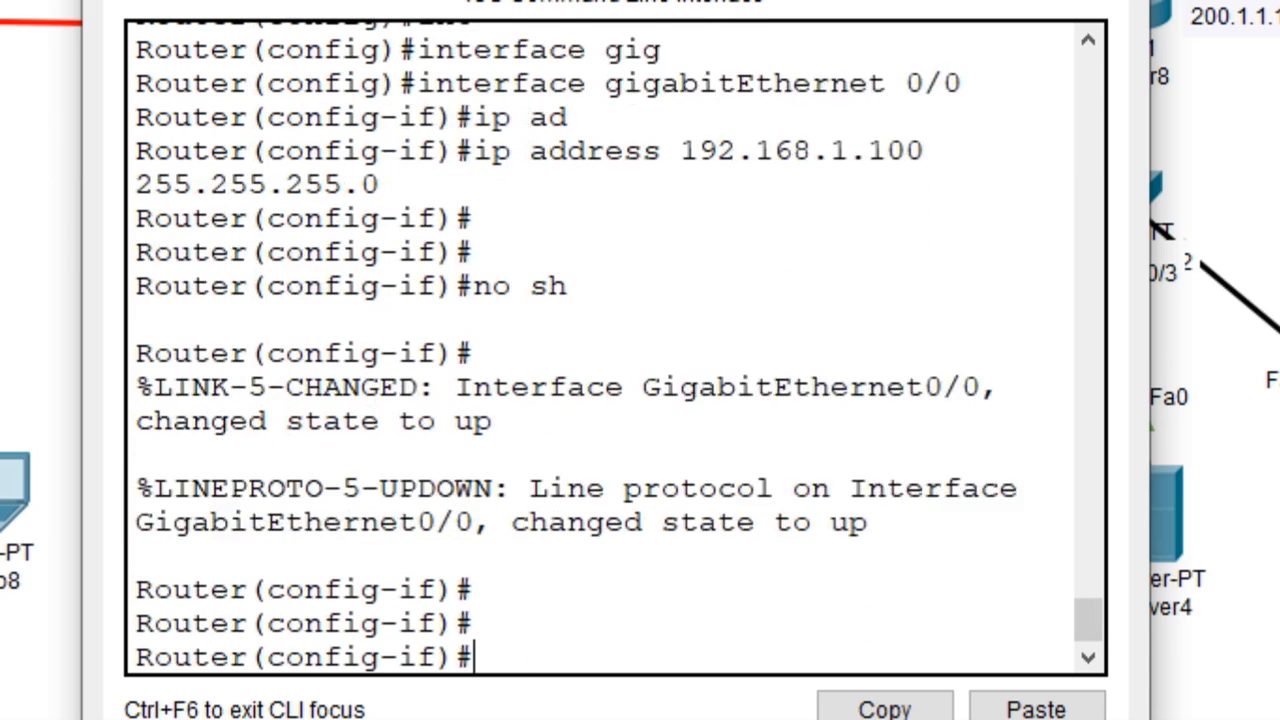
key(Return)
key(Return)
text(e)
text(t)
key(Return)
key(Return)
Assign IP address 10.1.1.1 with mask 255.0.0.0 to Router6's interface serial 0/0/0.
text(int)
key(Tab)
text(se)
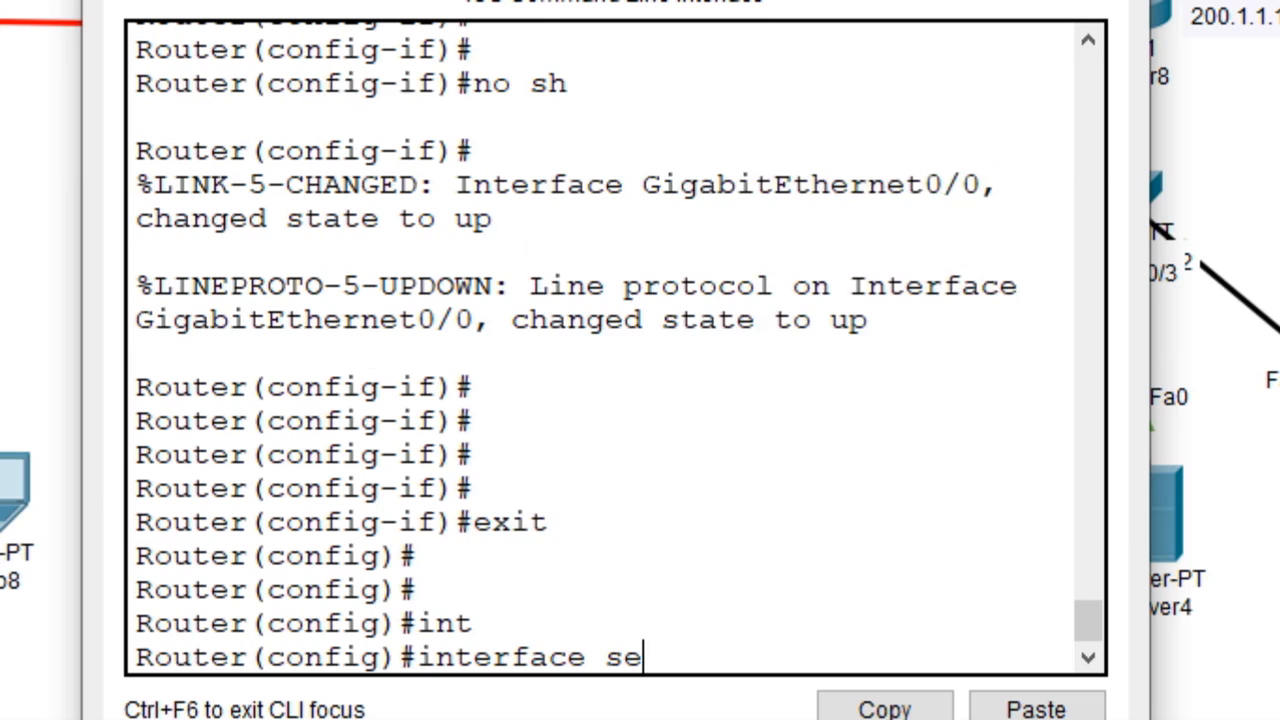
key(Tab)
text(0)
text(.)
text(/0/0)
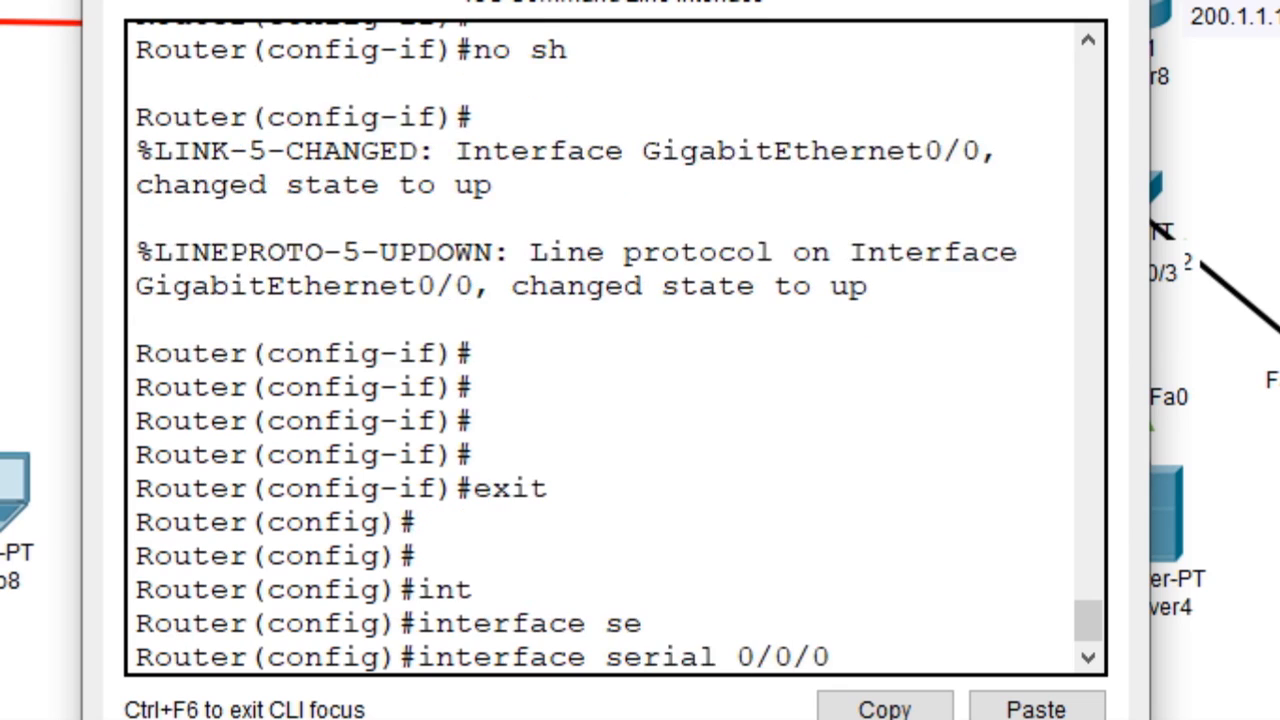
key(Return)
text(ip ad)
key(Tab)
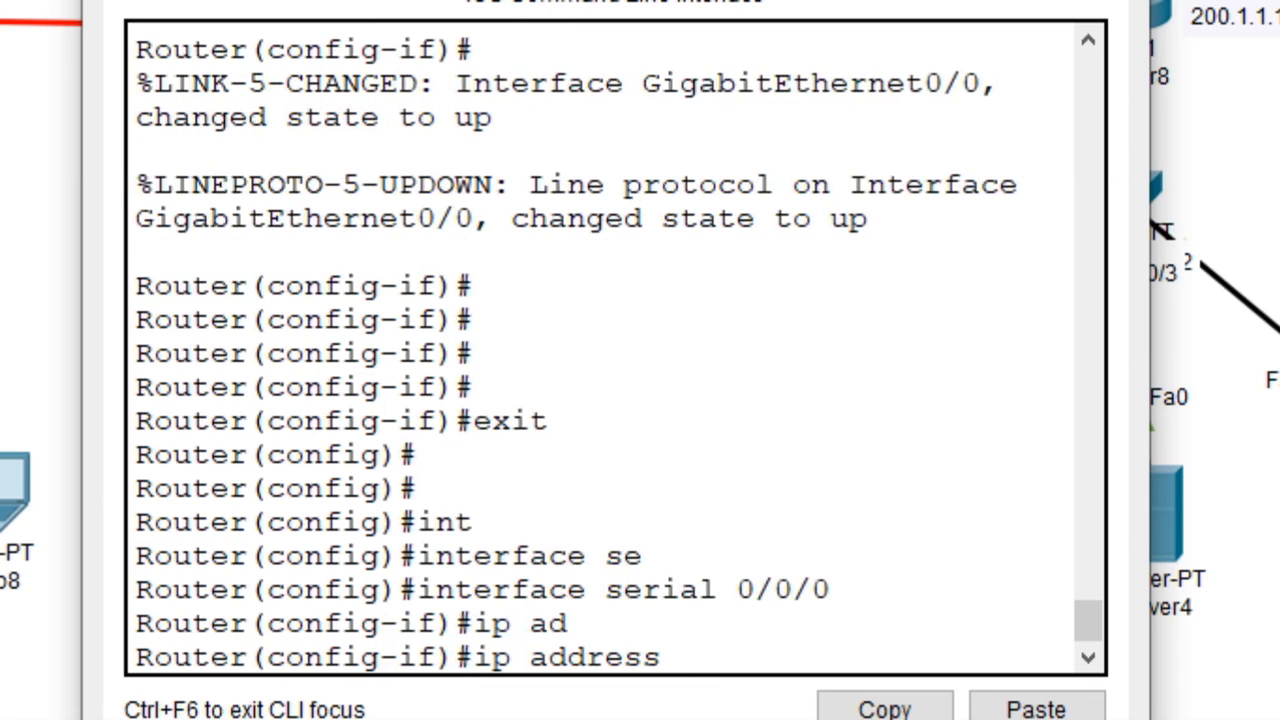
text(10.1.1.1)
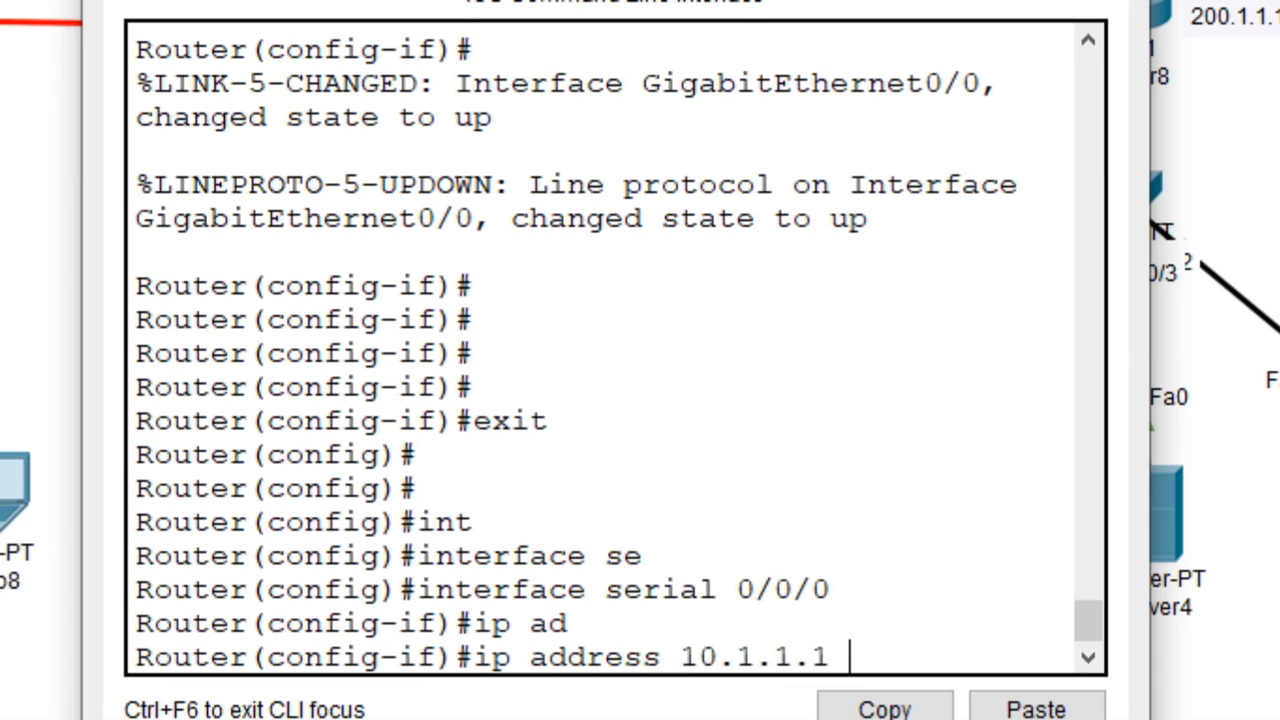
text( 255.0.0.0)
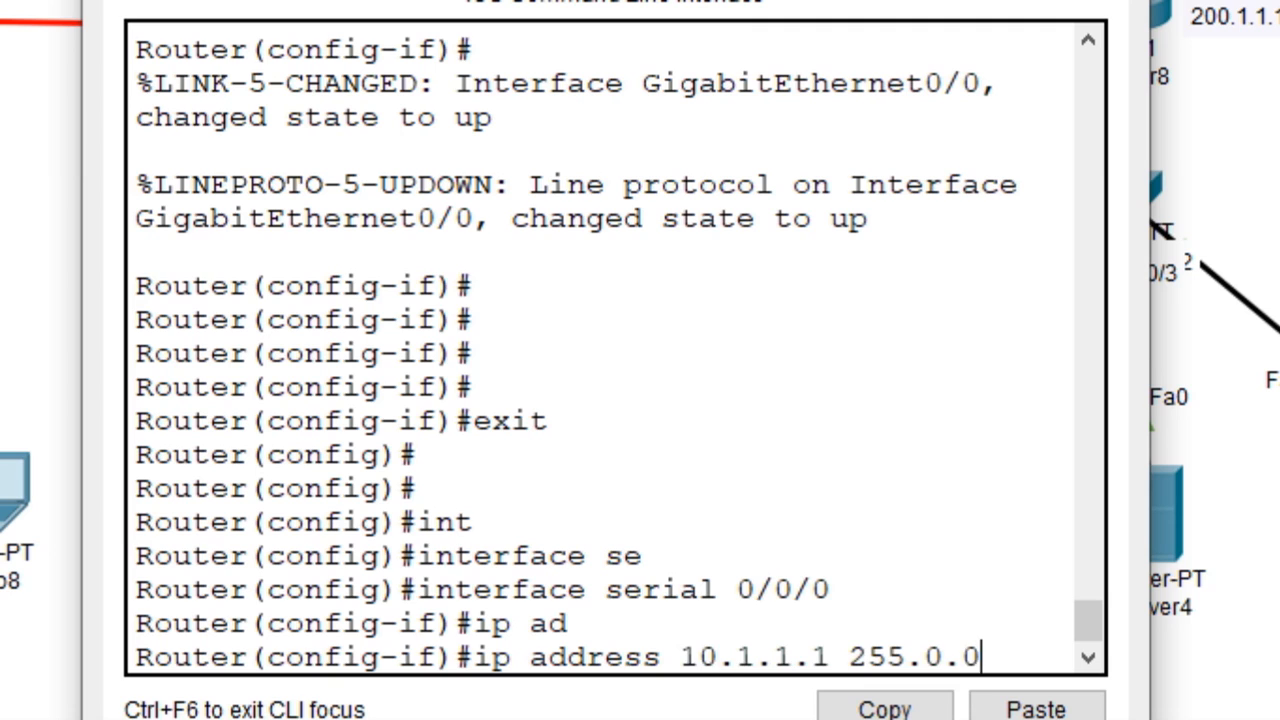
key(Return)
key(Return)
key(Return)
Enable Router6's serial 0/0/0 with no sh and close the router's window.
text(no sh)
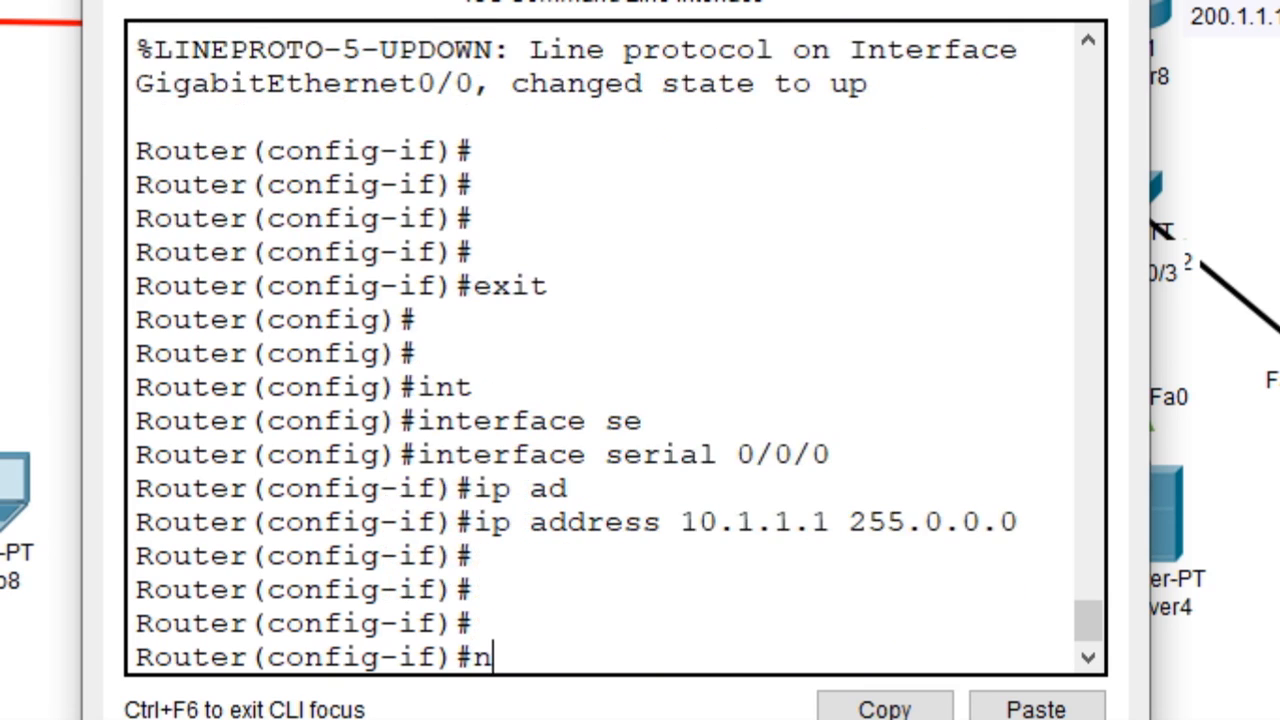
key(Return)
key(Return)
key(Return)
key(Return)
key(Return)
text(!#)
click(955, 97)
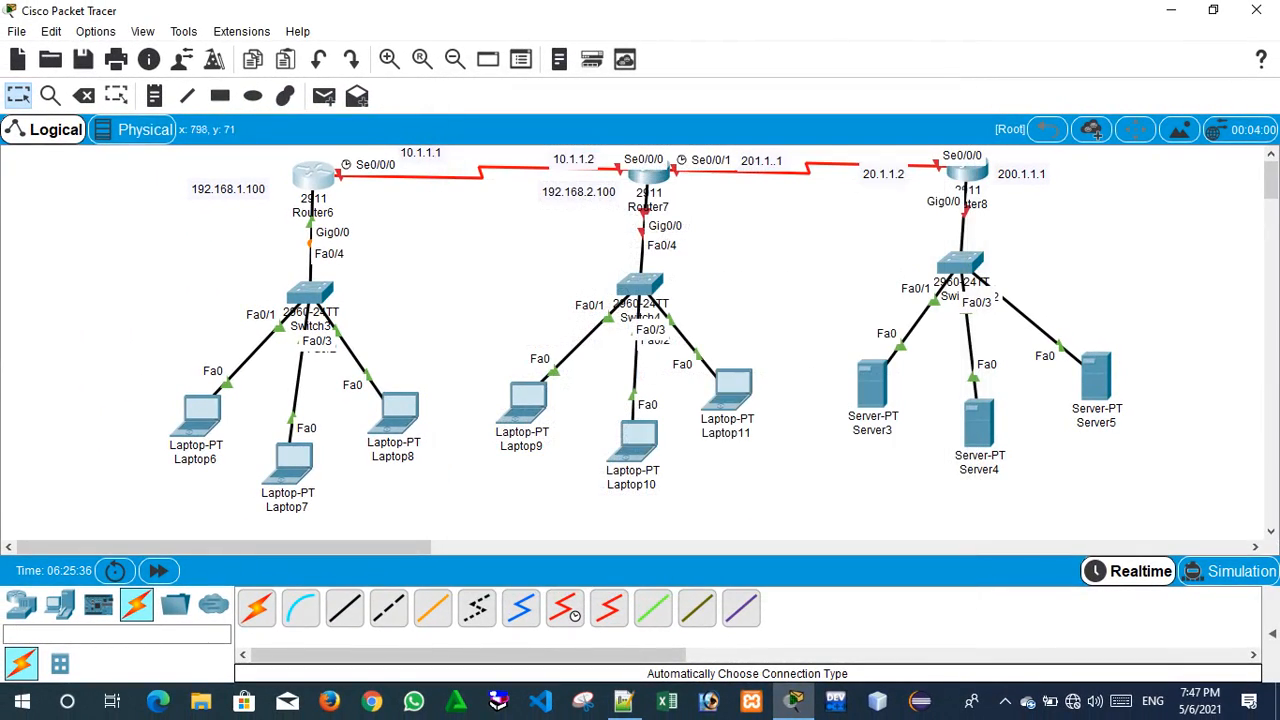
mouse_move(312, 199)
mouse_down()
mouse_move(316, 238)
mouse_move(338, 222)
mouse_up()
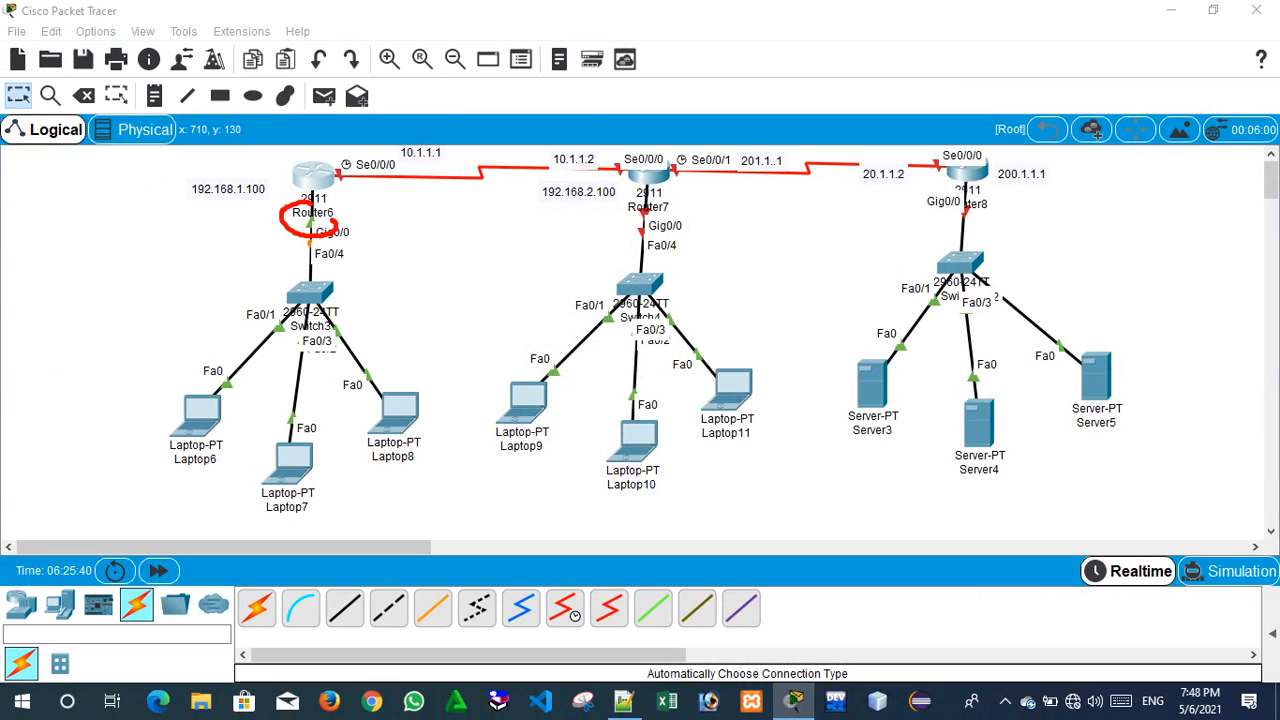
mouse_move(342, 154)
mouse_down()
mouse_move(336, 190)
mouse_move(370, 150)
mouse_up()
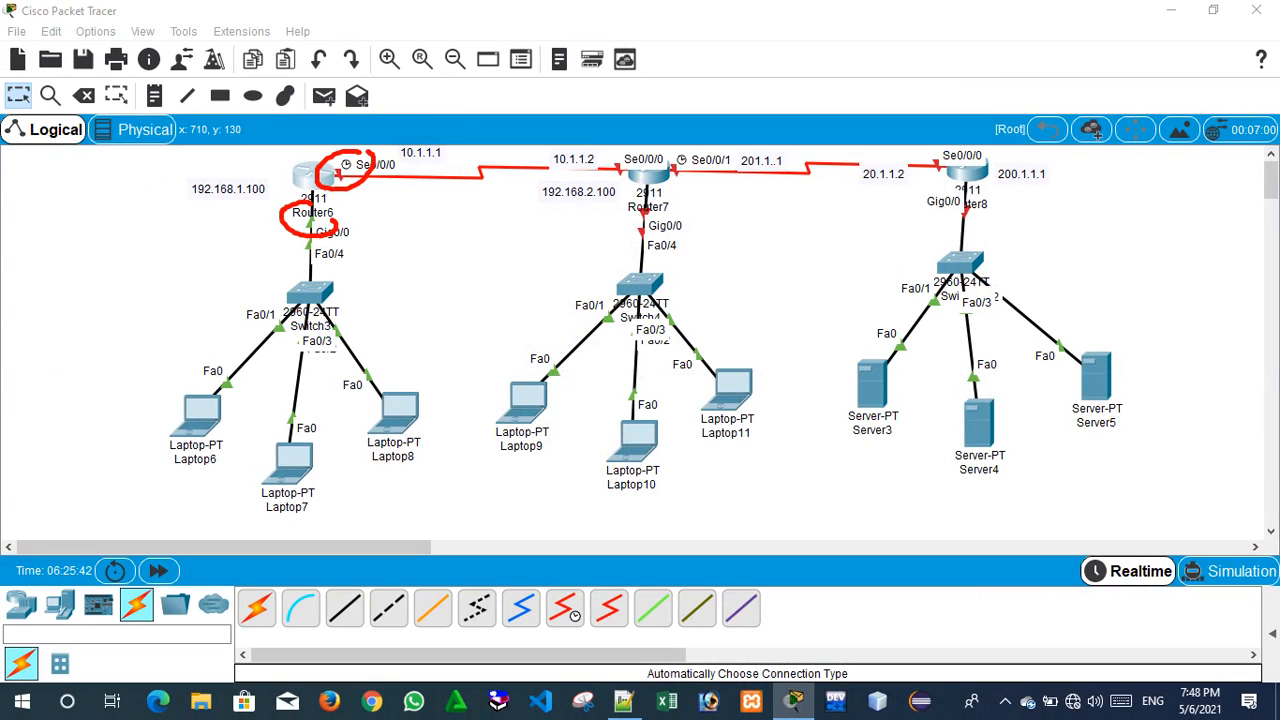
mouse_move(622, 152)
mouse_down()
mouse_move(590, 160)
mouse_move(640, 184)
mouse_up()
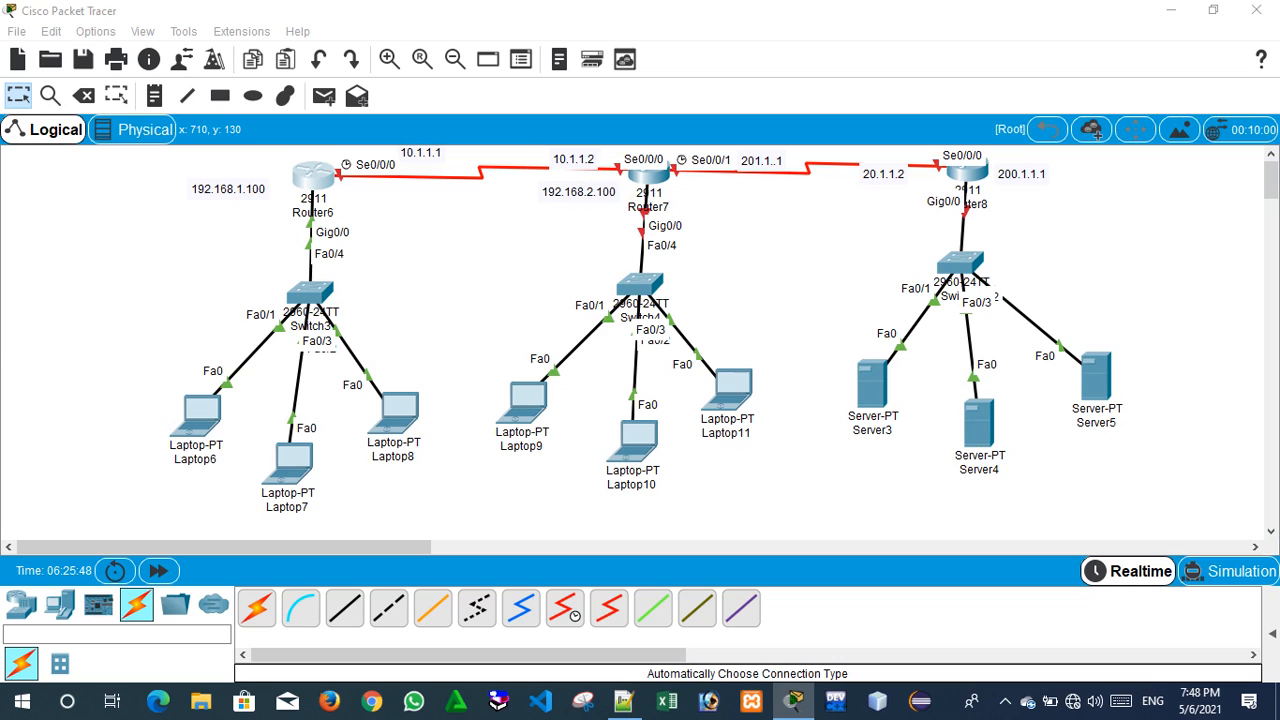
Open Router7's command line and answer n to the initial configuration dialog to reach the router prompt.
click(648, 174)
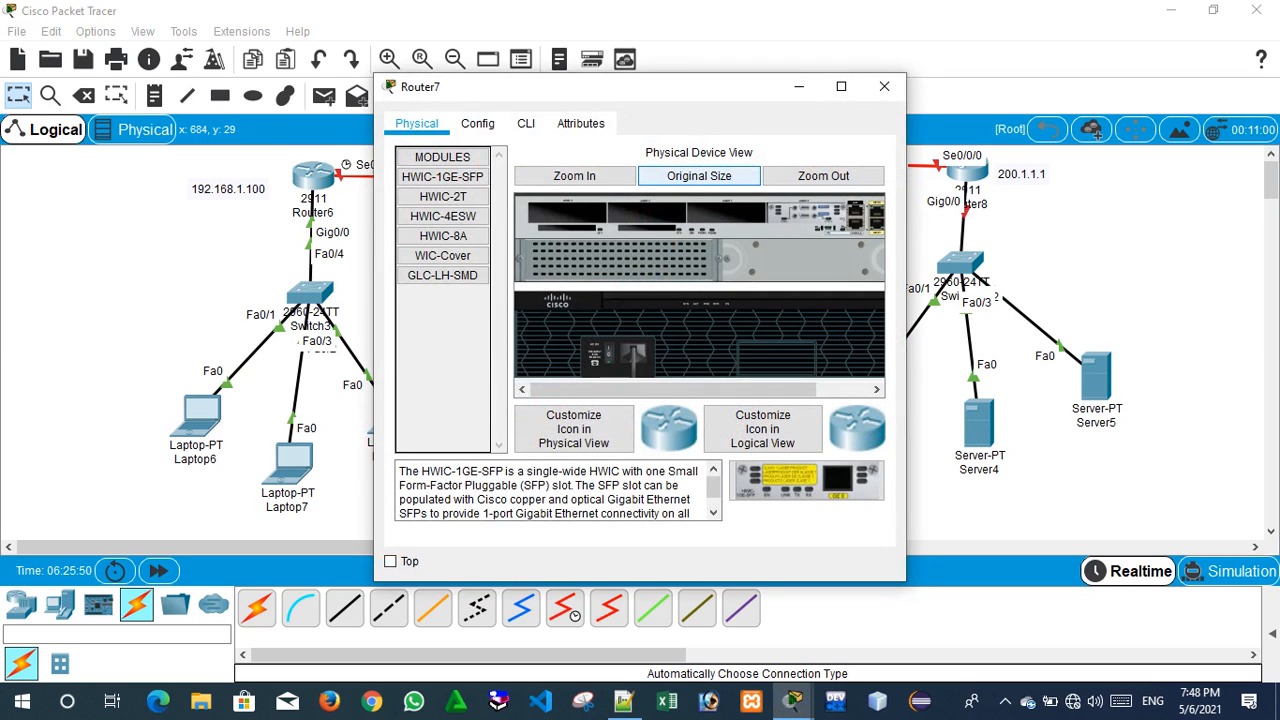
click(526, 123)
key(Return)
key(Return)
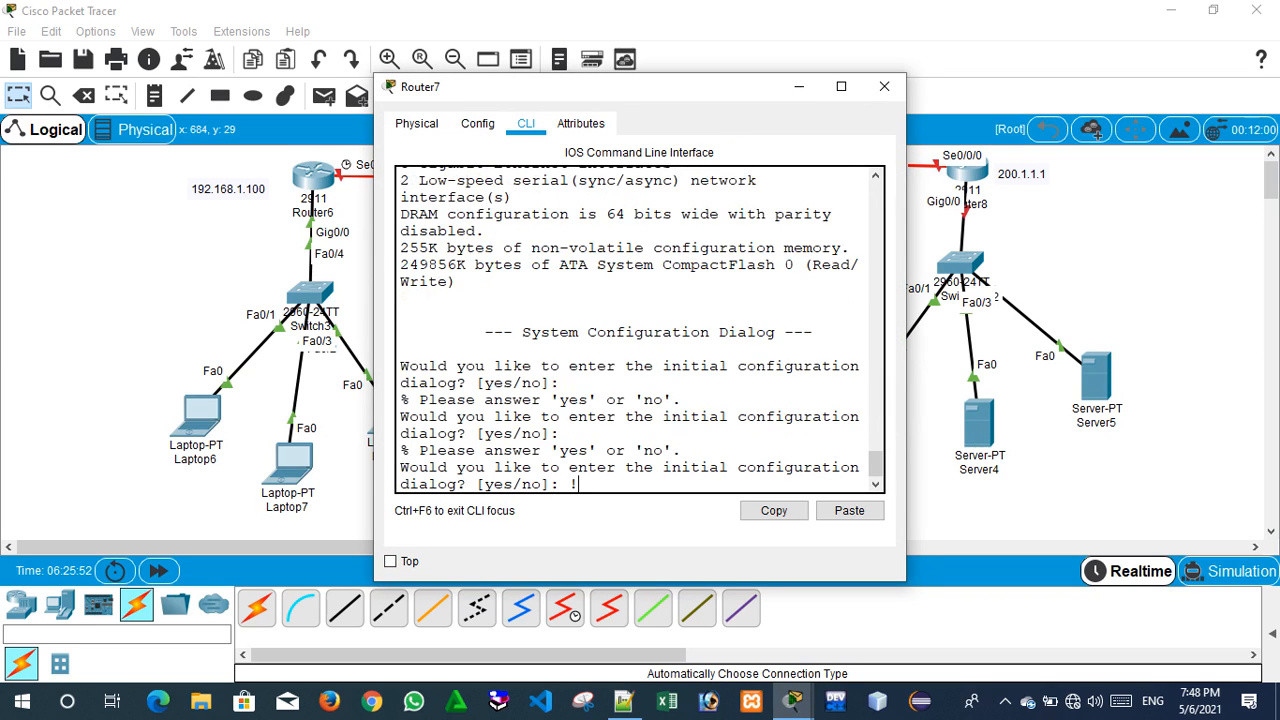
text(!#)
key(Return)
key(Return)
key(Return)
key(Return)
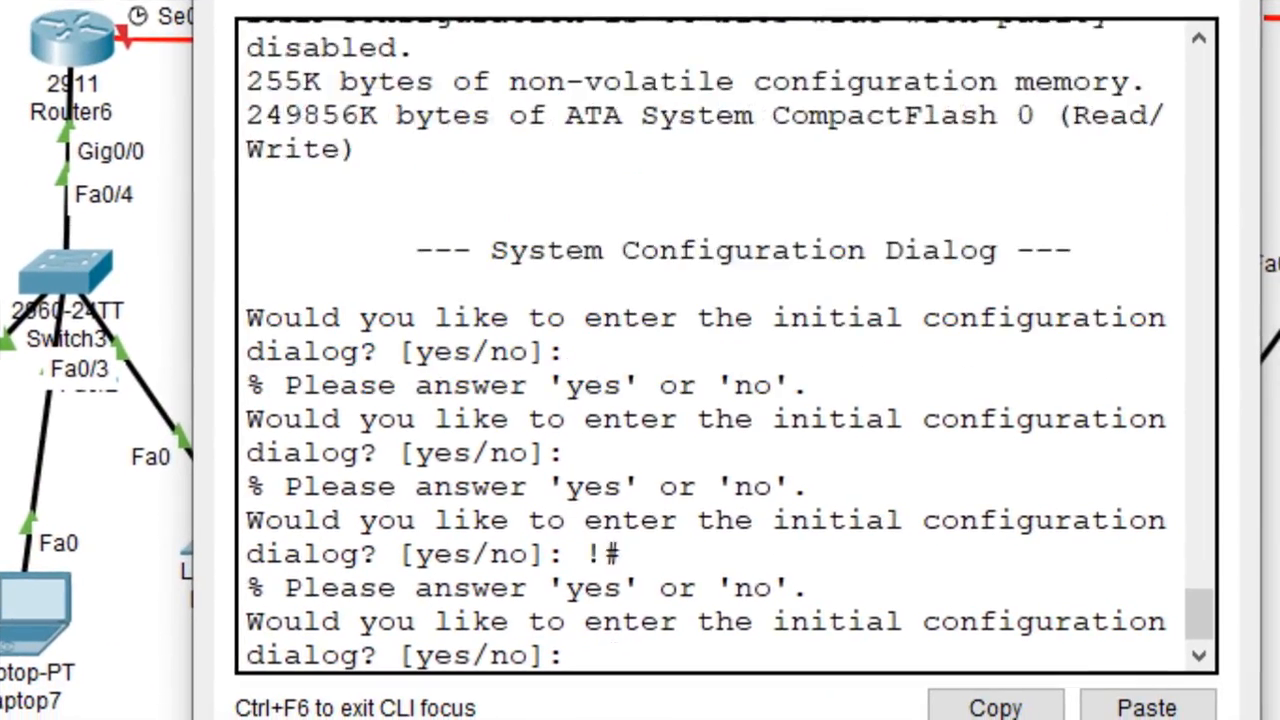
text(n)
key(Return)
key(Return)
key(Return)
key(Return)
key(Return)
Switch Router7 to privileged mode with en and enter global configuration mode with conf t.
text(e)
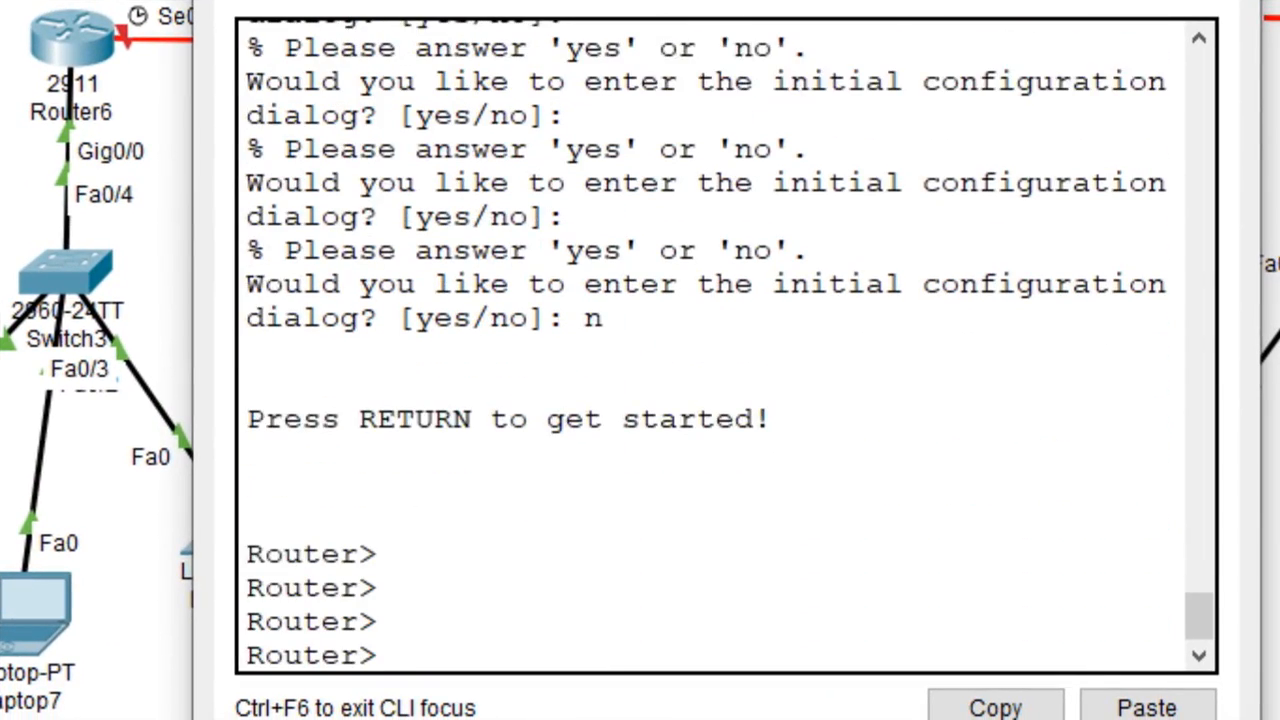
text(n)
key(Return)
key(Return)
text(con)
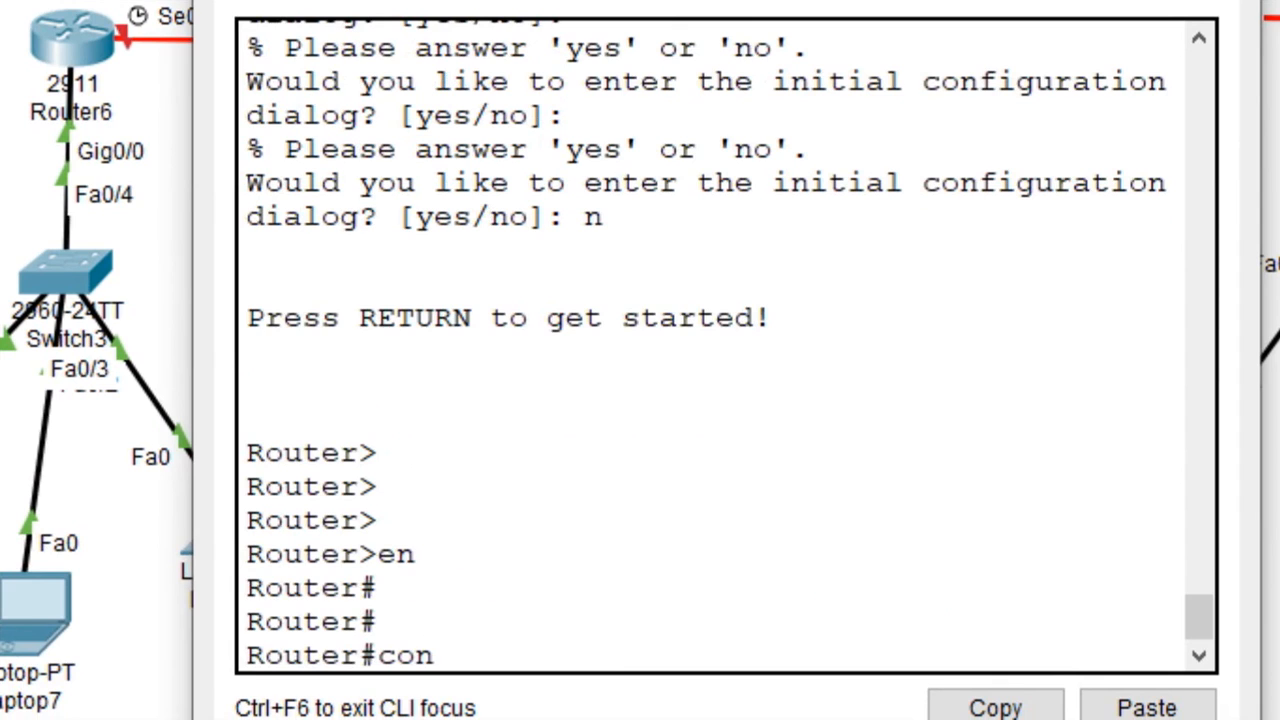
text(f t)
key(Return)
key(Return)
key(Return)
key(Return)
key(Return)
key(Return)
key(Return)
key(Return)
key(Return)
key(Return)
key(Return)
key(Return)
key(Return)
key(Return)
key(Return)
key(Return)
Assign IP address 192.168.2.100 with mask 255.255.255.0 to Router7's interface gigabitEthernet 0/0.
text(int)
key(Tab)
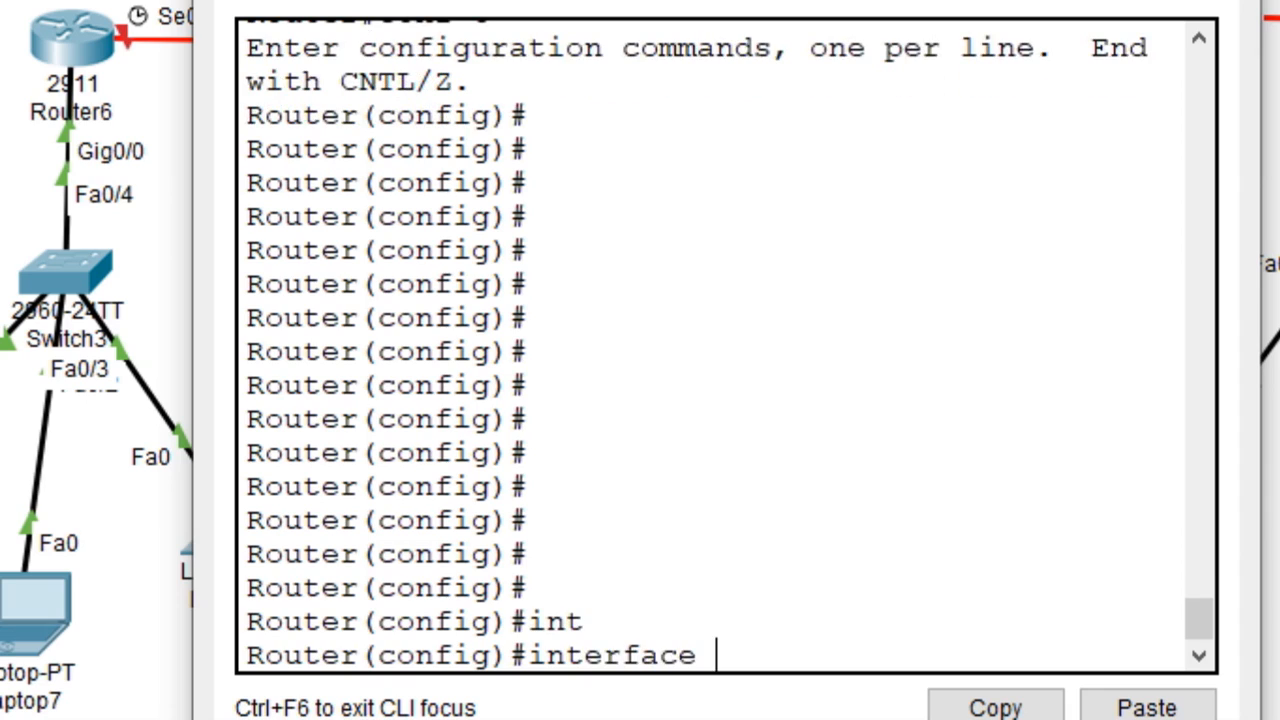
text(g)
key(Tab)
text(0/0)
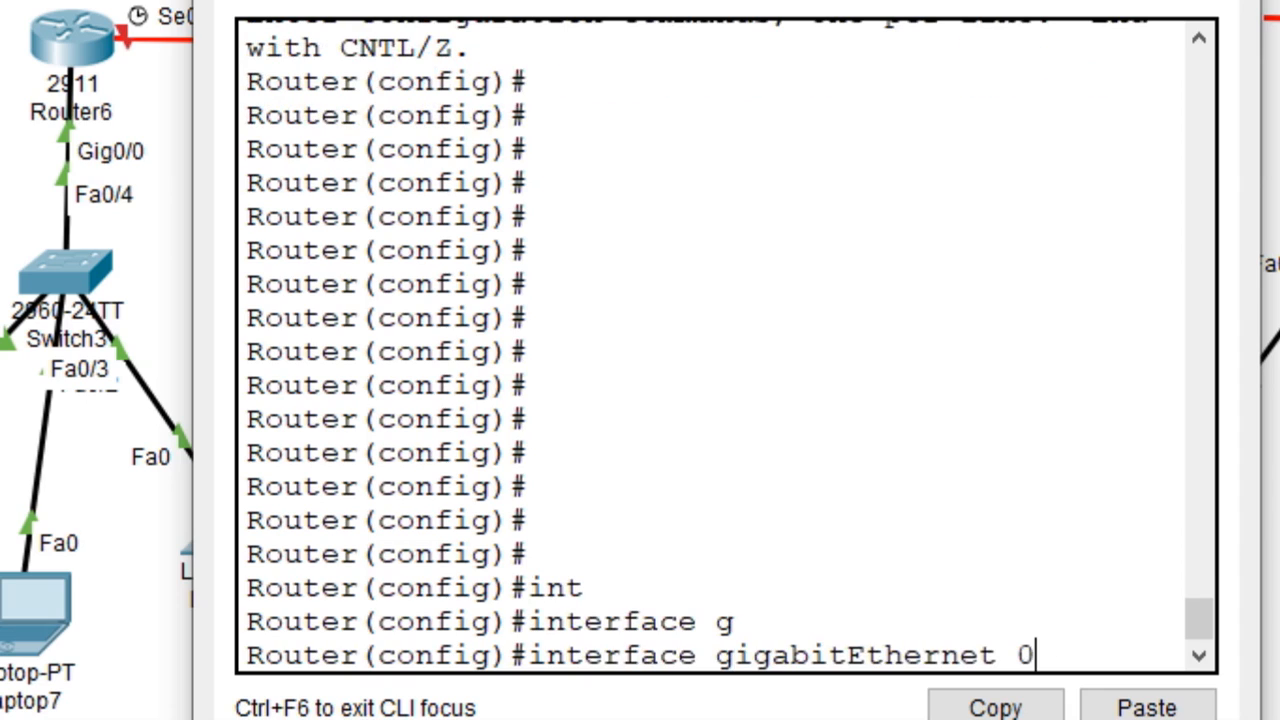
key(Return)
text(ip ad)
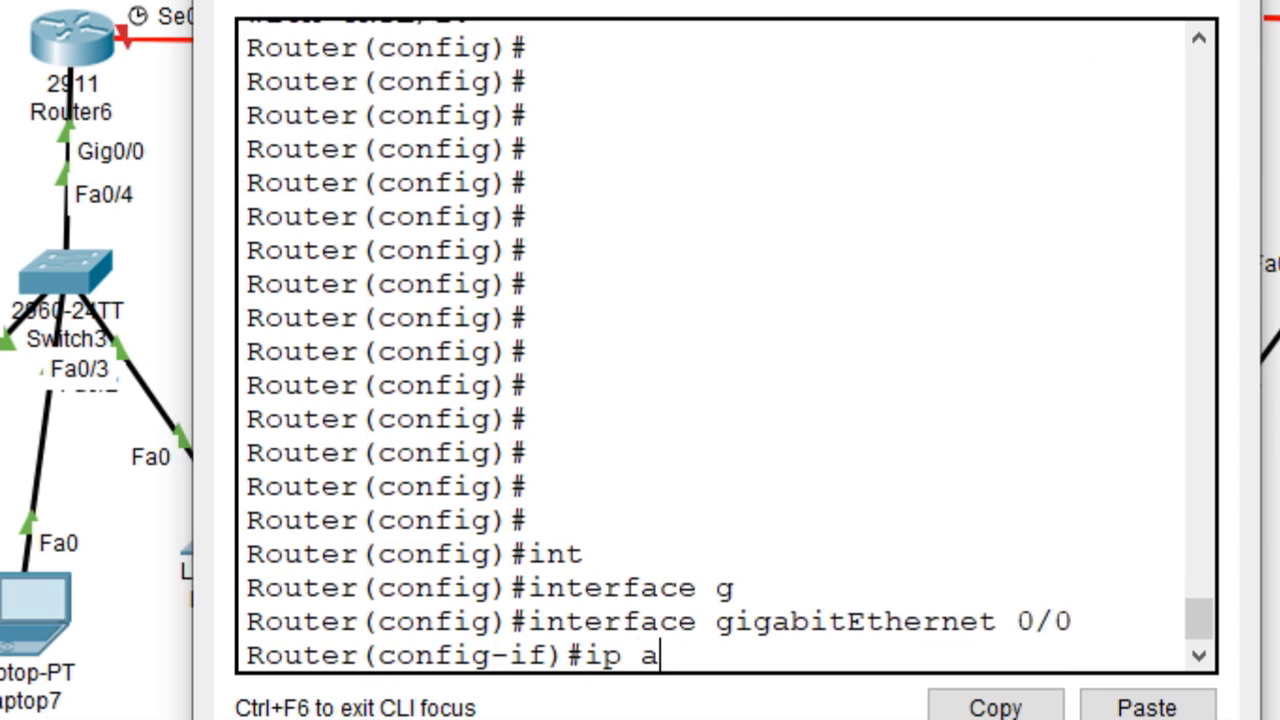
key(Tab)
text(192)
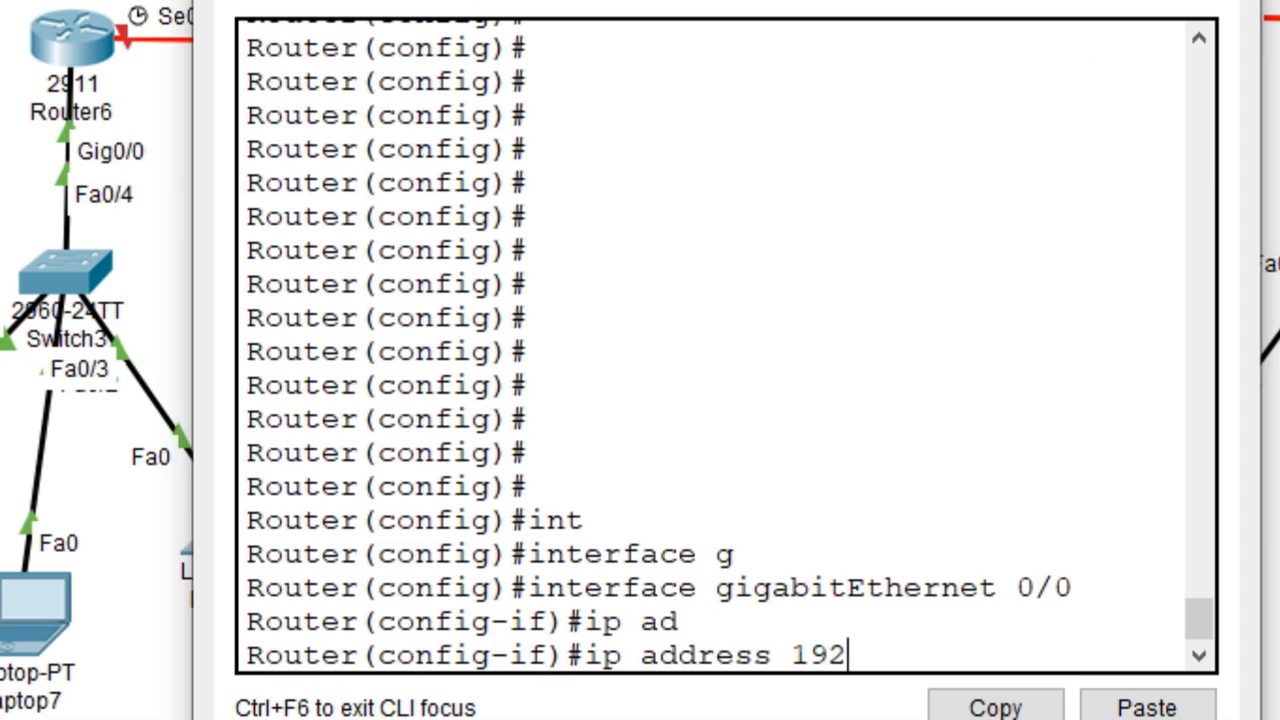
text(.168)
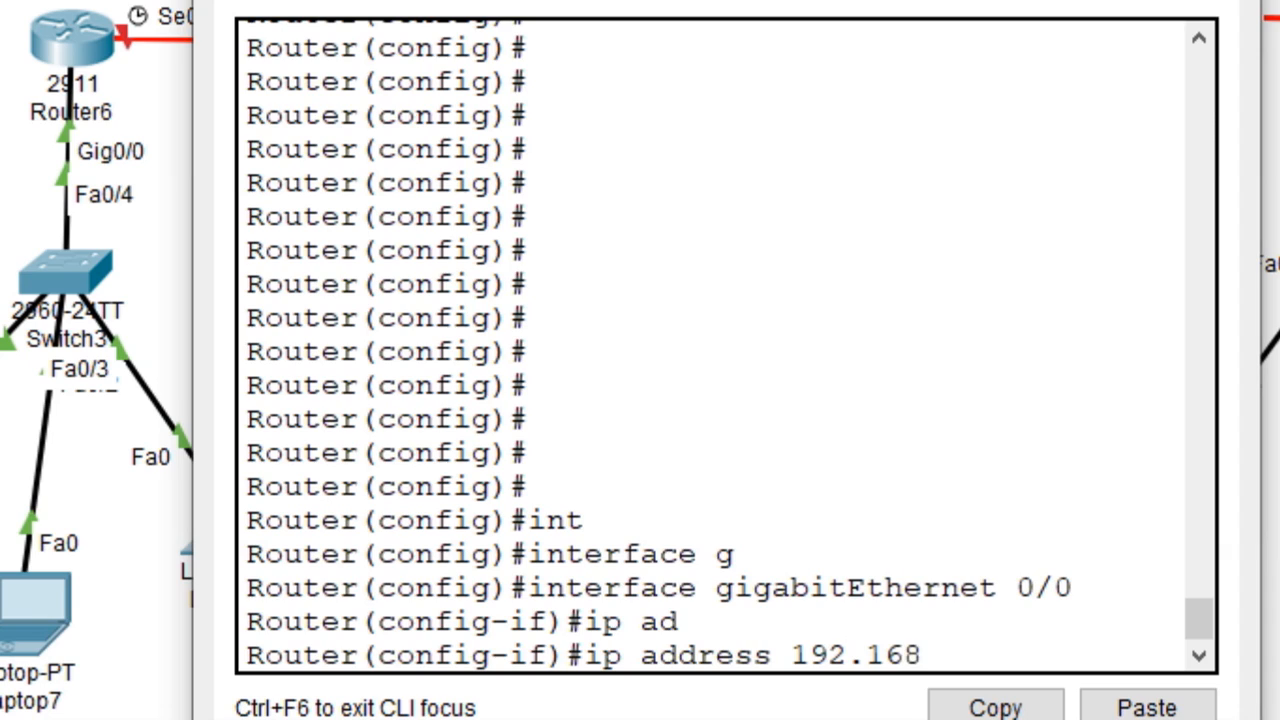
text(.2.100 )
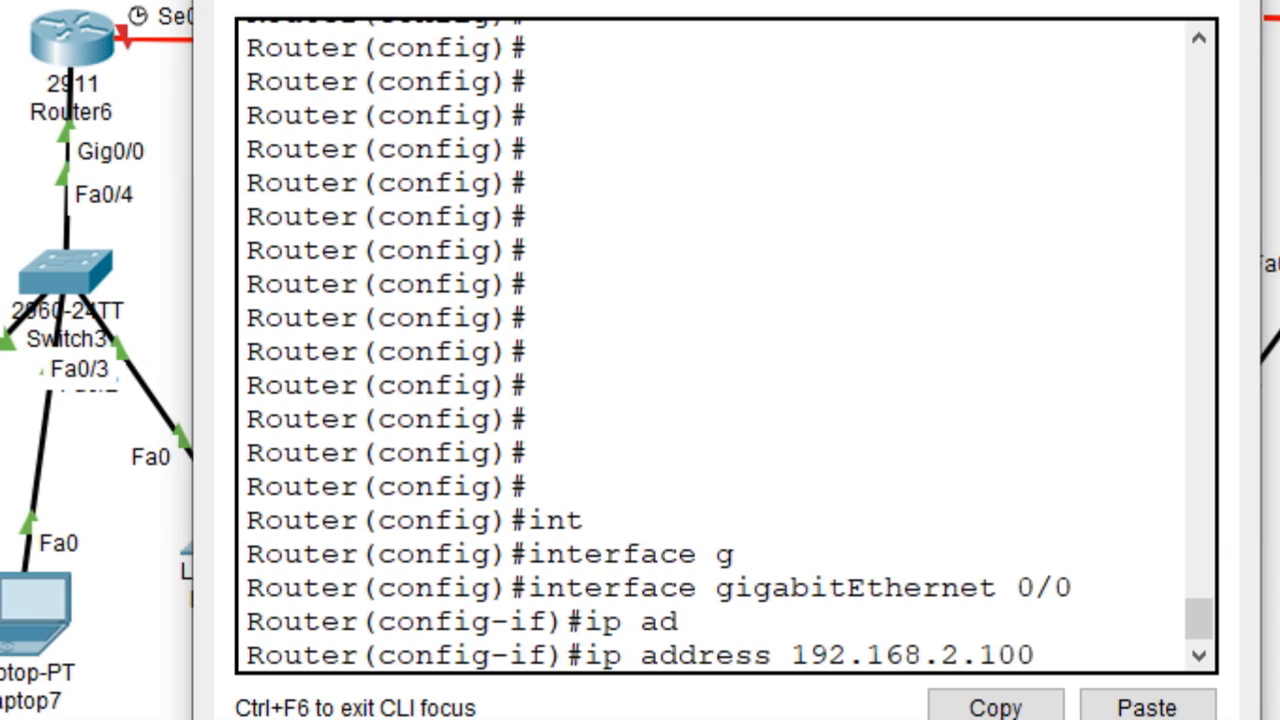
text(255.255.255.0)
key(Return)
Enable Router7's gigabitEthernet 0/0 with no sh and exit to global configuration mode.
text(no sh)
key(Return)
key(Return)
key(Return)
key(Return)
key(Return)
text(exit)
key(Return)
key(Return)
key(Return)
text(!#)
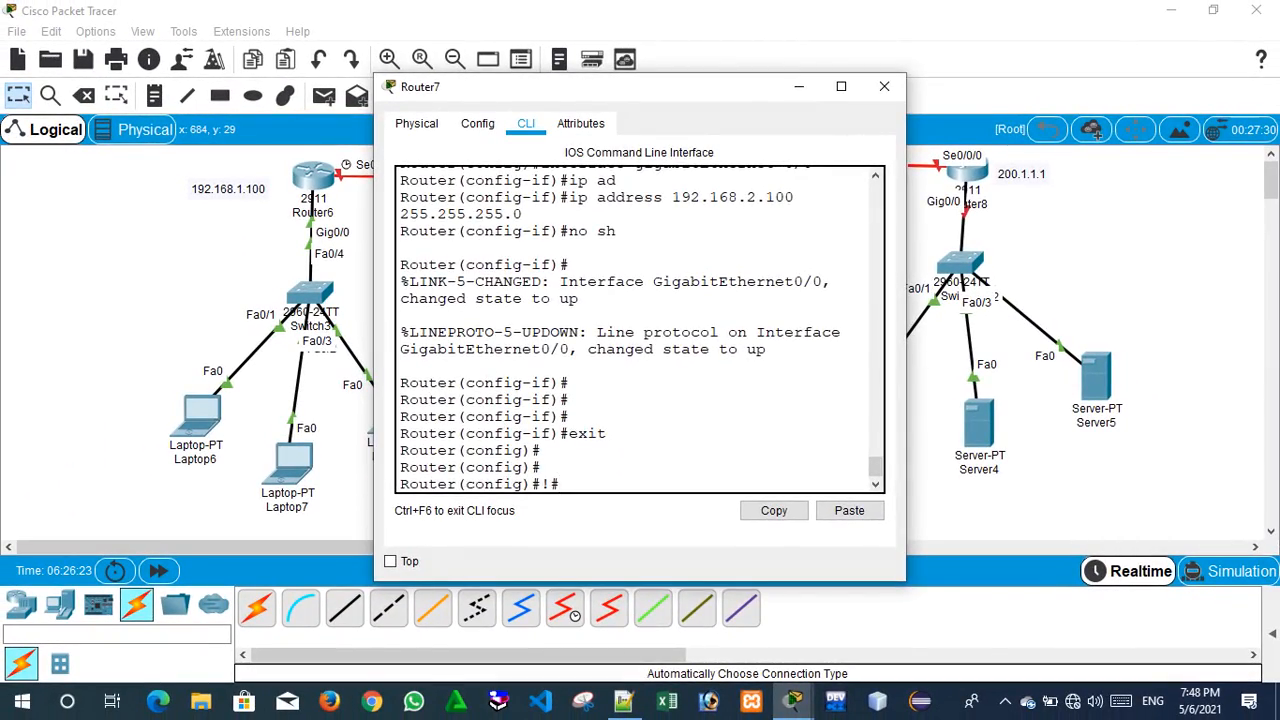
Move Router7's command-line window clear of the topology and return to an empty global configuration prompt.
drag(560, 87, 855, 118)
drag(224, 547, 286, 547)
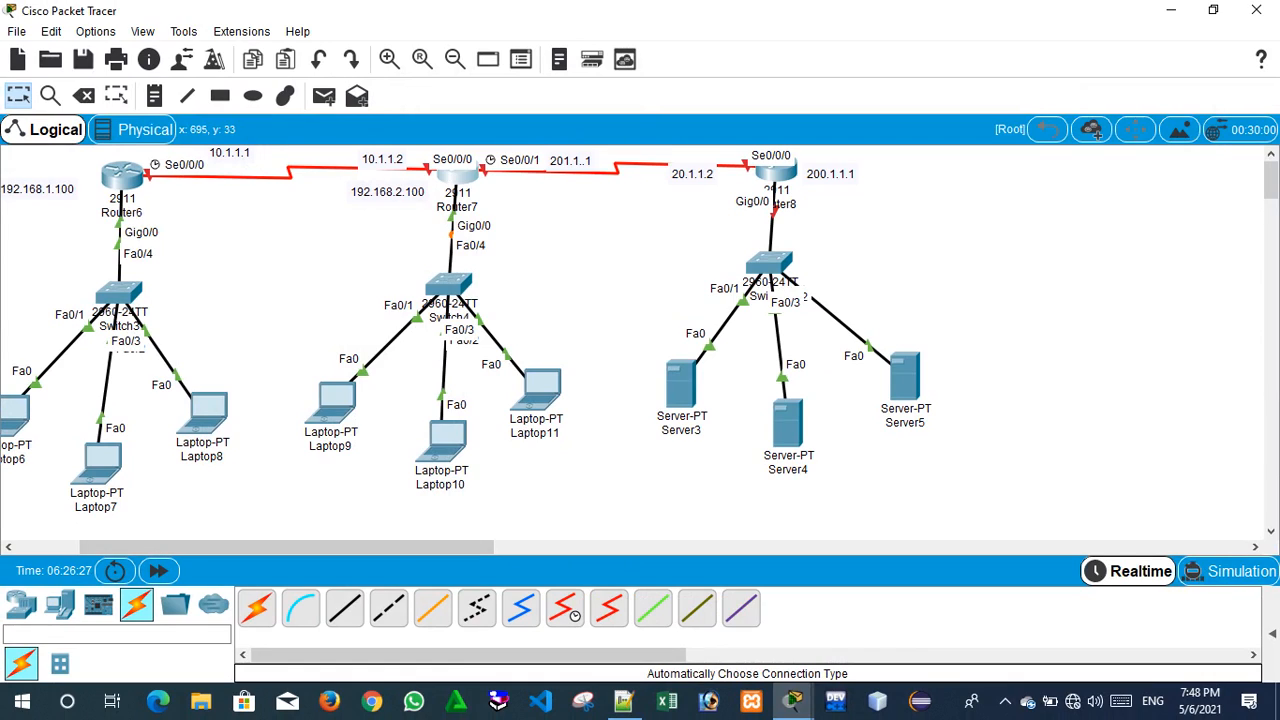
key(alt+Tab)
key(Return)
text(!#!#)
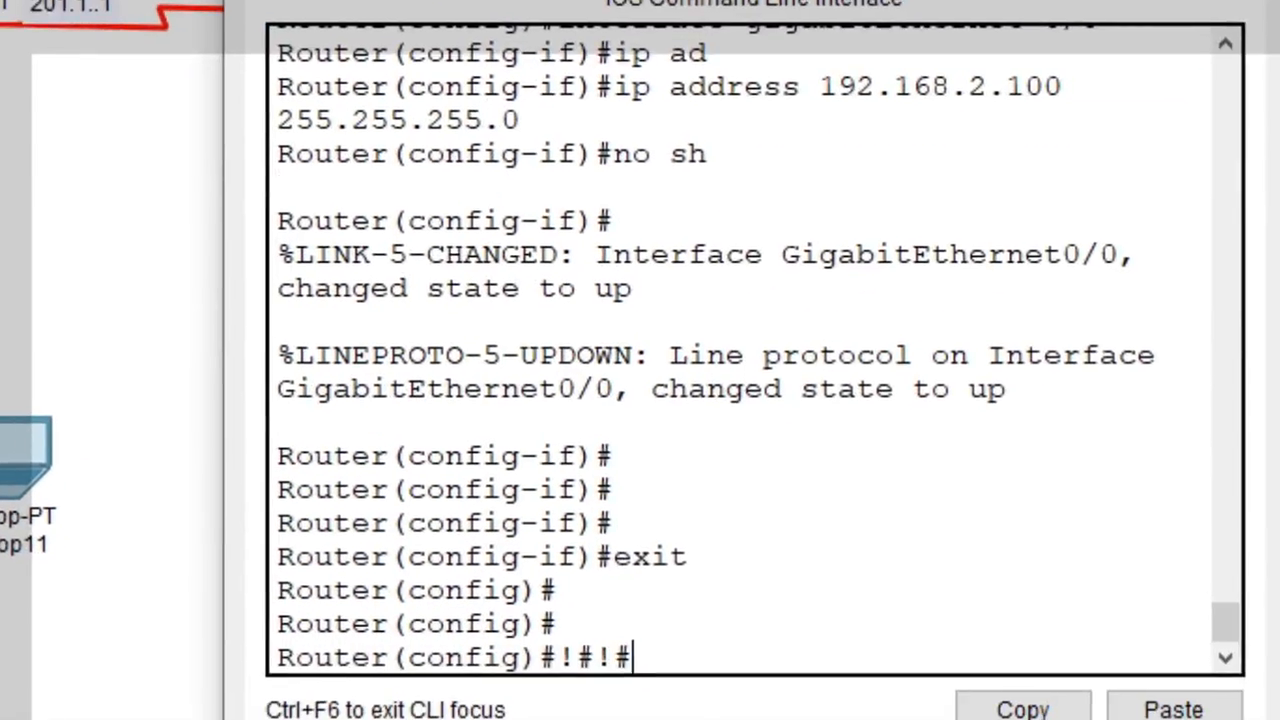
key(Return)
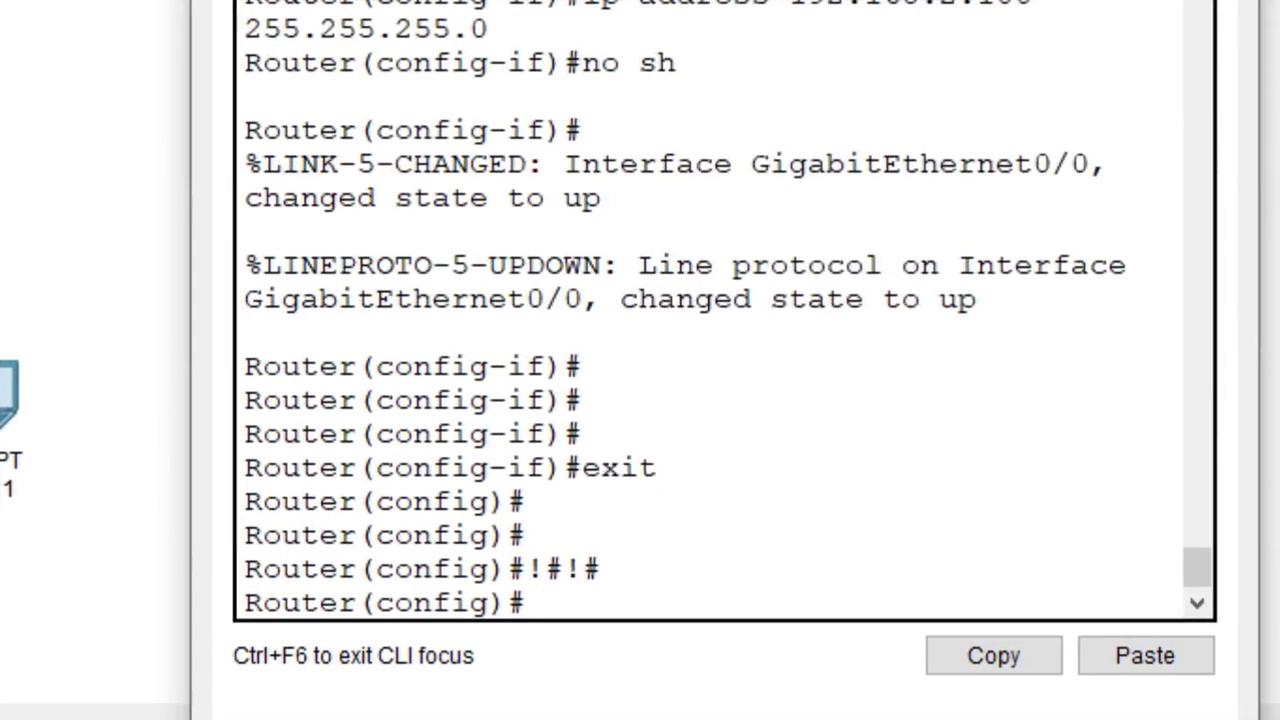
Assign IP address 10.1.1.2 with mask 255.0.0.0 to Router7's interface serial 0/0/0.
key(Return)
key(Return)
text(int)
key(Tab)
text(s)
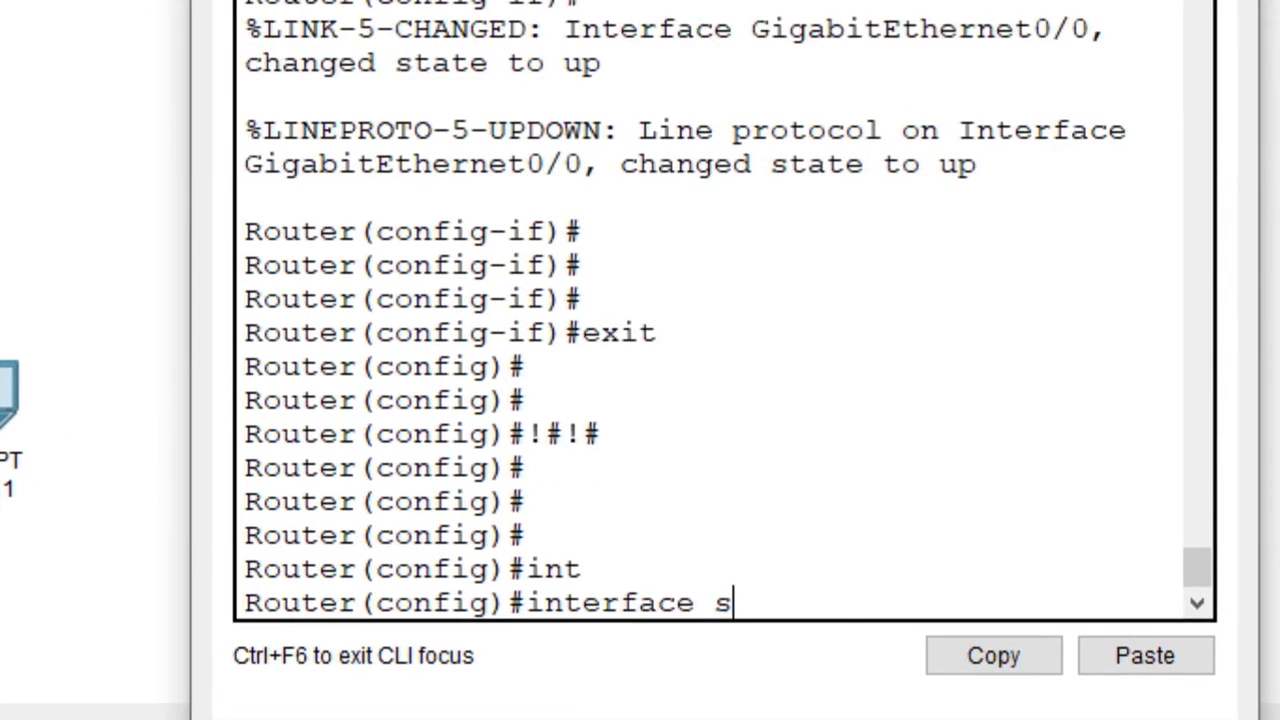
text(e)
key(Tab)
text(0/0/0)
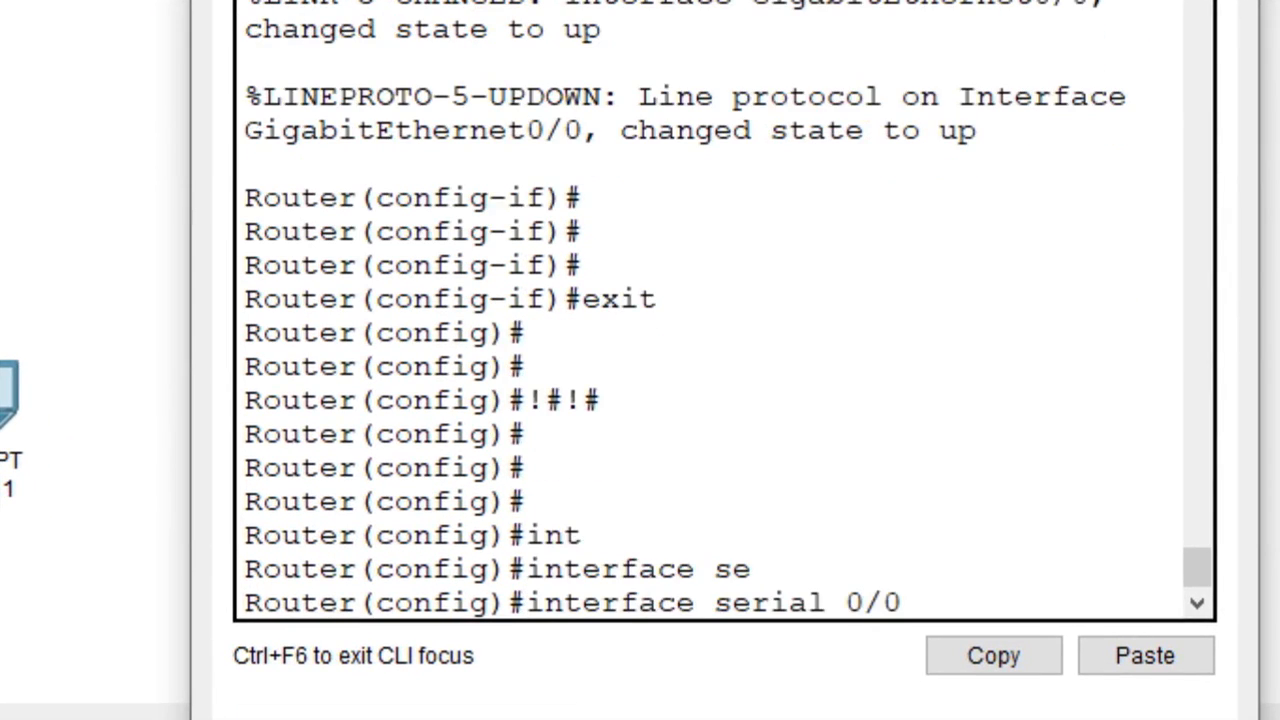
key(Return)
text(ip ad)
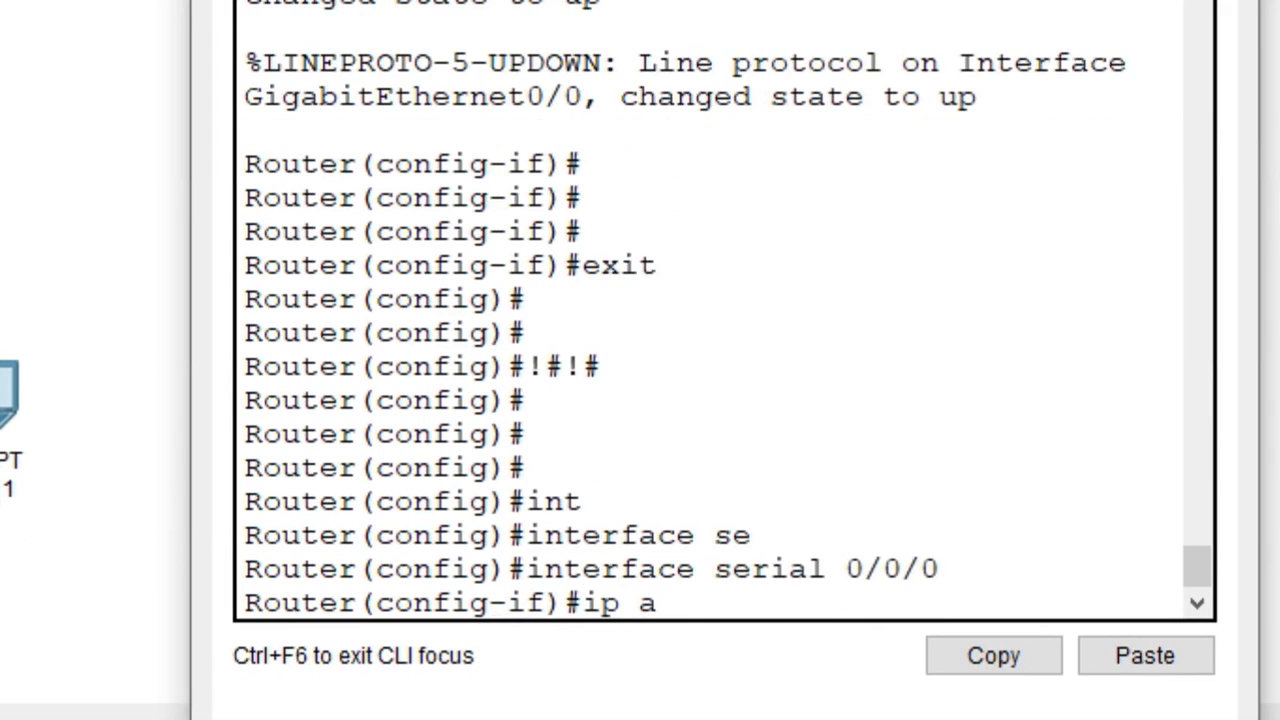
key(Tab)
text(10)
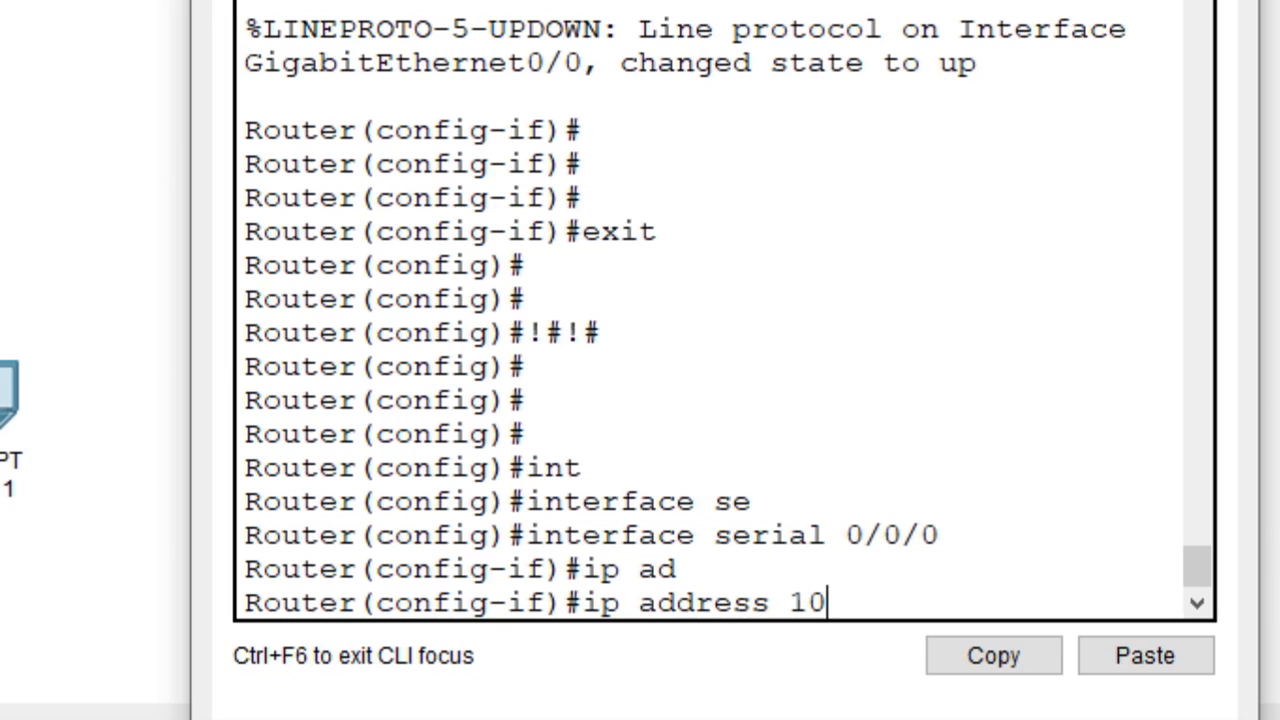
text(.1.1.1)
key(BackSpace)
text(2 255.0.0.0)
key(Return)
key(Return)
key(Return)
key(Return)
Enable Router7's serial 0/0/0 with no sh.
text(no sh)
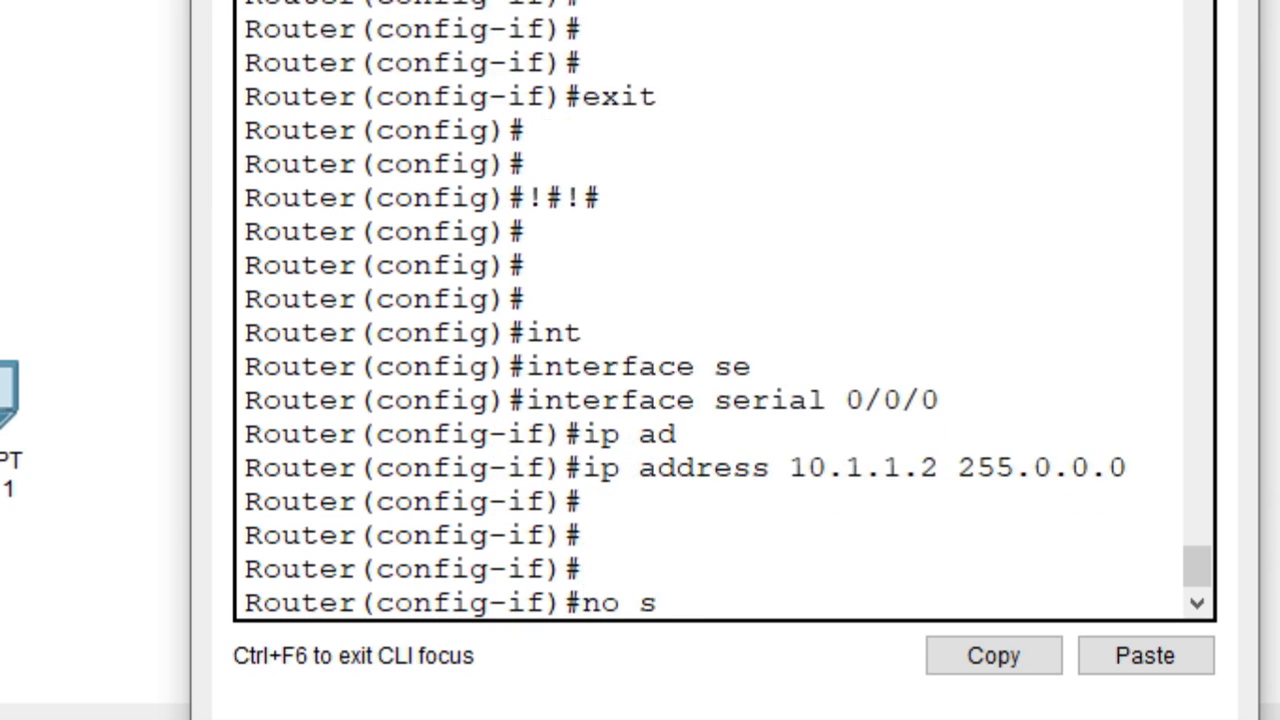
key(Return)
key(Return)
key(Return)
key(Return)
text(!#!)
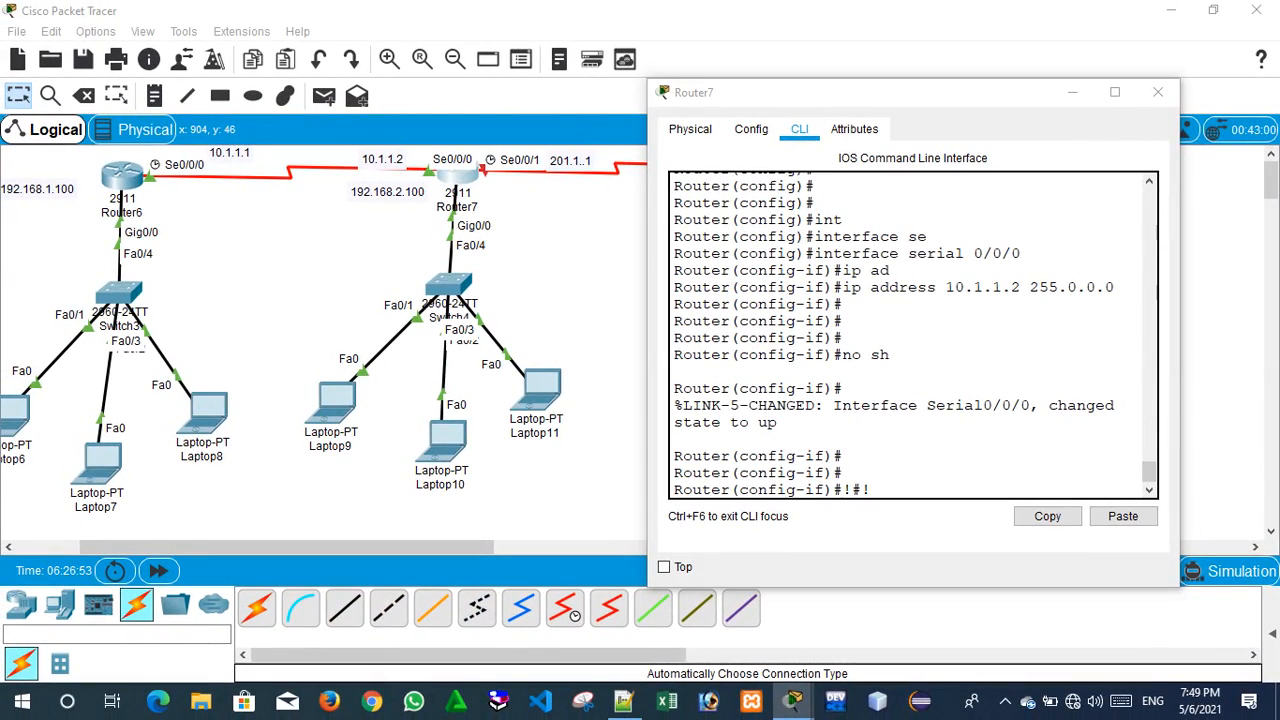
drag(406, 158, 456, 157)
drag(153, 155, 172, 181)
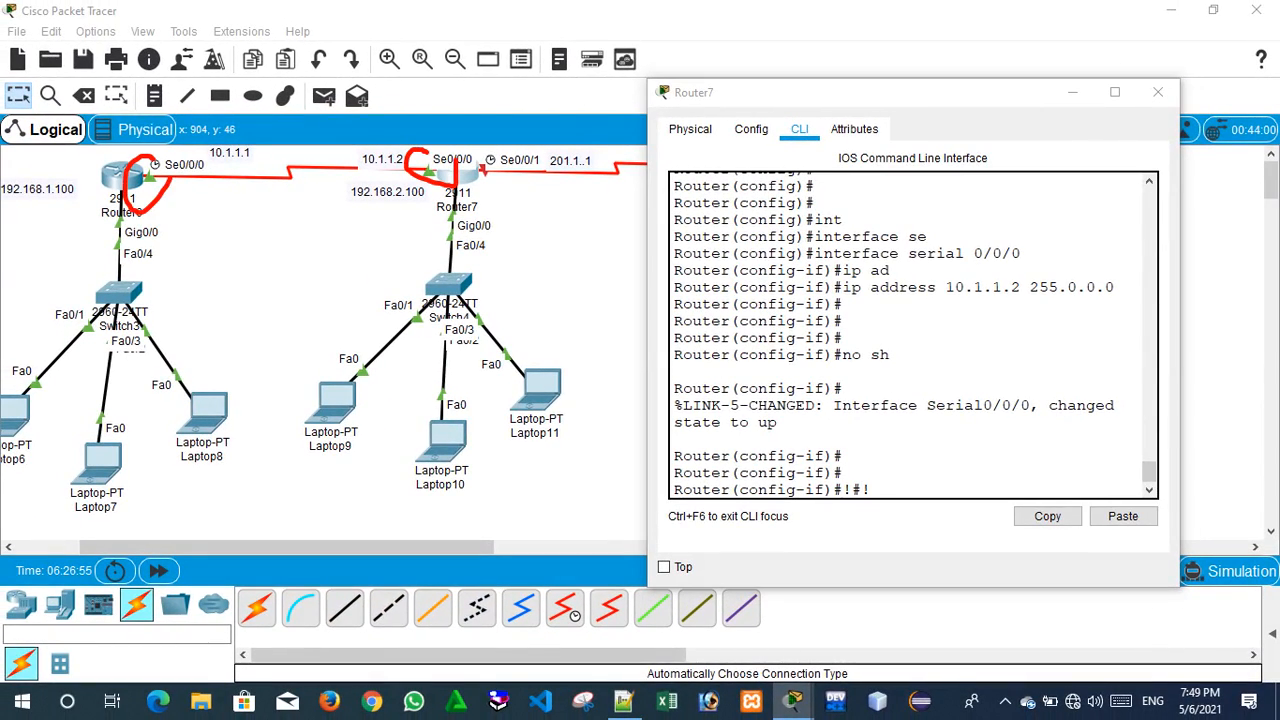
key(Escape)
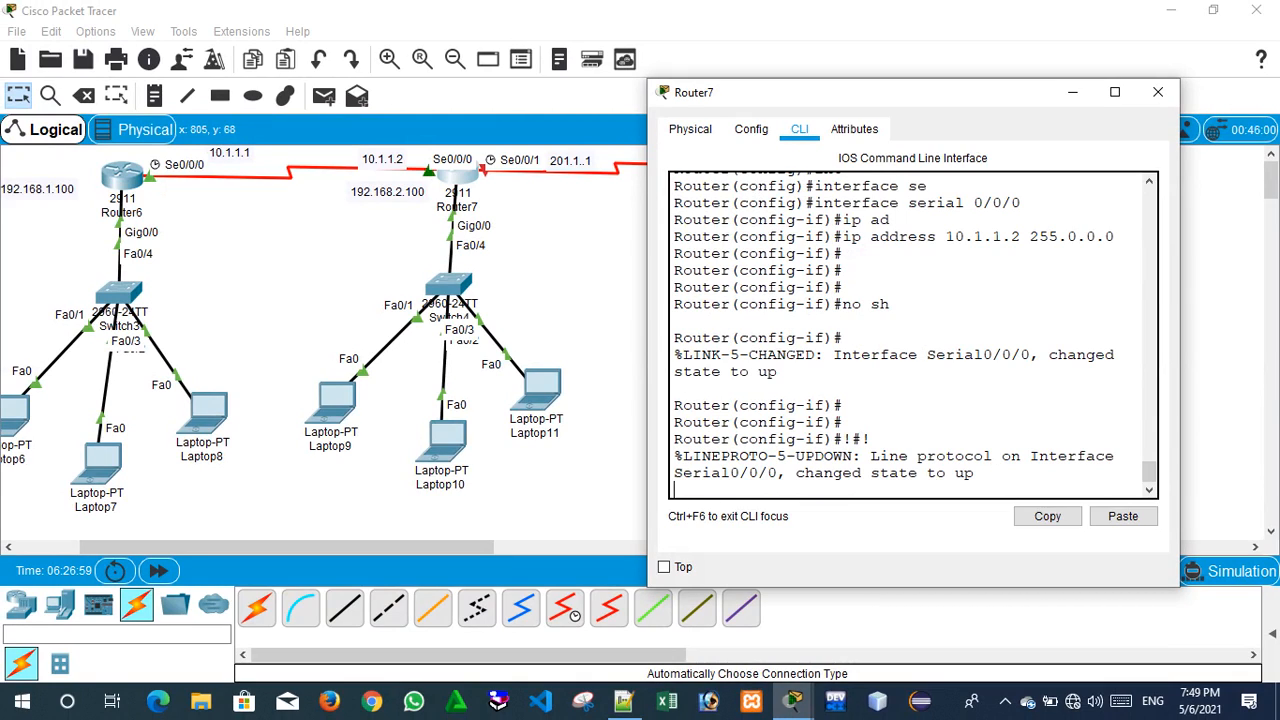
key(Return)
key(Return)
key(Return)
key(Return)
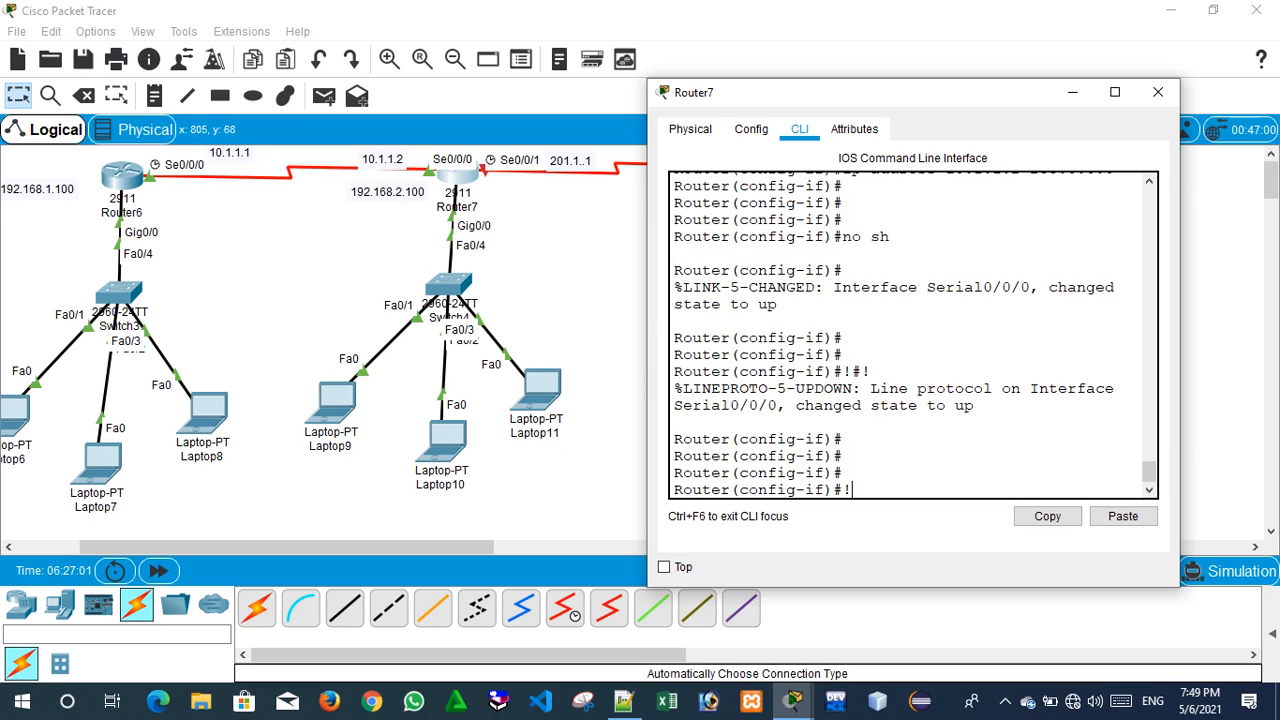
mouse_move(486, 140)
mouse_down()
mouse_move(514, 178)
mouse_move(504, 129)
mouse_up()
key(Escape)
key(Return)
key(Return)
key(Return)
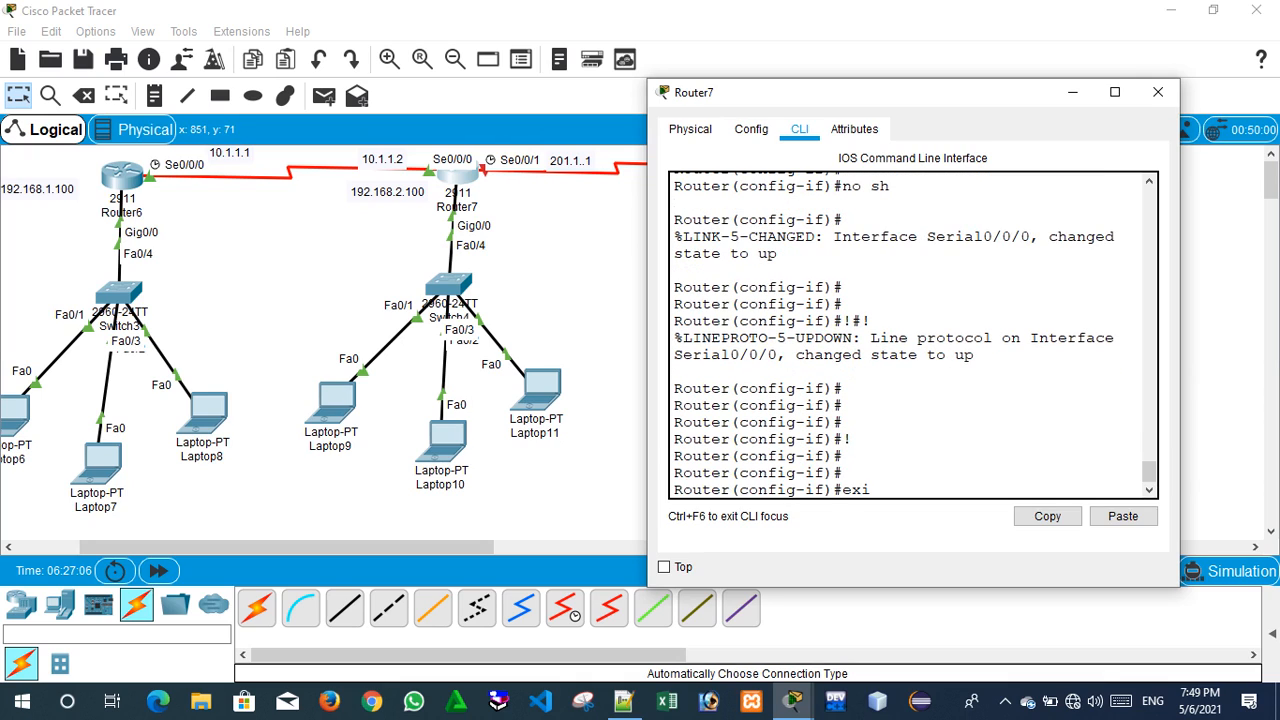
Exit Router7's serial 0/0/0 interface configuration back to global configuration mode.
text(exit)
key(Return)
key(Return)
key(Return)
key(Return)
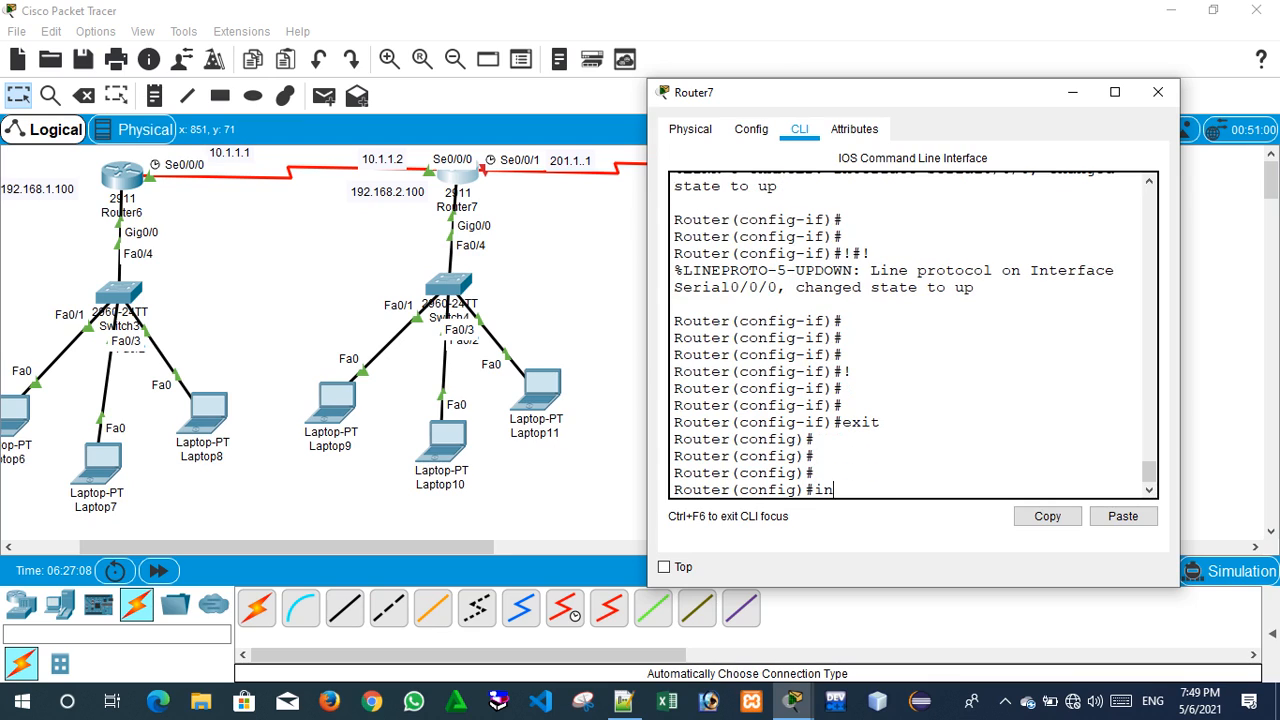
Assign IP address 20.1.1.1 with mask 255.0.0.0 to Router7's interface serial 0/0/1.
text(int)
key(Tab)
text(s)
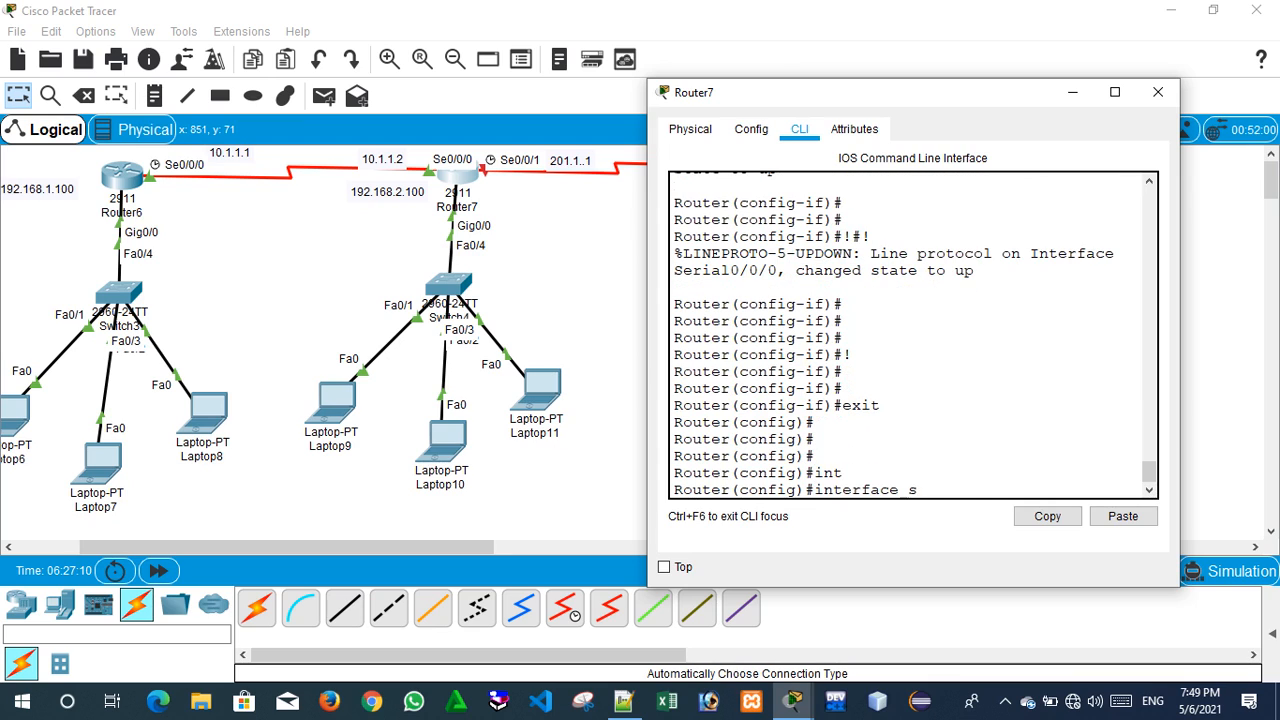
text(e)
key(Tab)
text(0)
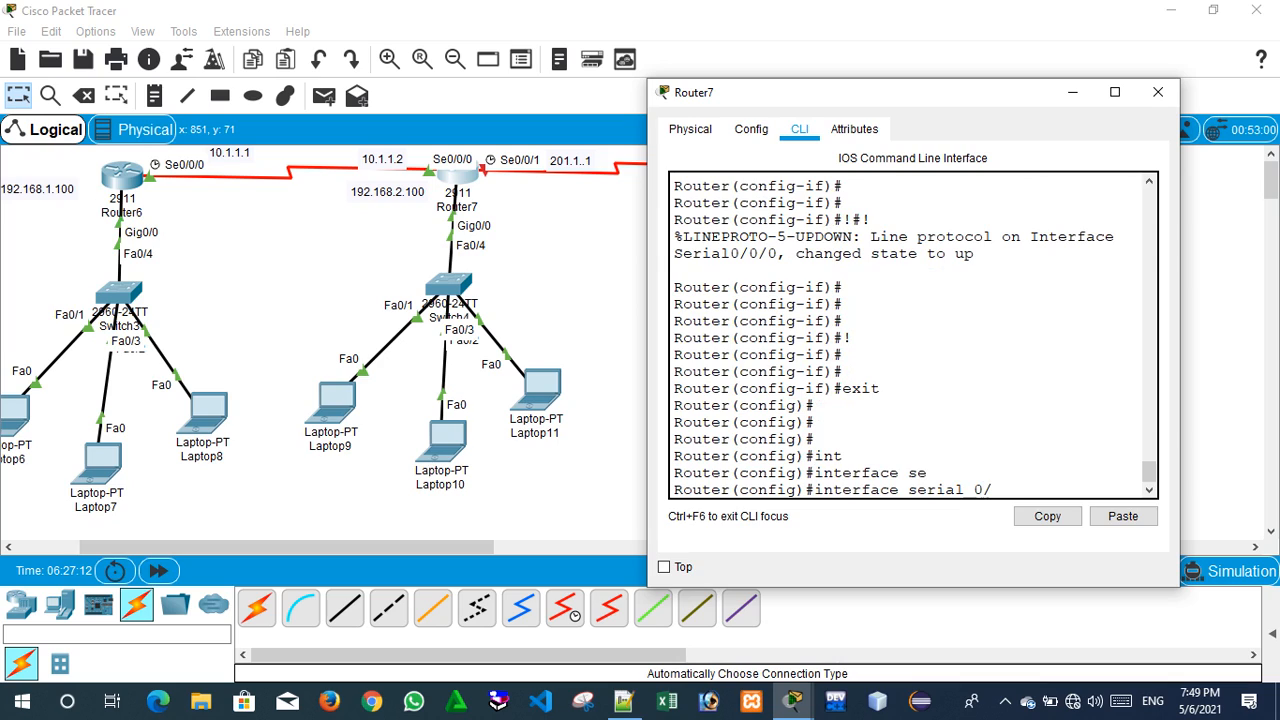
text(/0/1)
key(Return)
text(ip ad)
key(Tab)
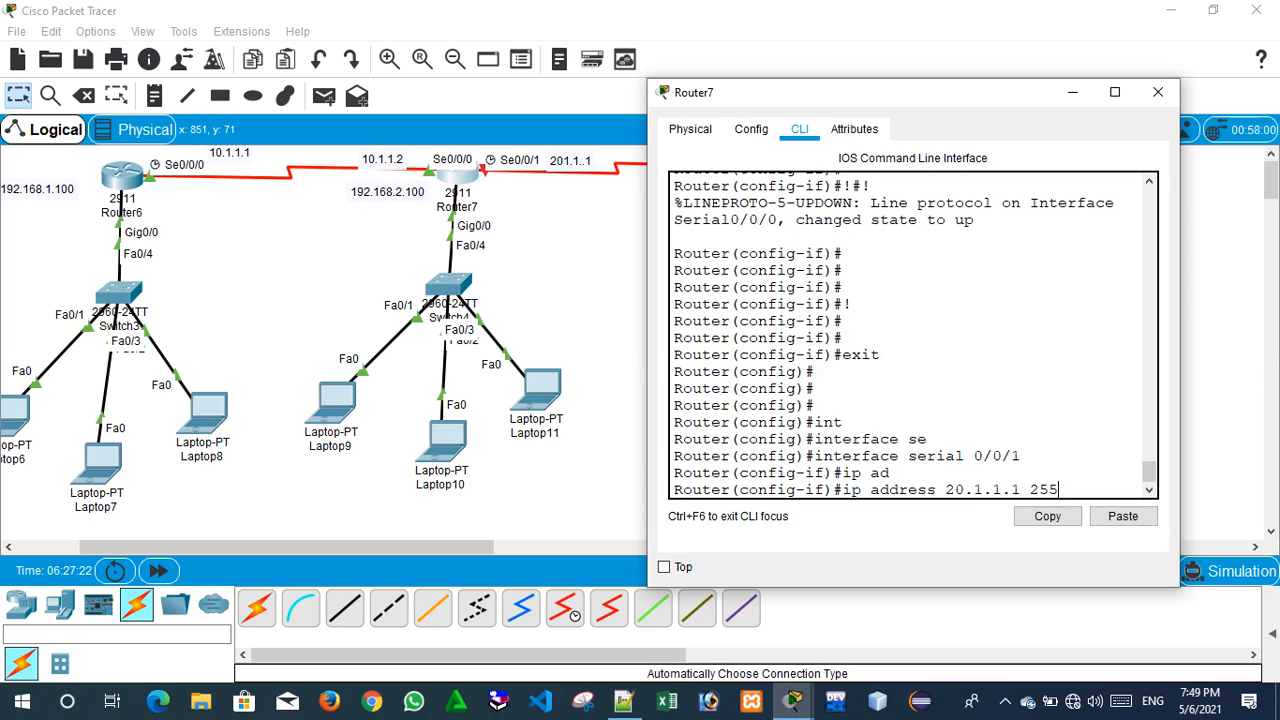
text(20.1.1.1 255.0.0.0)
key(Return)
key(Return)
key(Return)
Enable Router7's serial 0/0/1 with no sh.
text(no sh)
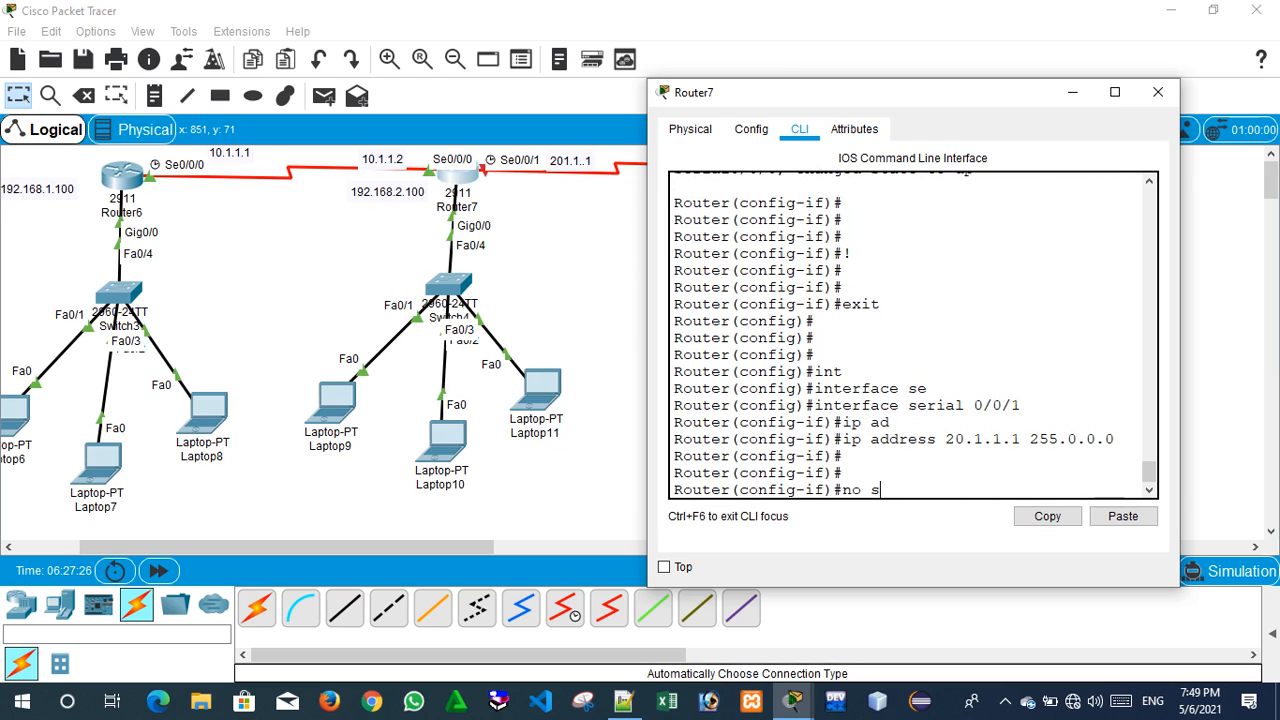
key(Return)
key(Return)
key(Return)
key(Return)
key(Return)
key(Return)
key(Return)
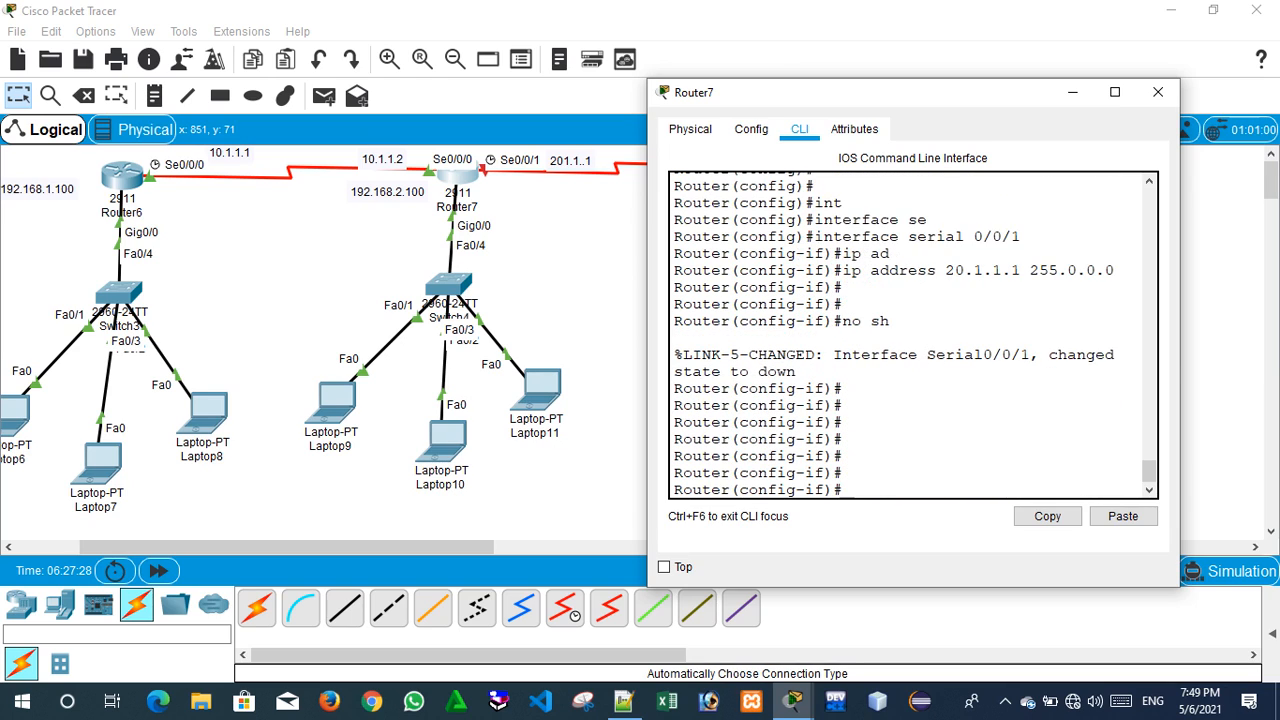
Close Router7, open Router8's command line and answer n to the initial configuration dialog to reach the router prompt.
click(1158, 92)
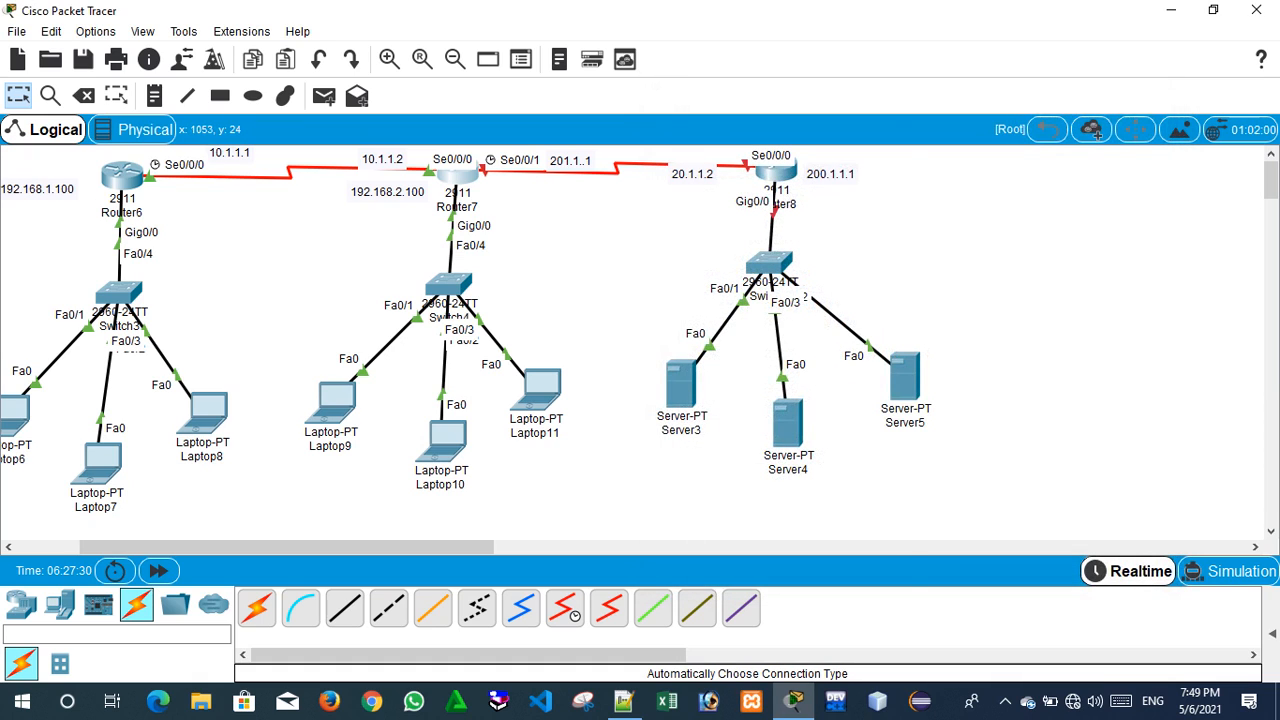
click(774, 174)
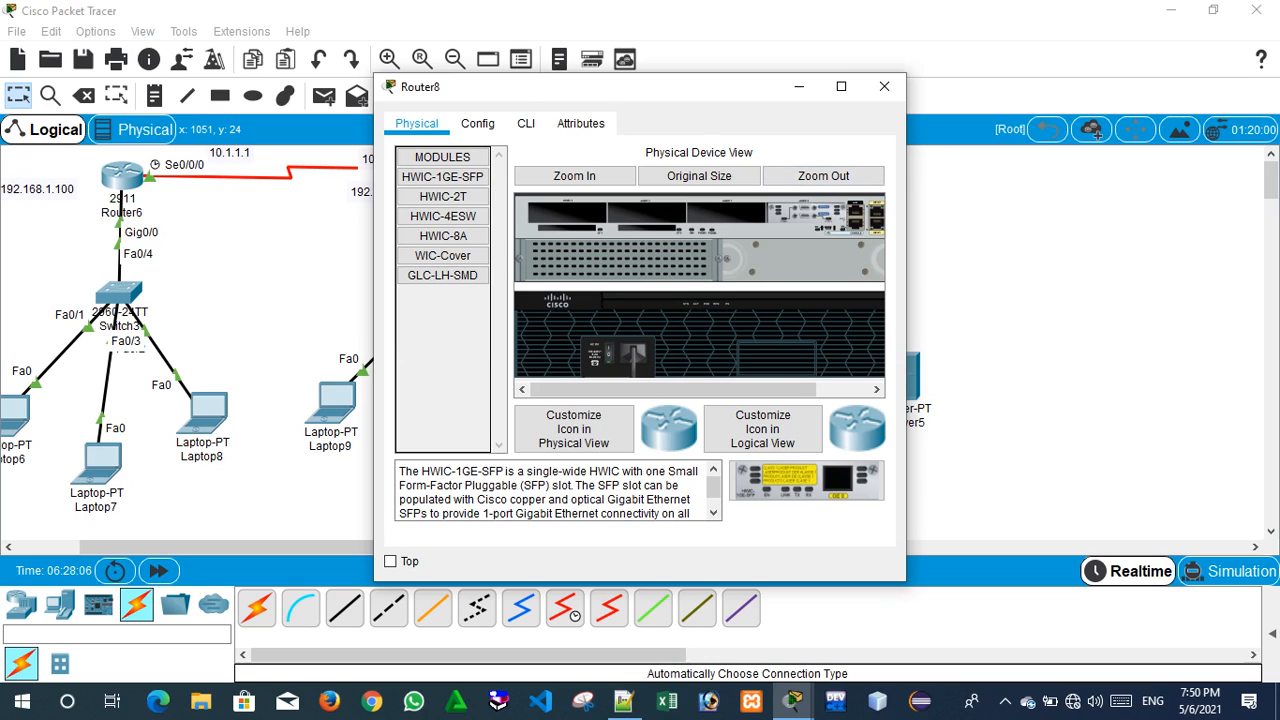
click(526, 123)
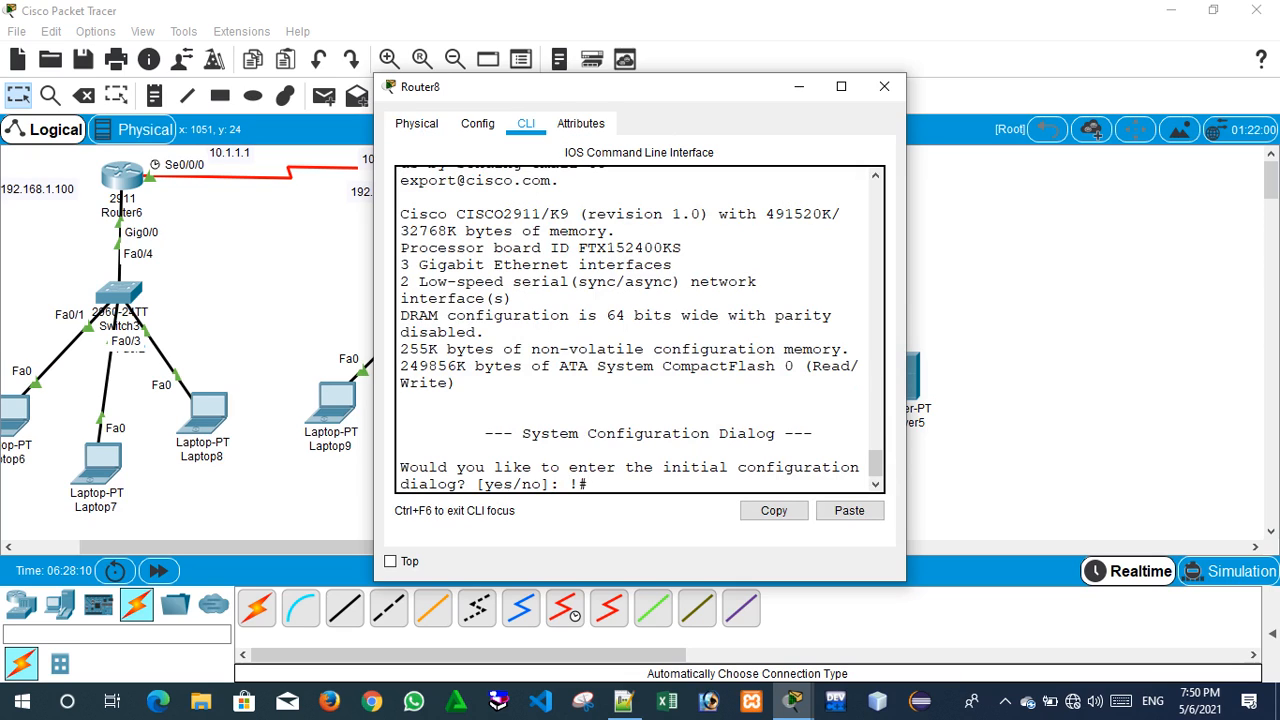
key(Return)
key(Return)
text(n)
key(Return)
key(Return)
key(Return)
key(Return)
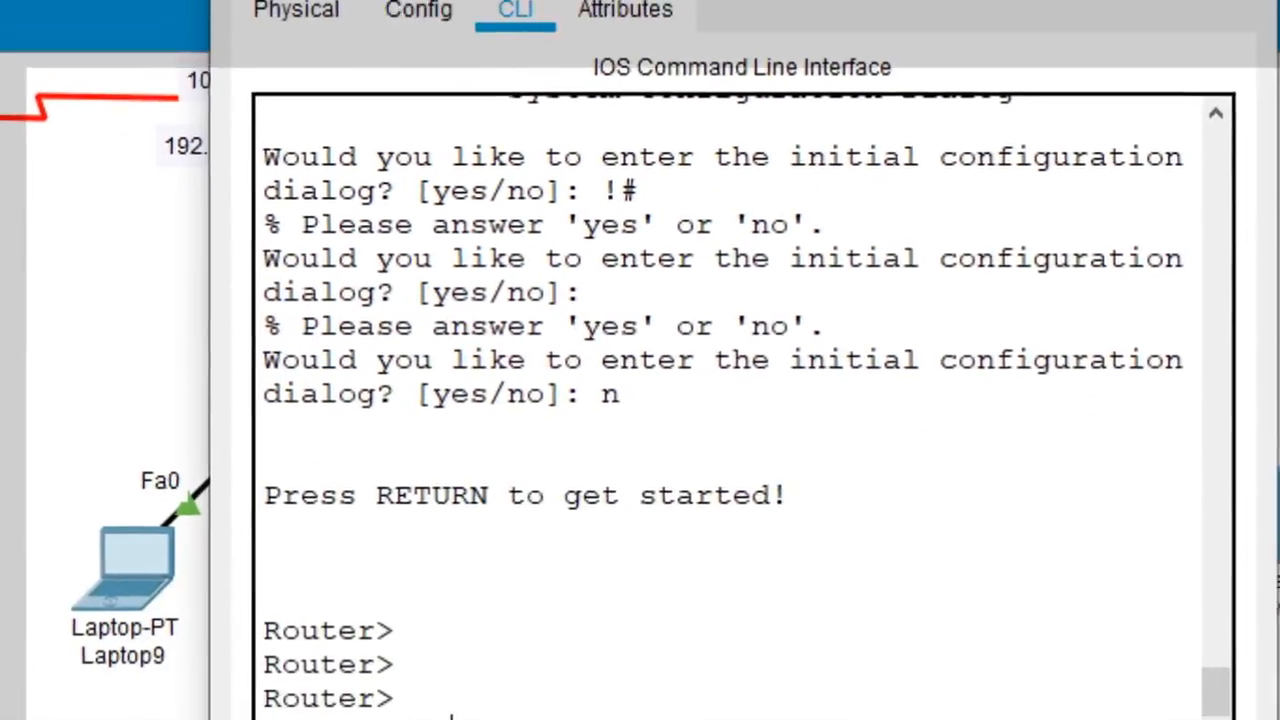
text(3!#)
key(Return)
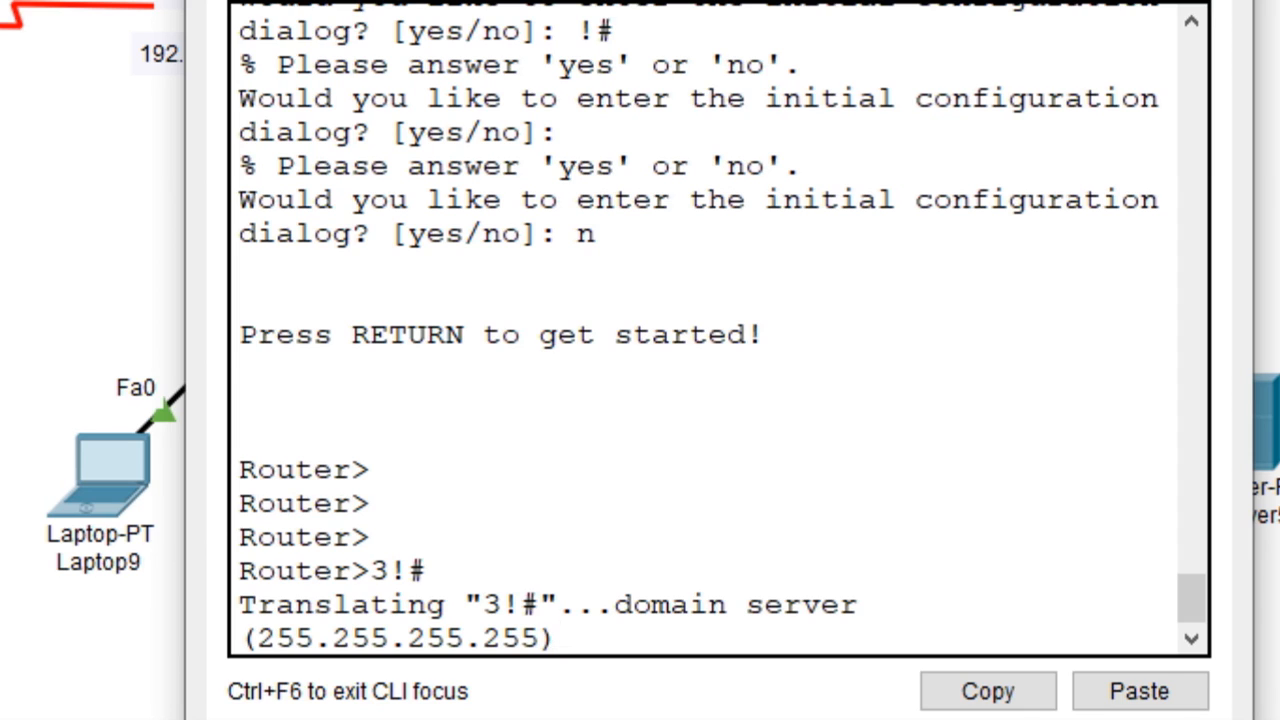
key(Return)
key(Return)
key(Return)
key(Return)
Switch Router8 to privileged mode with en and enter global configuration mode with conf t.
text(en)
key(Return)
key(Return)
key(Return)
key(Return)
text(con f)
key(BackSpace)
key(BackSpace)
text(f t)
key(Return)
key(Return)
key(Return)
key(Return)
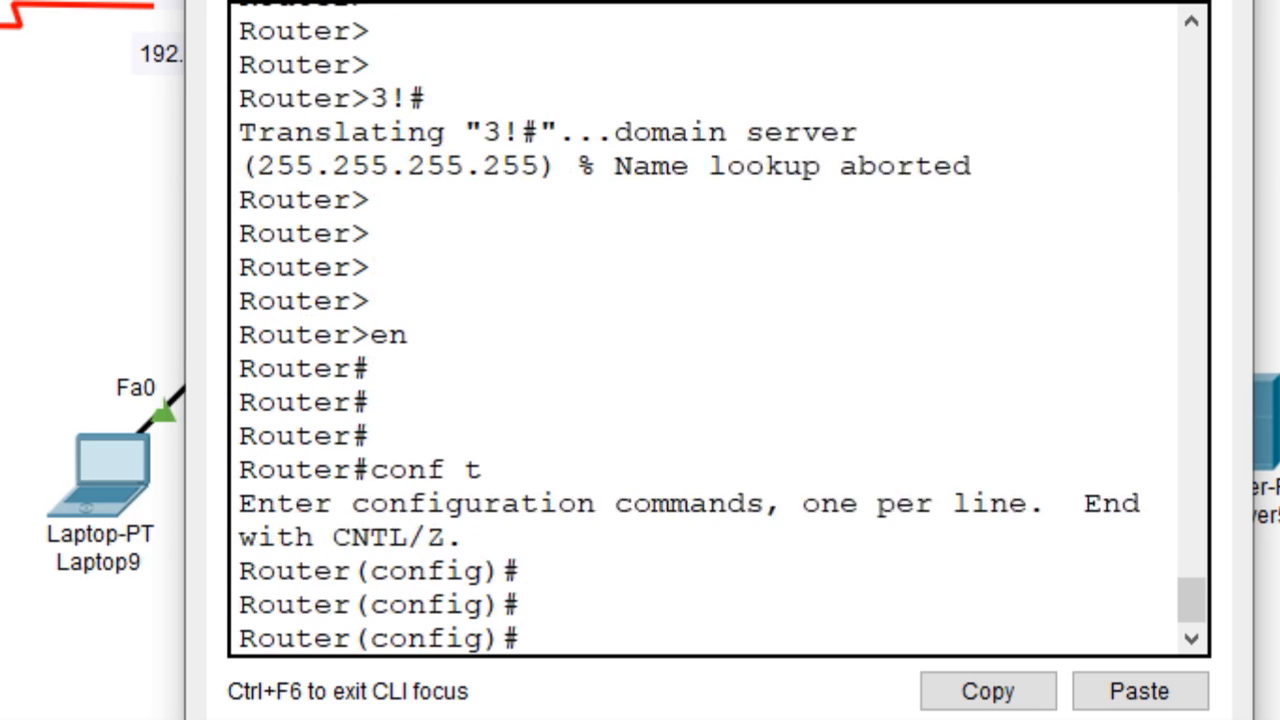
Assign IP address 200.1.1.1 with mask 255.255.255.0 to Router8's interface gigabitEthernet 0/0.
text(int)
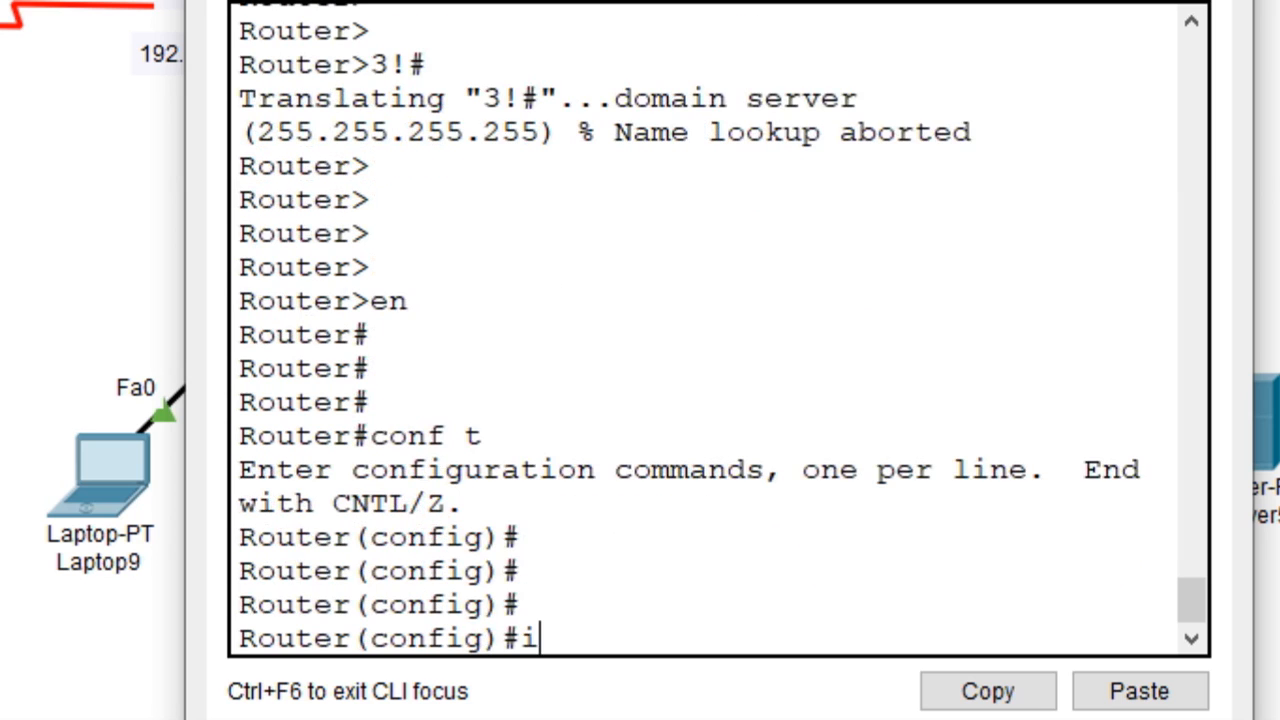
key(Tab)
text(gig)
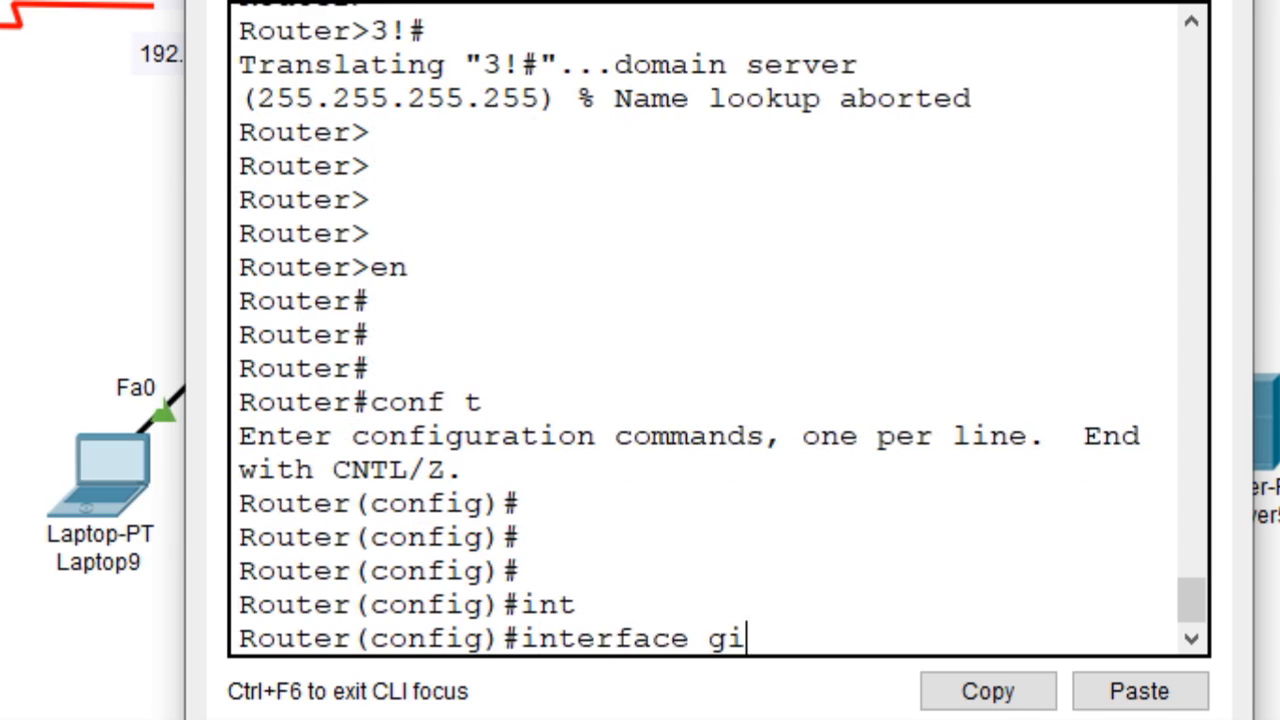
key(Tab)
text(0/0)
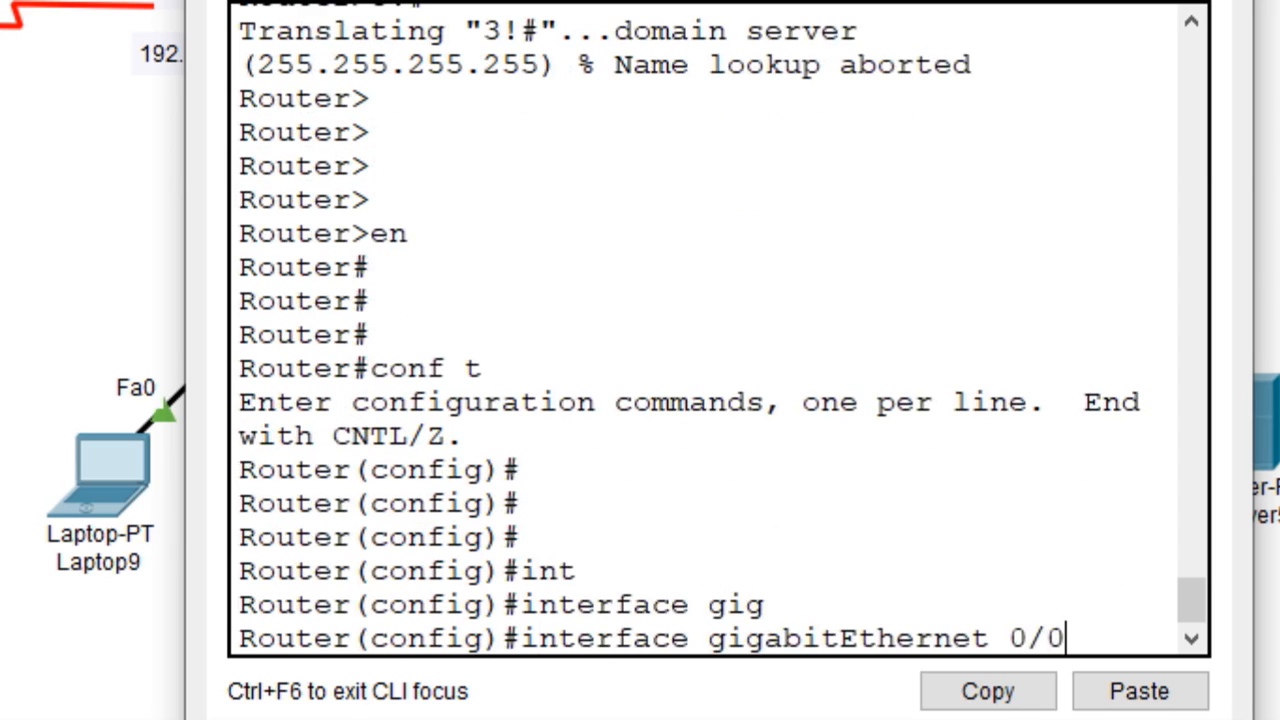
key(Return)
text(ip ad)
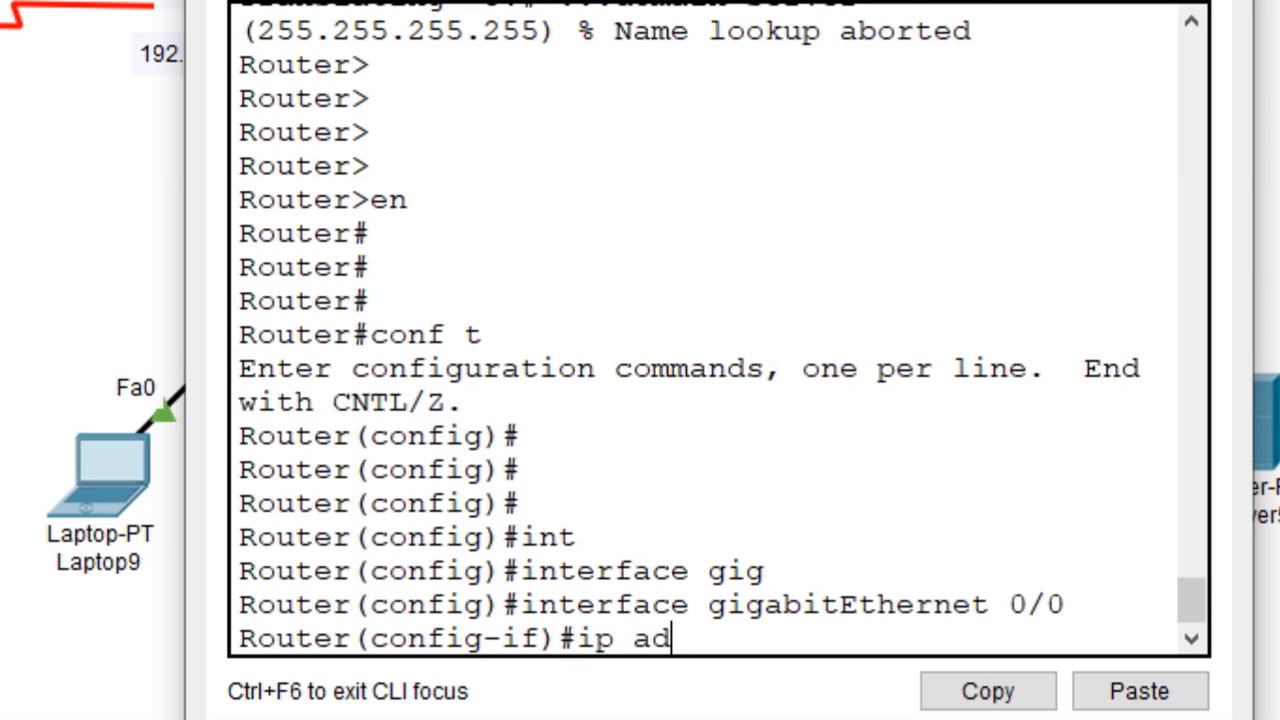
key(Tab)
text(200.)
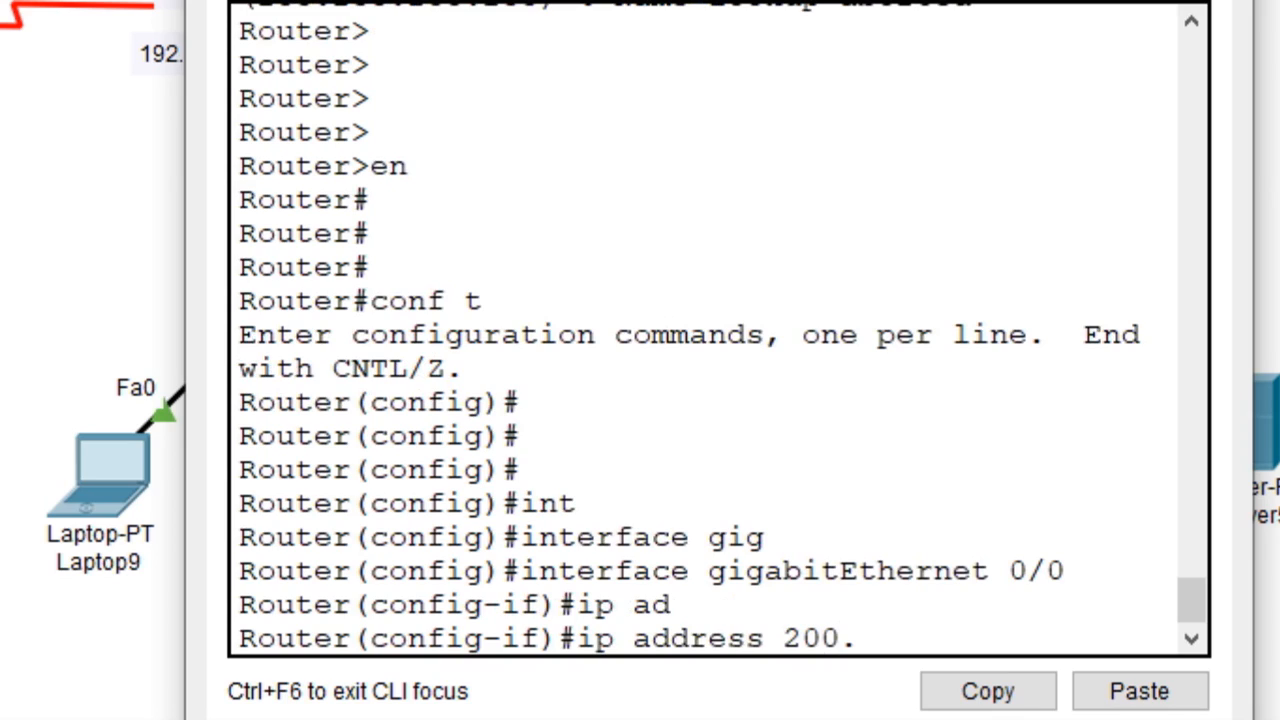
text(1.1.1 255.255.255.0)
key(Return)
key(Return)
key(Return)
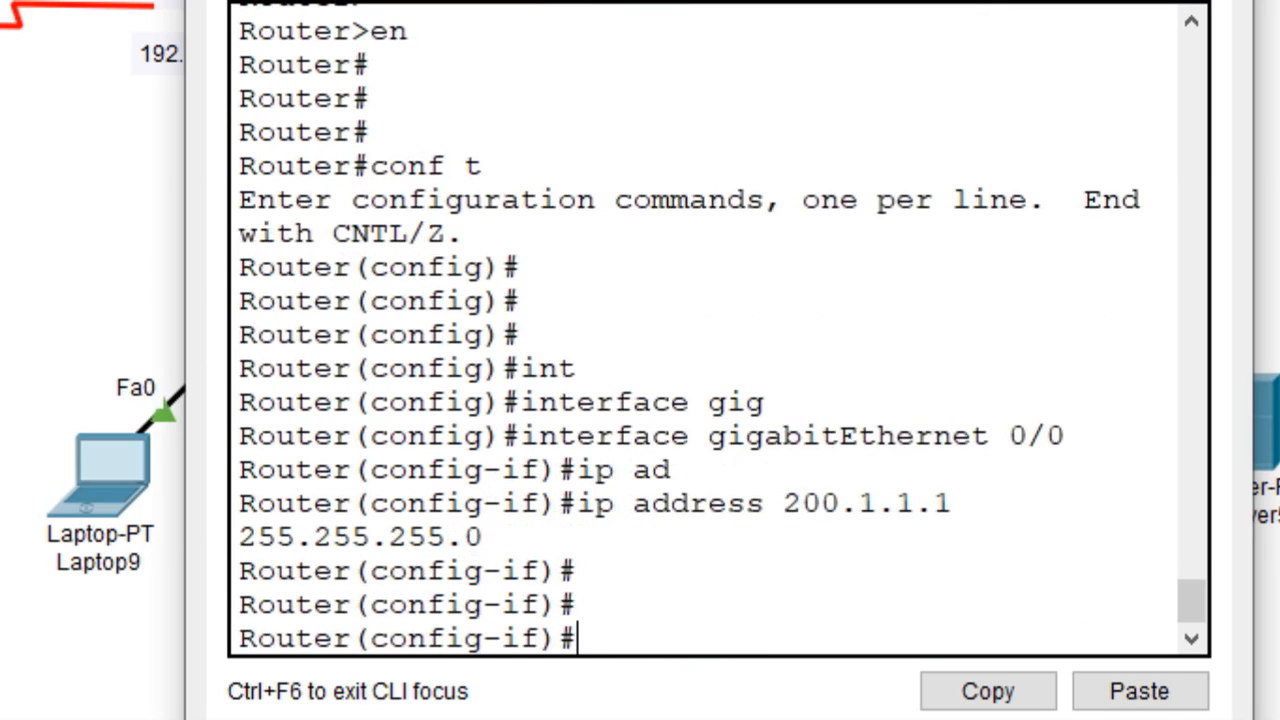
Enable Router8's gigabitEthernet 0/0 with no sh.
text(no sh)
key(Return)
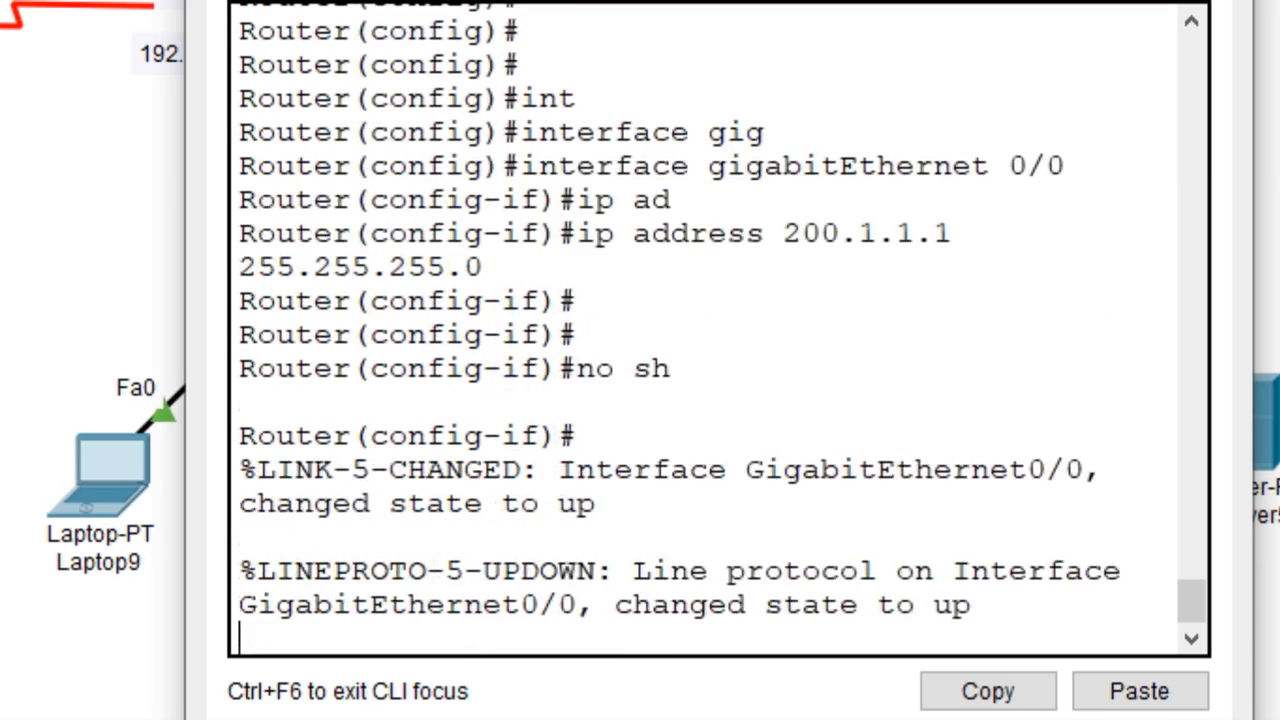
key(Return)
key(Return)
text(!#)
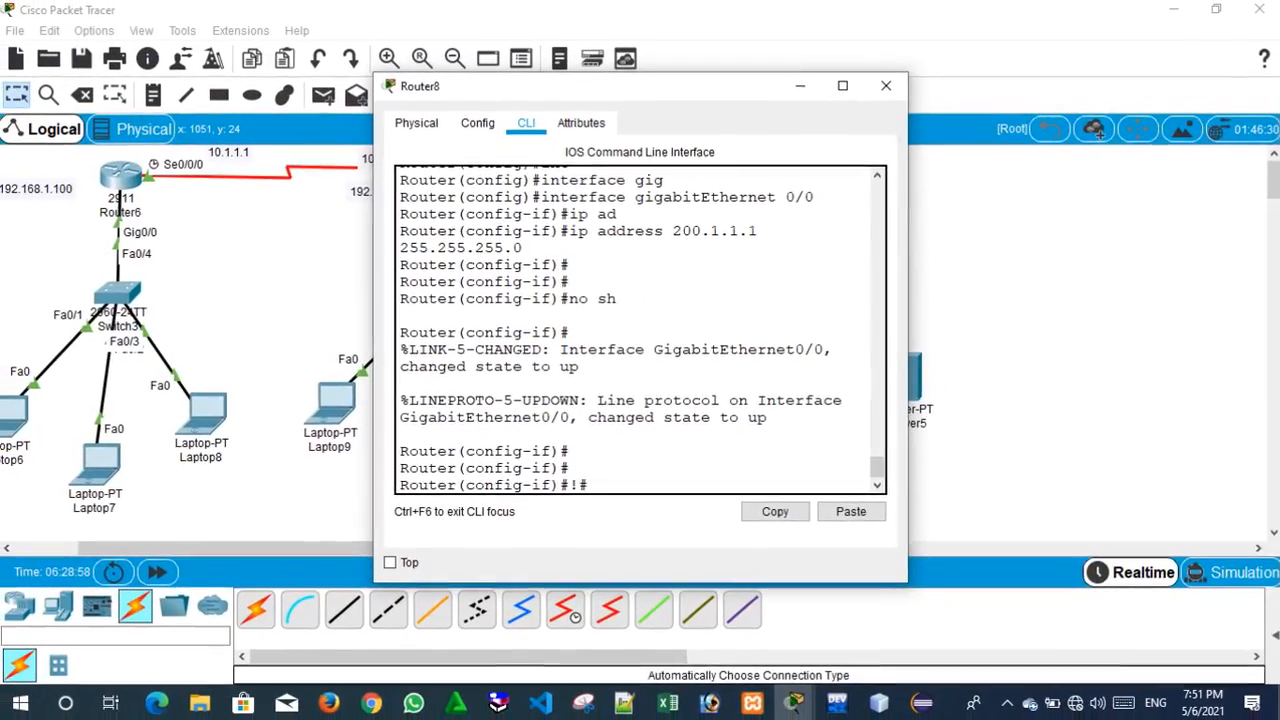
Move Router8's command-line window clear of its part of the topology and return to an empty interface configuration prompt.
drag(630, 86, 329, 87)
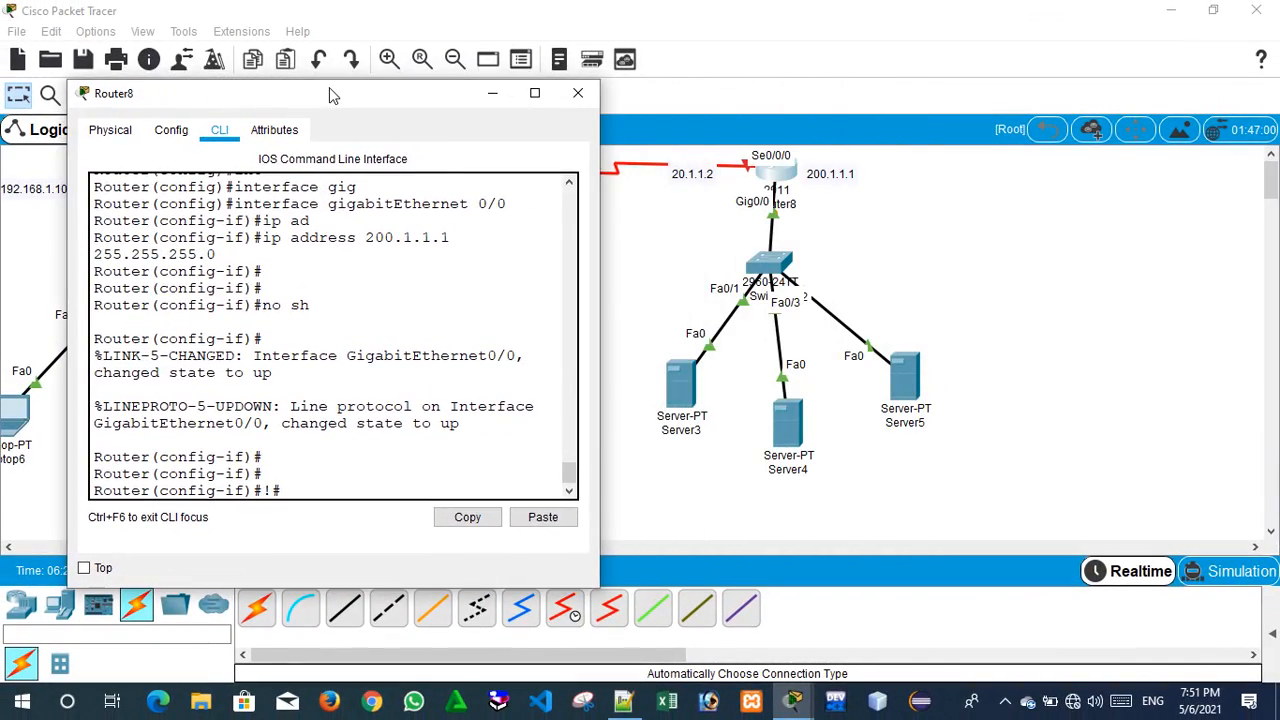
key(Return)
key(Return)
key(Return)
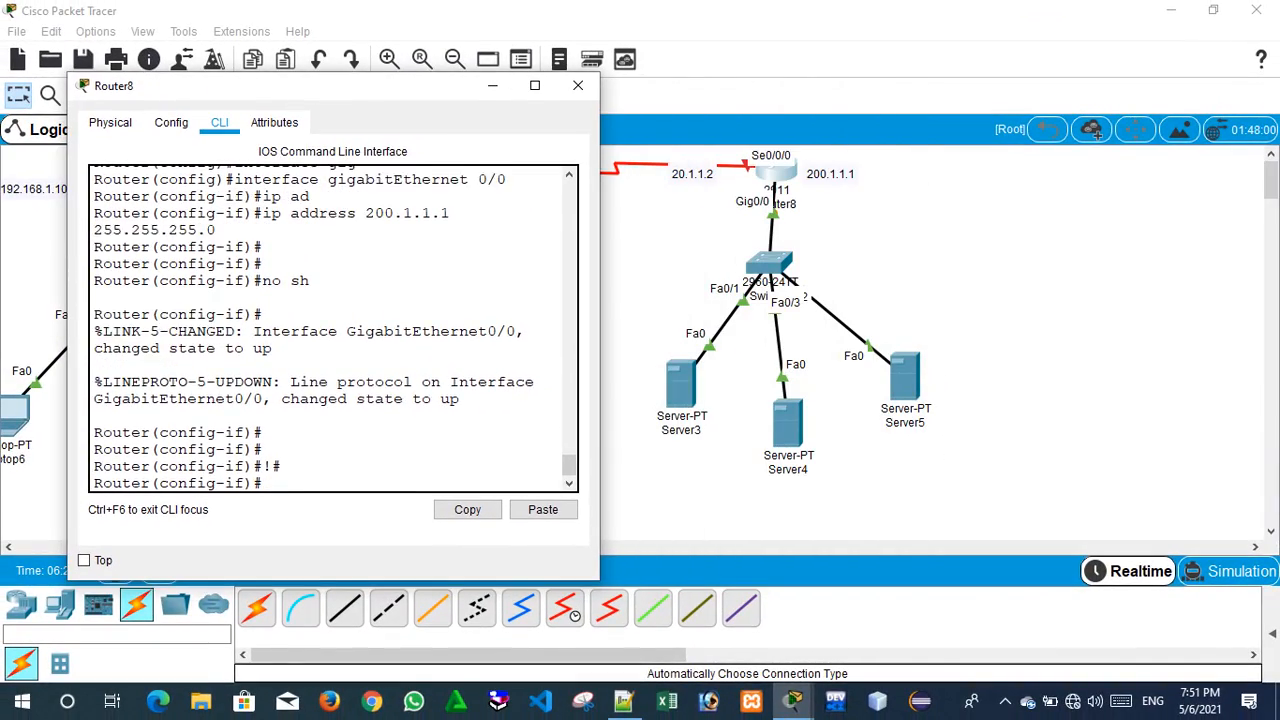
Exit Router8's gigabit interface configuration and enter configuration mode for interface serial 0/0/0.
text(exit)
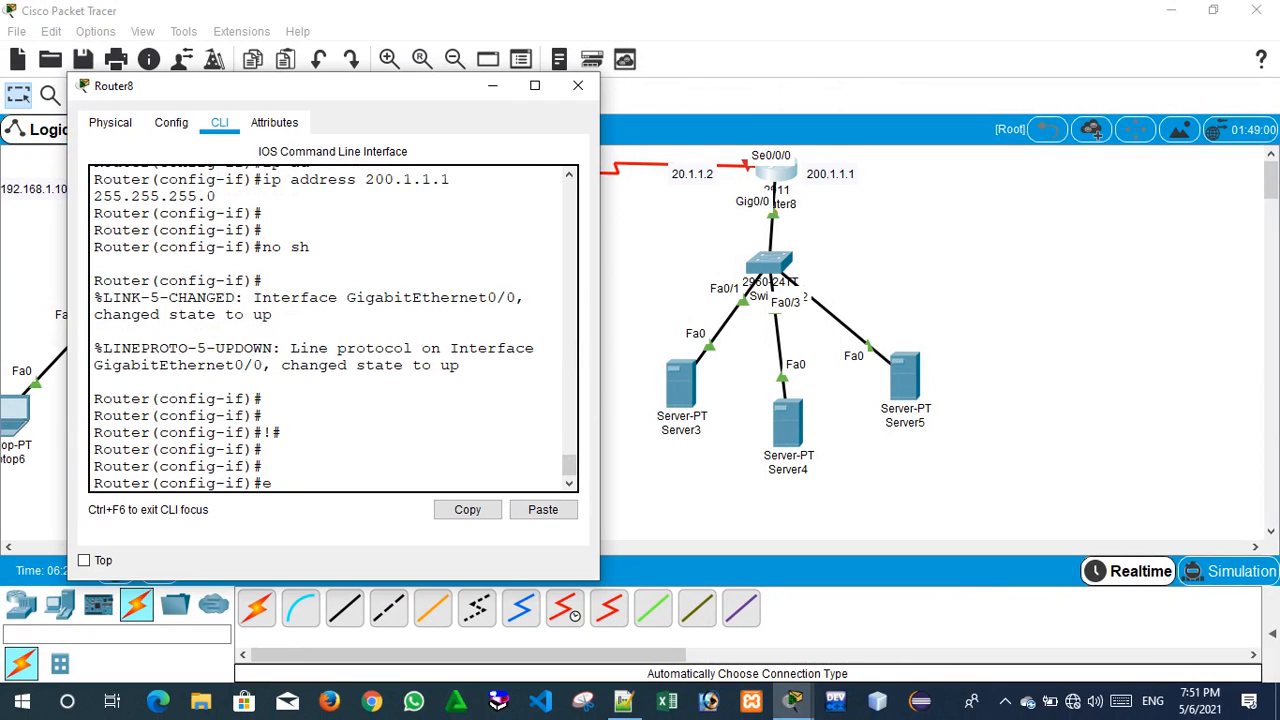
key(Return)
key(Return)
key(Return)
text(int)
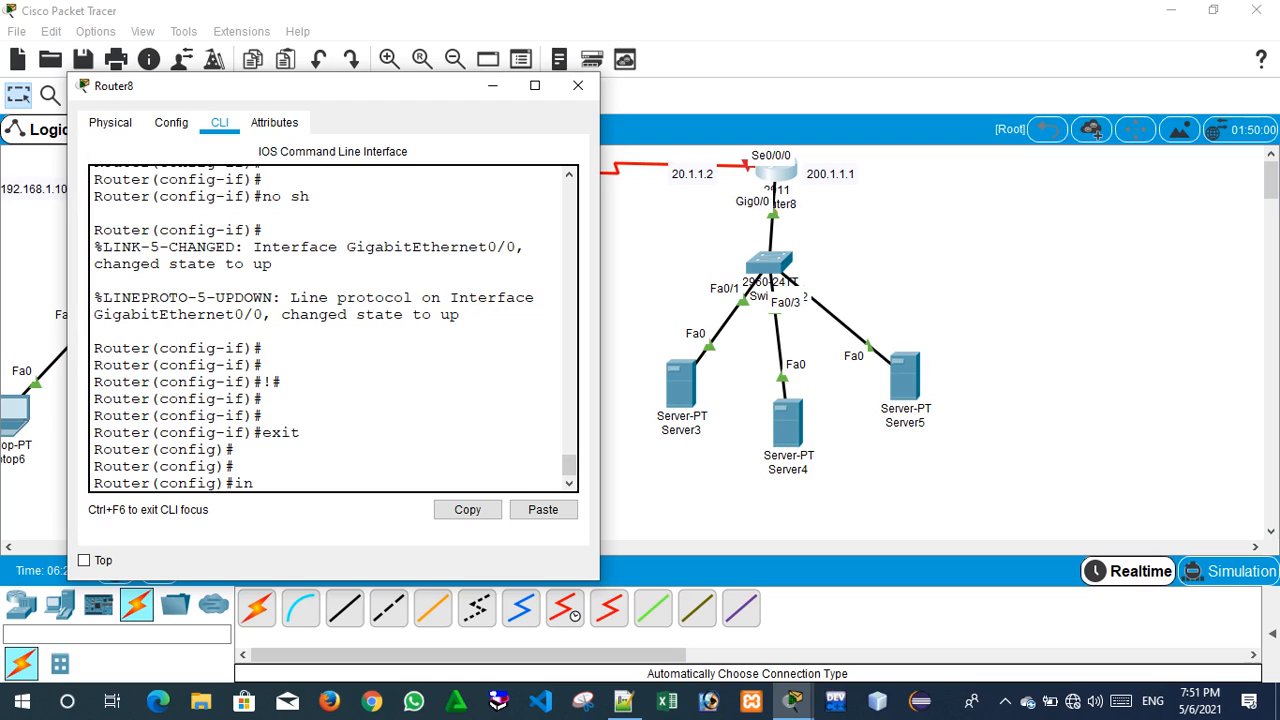
key(Tab)
text(se)
key(Tab)
text(0/0/0)
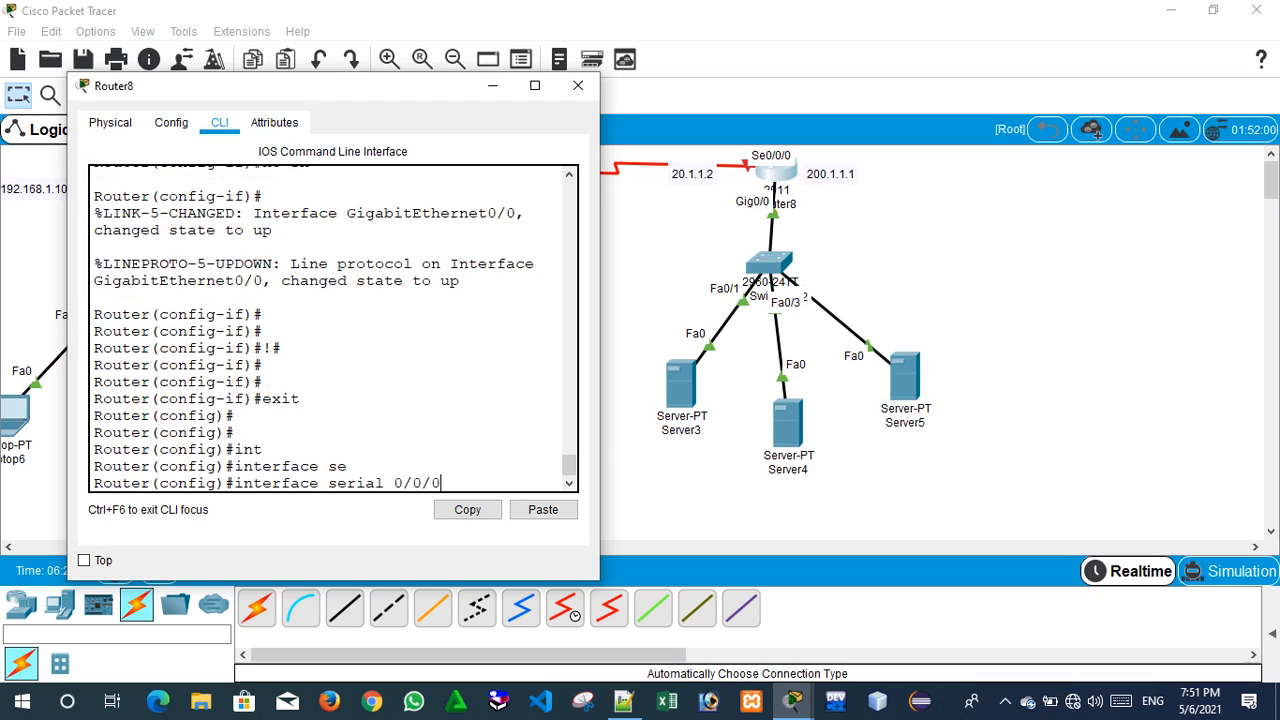
key(Return)
Assign IP address 20.1.1.2 with mask 255.0.0.0 to Router8's interface serial 0/0/0.
text(ip ad)
key(Tab)
text(20.1.1.)
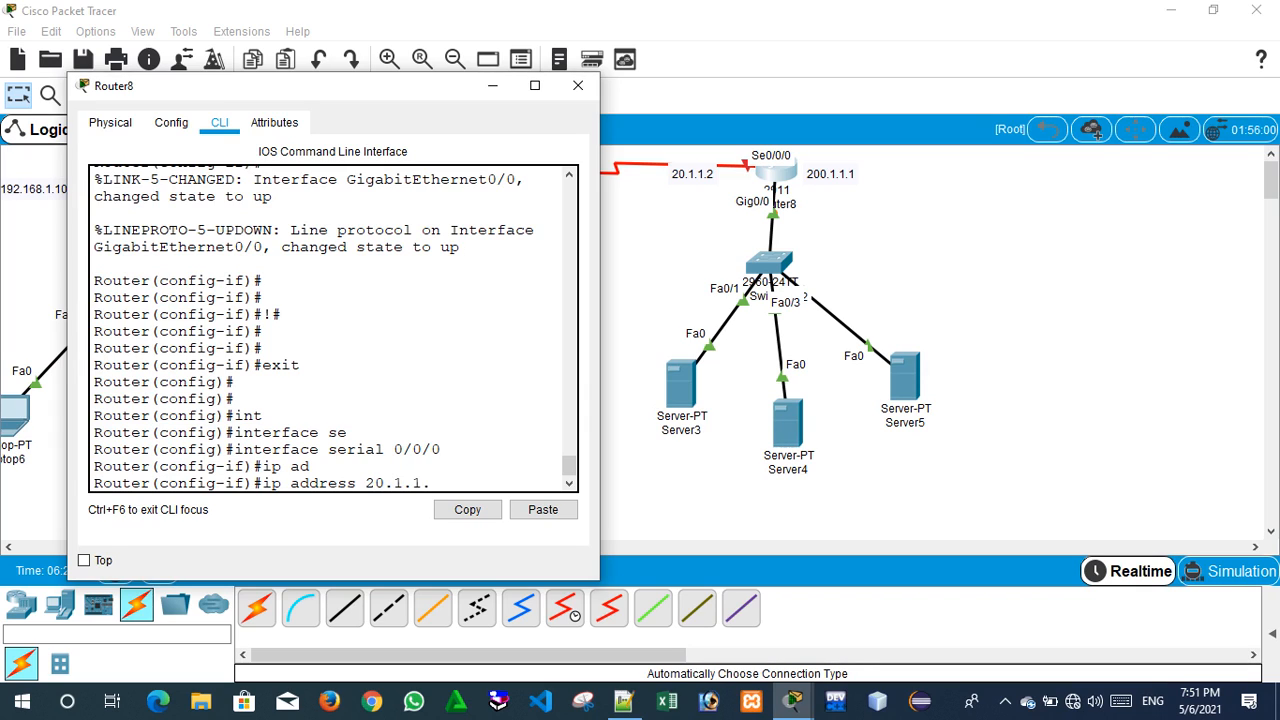
text(2 255.0.0.0)
key(Return)
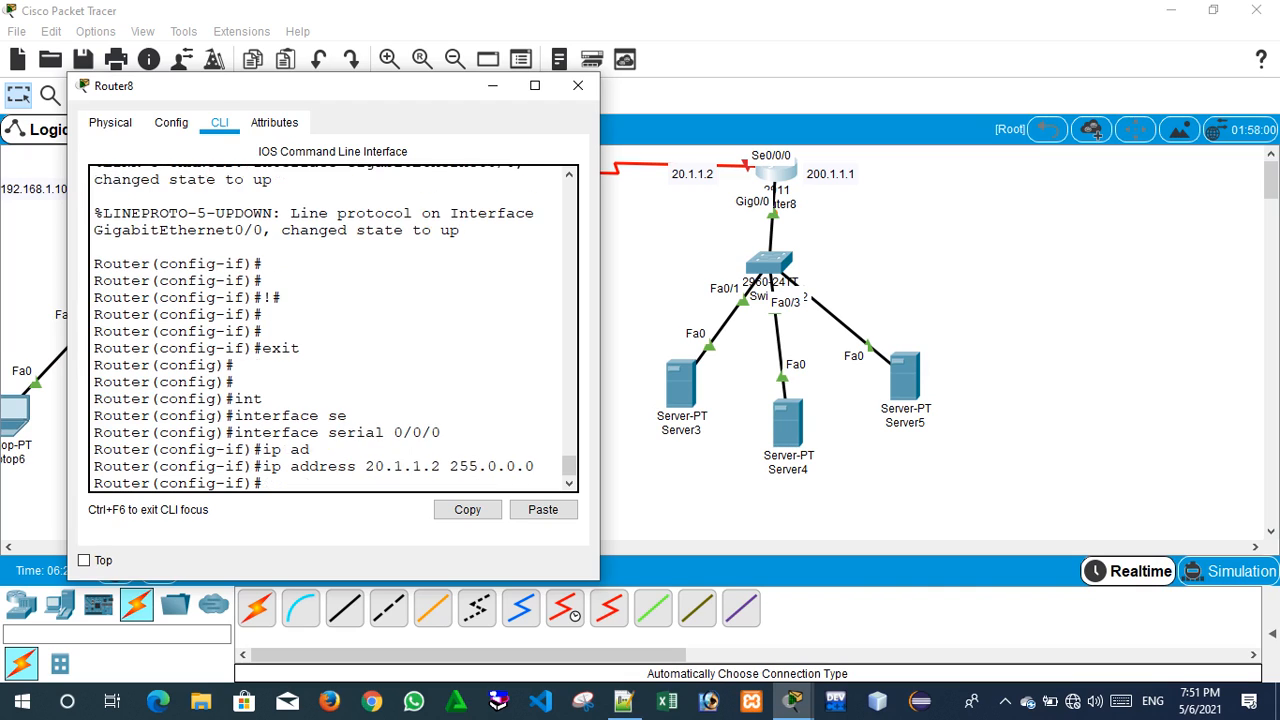
key(Return)
key(Return)
Enable Router8's serial 0/0/0 interface with no sh and close the router's window.
text(no sh)
key(Return)
key(Return)
key(Return)
key(Return)
key(Return)
text(!#)
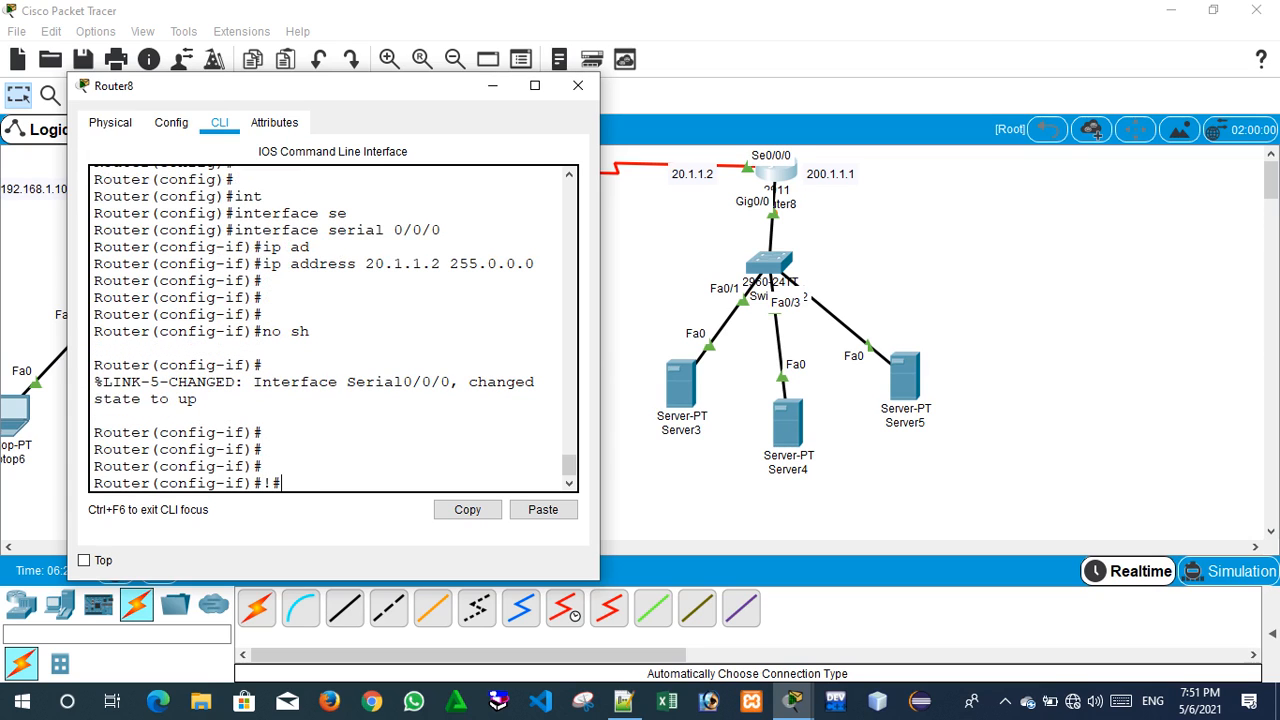
click(577, 85)
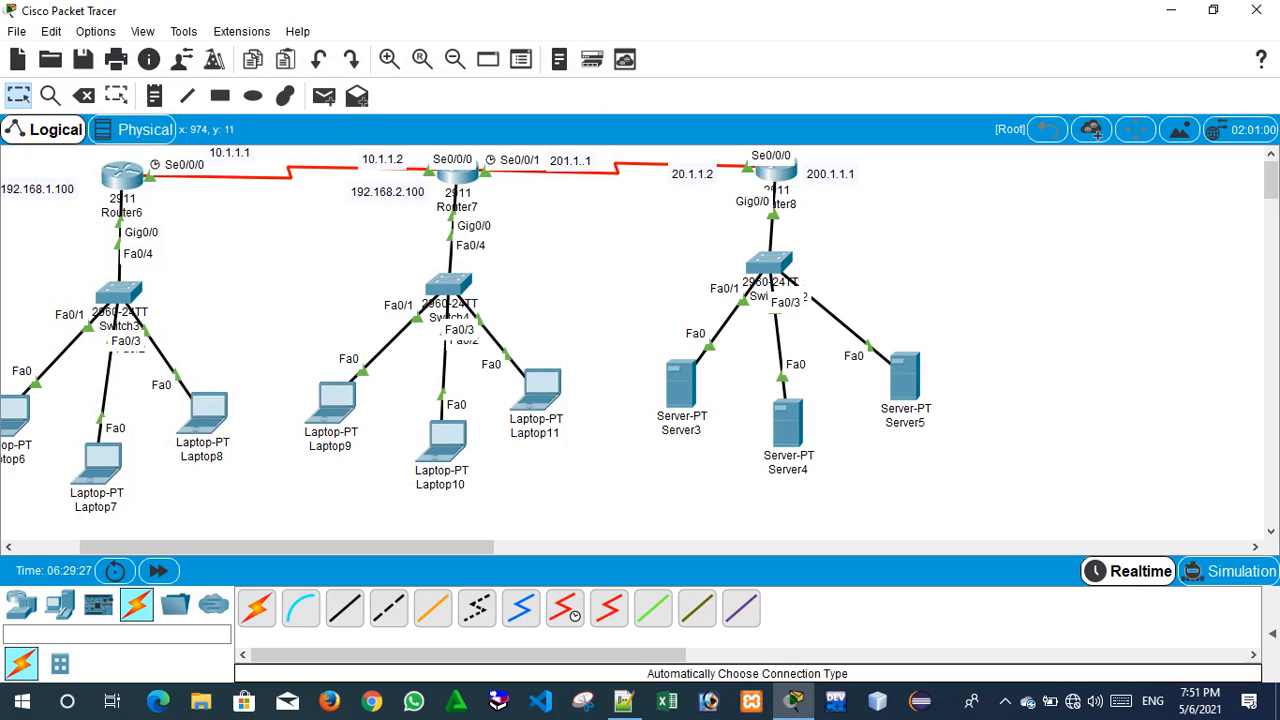
Open Router6's command line and exit interface configuration to return to global configuration mode.
drag(722, 158, 815, 206)
click(704, 232)
drag(477, 547, 412, 547)
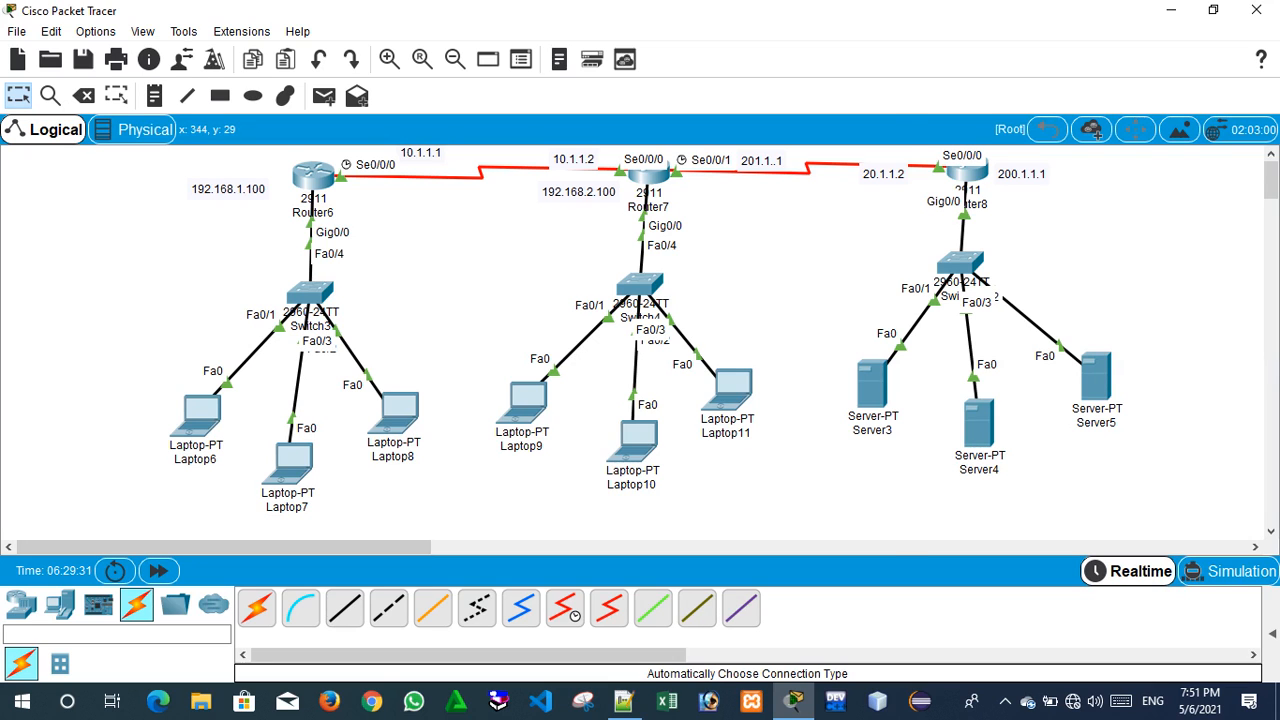
click(313, 176)
key(Return)
key(Return)
key(Return)
key(Return)
key(Return)
key(Return)
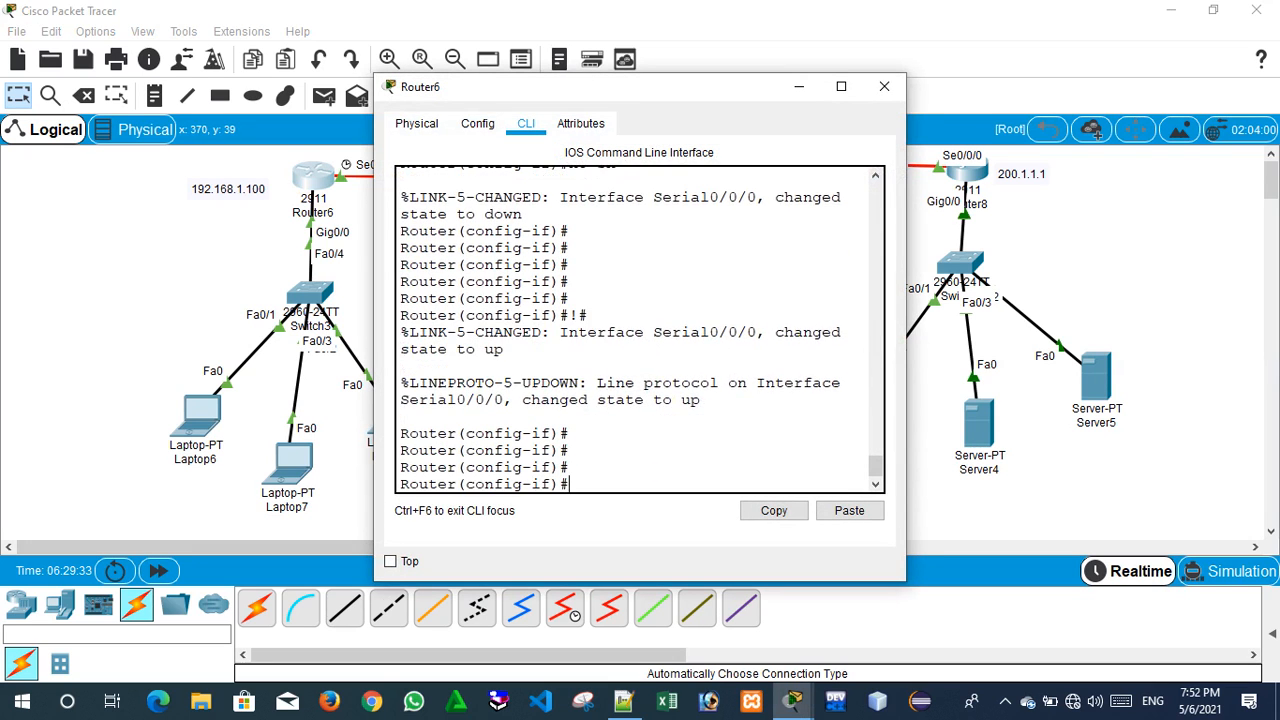
text(exit)
key(Return)
key(Return)
key(Return)
key(Return)
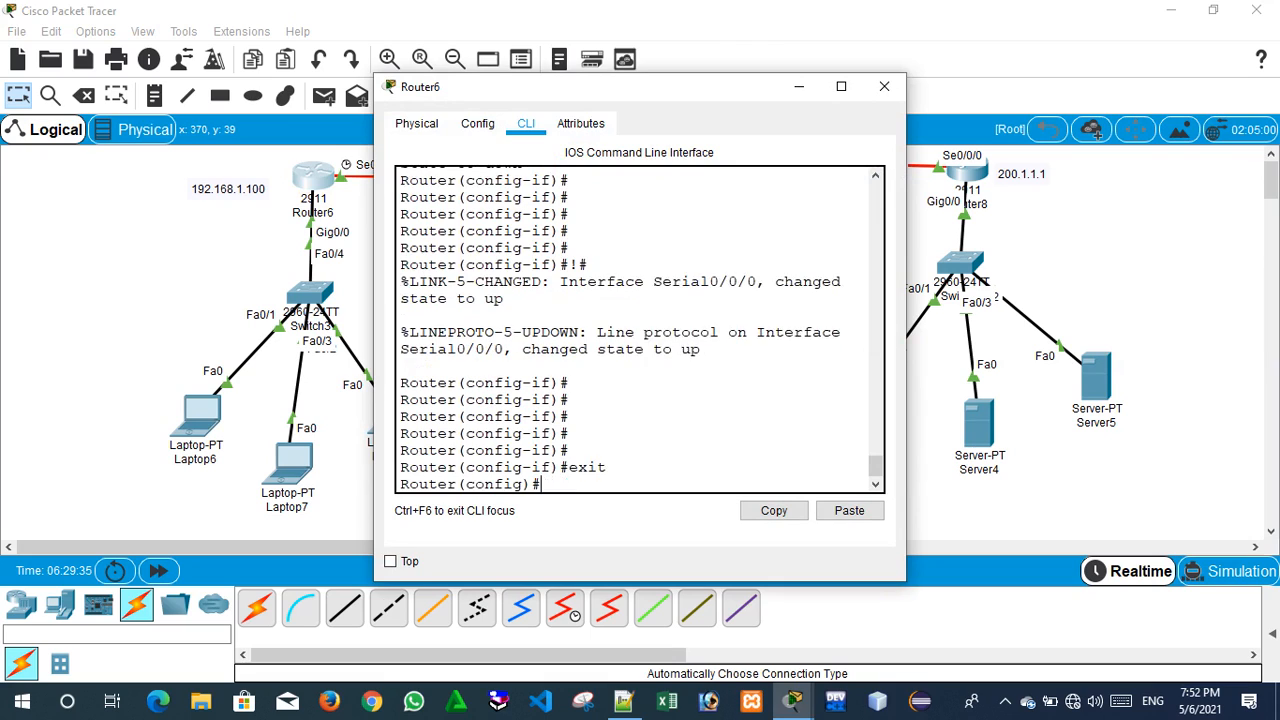
Add a static route on Router6 to network 192.168.2.0 with mask 255.255.255.0 via next hop 10.1.1.2, and close its window.
text(ip)
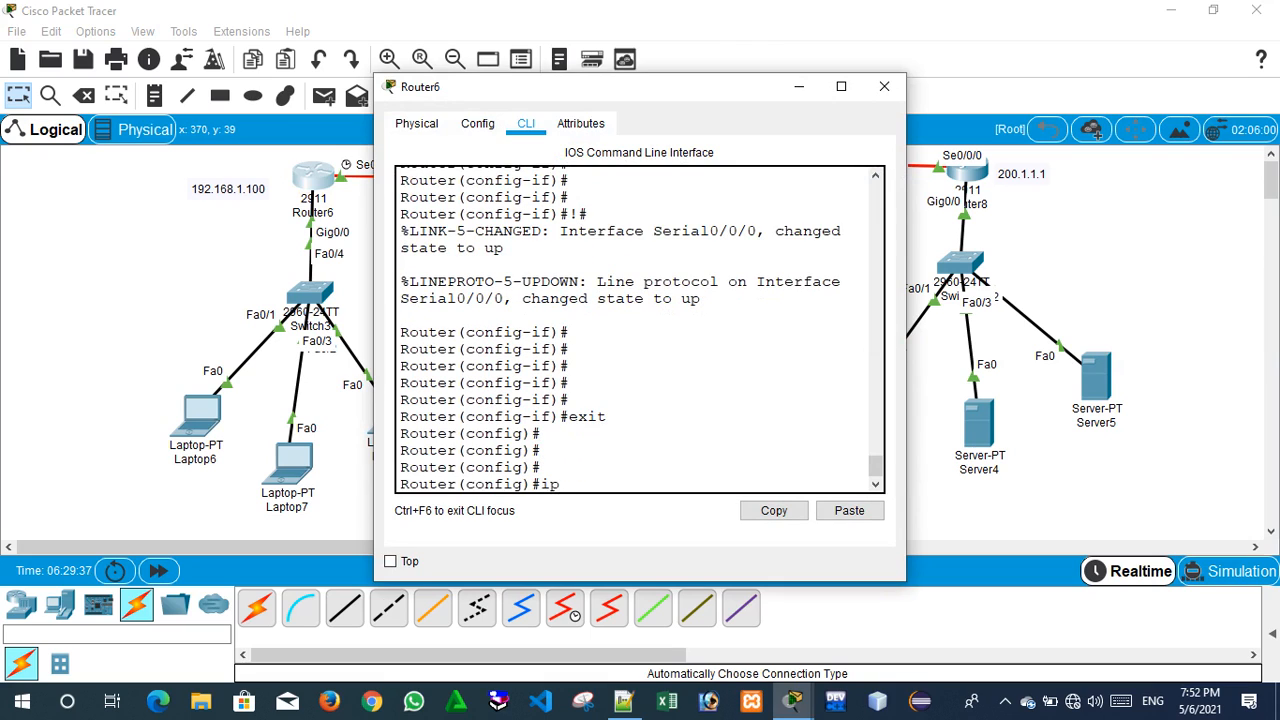
text( route)
key(Tab)
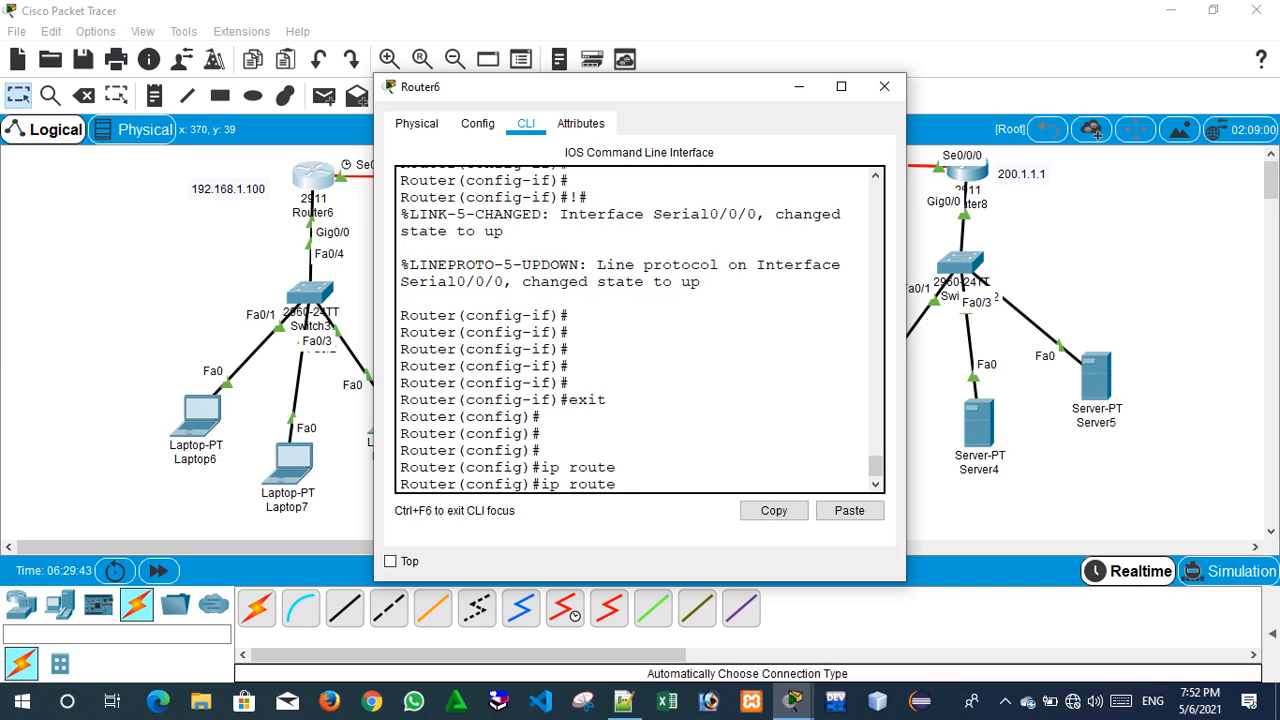
drag(672, 88, 815, 108)
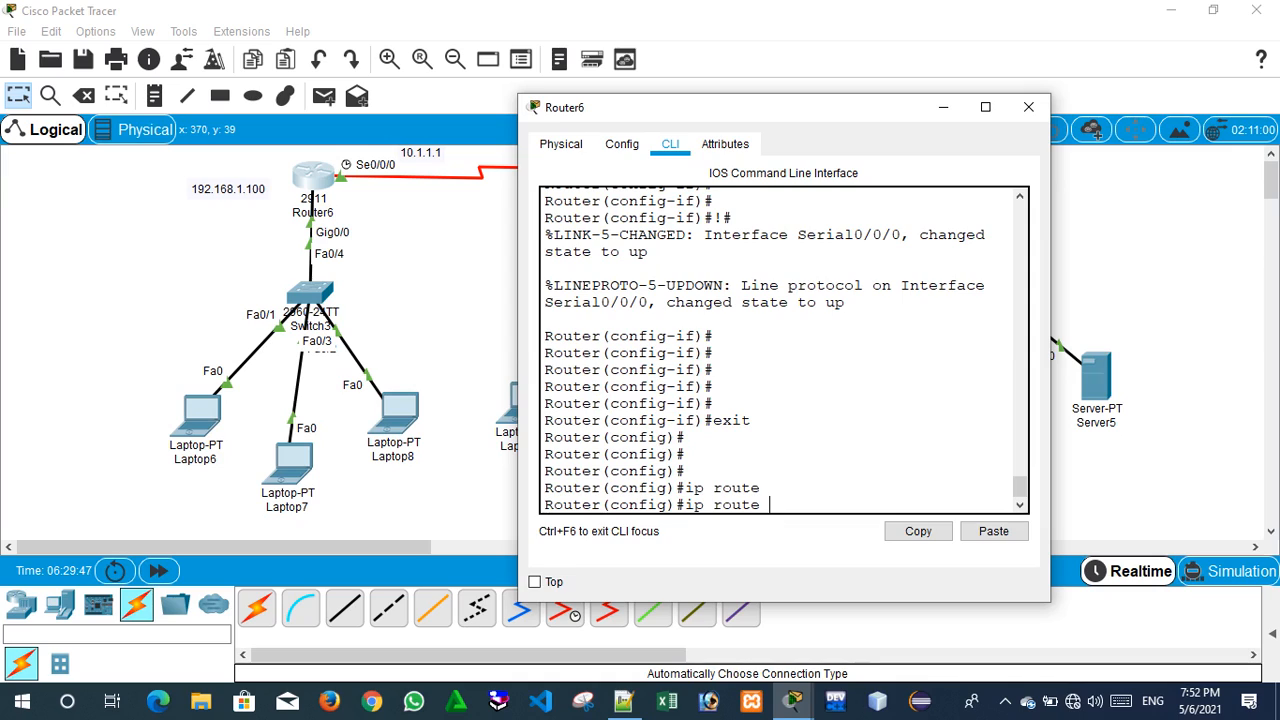
text(192.168.2.0 25)
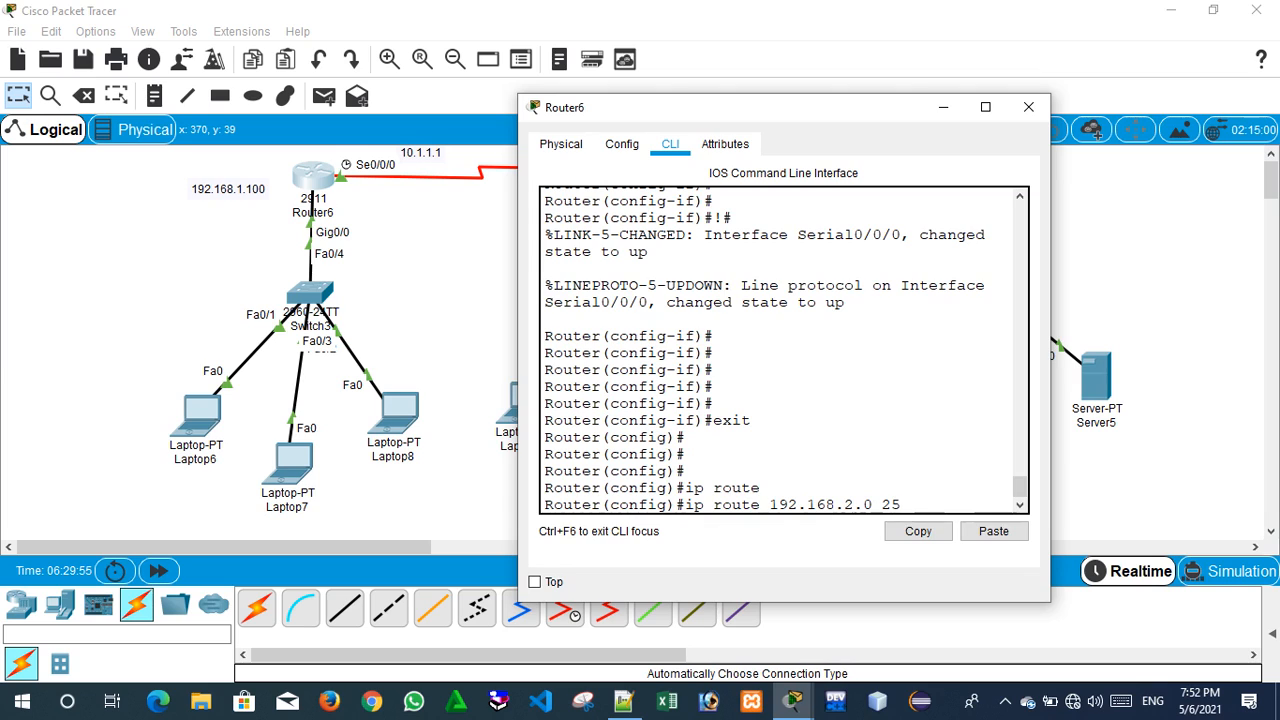
text(5.255.255.0 10)
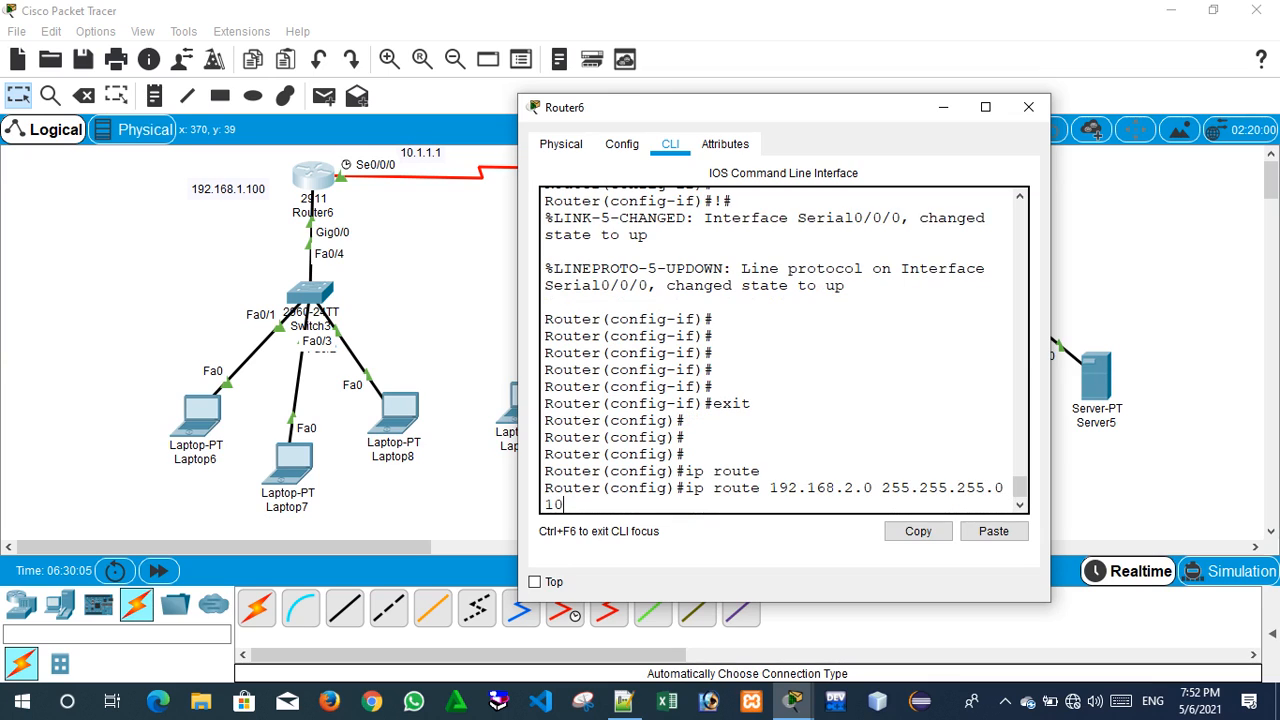
text(.1.1.2)
key(Return)
key(Return)
key(Return)
key(Return)
key(Return)
key(Return)
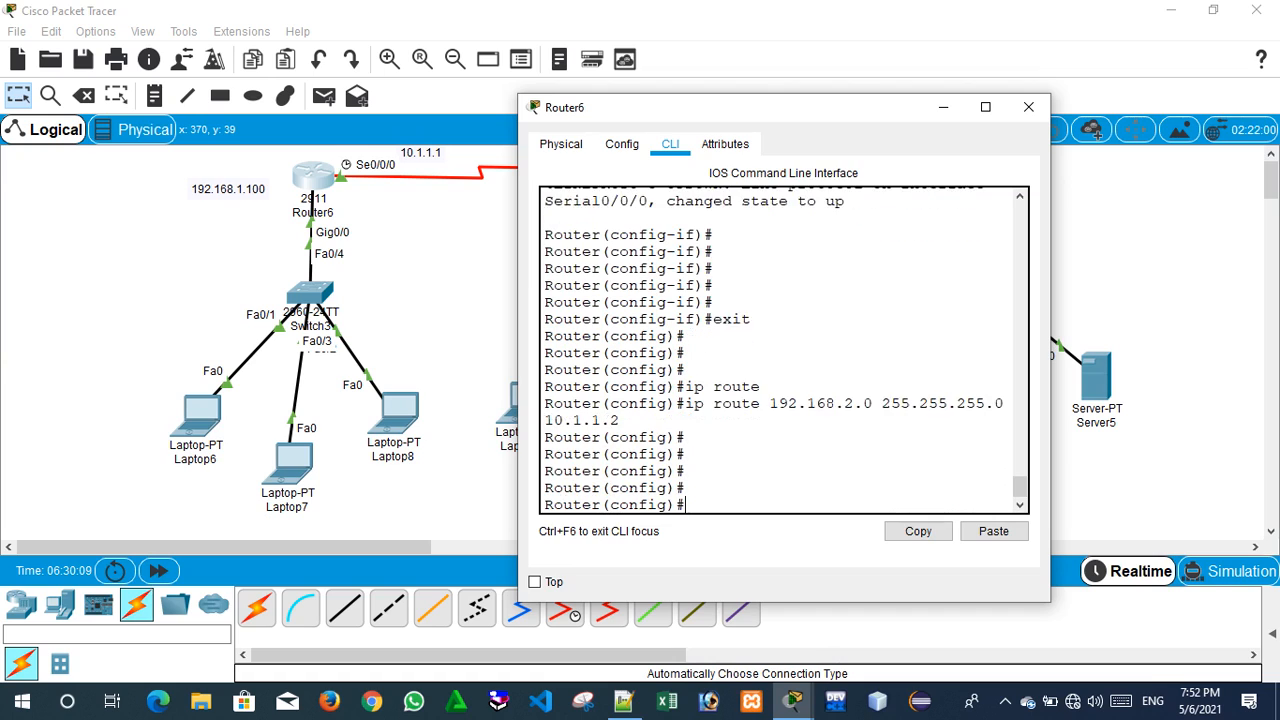
text(!!)
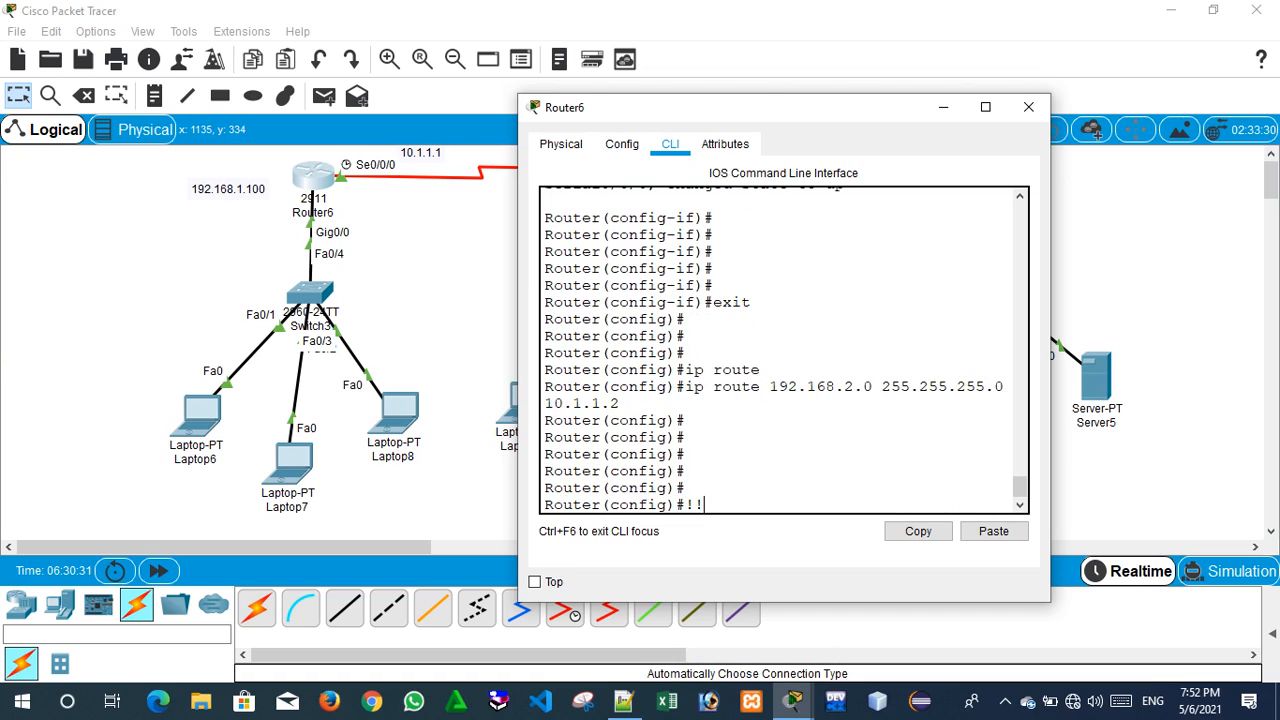
click(1028, 107)
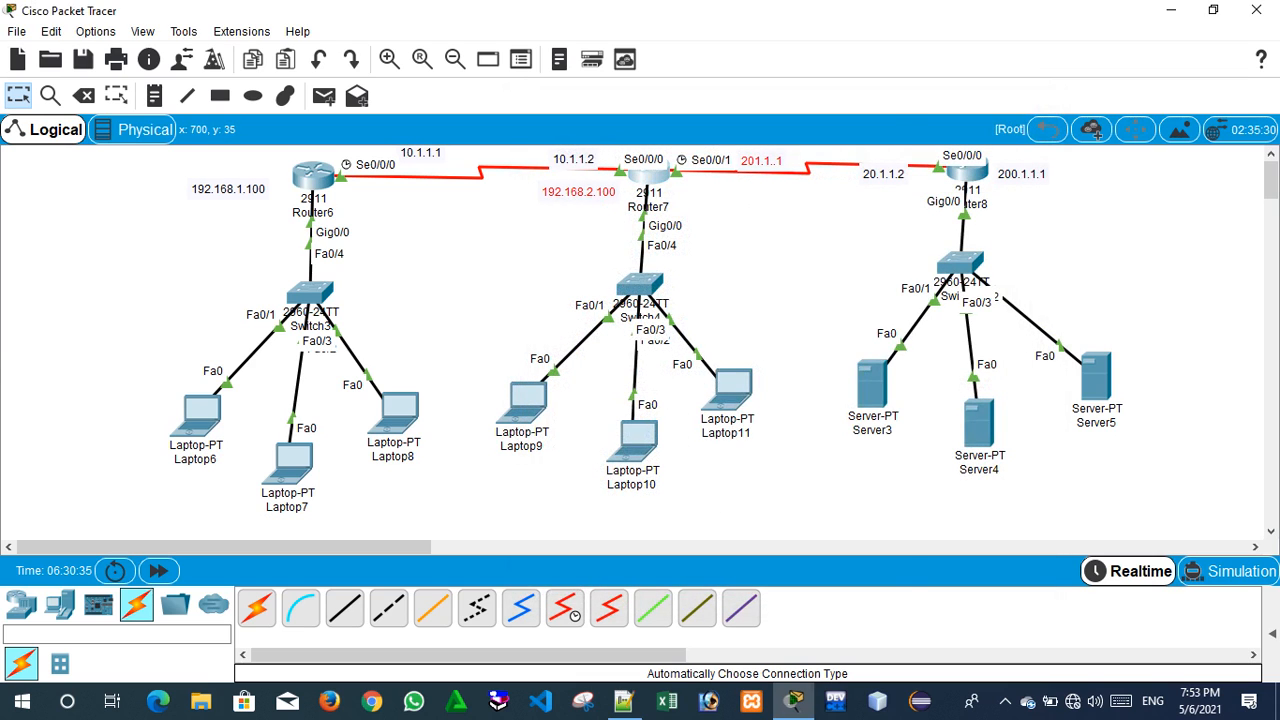
Open Router7's command line and exit interface configuration to return to global configuration mode.
click(648, 175)
key(Return)
key(Return)
key(Return)
key(Return)
key(Return)
text(exit)
key(Return)
key(Return)
key(Return)
key(Return)
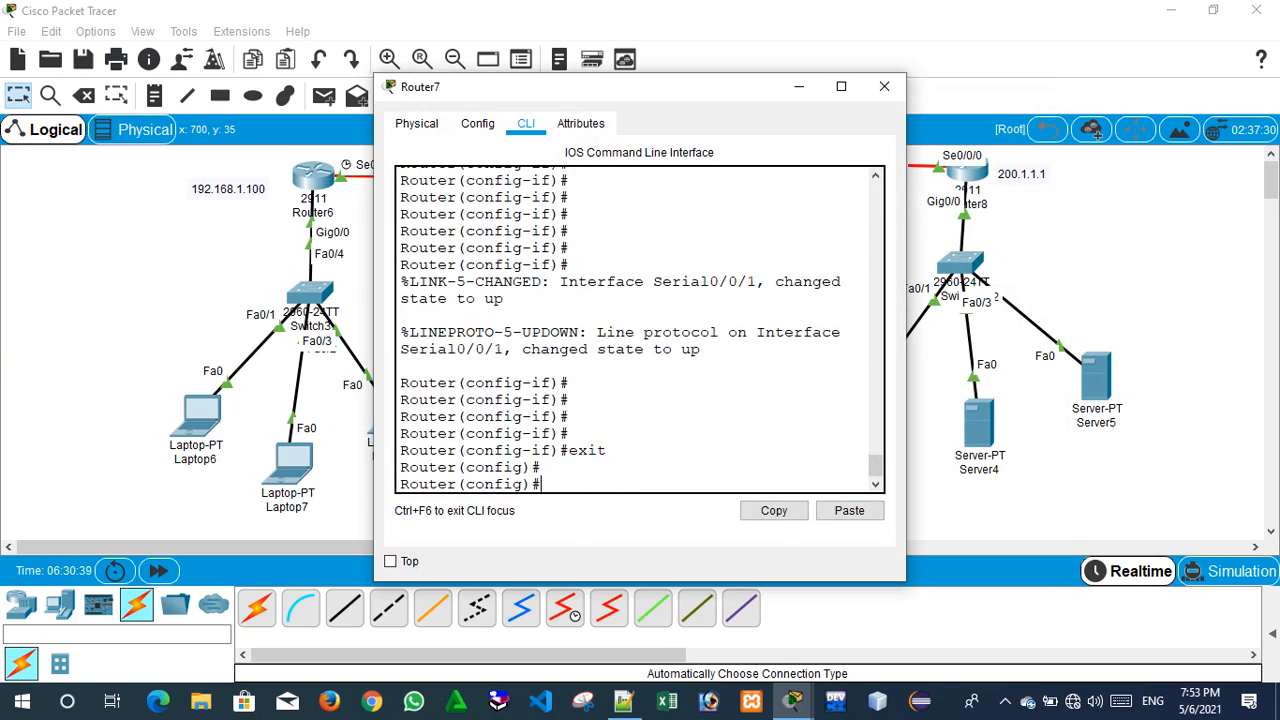
Add a static route on Router7 to network 192.168.1.0 with mask 255.255.255.0 via next hop 10.1.1.1, and close its window.
text(ip)
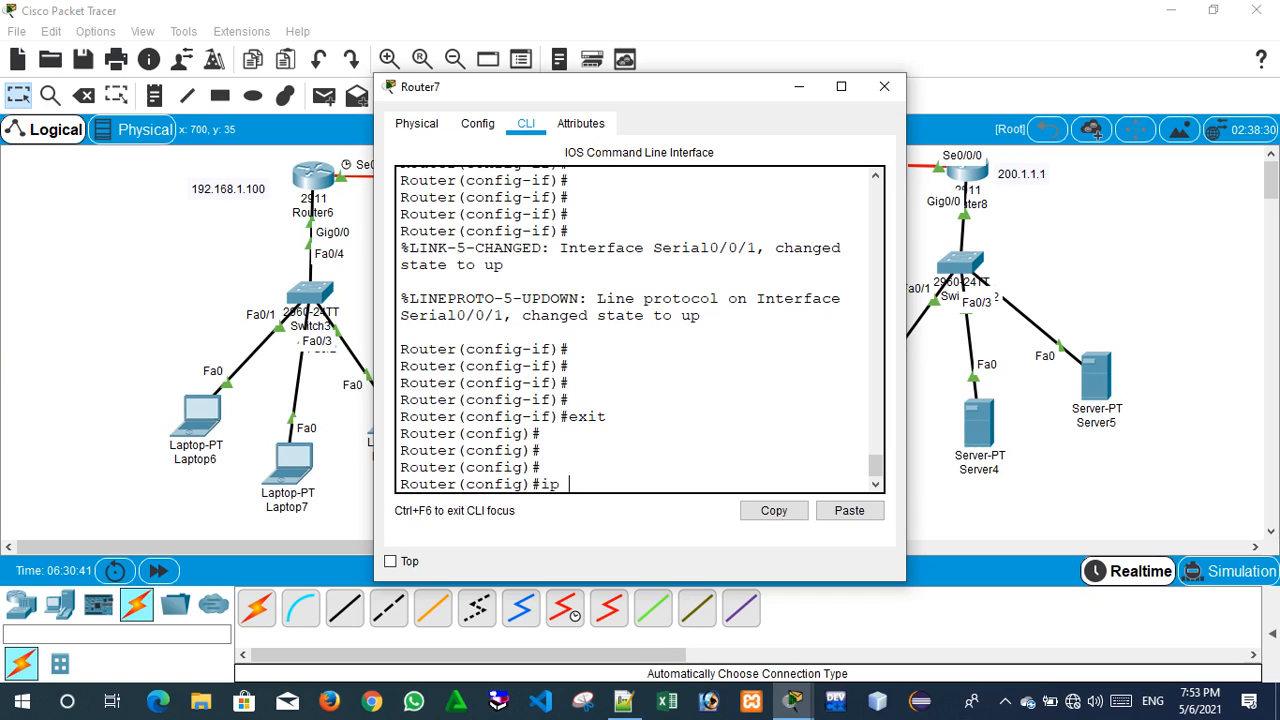
text( rout)
key(Tab)
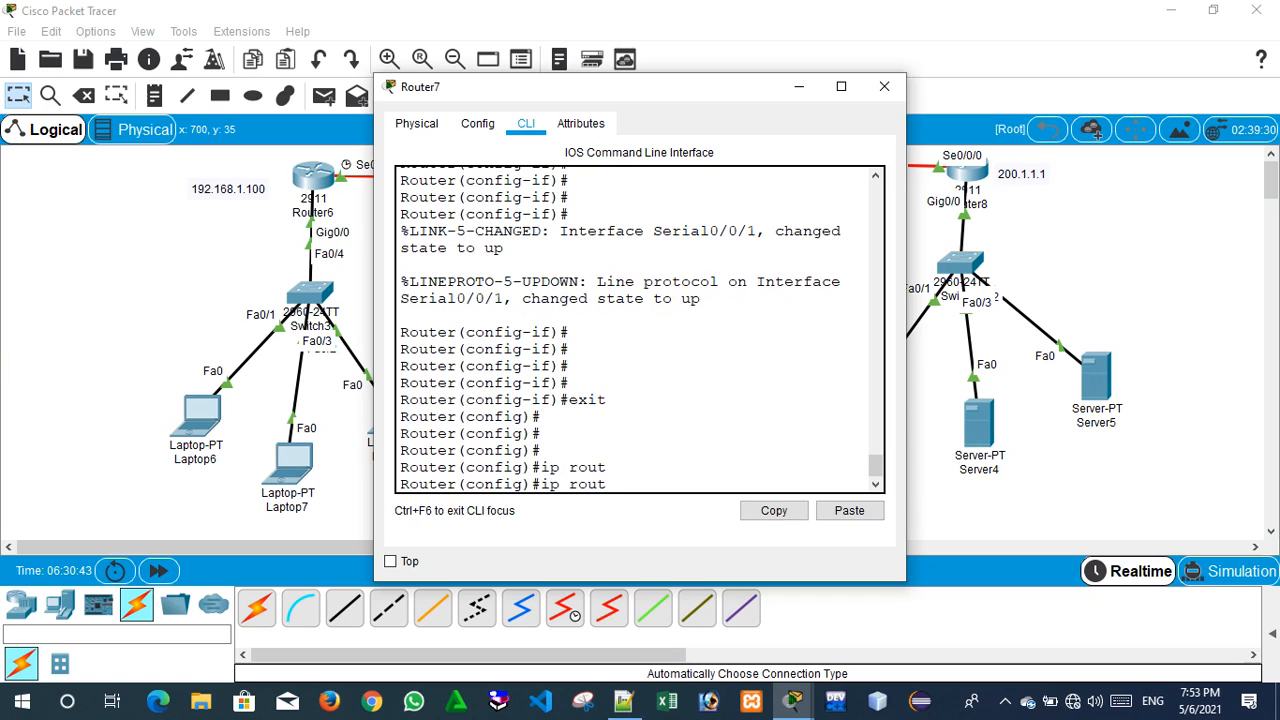
text(e)
key(Tab)
text(192.168)
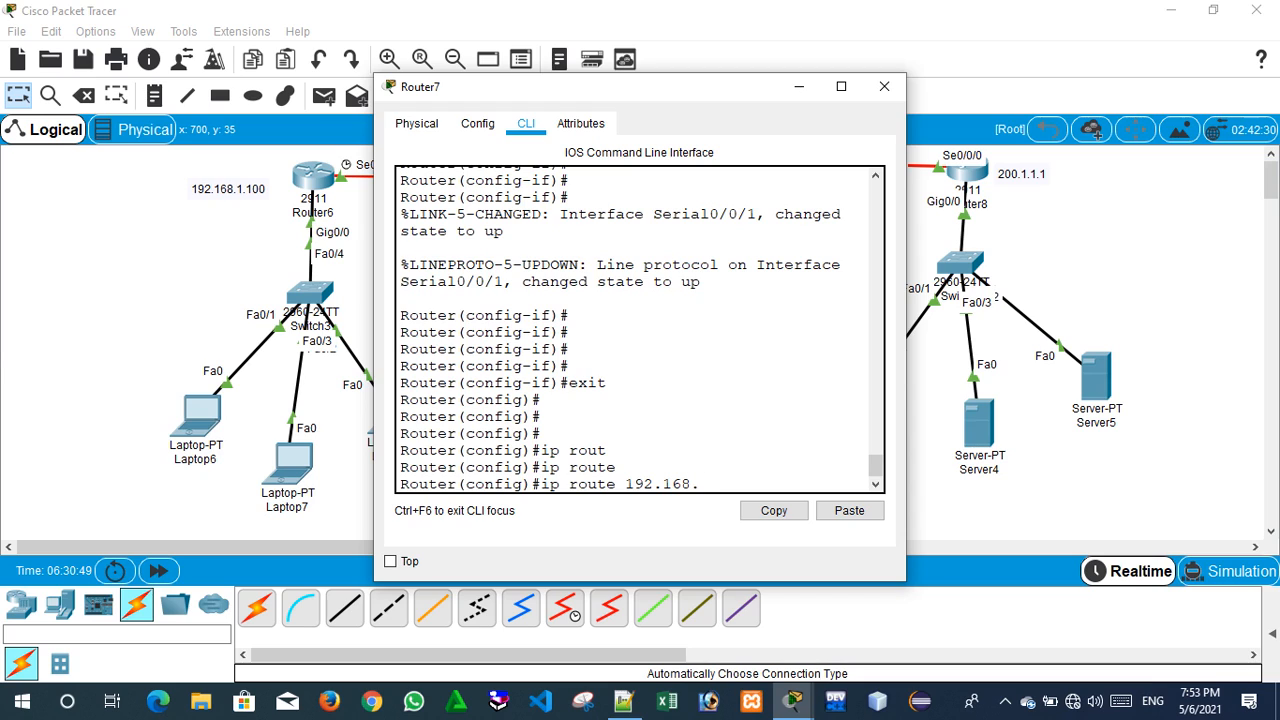
text(.1.0!#)
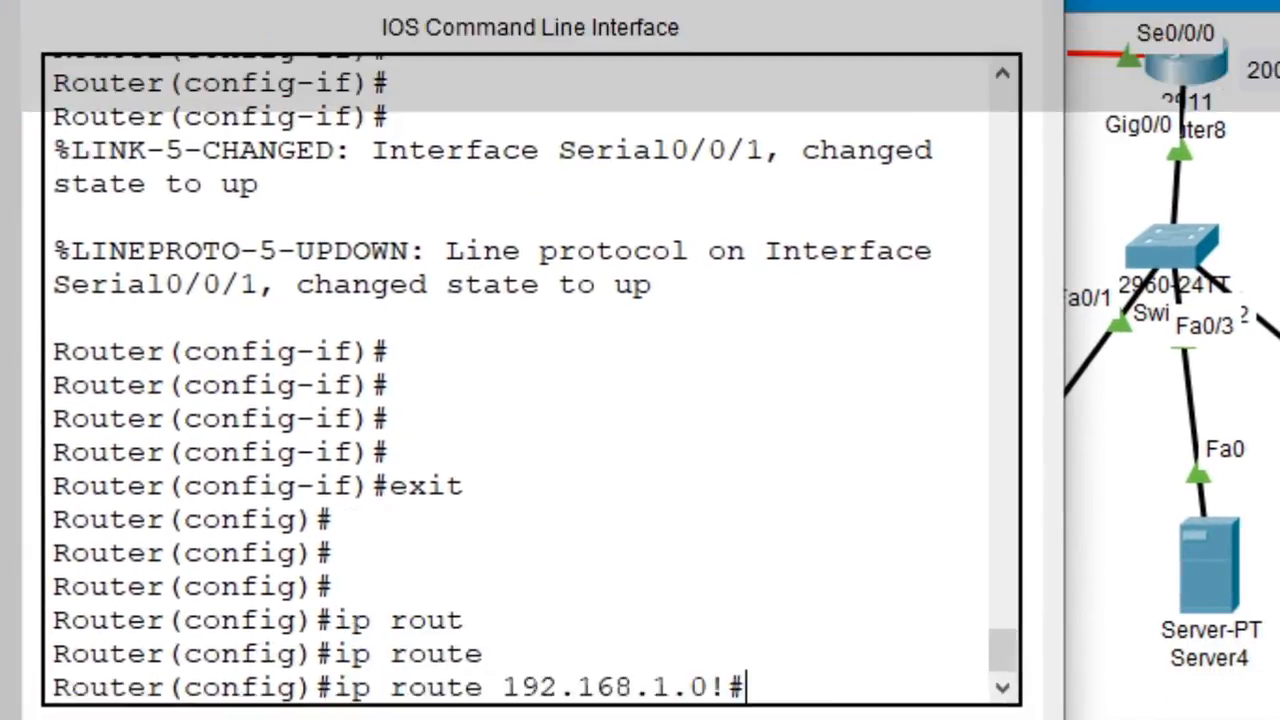
key(BackSpace)
key(BackSpace)
text(2)
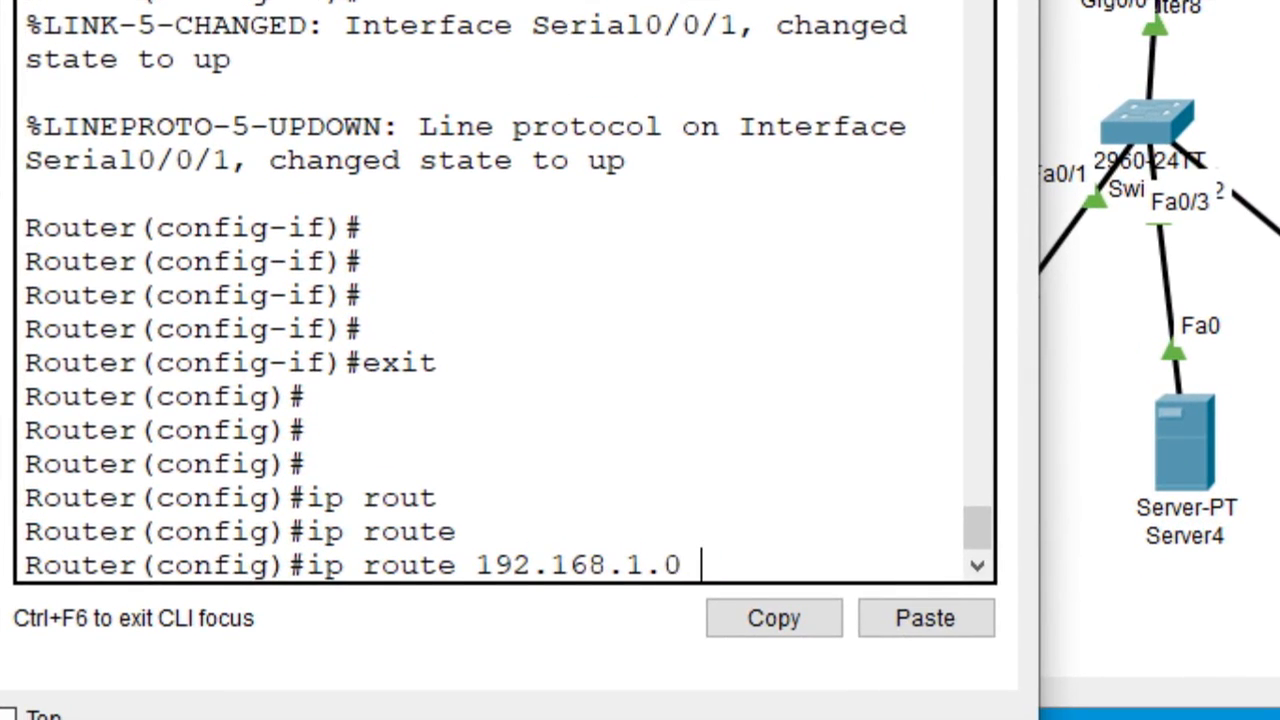
text(55.25)
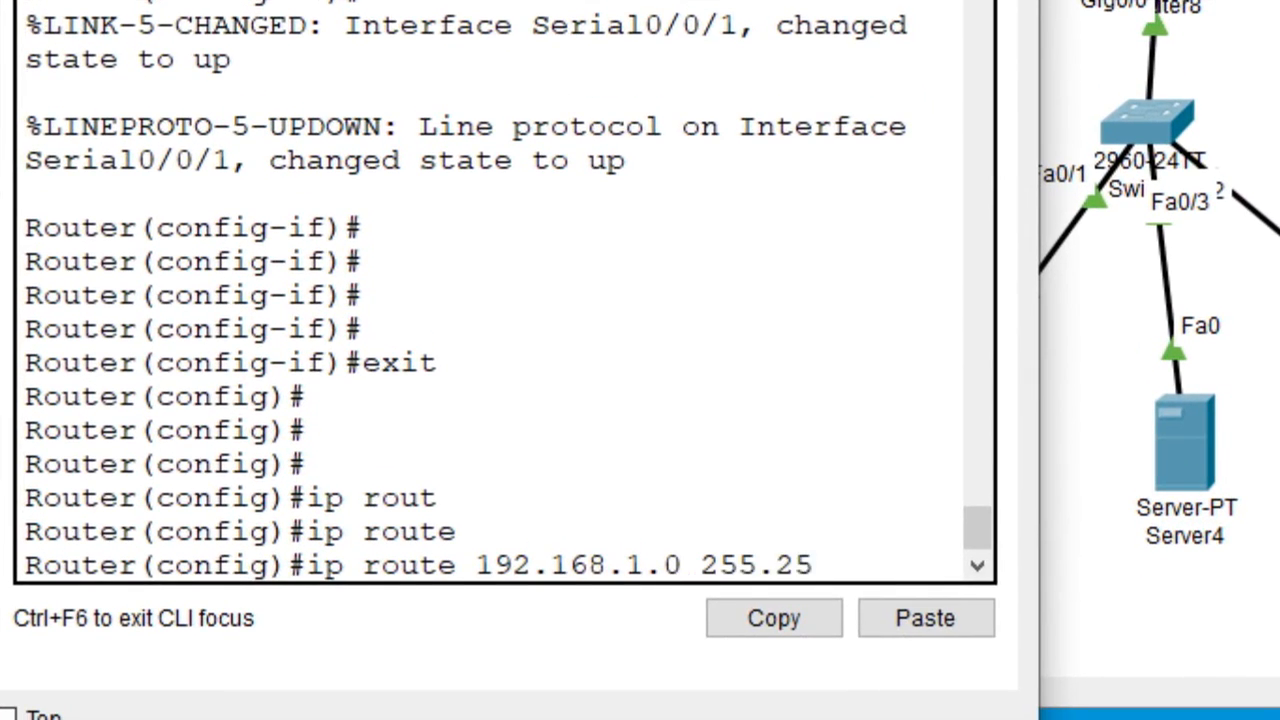
text(5.255.0)
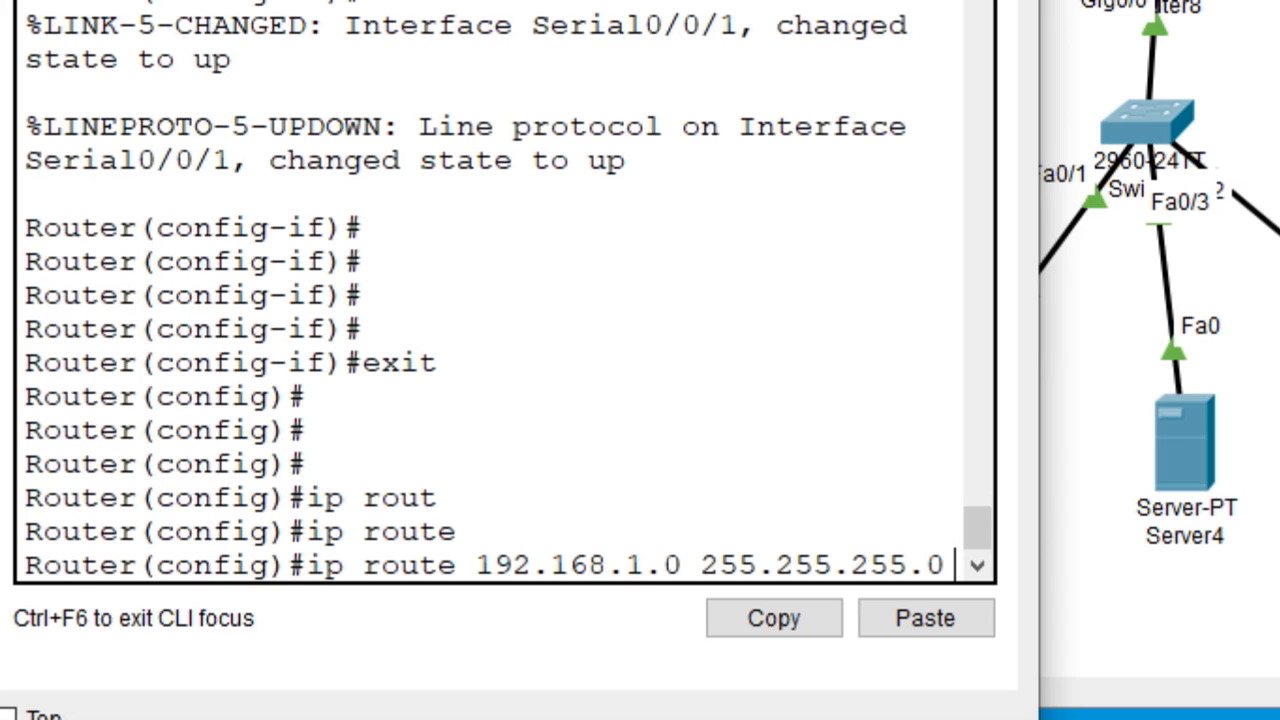
text(10.1.1.1)
key(Return)
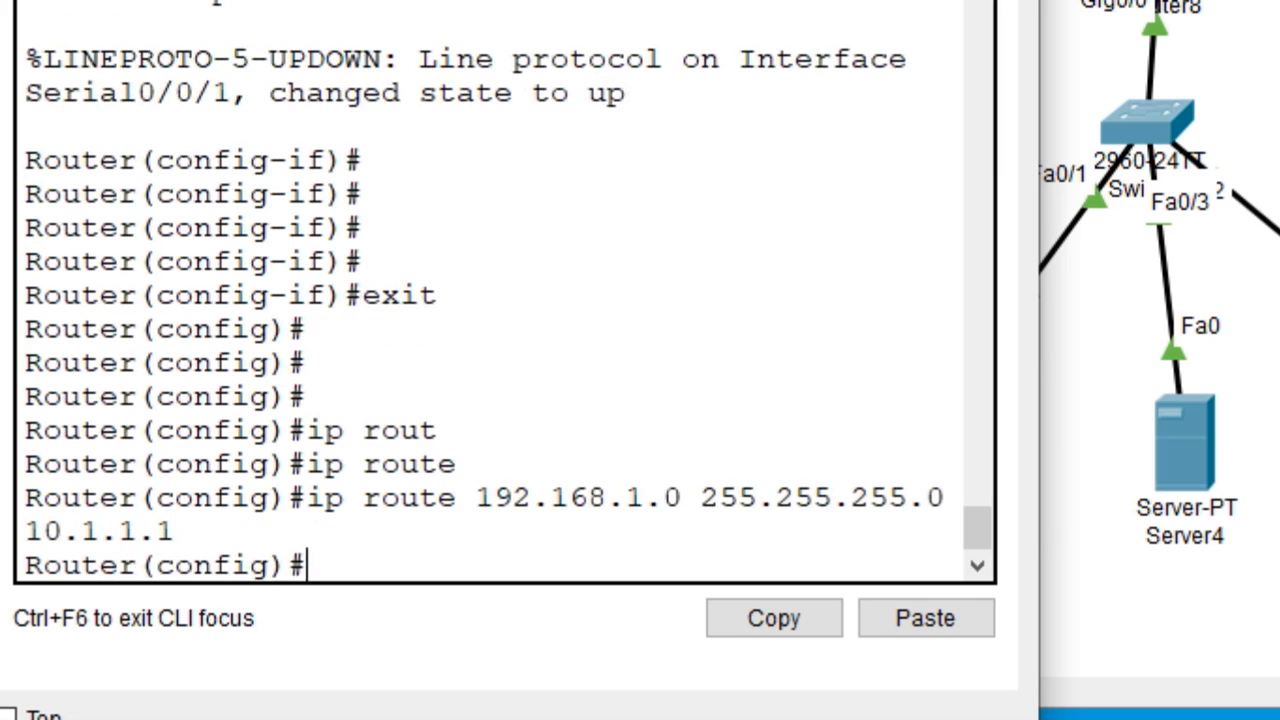
key(Return)
key(Return)
key(Return)
key(Return)
text(!#)
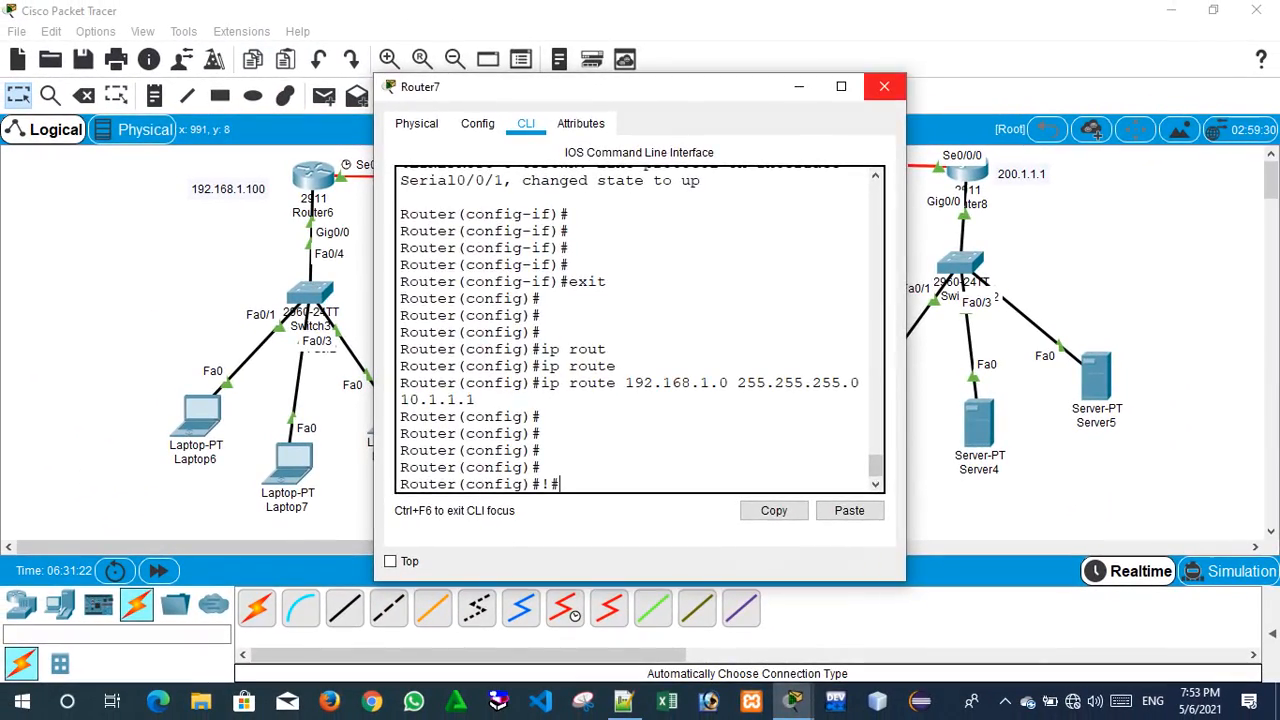
click(880, 93)
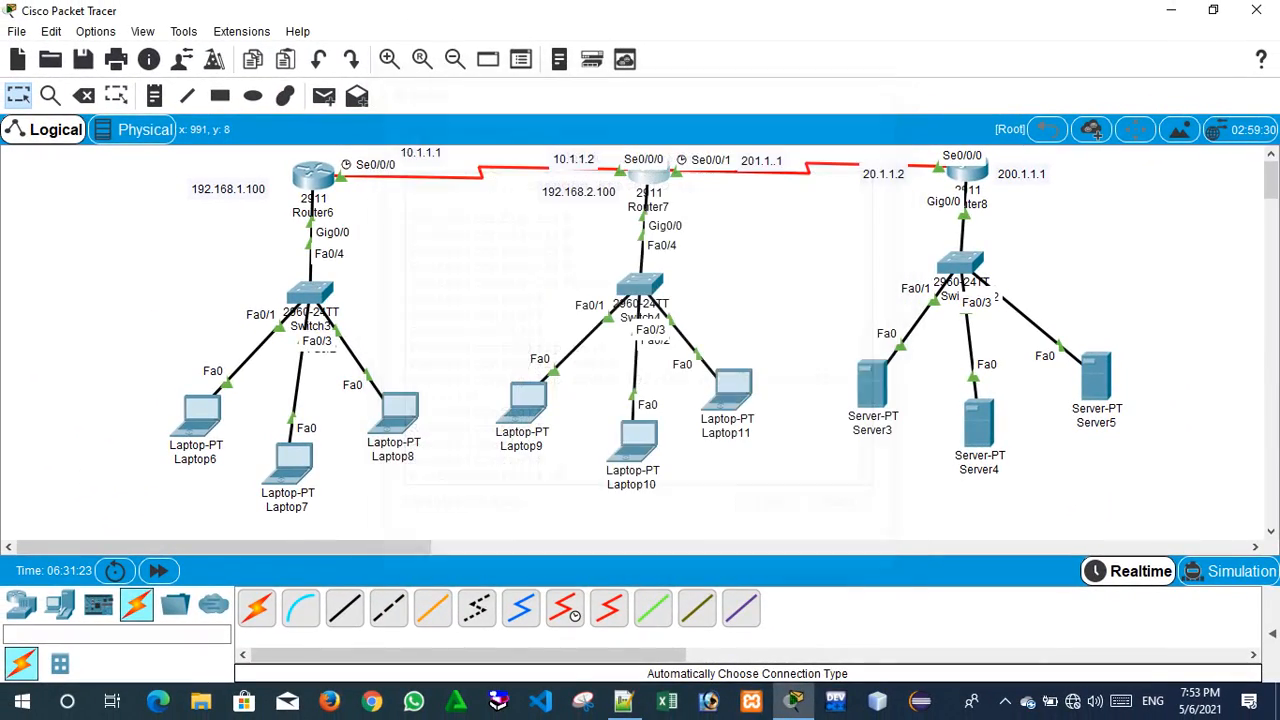
Open Laptop6's IP Configuration with its window moved clear of the Router6 part of the topology.
click(200, 410)
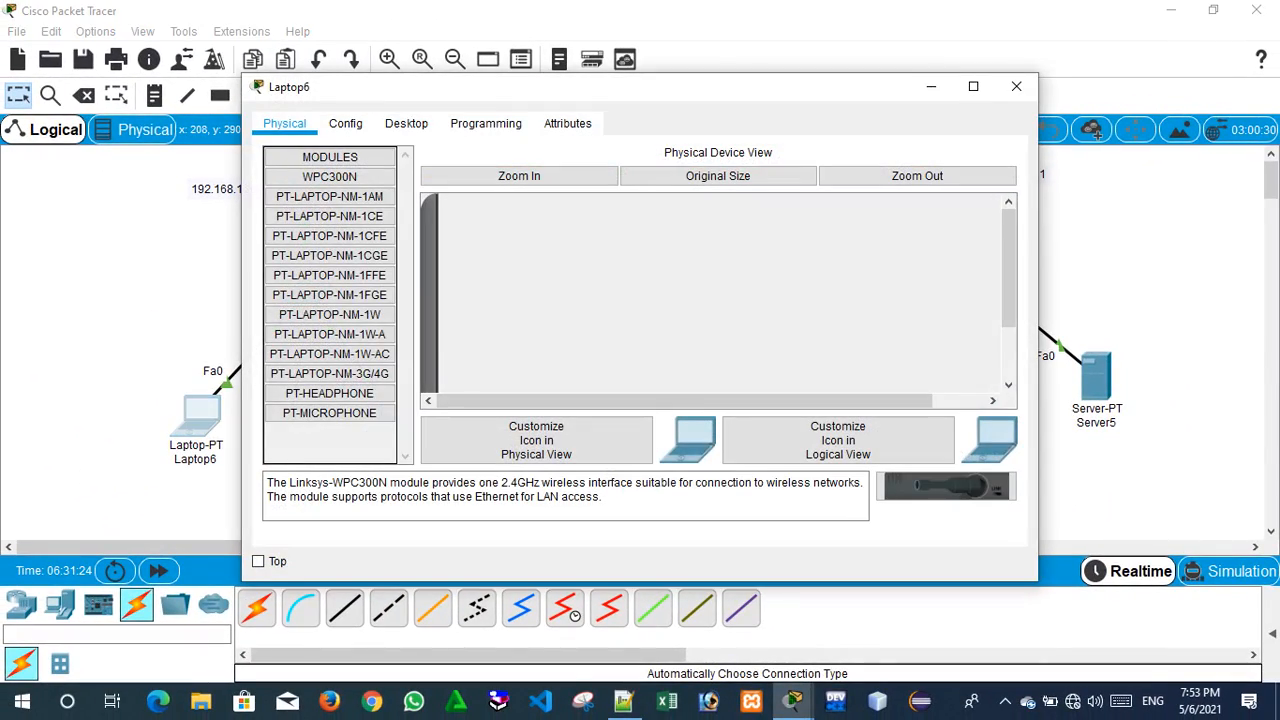
click(406, 123)
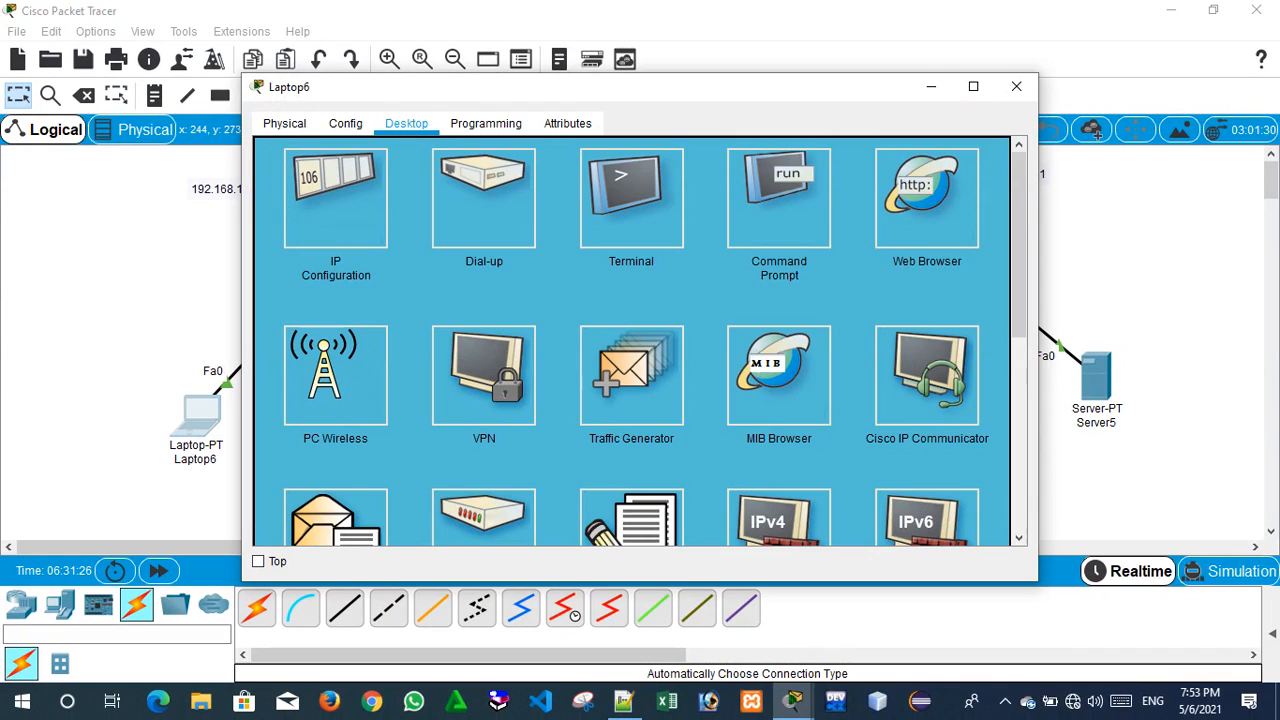
drag(1000, 73, 1000, 86)
drag(600, 100, 558, 572)
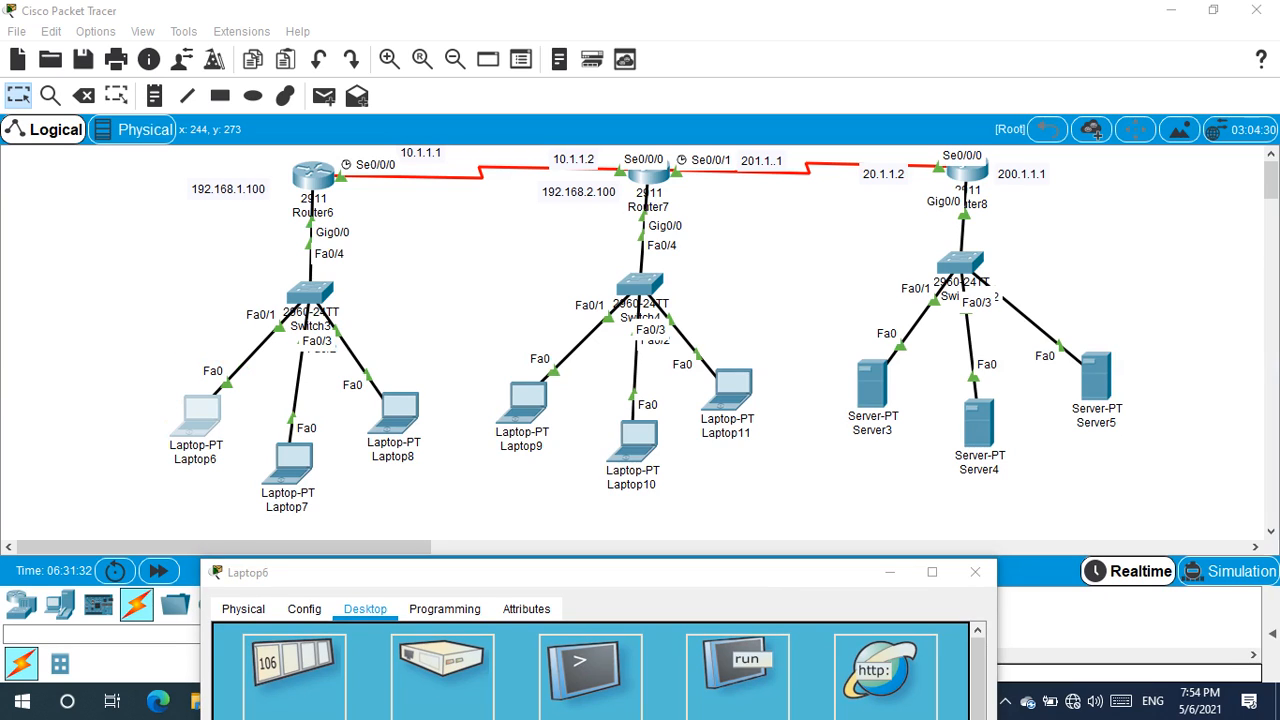
drag(560, 572, 815, 160)
click(543, 268)
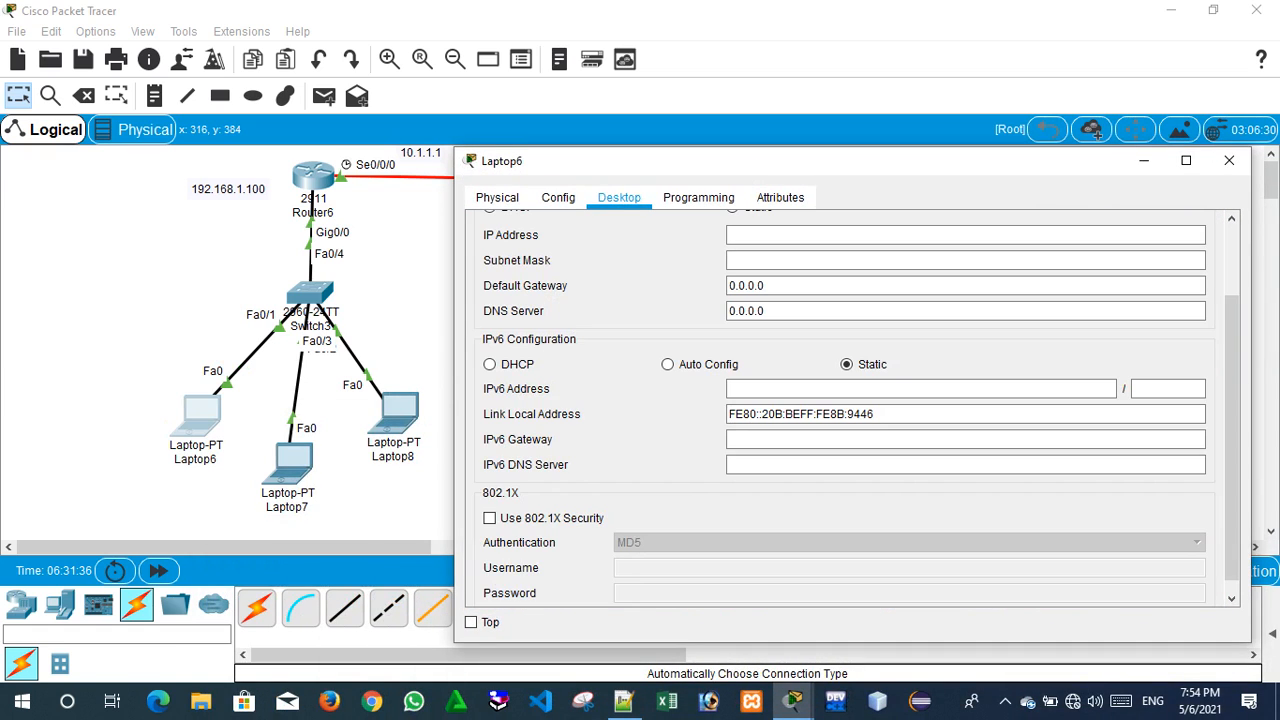
Set Laptop6's IP address to 192.168.1.1 with subnet mask 255.255.255.0.
click(730, 234)
text(19)
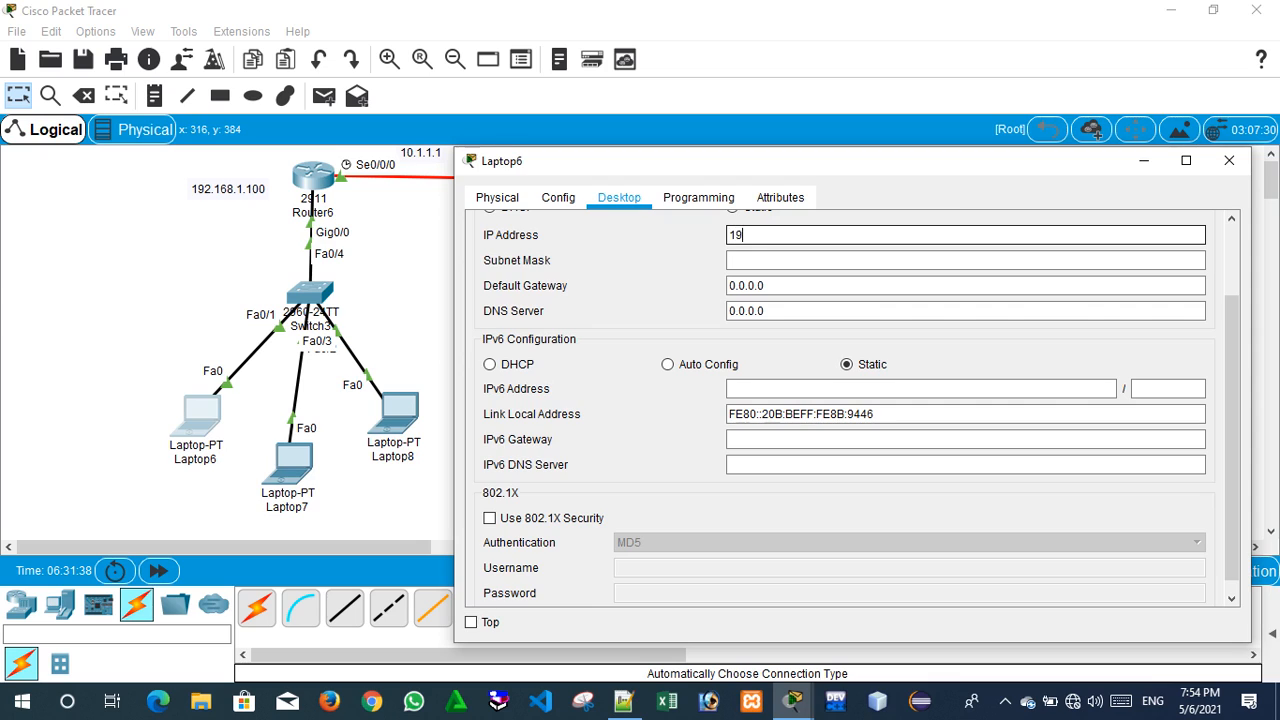
text(2.168.1.1)
key(Tab)
key(Tab)
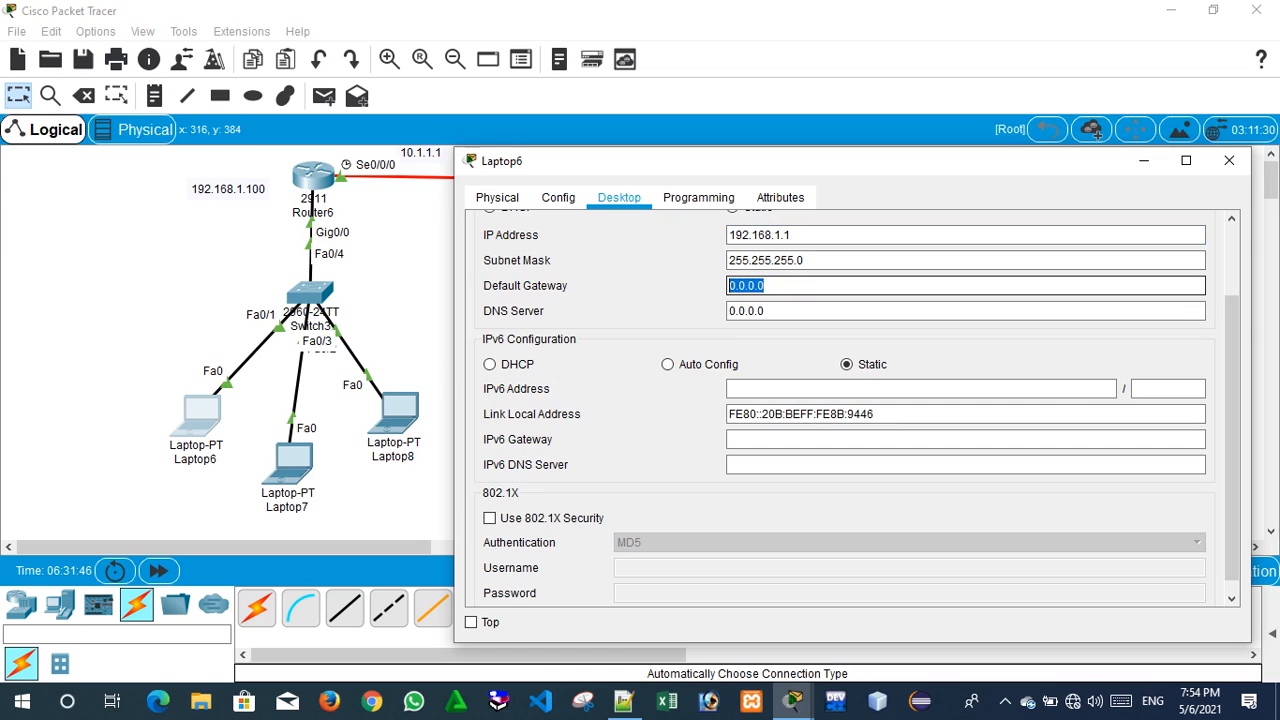
Set Laptop6's default gateway to 192.168.1.100 and close its window.
text(1)
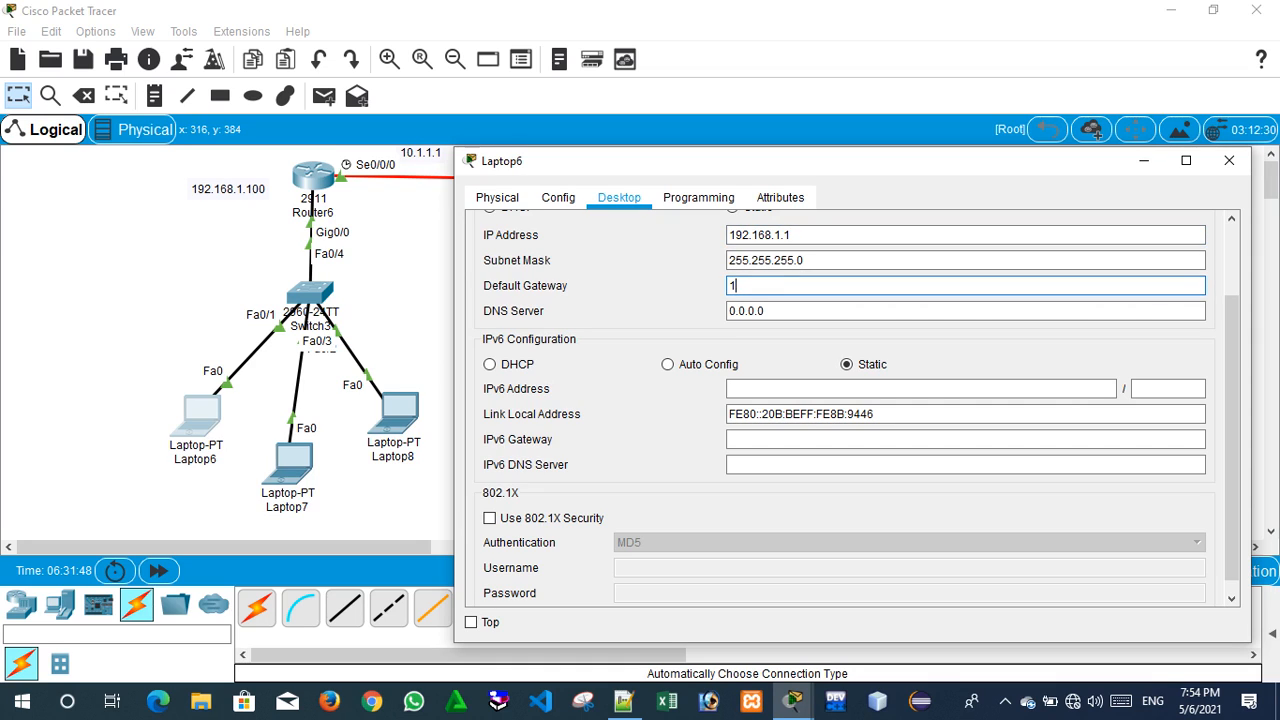
text(92.168.1.100)
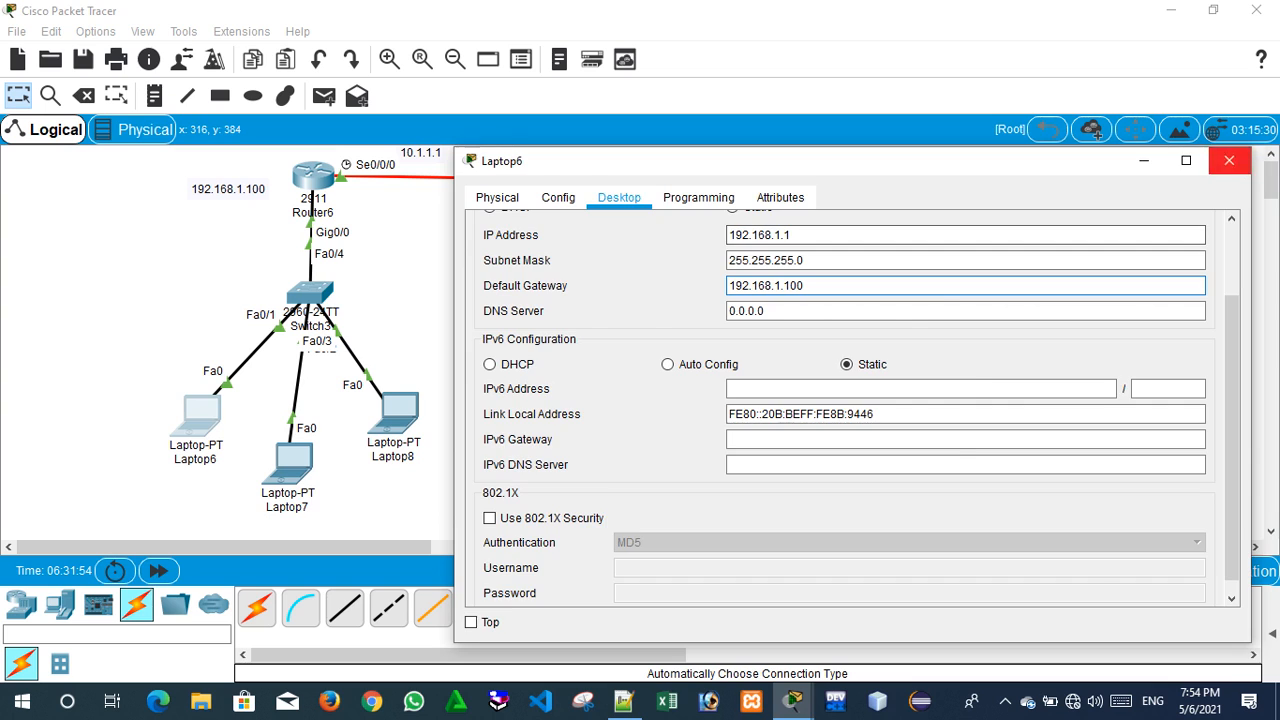
click(1229, 160)
Open Laptop9's IP Configuration and set its IP address to 192.168.2.1 with subnet mask 255.255.255.0.
click(522, 400)
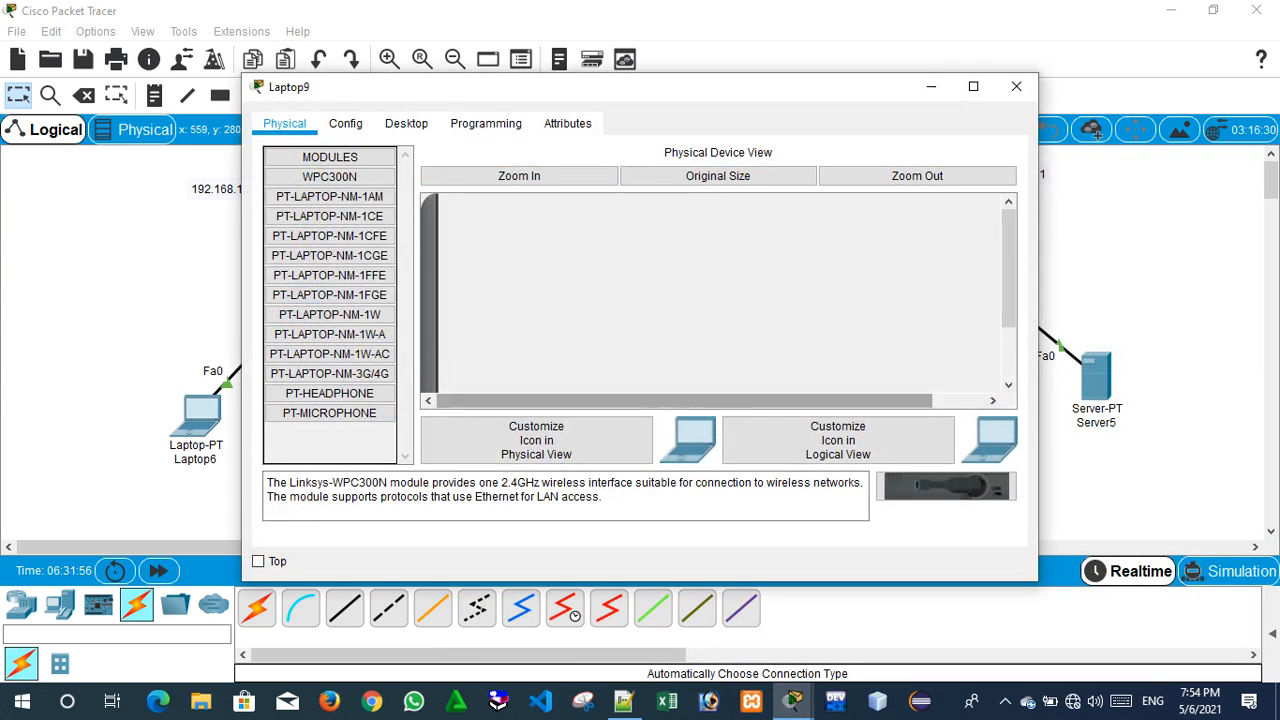
click(406, 123)
click(335, 197)
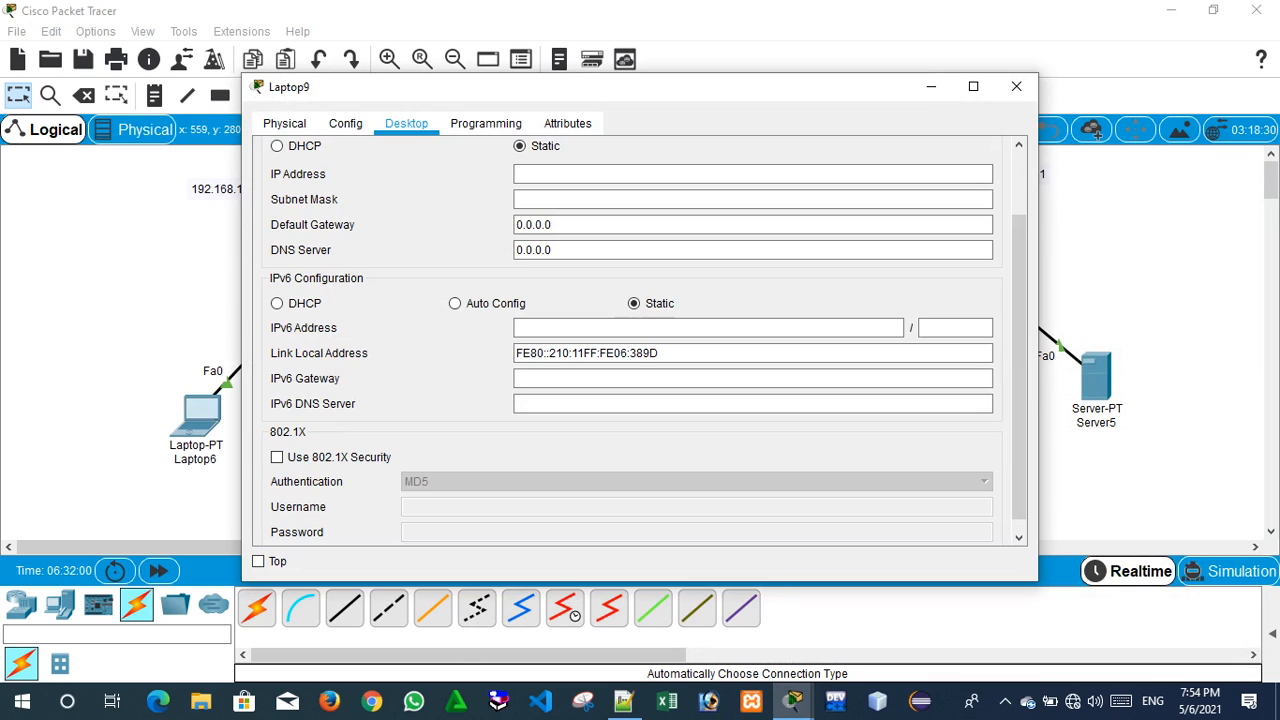
click(700, 174)
text(192.1)
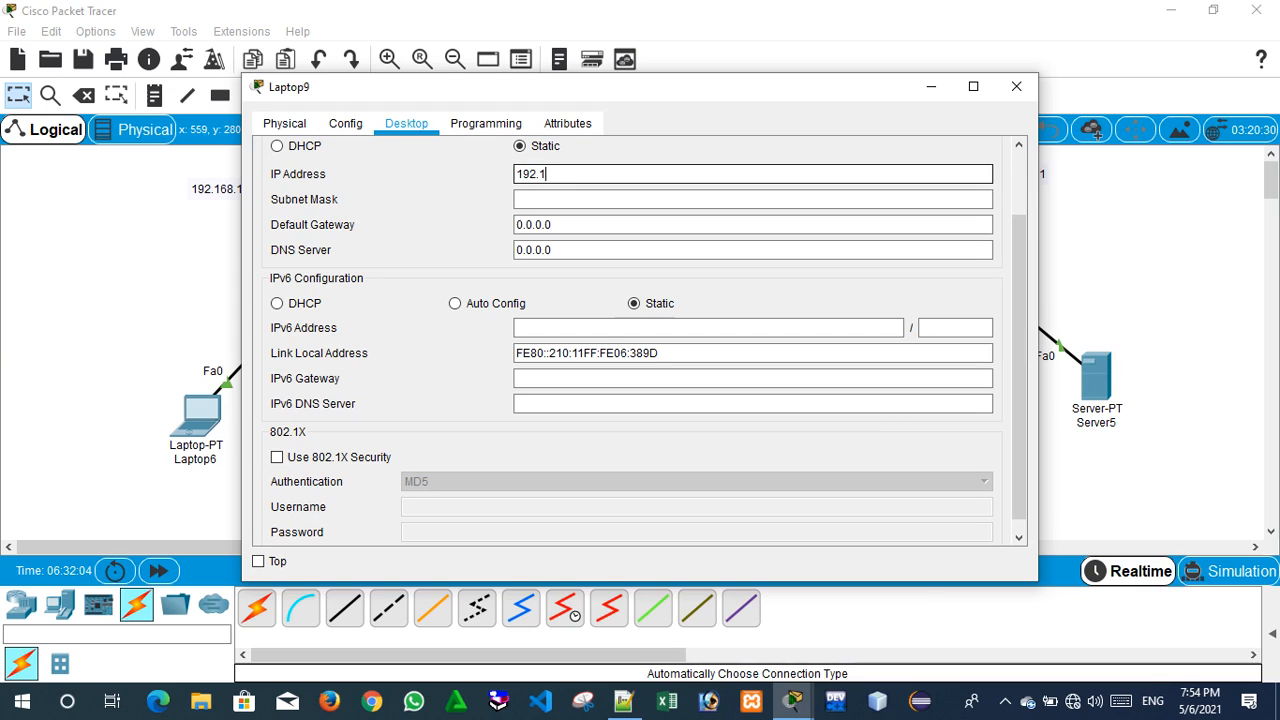
text(68.2.1)
key(Tab)
key(Tab)
Set Laptop9's default gateway to 192.168.2.100 and close its window.
text(10)
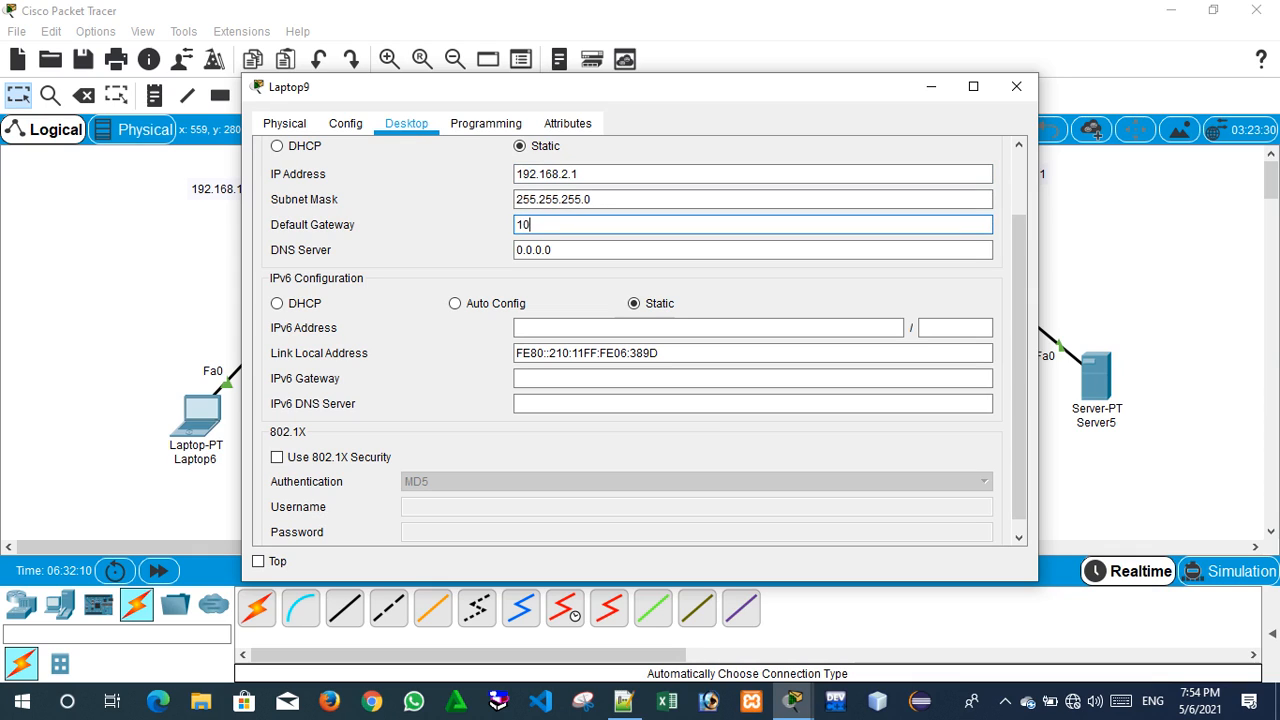
key(BackSpace)
text(1)
key(BackSpace)
key(BackSpace)
text(192)
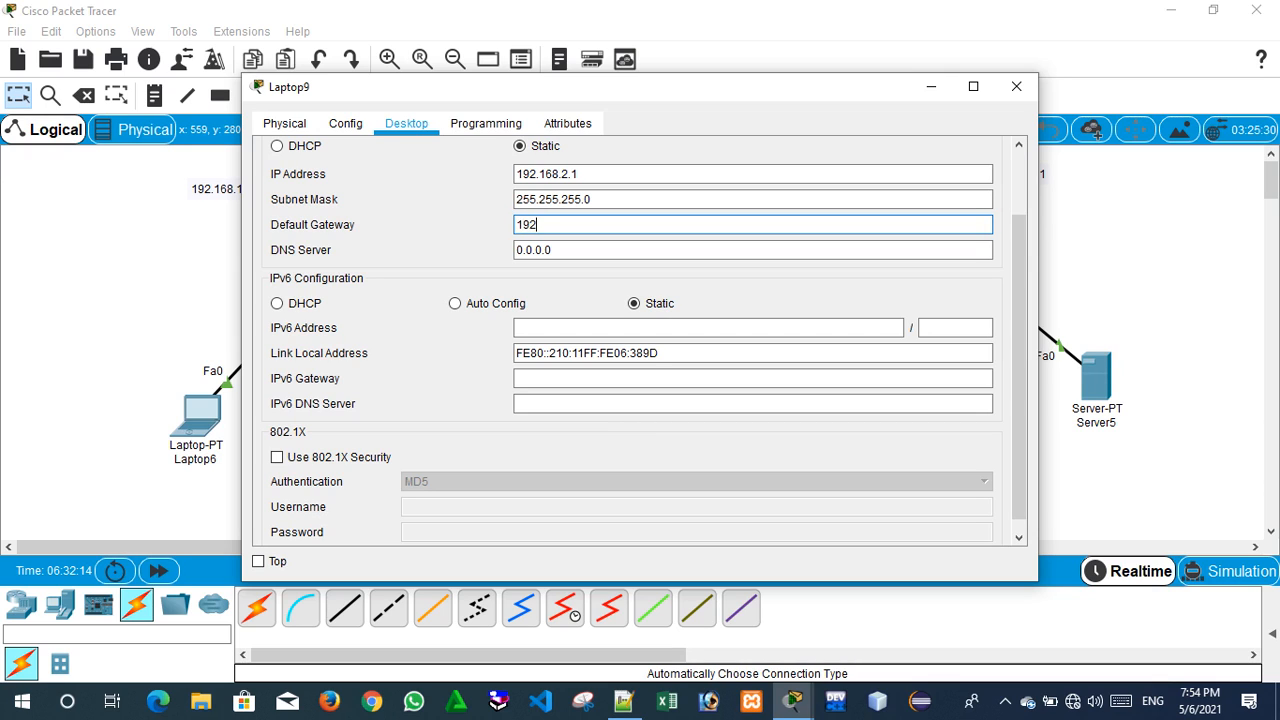
text(.168.2.100)
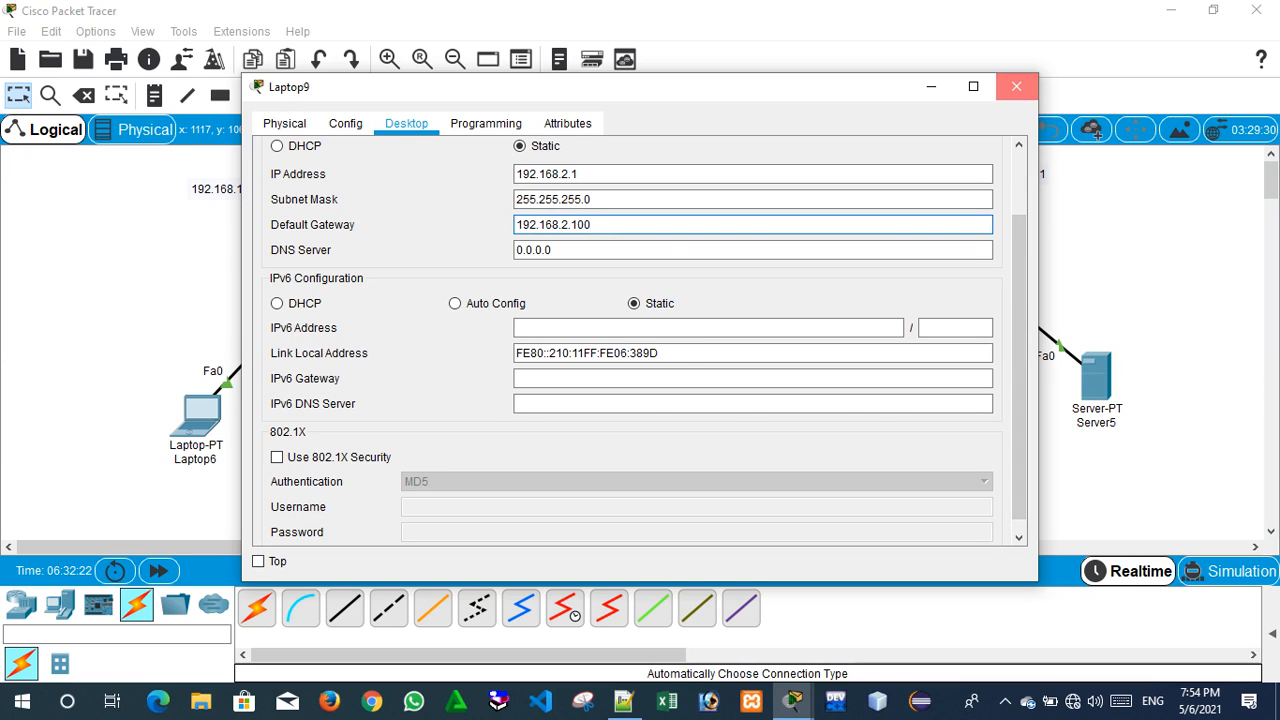
click(1016, 86)
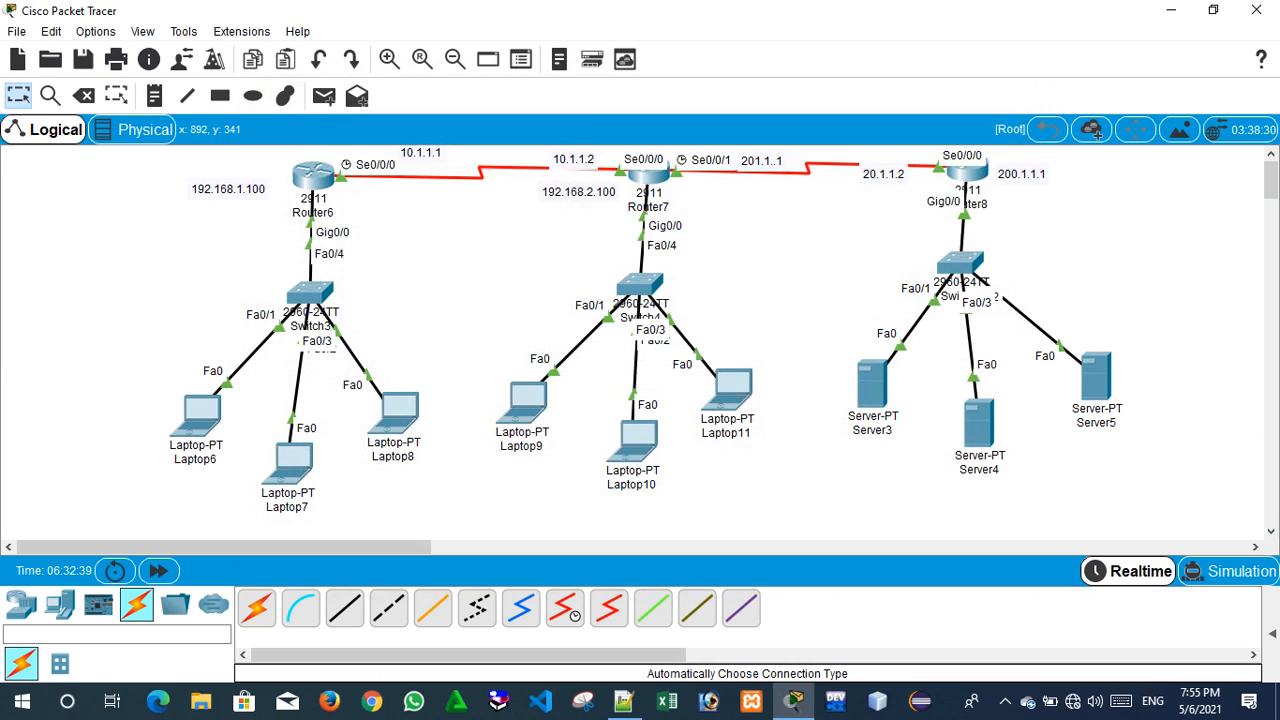
click(534, 407)
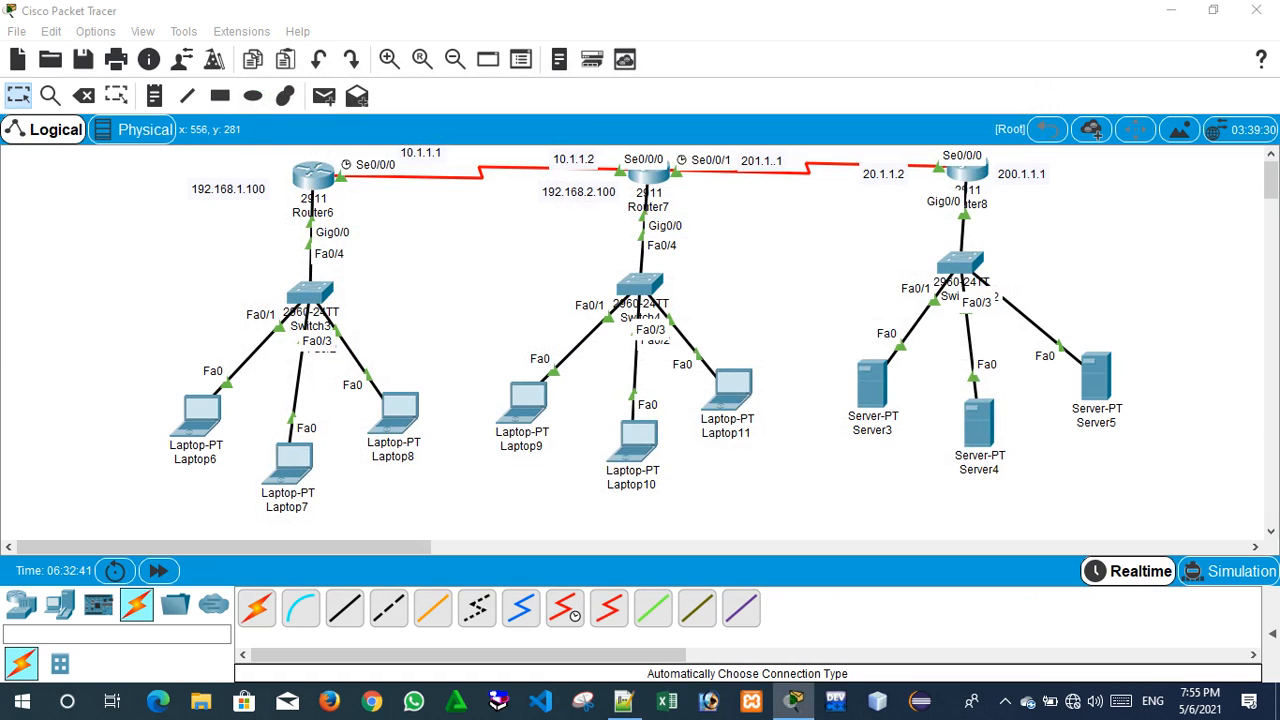
mouse_move(520, 368)
mouse_down()
mouse_move(560, 440)
mouse_move(550, 370)
mouse_move(420, 350)
mouse_move(250, 373)
mouse_move(270, 385)
mouse_up()
mouse_move(160, 382)
mouse_down()
mouse_move(140, 438)
mouse_move(214, 398)
mouse_up()
key(ctrl+z)
key(ctrl+z)
key(ctrl+z)
key(ctrl+z)
Ping Laptop6 at 192.168.1.1 from Laptop9's Command Prompt, check the replies, and close the window.
click(522, 400)
click(779, 199)
text(ping)
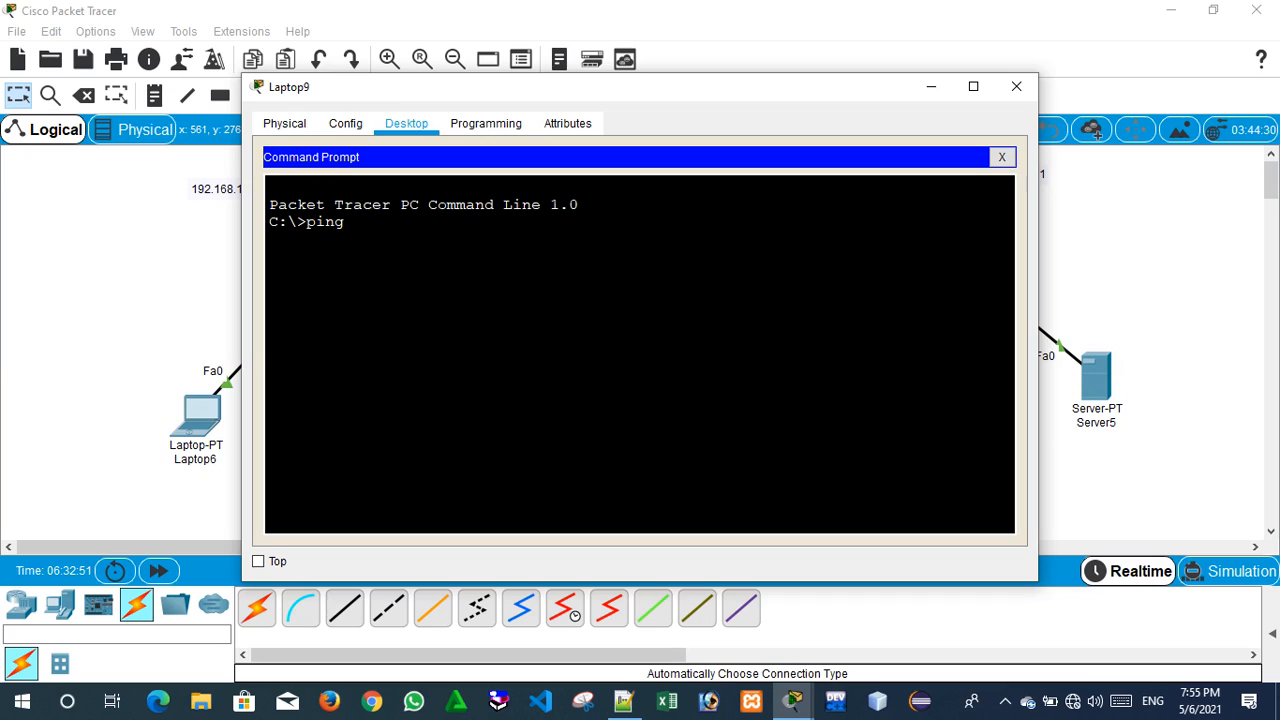
text( 192.168.)
text(1.1)
key(Return)
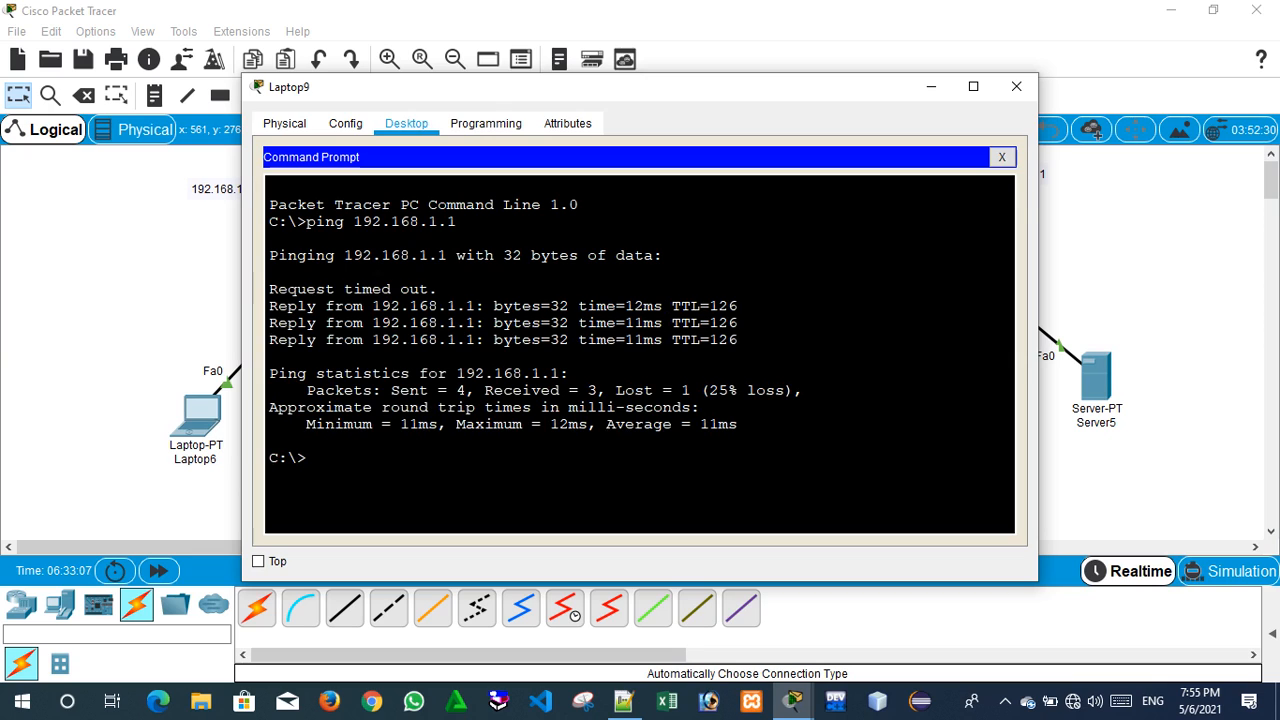
drag(438, 290, 269, 290)
drag(438, 340, 447, 340)
click(1016, 86)
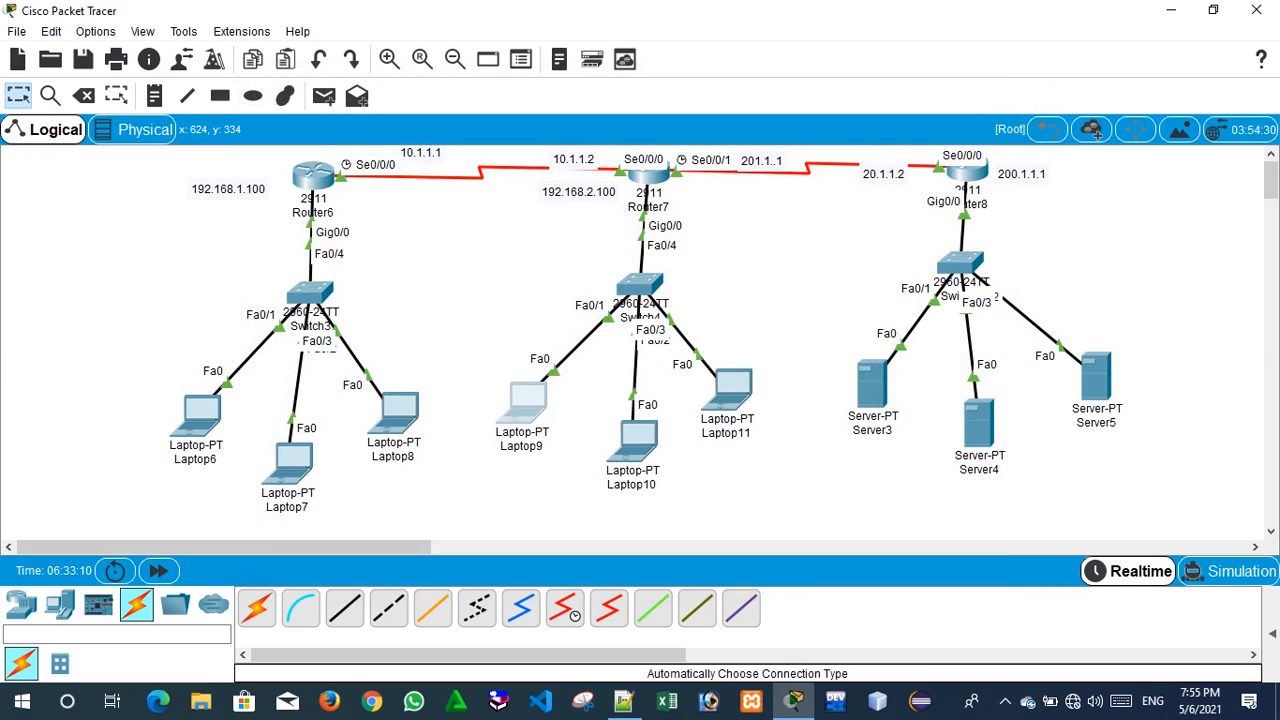
drag(823, 314, 928, 445)
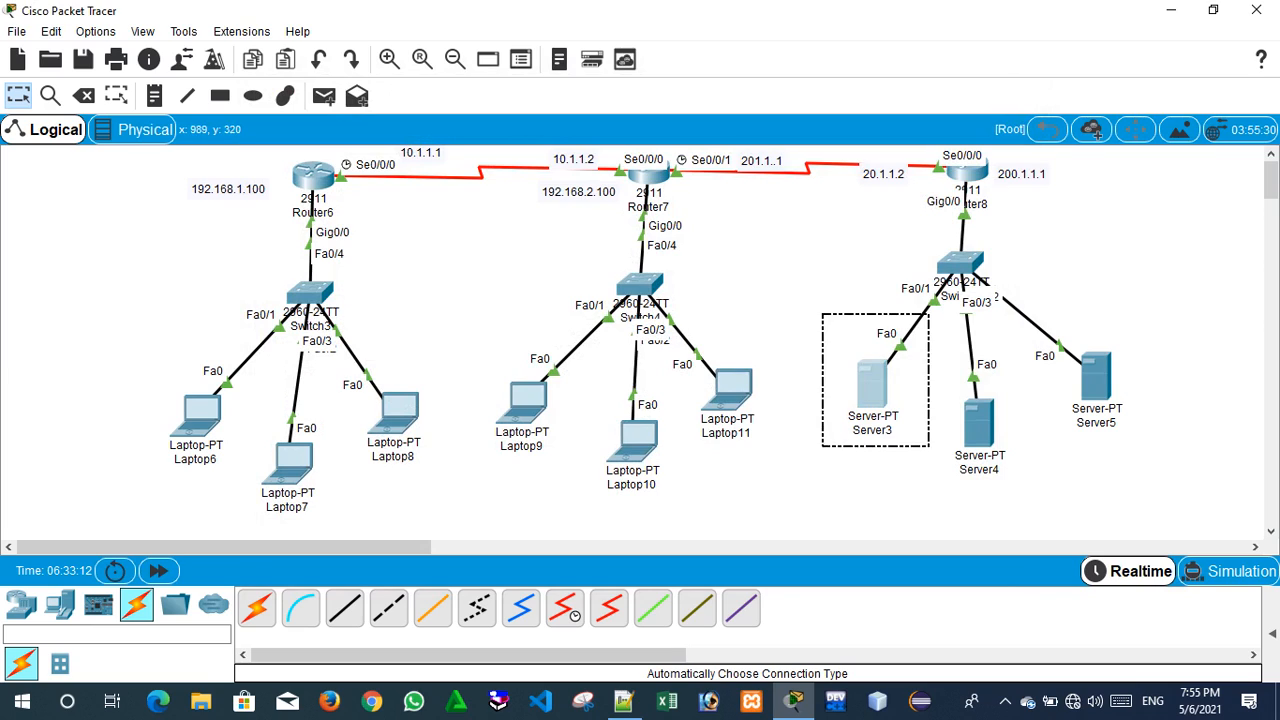
drag(488, 347, 583, 467)
mouse_move(551, 373)
mouse_down()
mouse_move(494, 431)
mouse_move(571, 363)
mouse_move(769, 324)
mouse_move(853, 358)
mouse_move(838, 356)
mouse_move(882, 352)
mouse_move(856, 350)
mouse_up()
drag(813, 358, 852, 356)
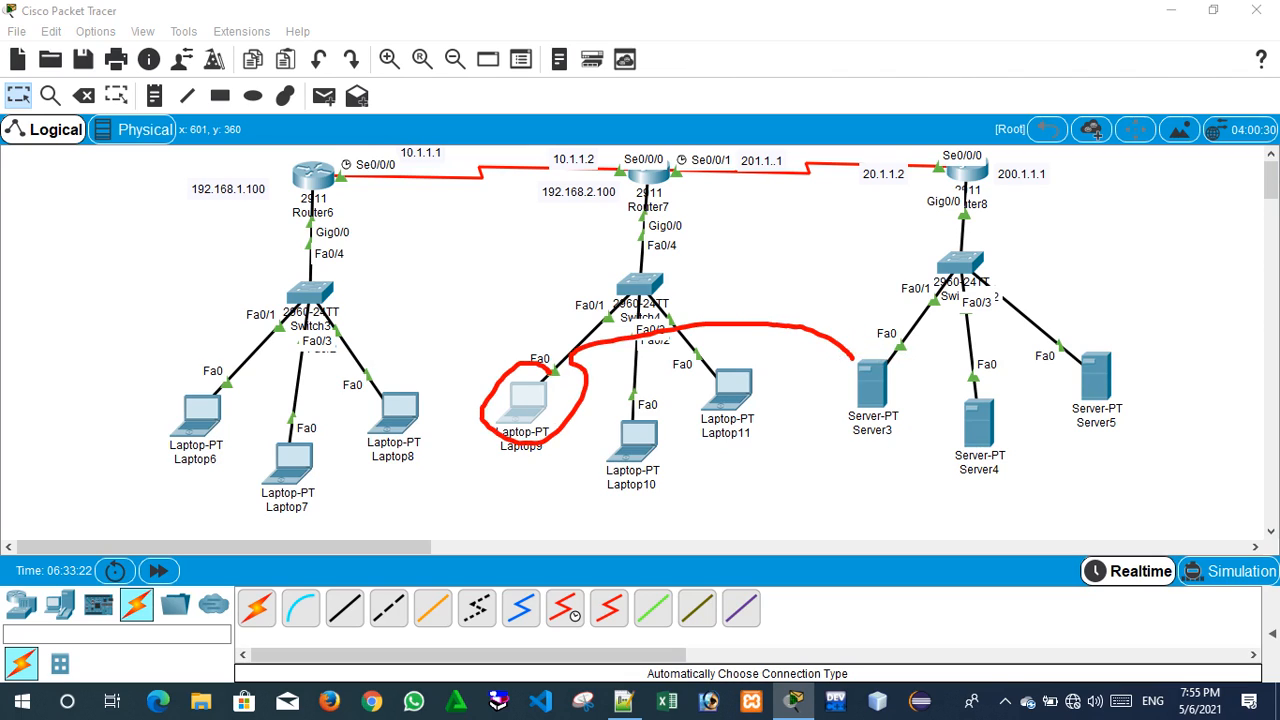
click(522, 402)
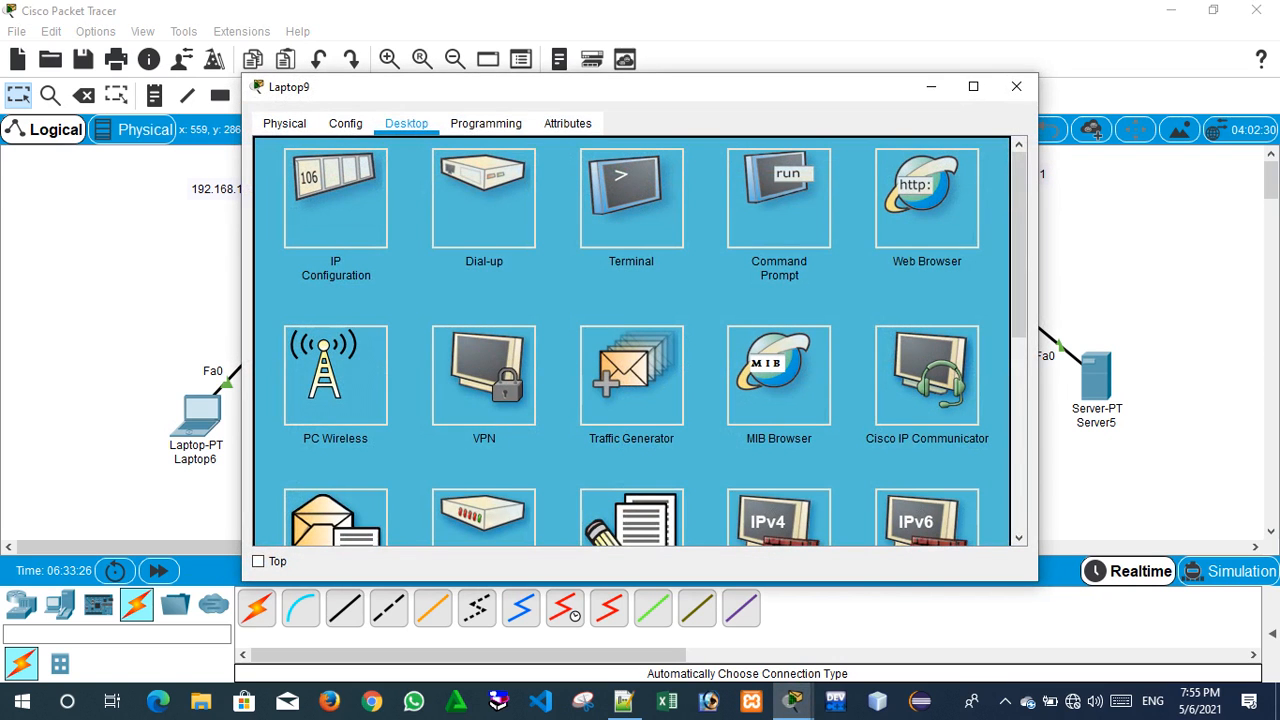
click(1016, 86)
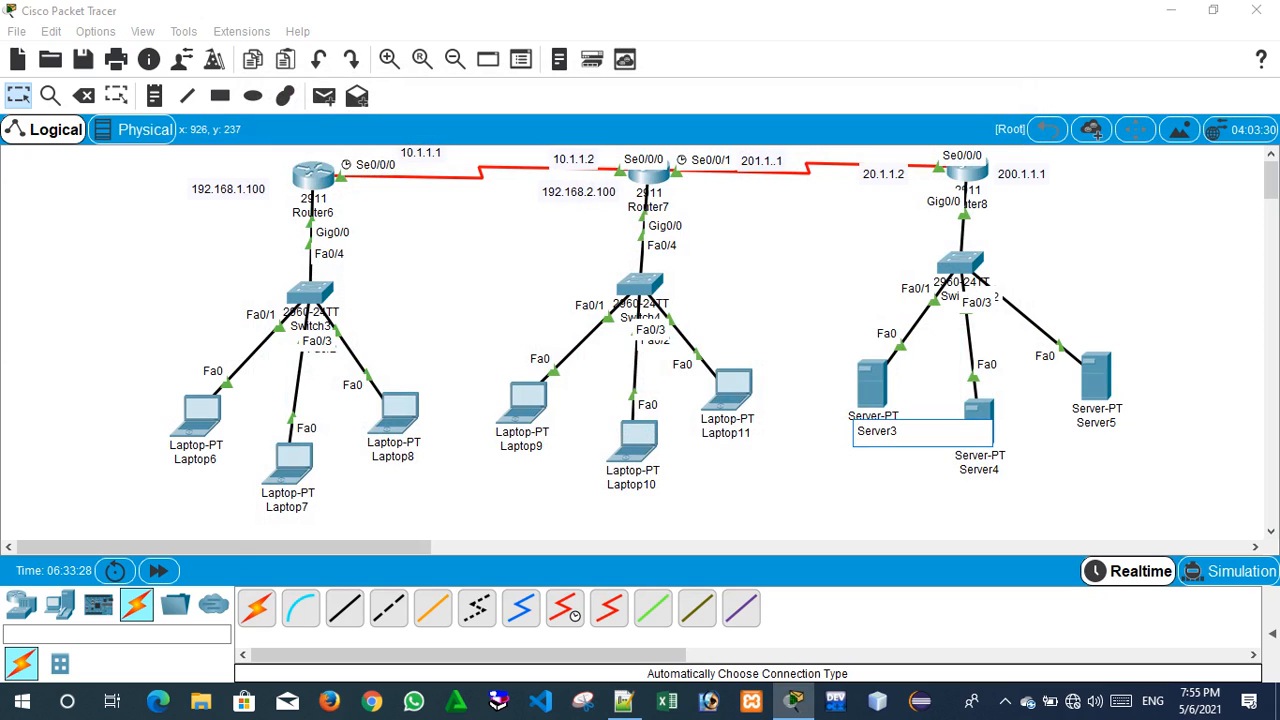
Open Server3's IP Configuration and set its IP address to 200.1.1.2 with subnet mask 255.255.255.0.
click(871, 385)
click(472, 123)
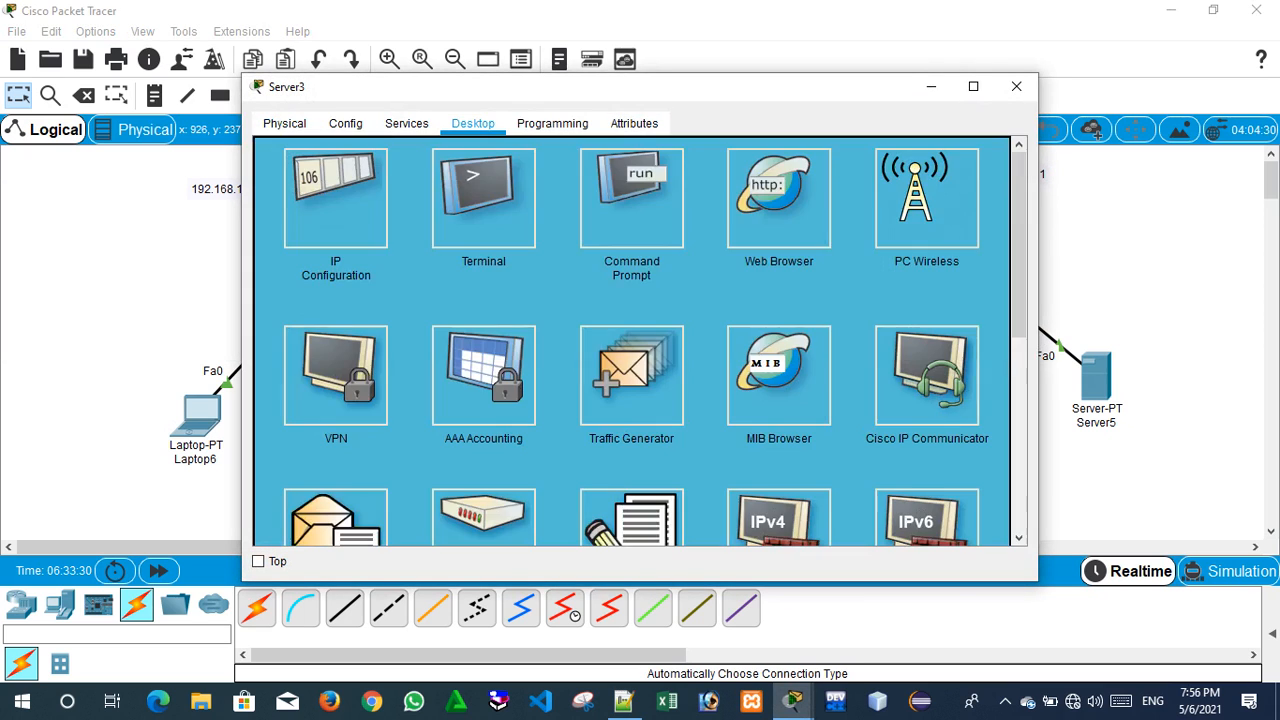
click(336, 195)
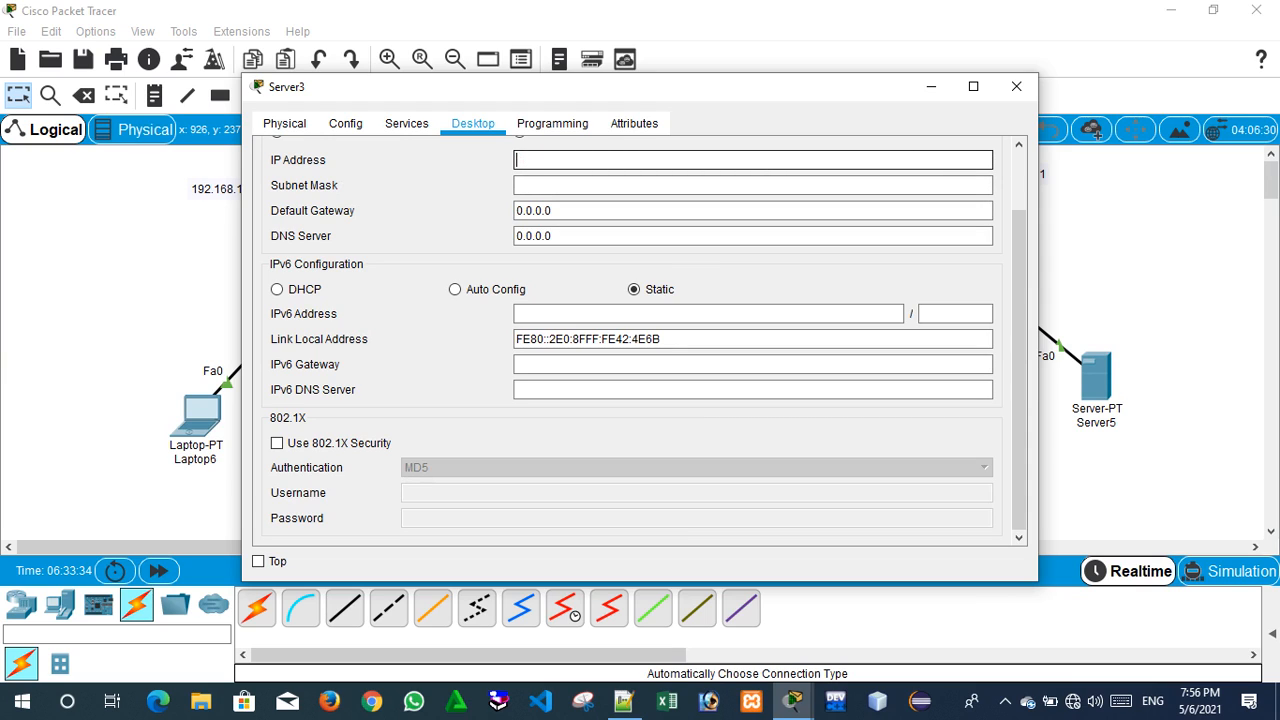
text(200)
text(.1)
text(.1.1)
key(BackSpace)
text(2)
key(Tab)
key(Tab)
Set Server3's default gateway to 200.1.1.1 and close its window.
text(200)
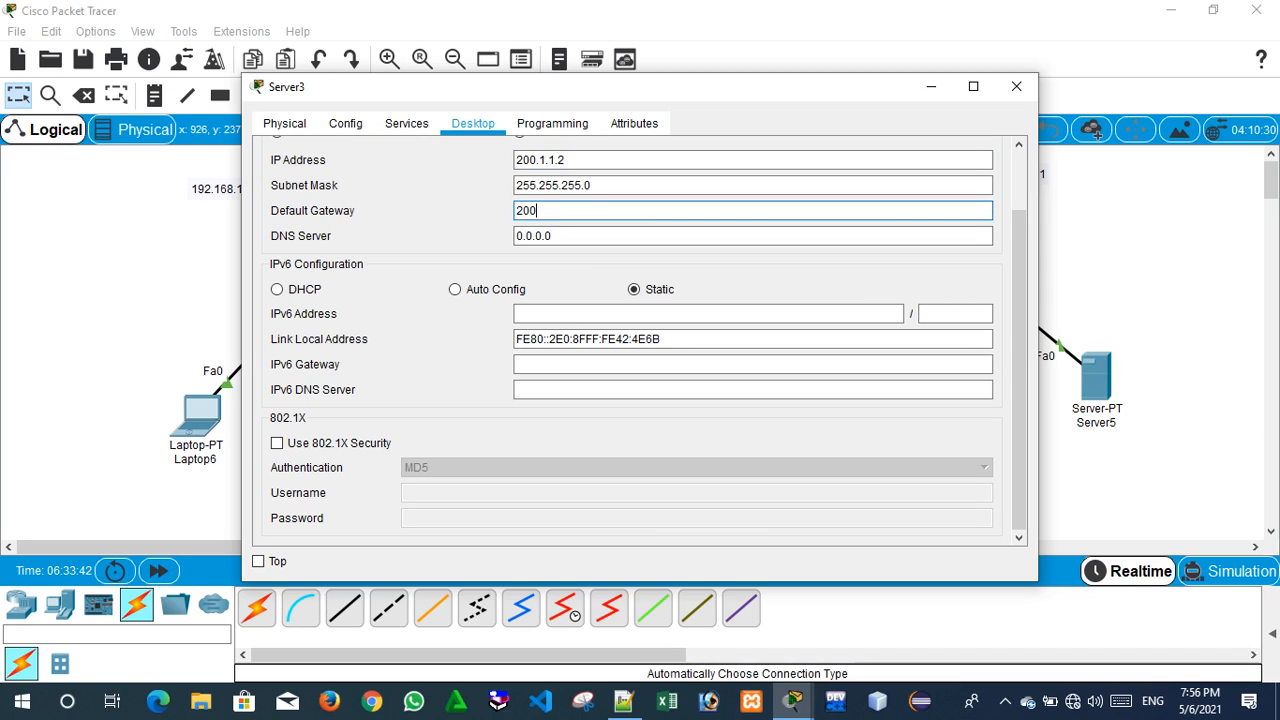
text(.1.1.1)
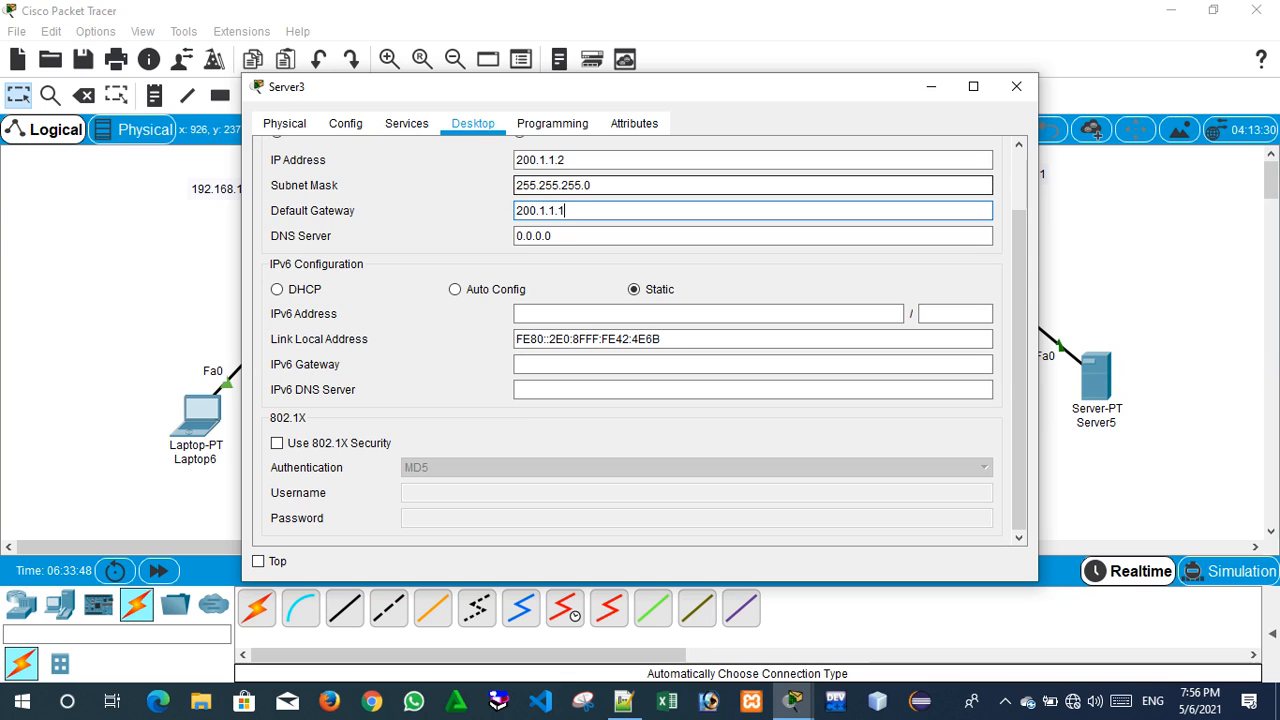
click(1016, 86)
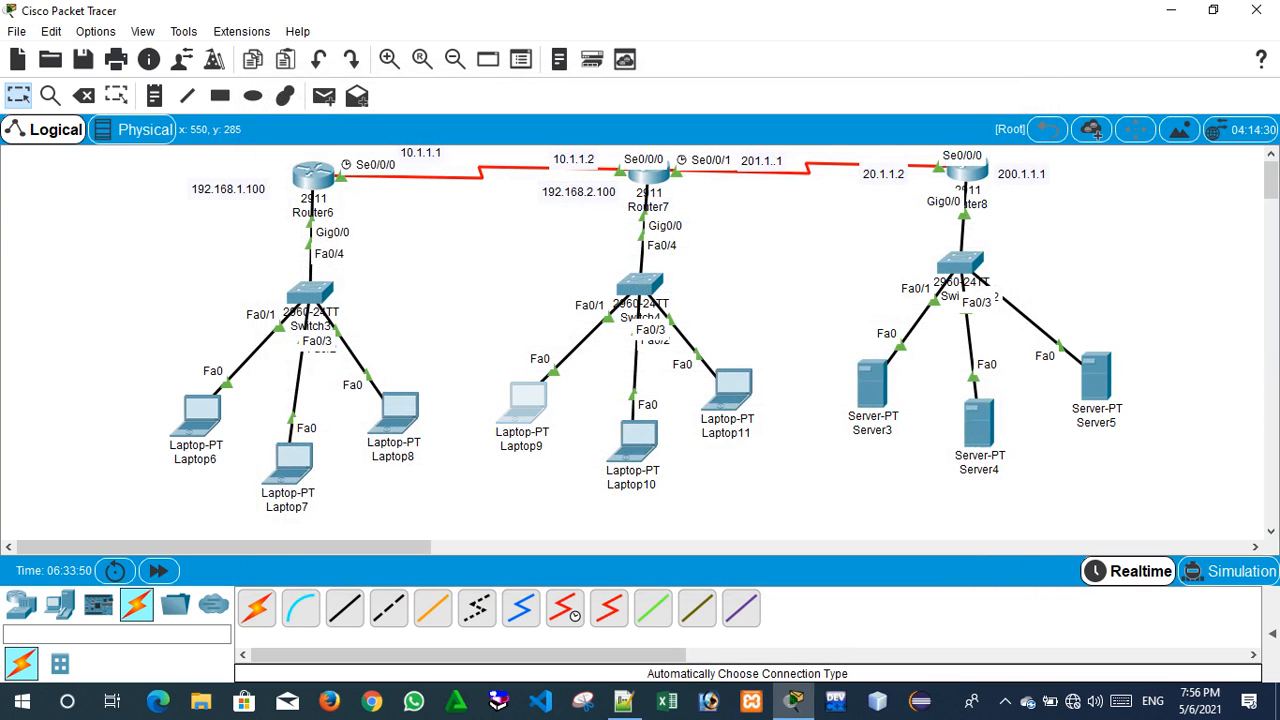
Ping Server3 at 200.1.1.2 from Laptop9's Command Prompt.
click(527, 400)
click(779, 199)
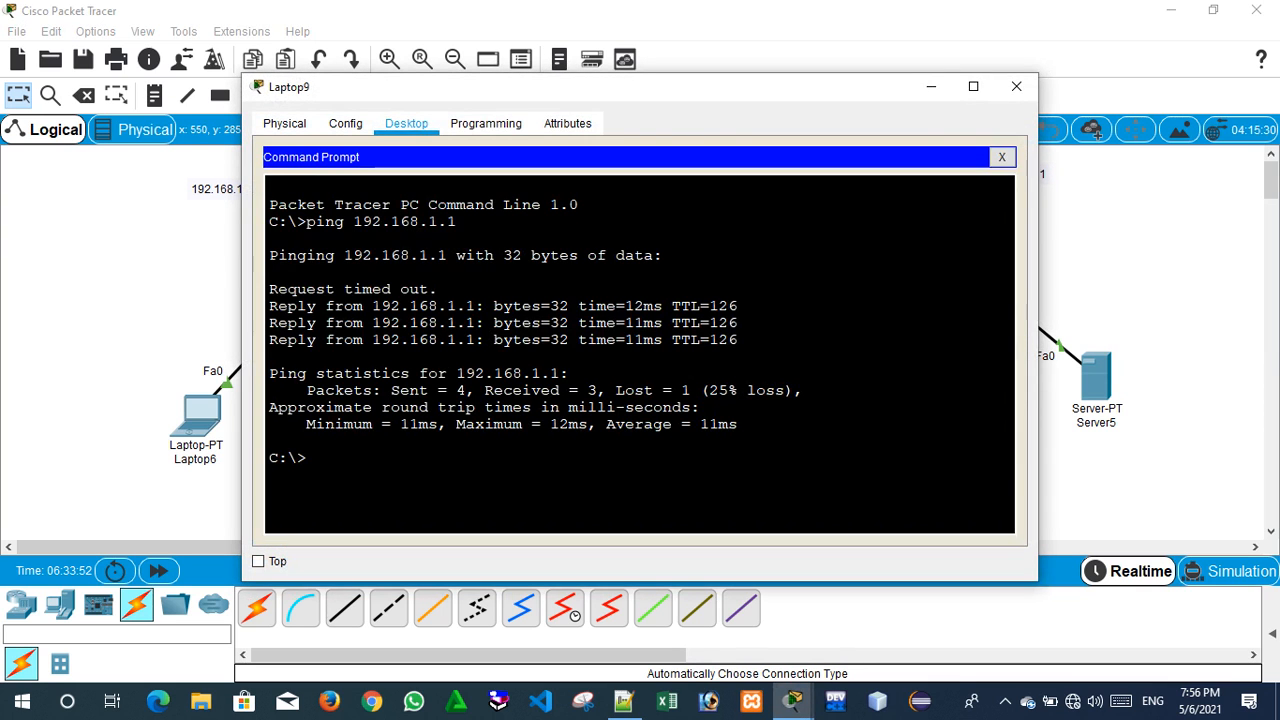
text(pi)
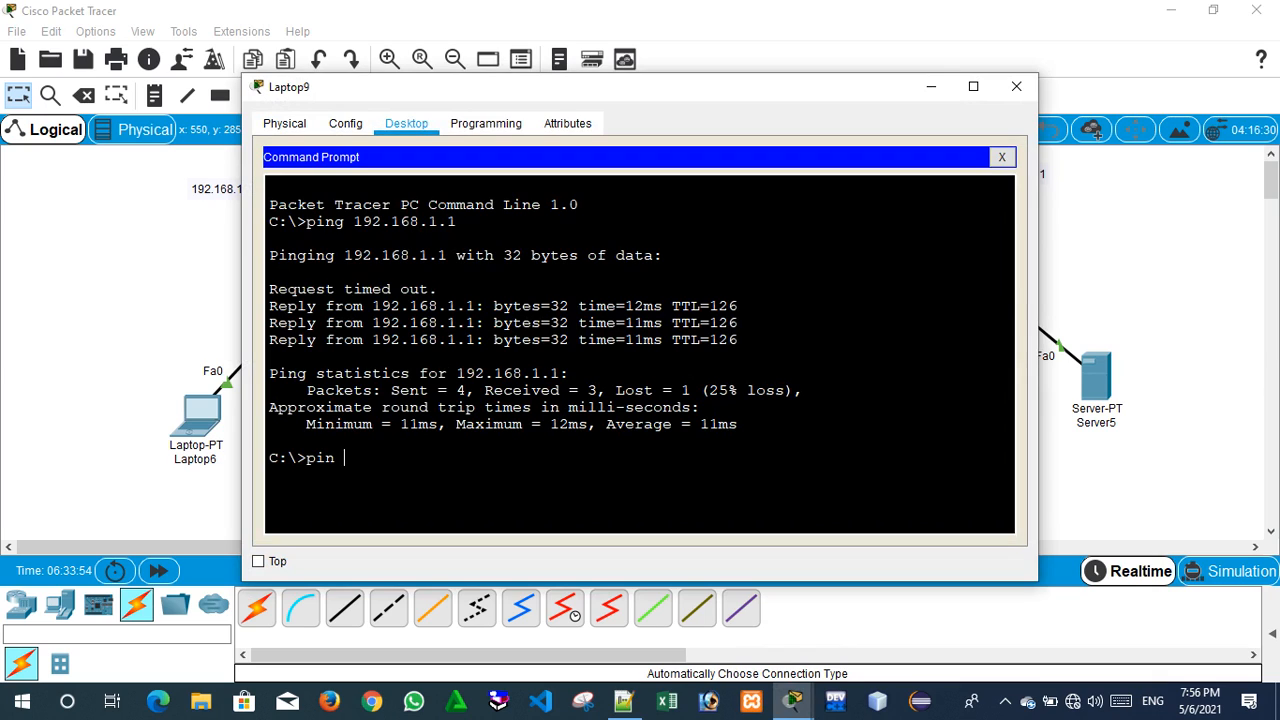
text(ng 200.!#)
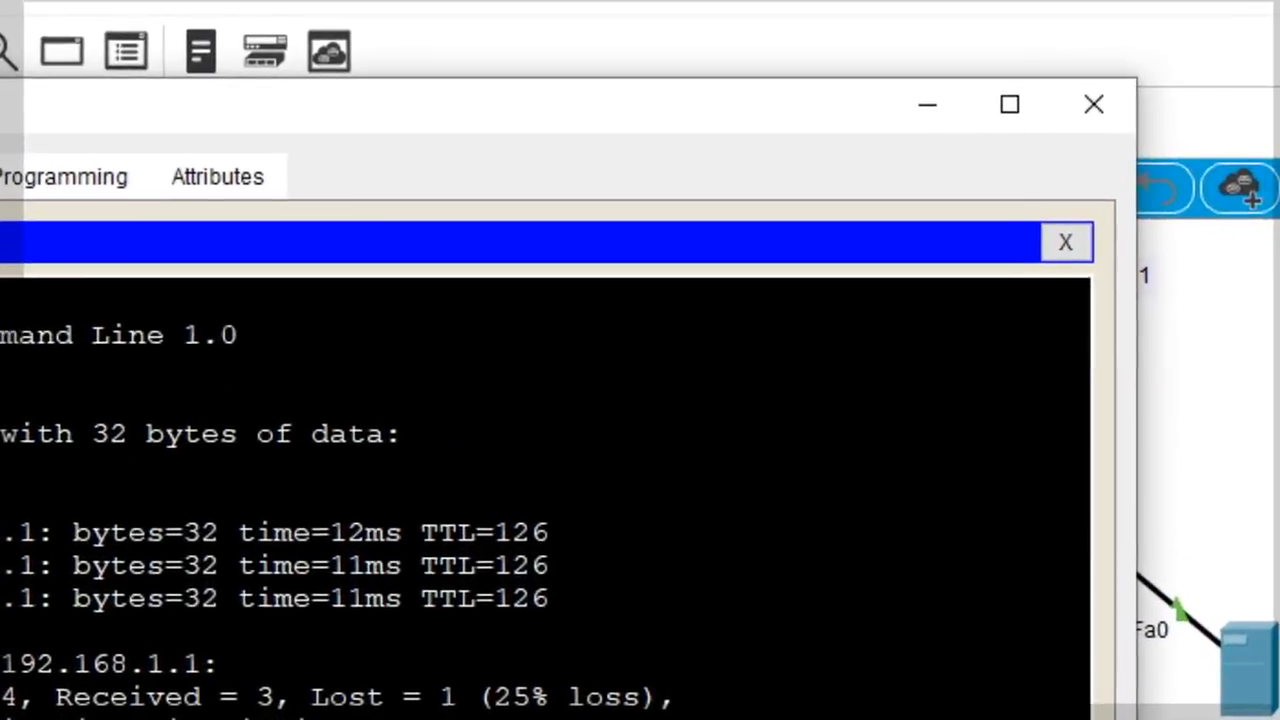
key(BackSpace)
key(BackSpace)
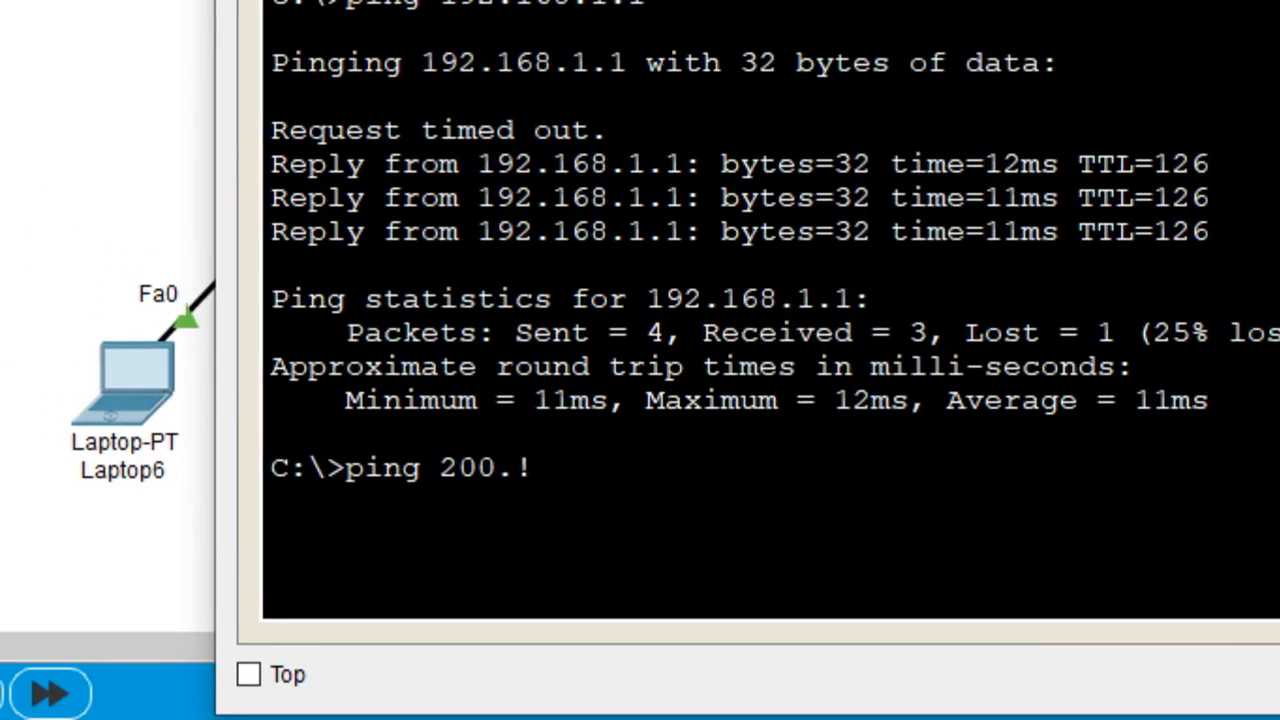
text(1.)
text(1.)
text(!!)
key(BackSpace)
key(BackSpace)
key(BackSpace)
key(BackSpace)
text(1.2)
key(Return)
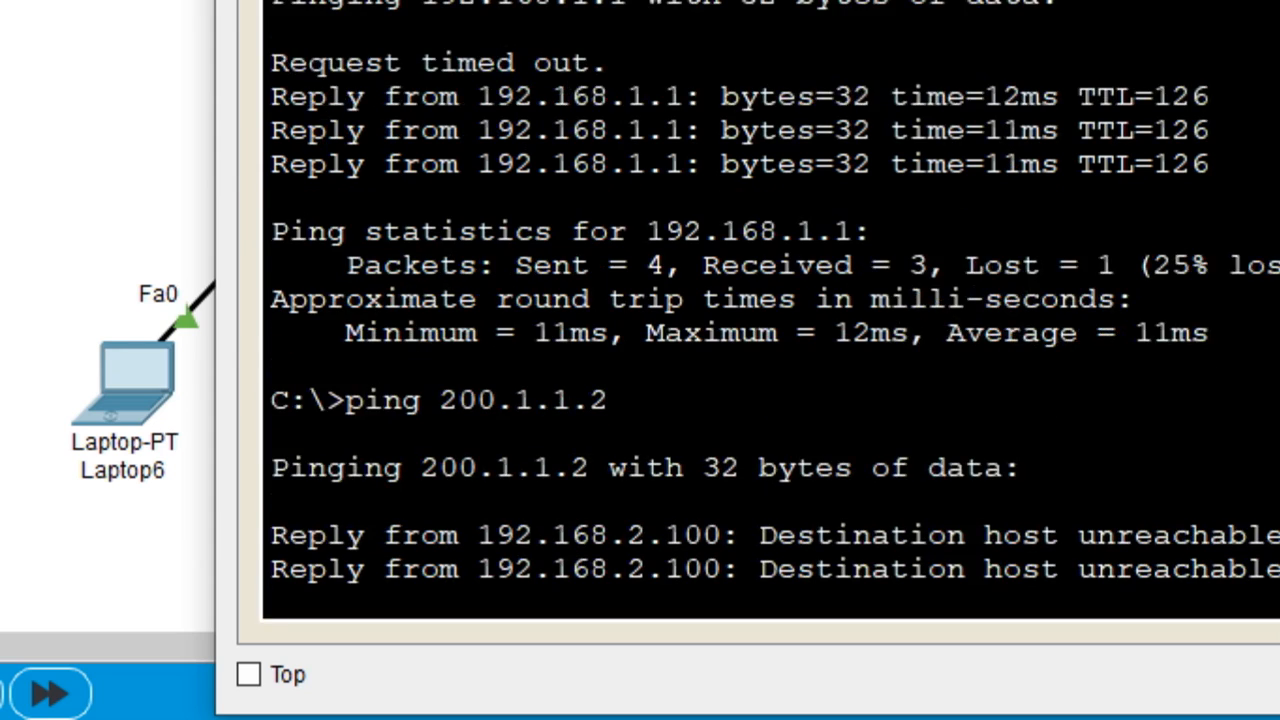
text(!)
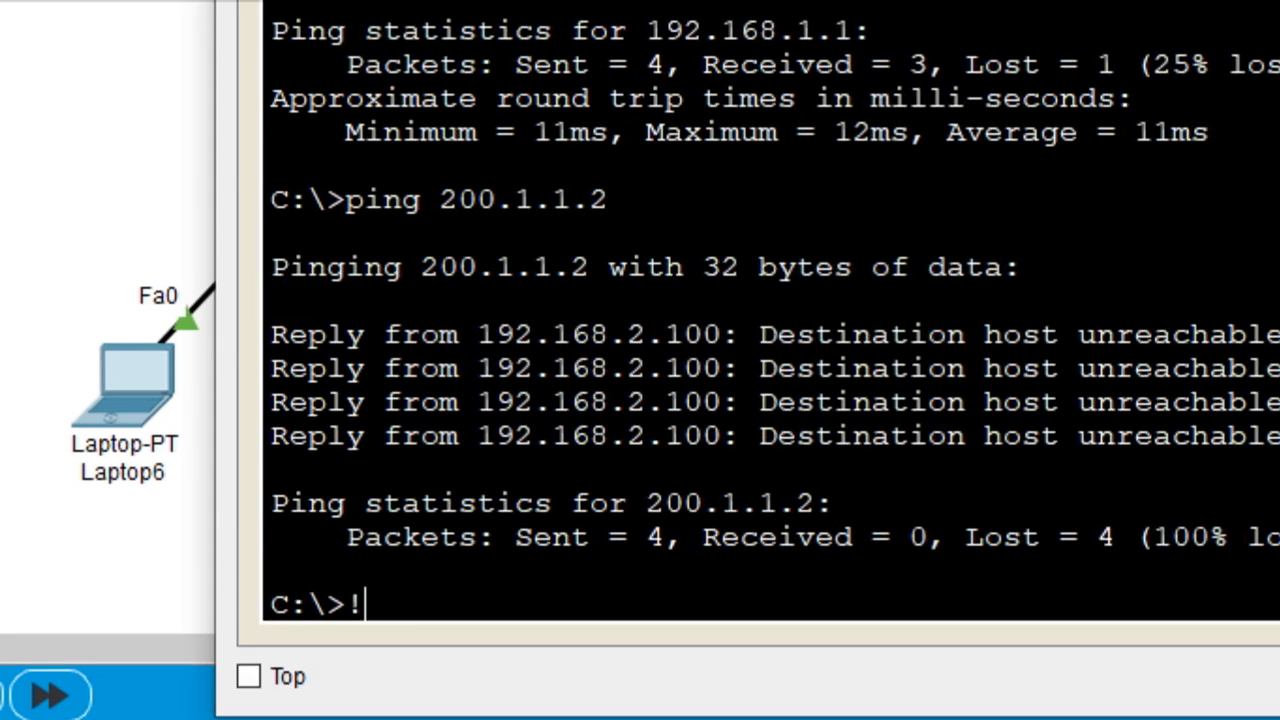
text(#)
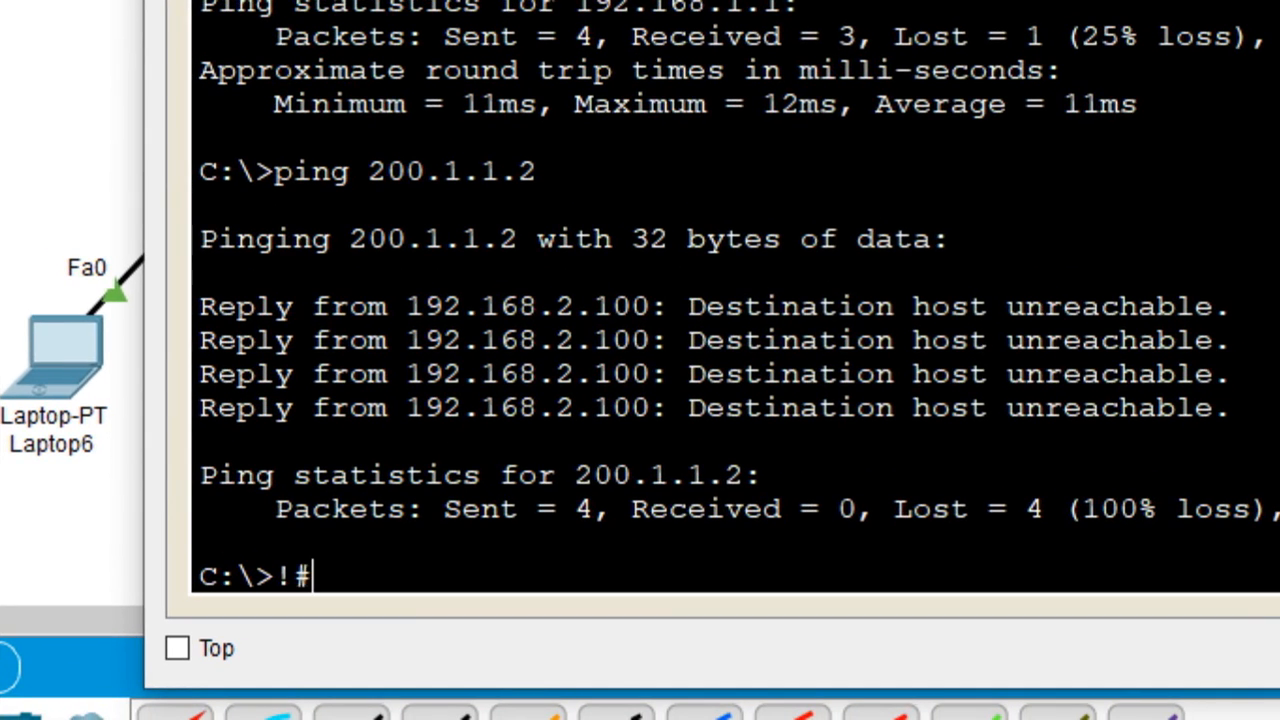
text(!#)
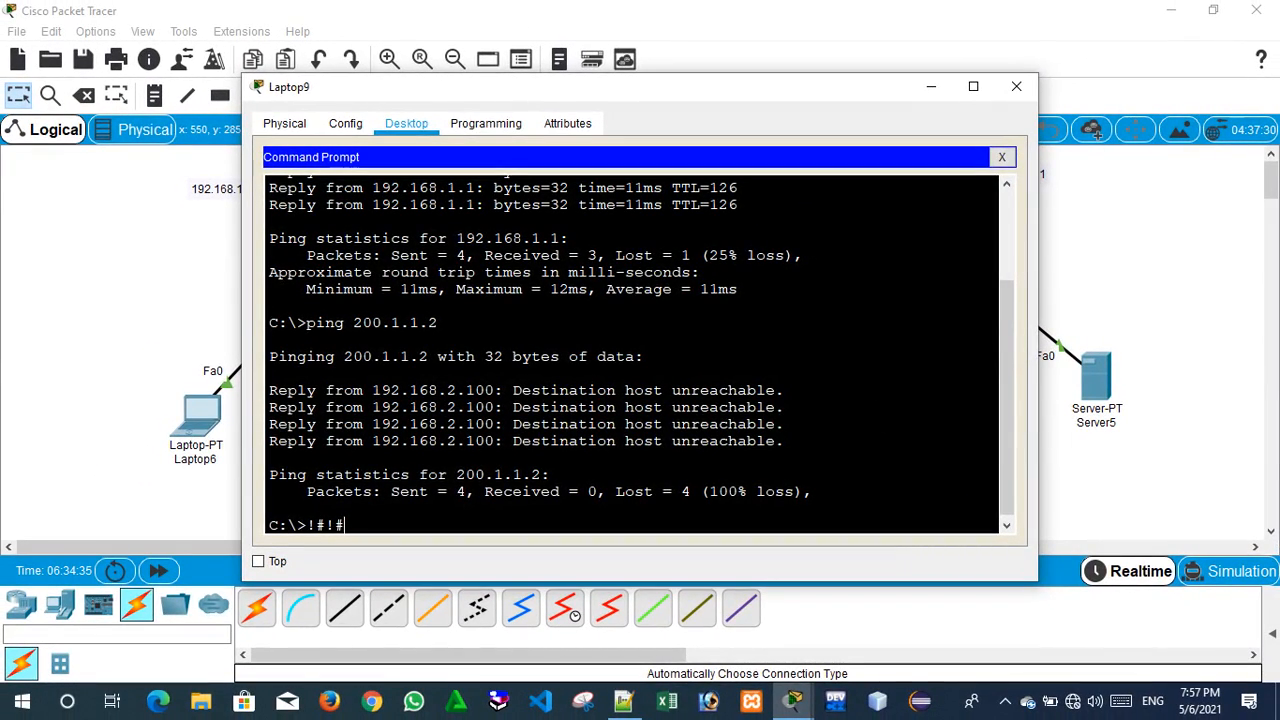
Compare the replies of the 200.1.1.2 ping with those of the earlier 192.168.1.1 ping in Laptop9's Command Prompt.
drag(512, 390, 786, 407)
click(786, 407)
drag(513, 390, 617, 390)
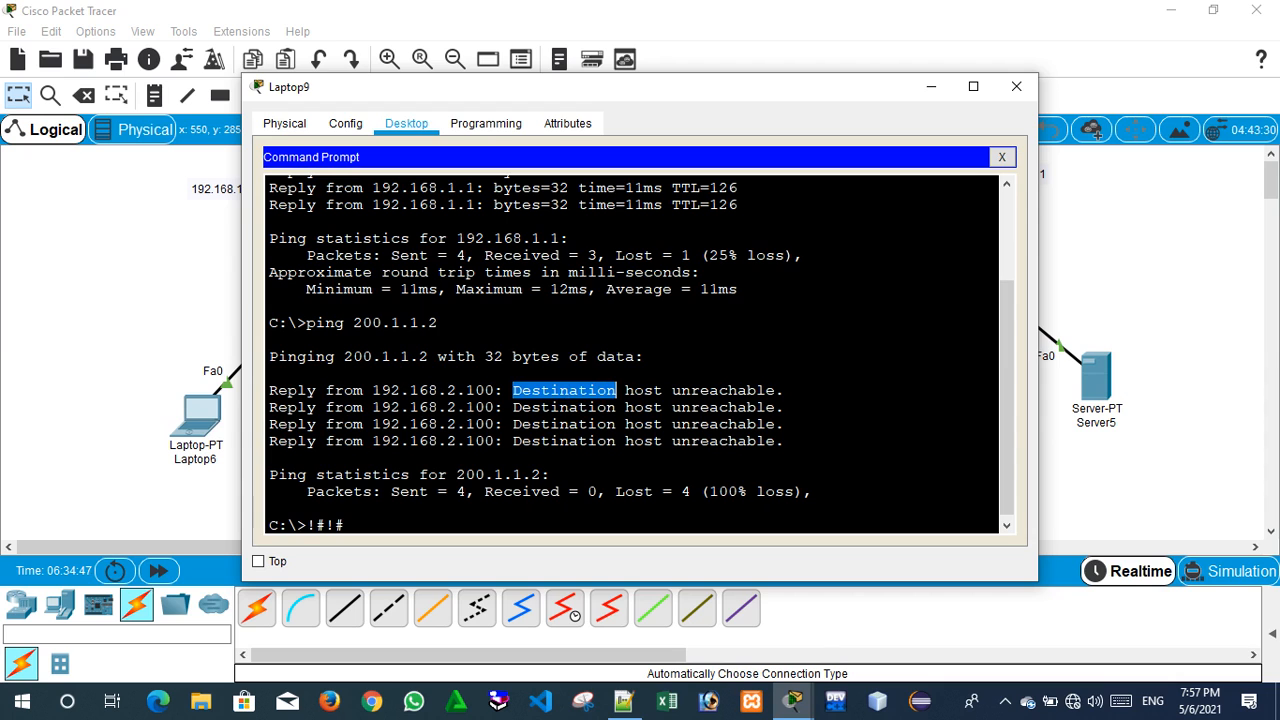
scroll(633, 355, up, 2)
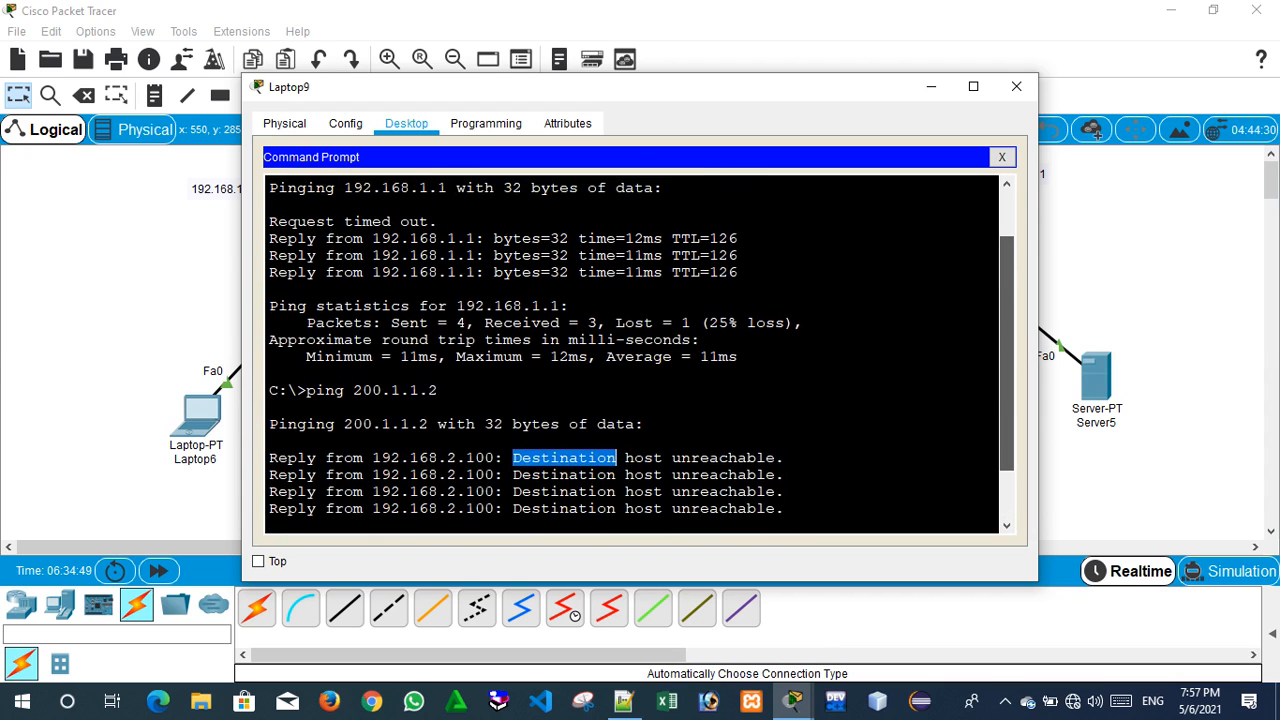
scroll(633, 355, up, 1)
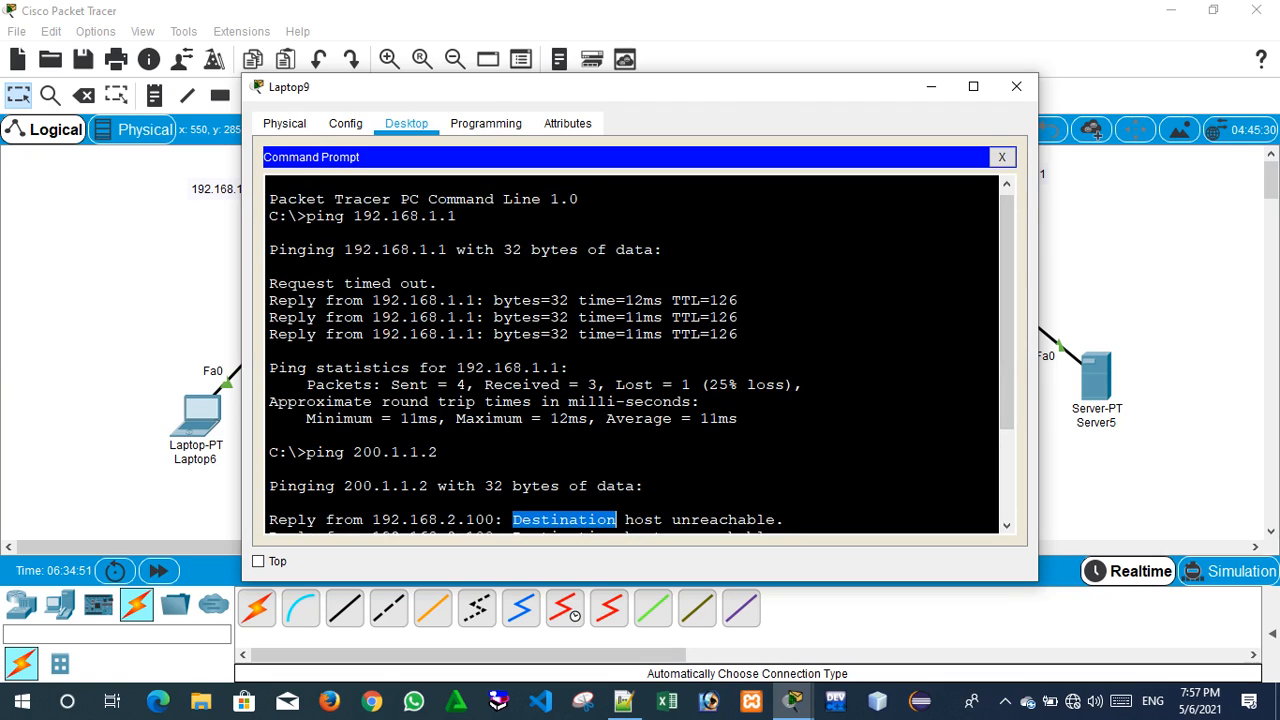
drag(476, 301, 410, 301)
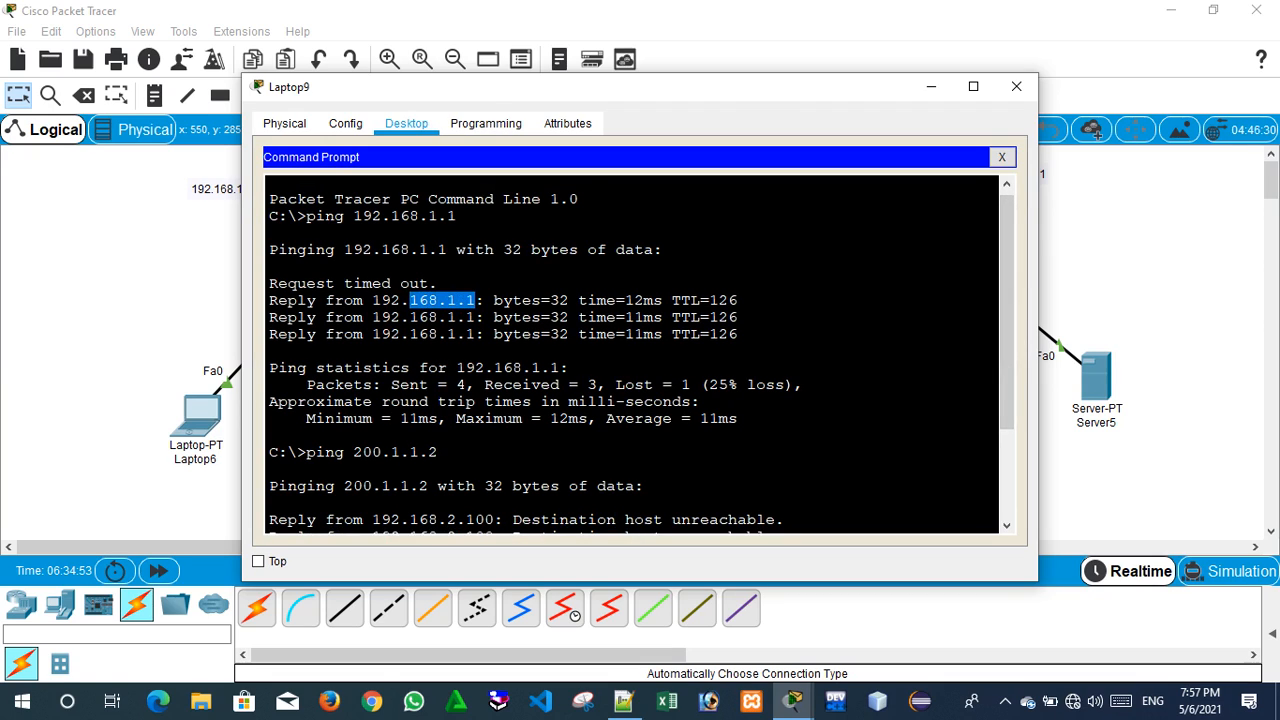
drag(551, 301, 738, 301)
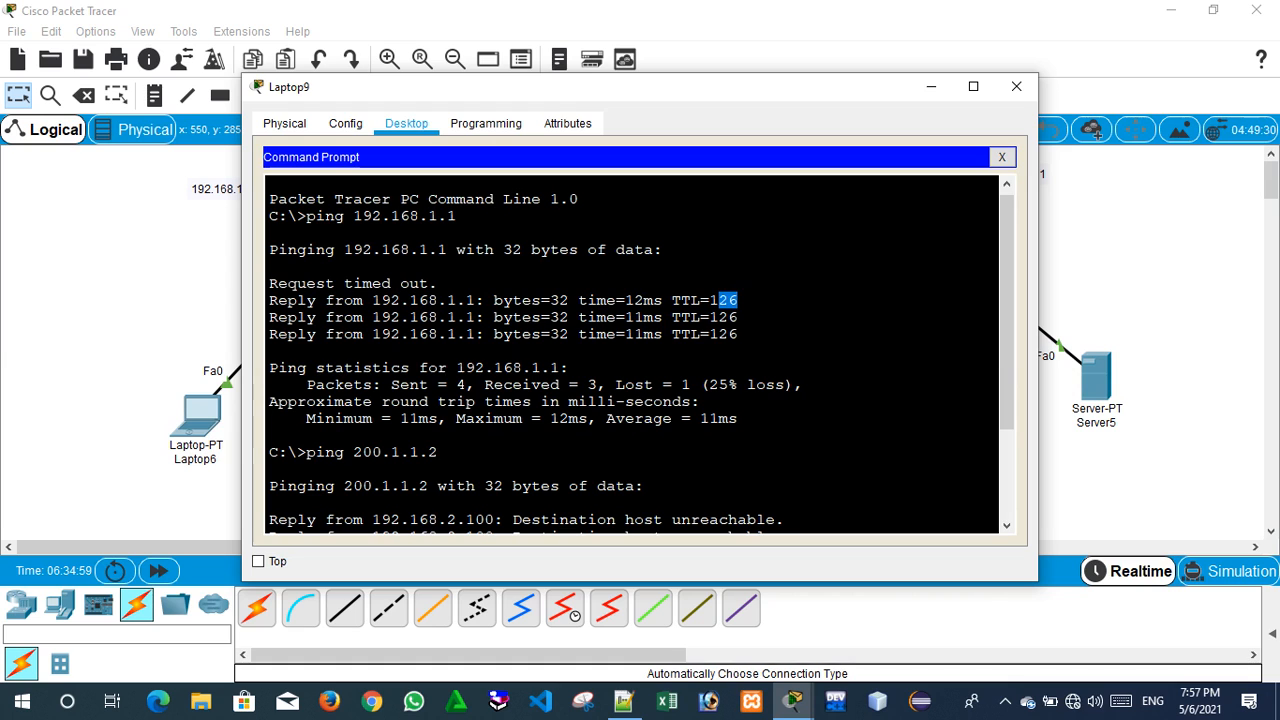
Close Laptop9's window and open Router7's CLI at a fresh global configuration prompt.
click(1016, 86)
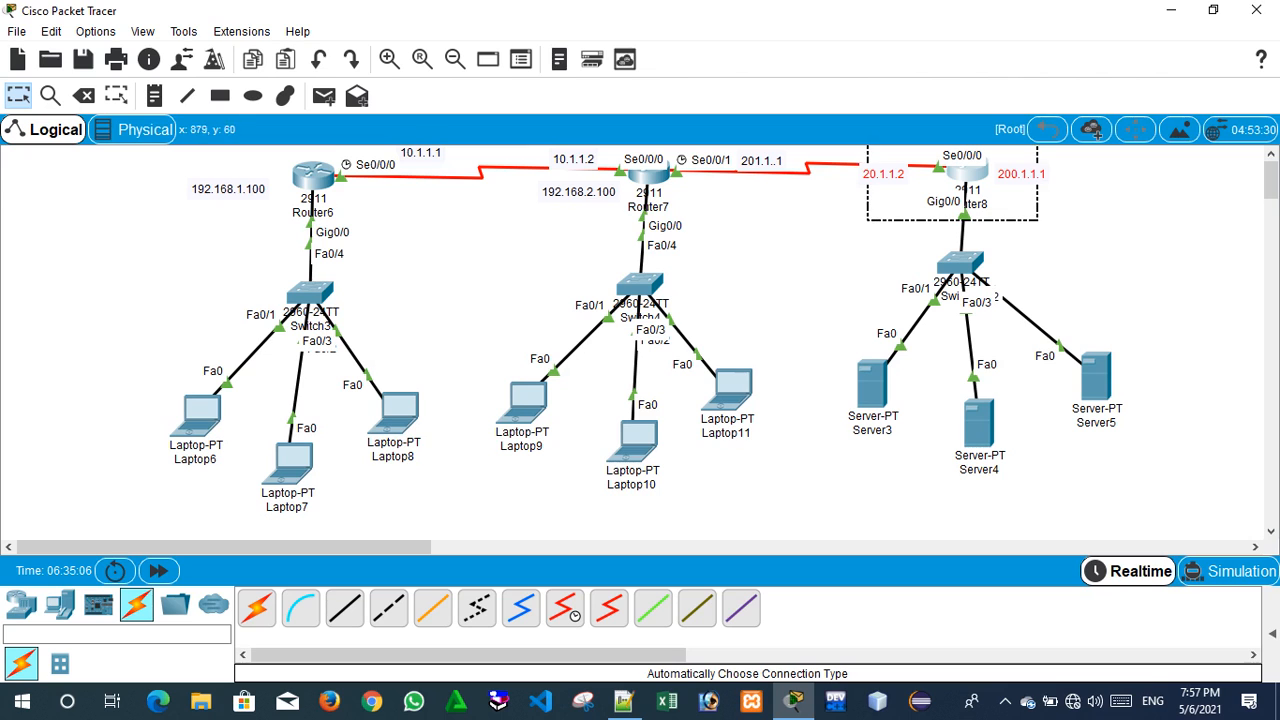
click(648, 174)
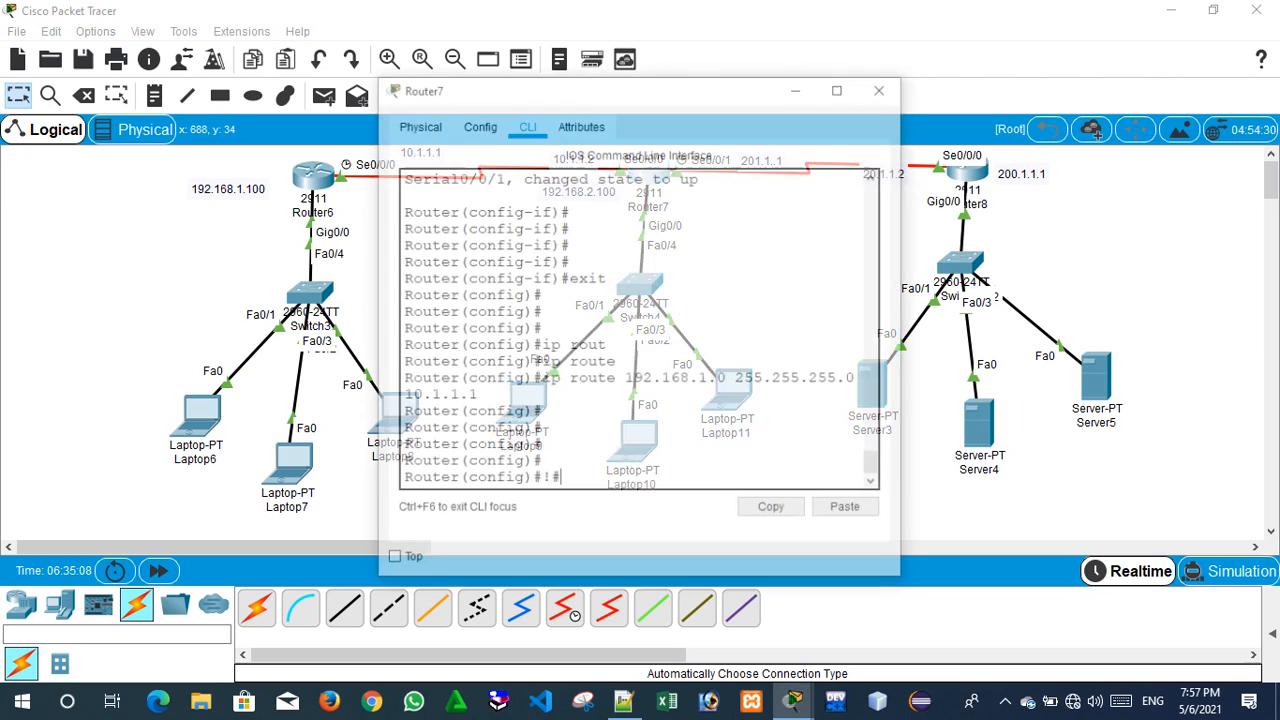
click(841, 86)
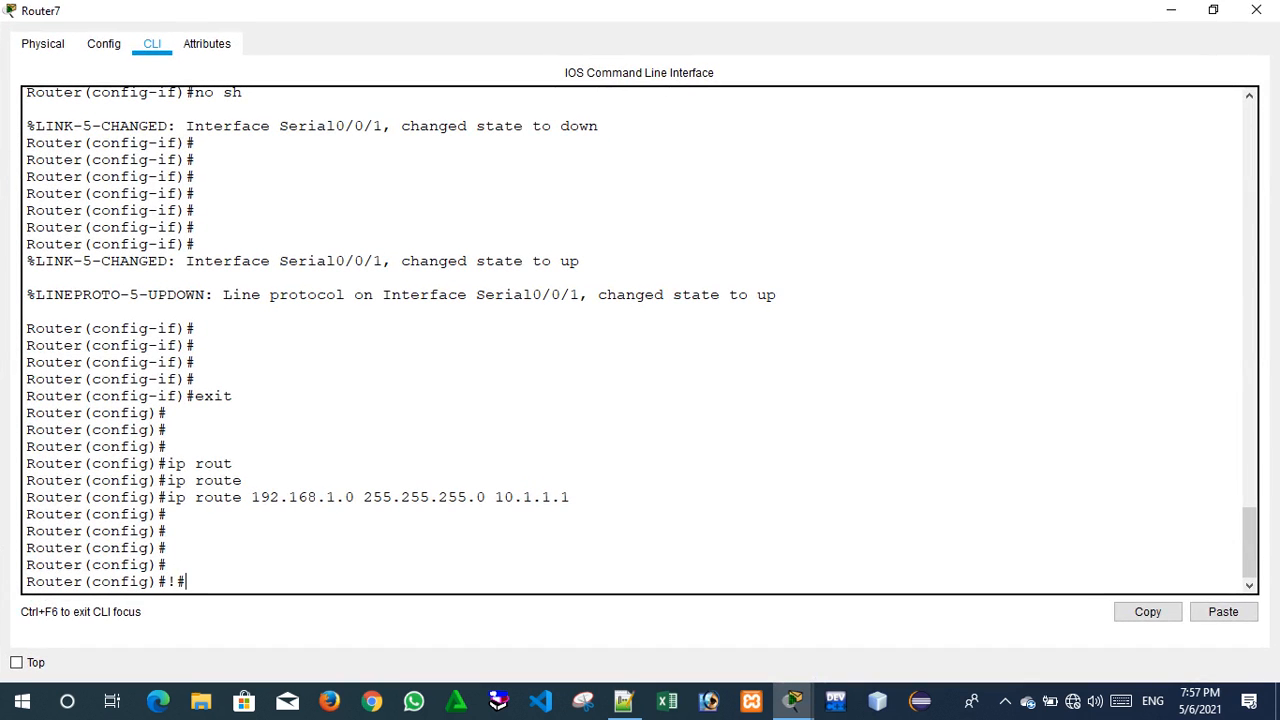
click(1213, 10)
key(Return)
key(Return)
key(Return)
text(!#)
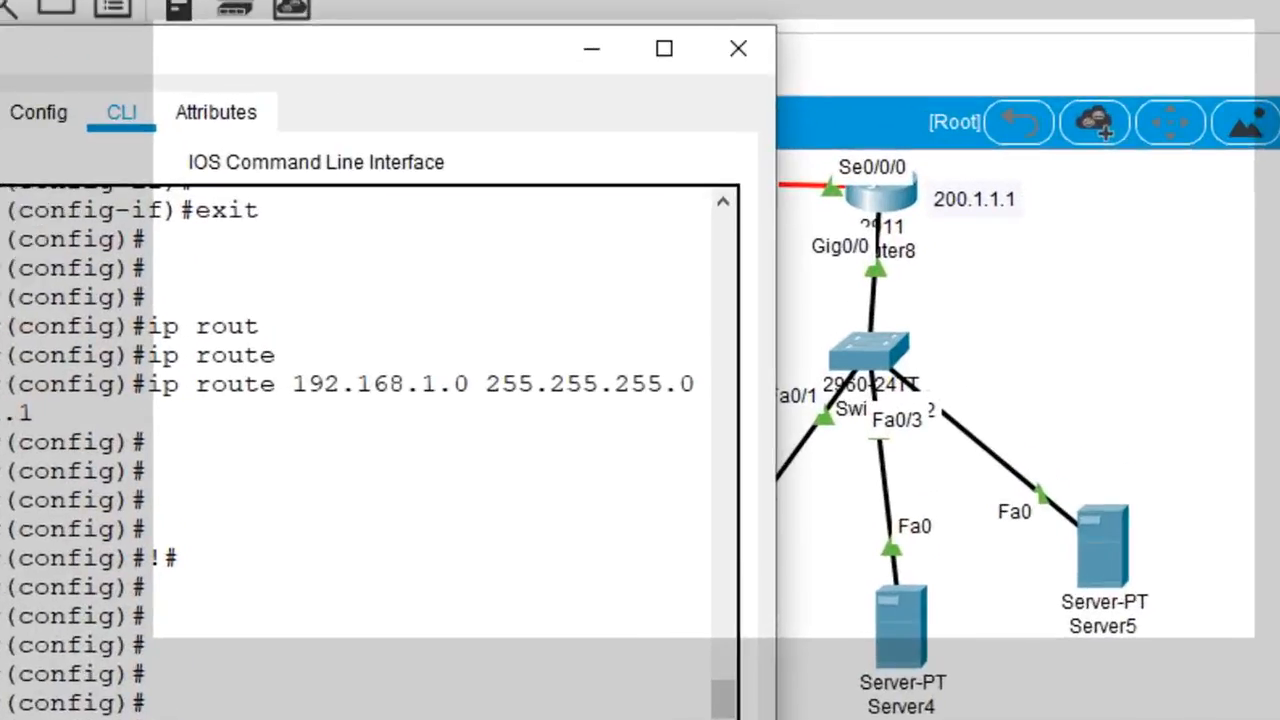
key(Return)
key(Return)
Begin a static route command on Router7 for network 200.1.1.0 with mask 255.255.255.0 and uncover Router8's address labels.
text(ip)
text( rout)
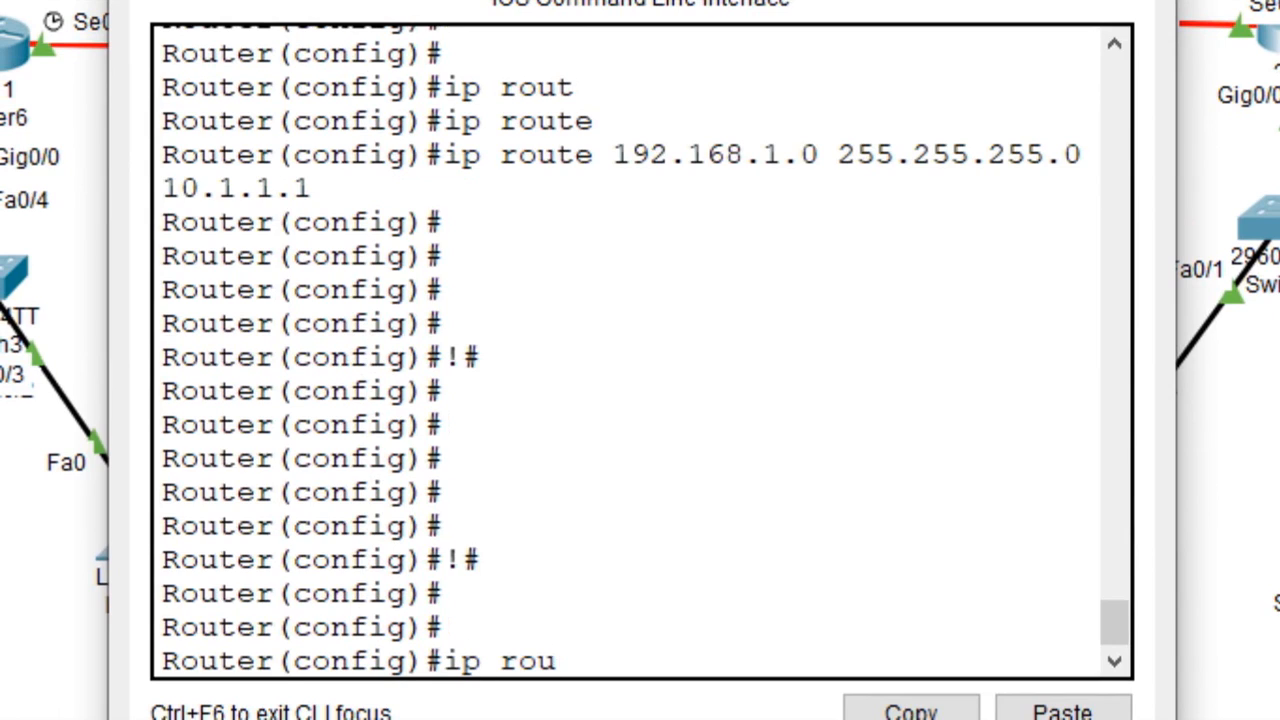
key(Tab)
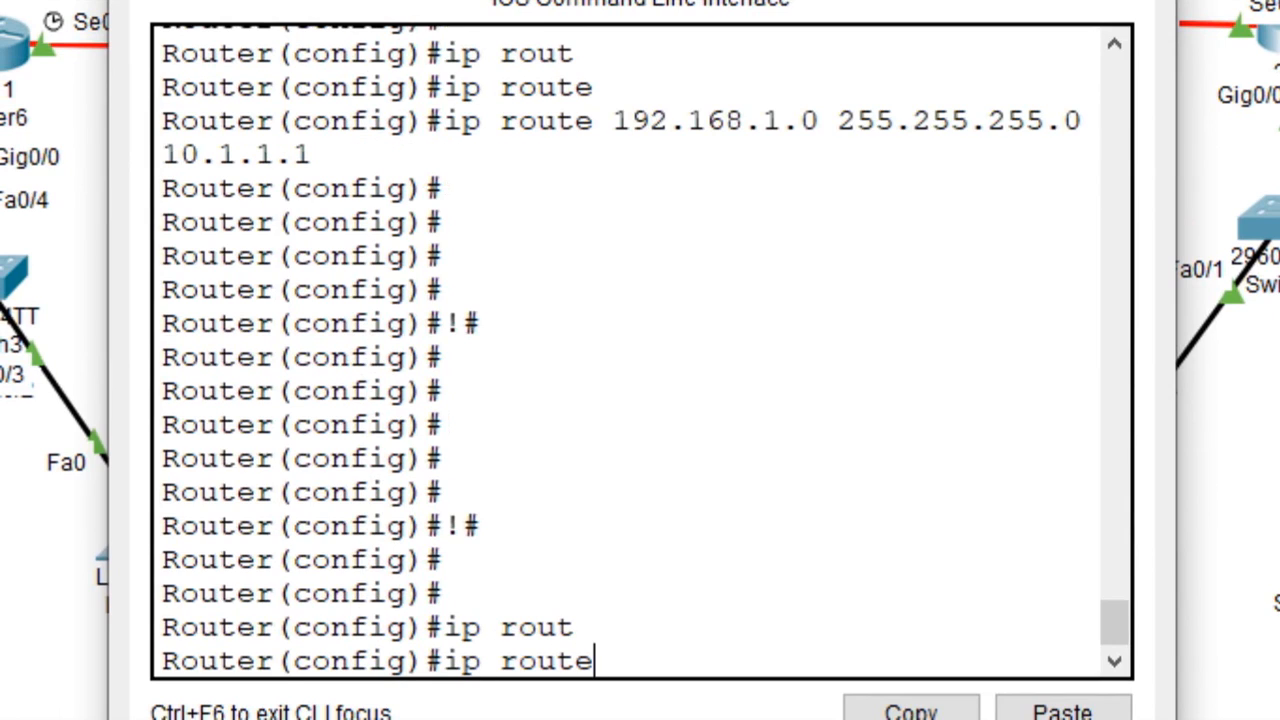
text(e)
key(Tab)
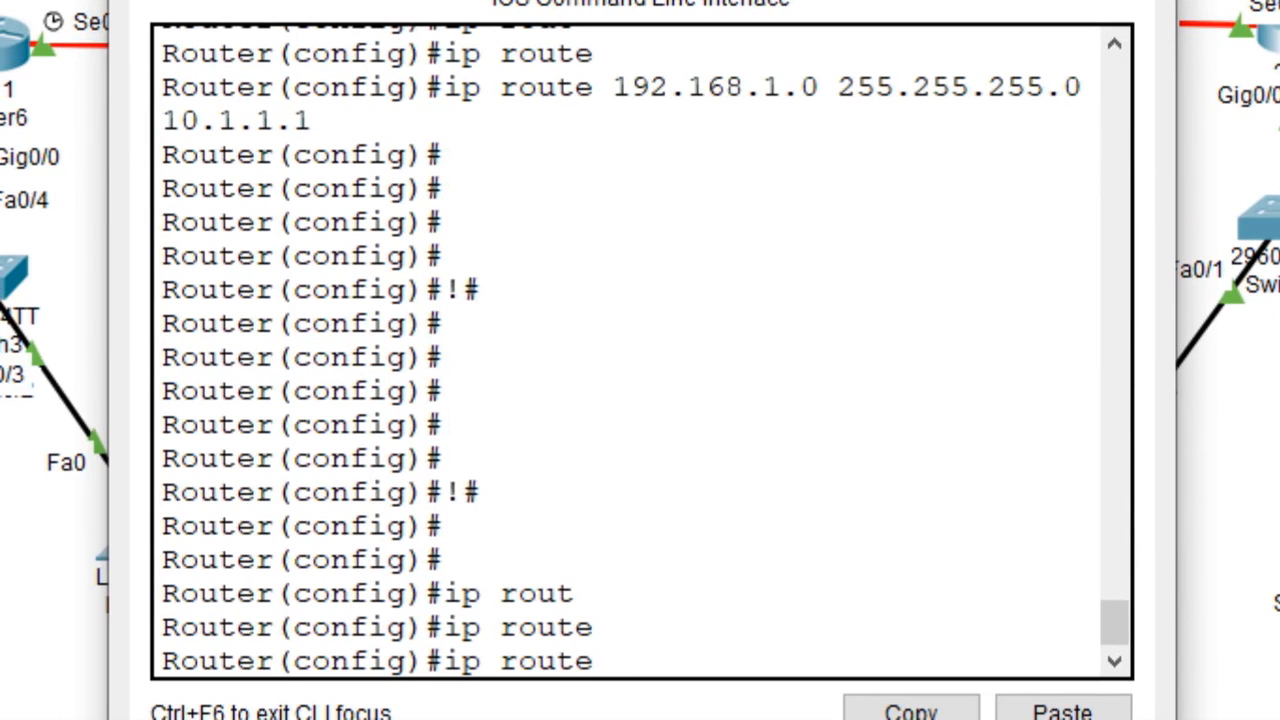
text(200.1.1.1)
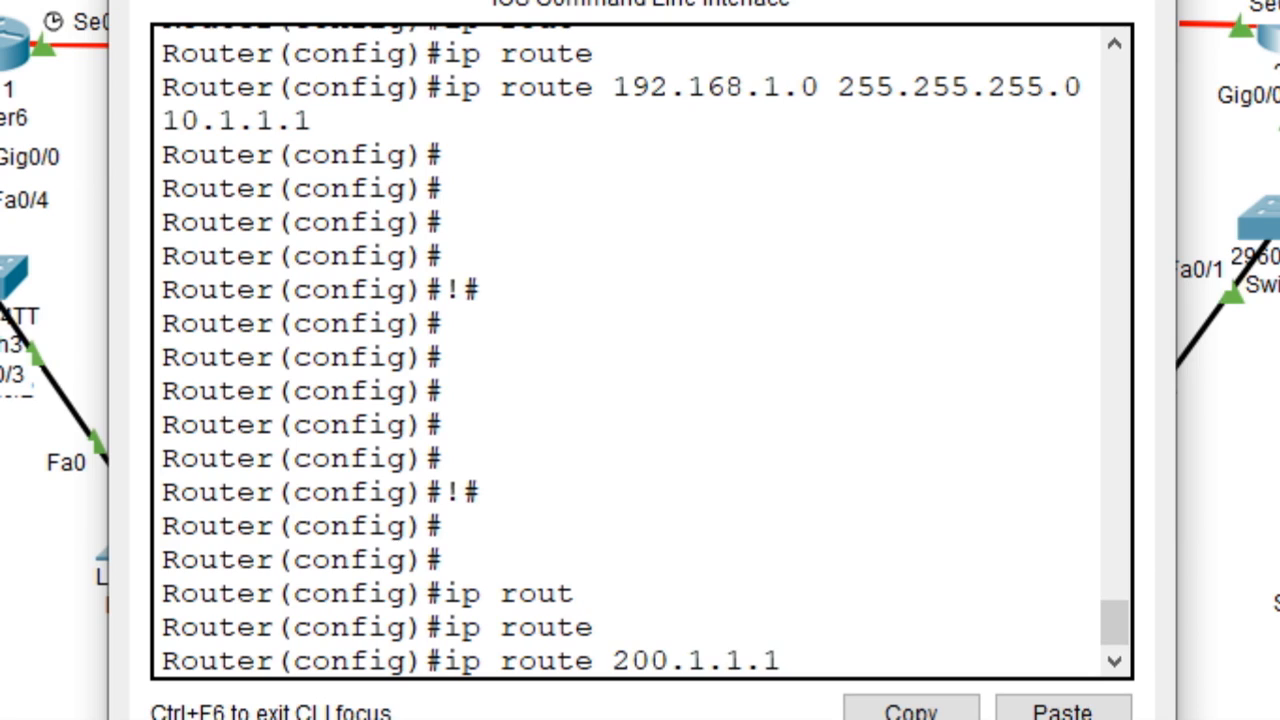
key(BackSpace)
text(0 25)
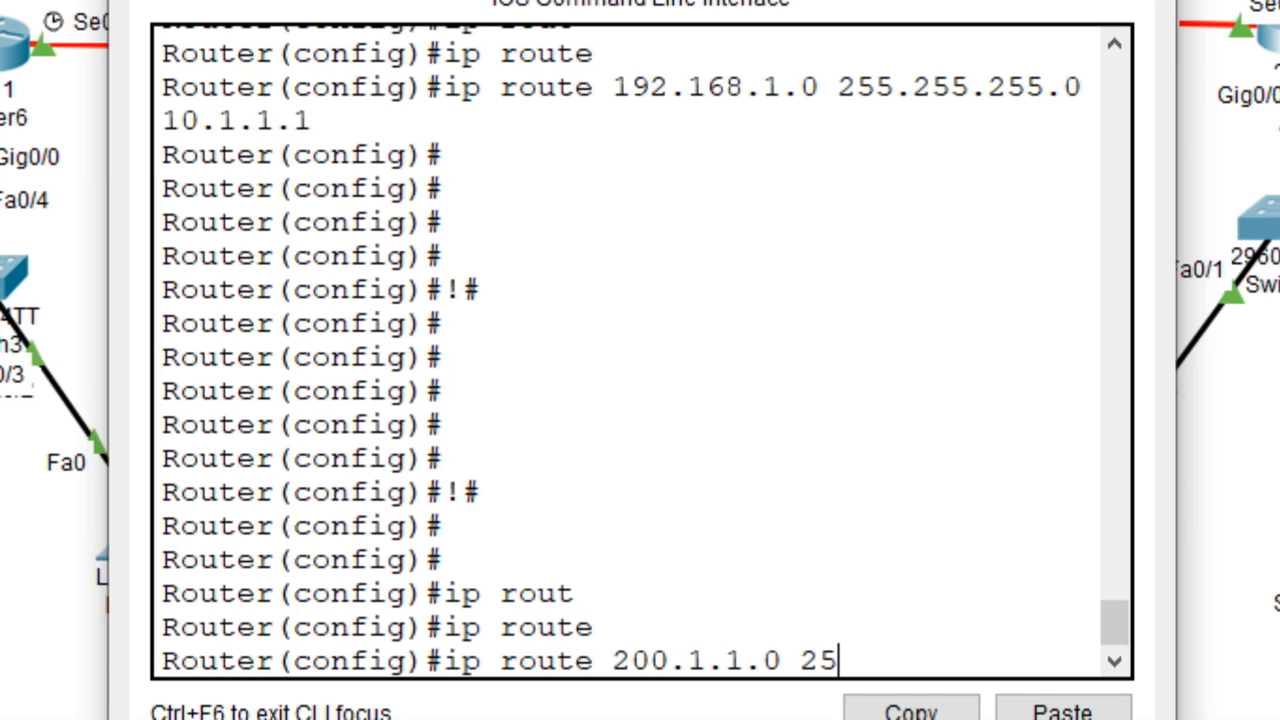
text(5.255.255)
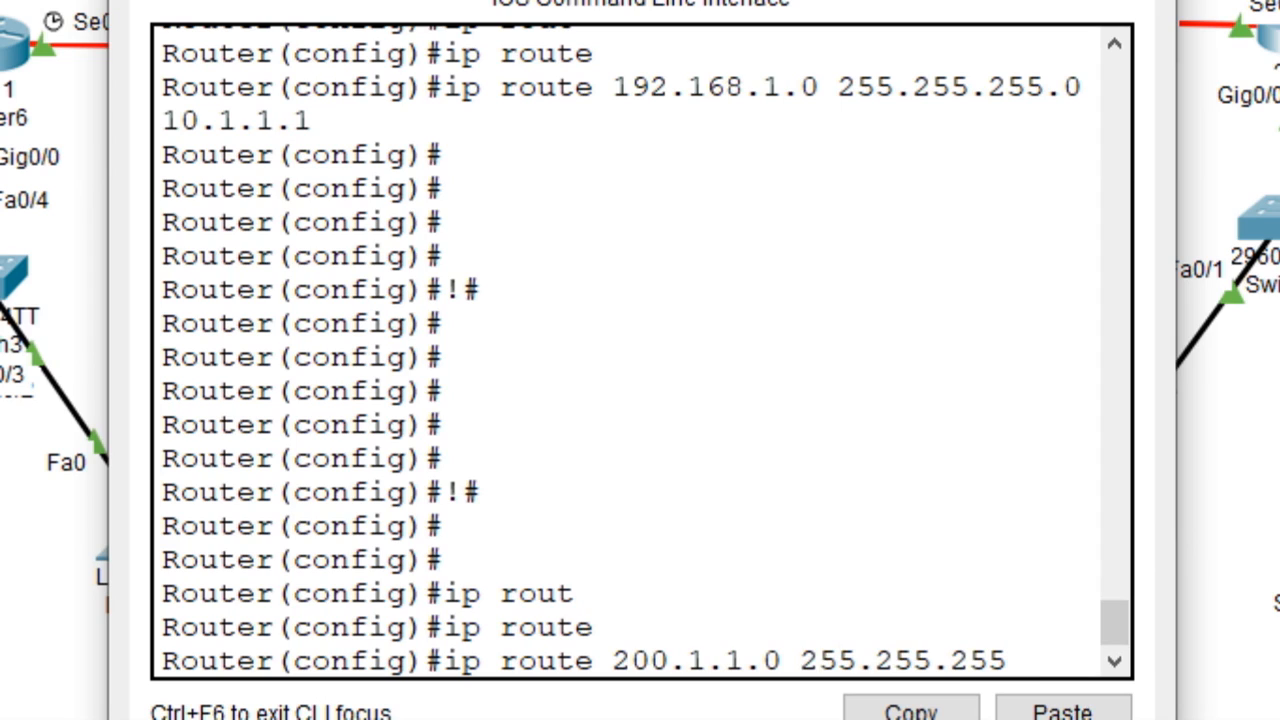
text(.0 !)
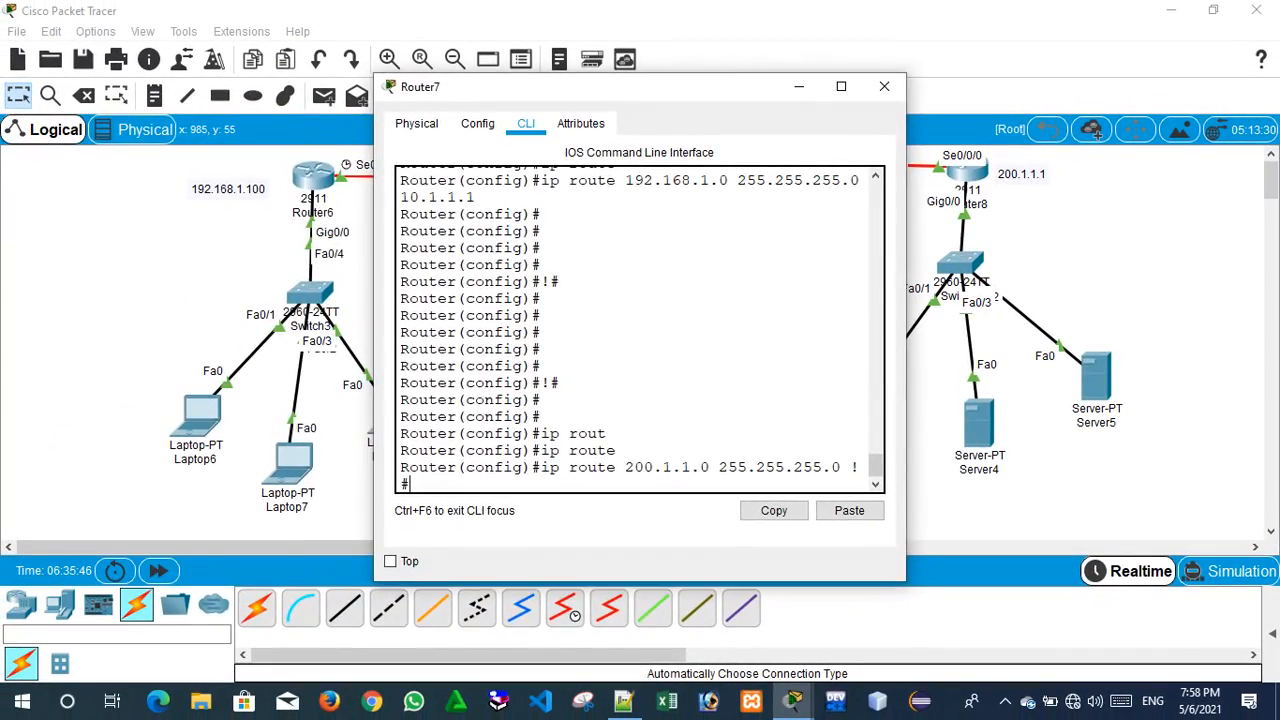
drag(703, 90, 562, 157)
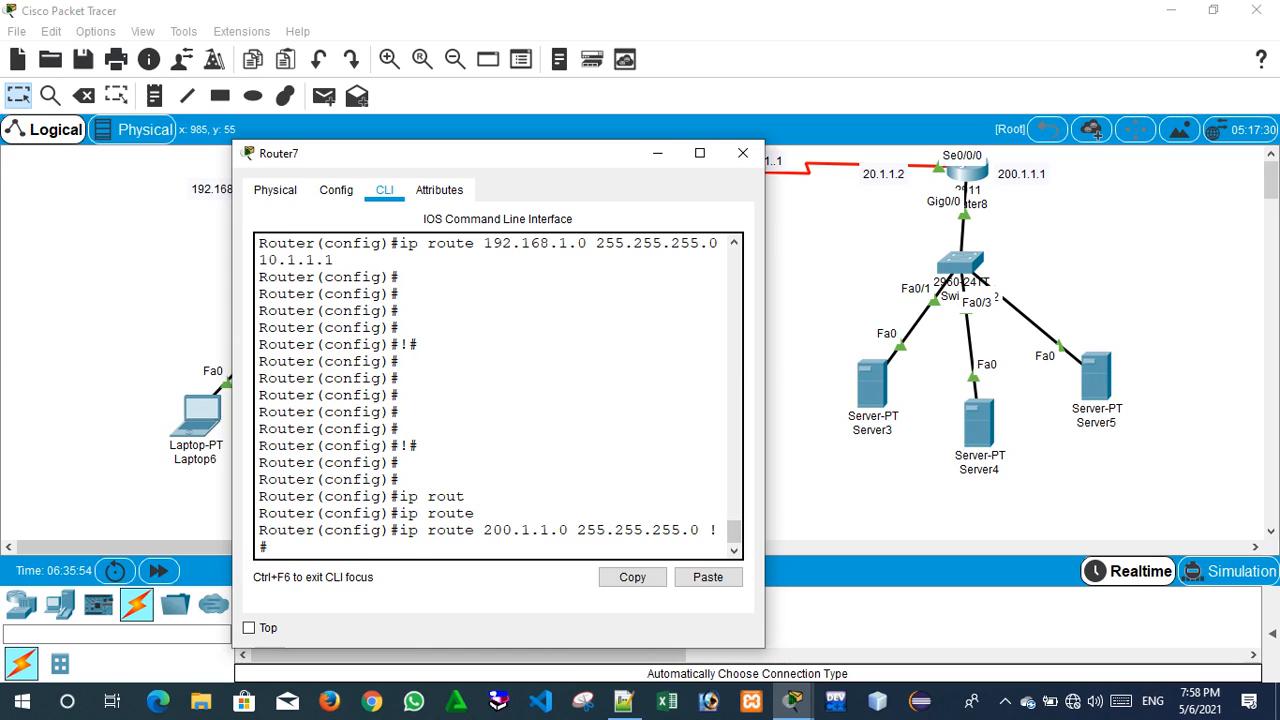
key(BackSpace)
key(BackSpace)
key(BackSpace)
key(BackSpace)
key(BackSpace)
key(BackSpace)
key(BackSpace)
key(BackSpace)
key(BackSpace)
key(BackSpace)
text(ip route 192.168.1.0 255.255.255.0 10.1.1.1)
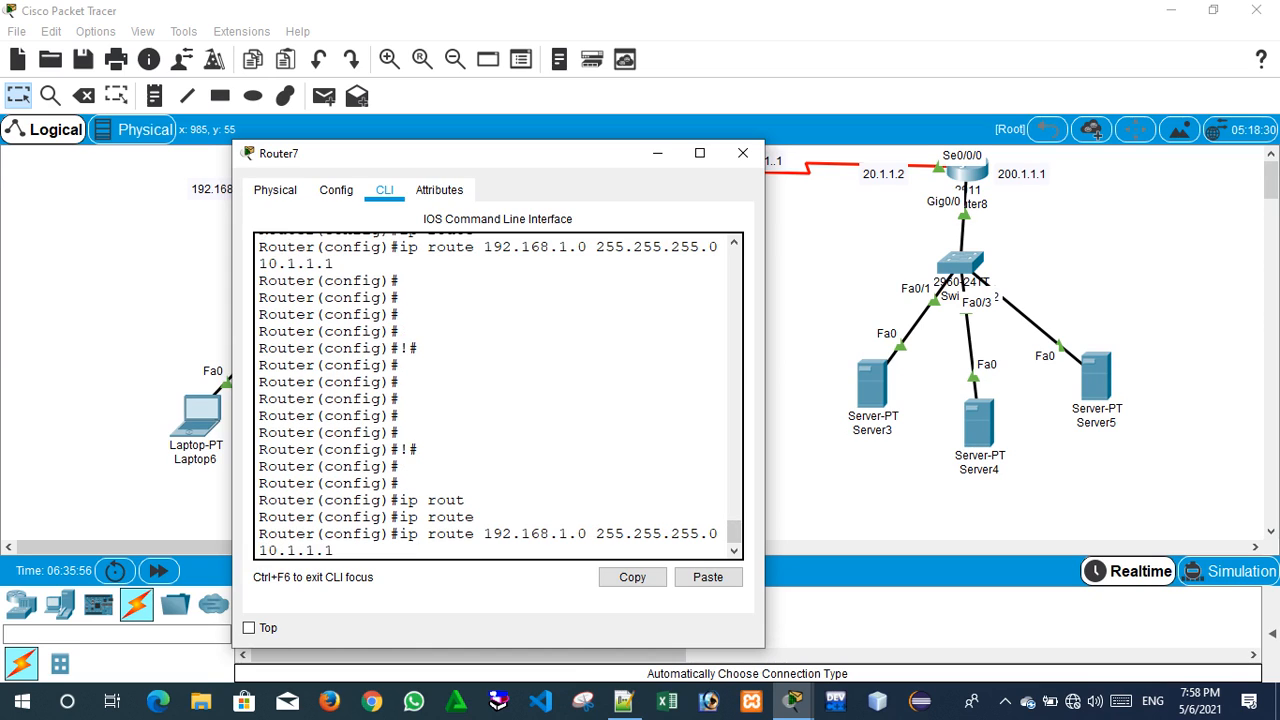
key(BackSpace)
key(BackSpace)
key(BackSpace)
key(BackSpace)
key(BackSpace)
key(BackSpace)
key(BackSpace)
key(BackSpace)
key(BackSpace)
key(BackSpace)
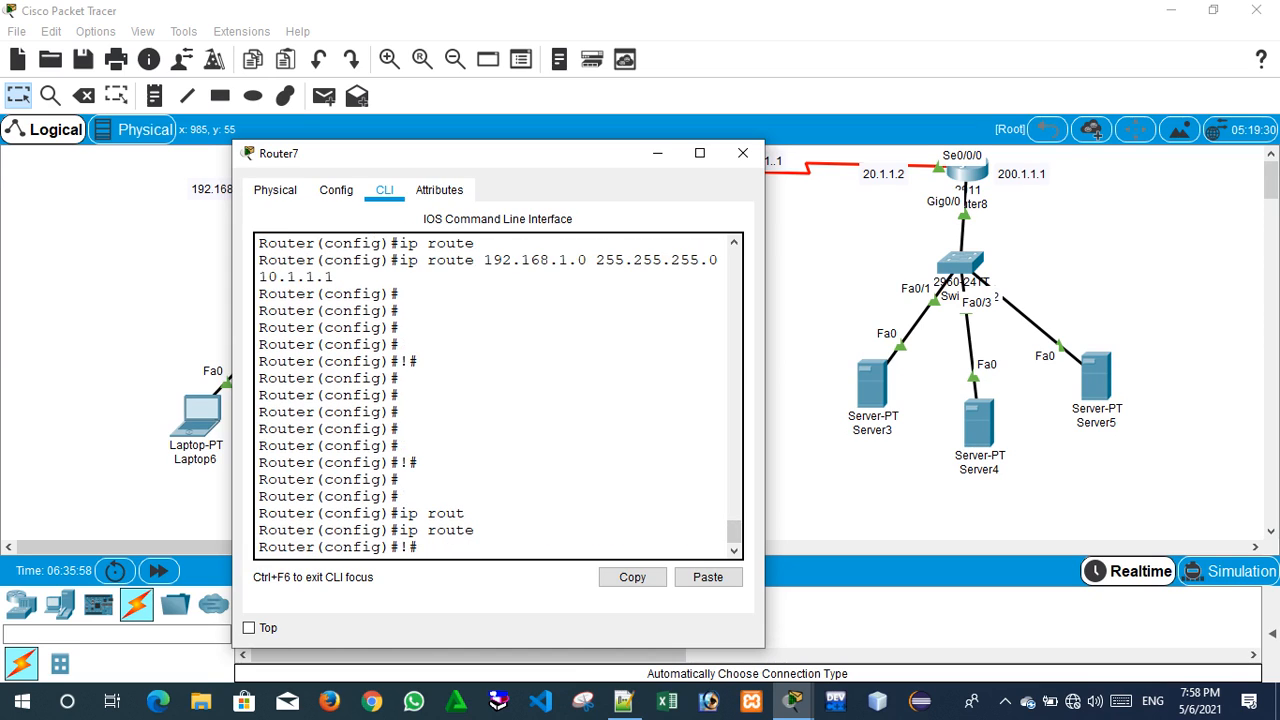
Add Router7's static route to 200.1.1.0 255.255.255.0 with next hop 20.1.1.2 and close its window.
text(ip route 200.1.1.0 255.255.255.0)
click(700, 152)
key(Up)
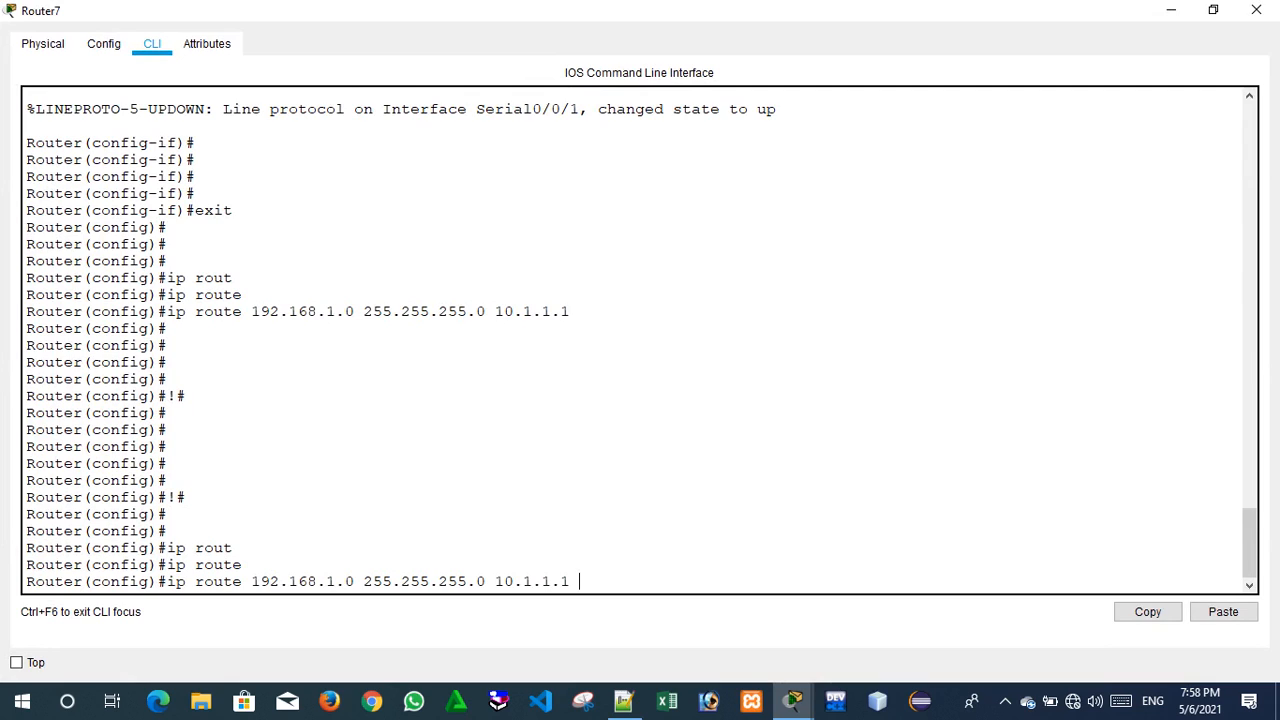
key(Up)
key(Up)
key(Up)
key(Down)
key(Down)
key(Down)
key(Down)
key(Up)
key(Down)
key(Up)
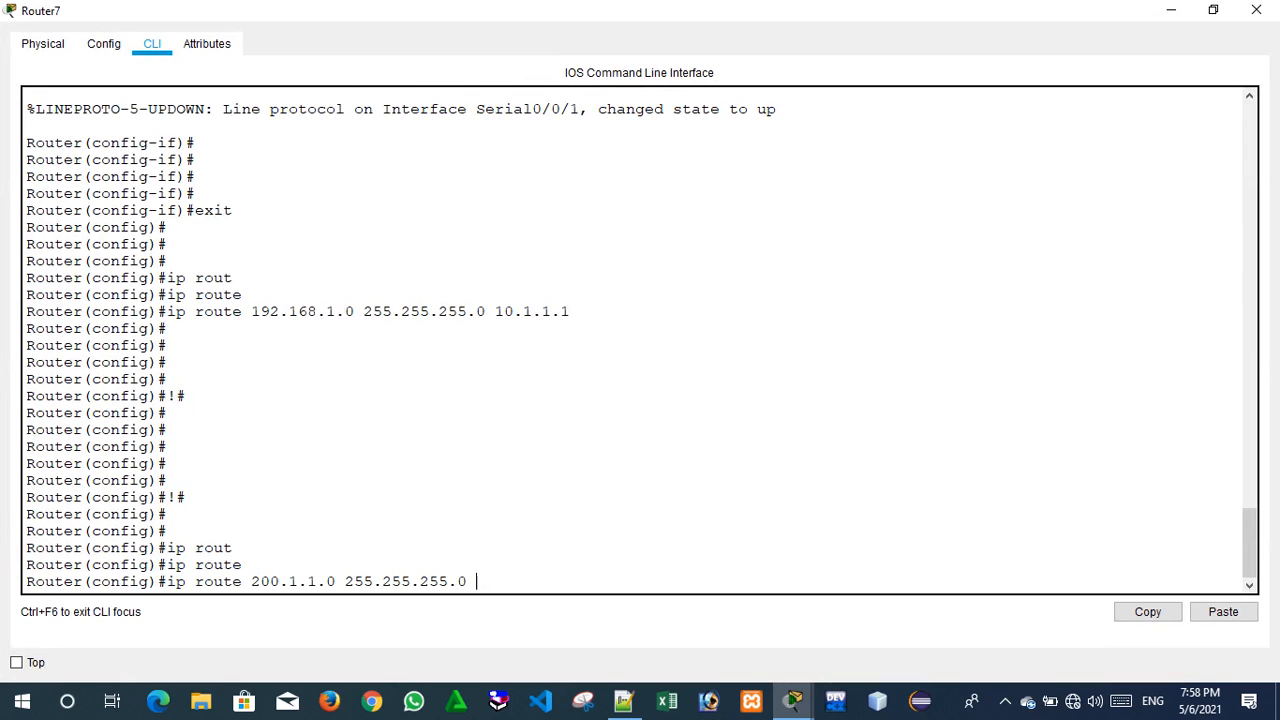
text(20.1.1.2)
key(Return)
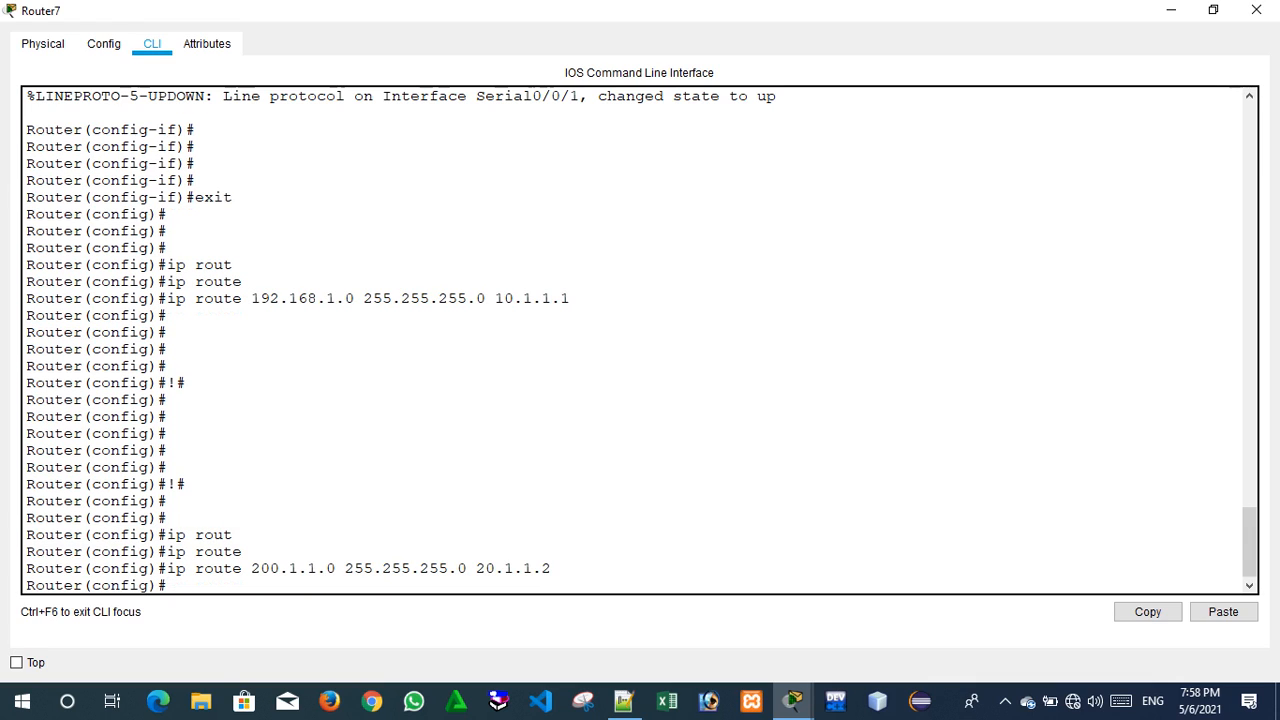
key(super+Down)
text(!!)
click(960, 114)
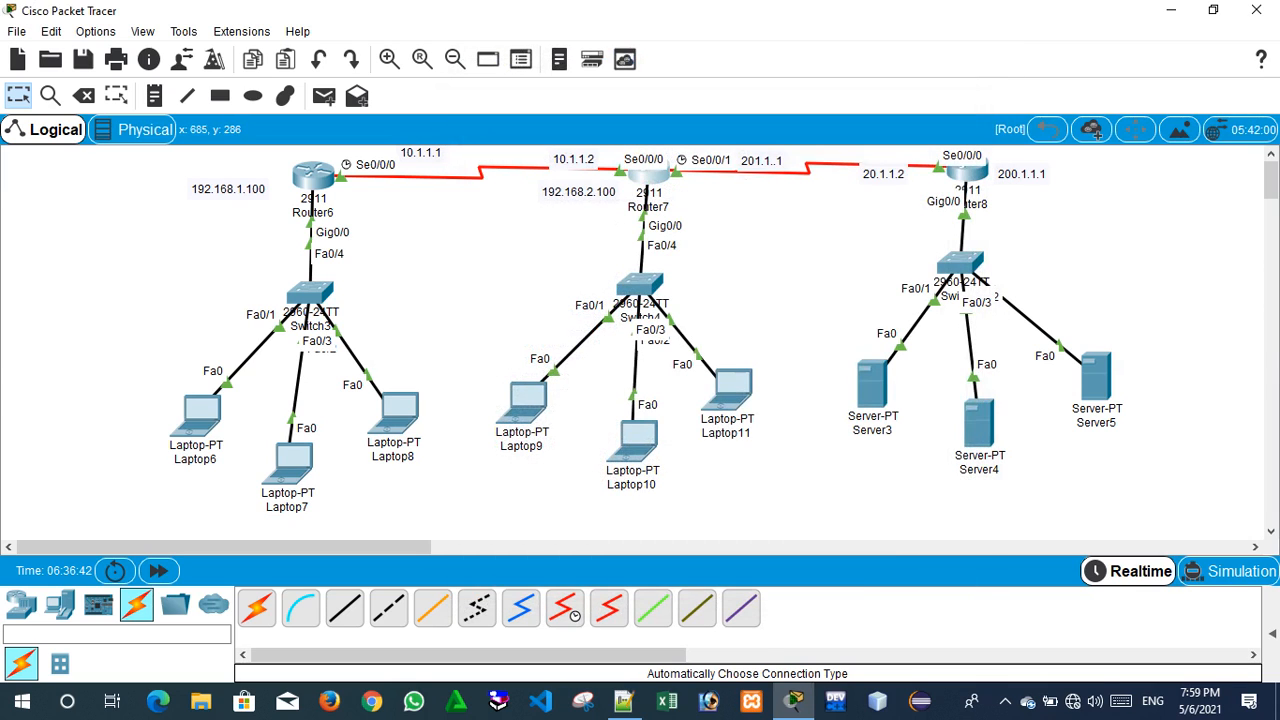
Ping Server3 at 200.1.1.2 again from Laptop9's Command Prompt, check the replies and close the window.
click(521, 400)
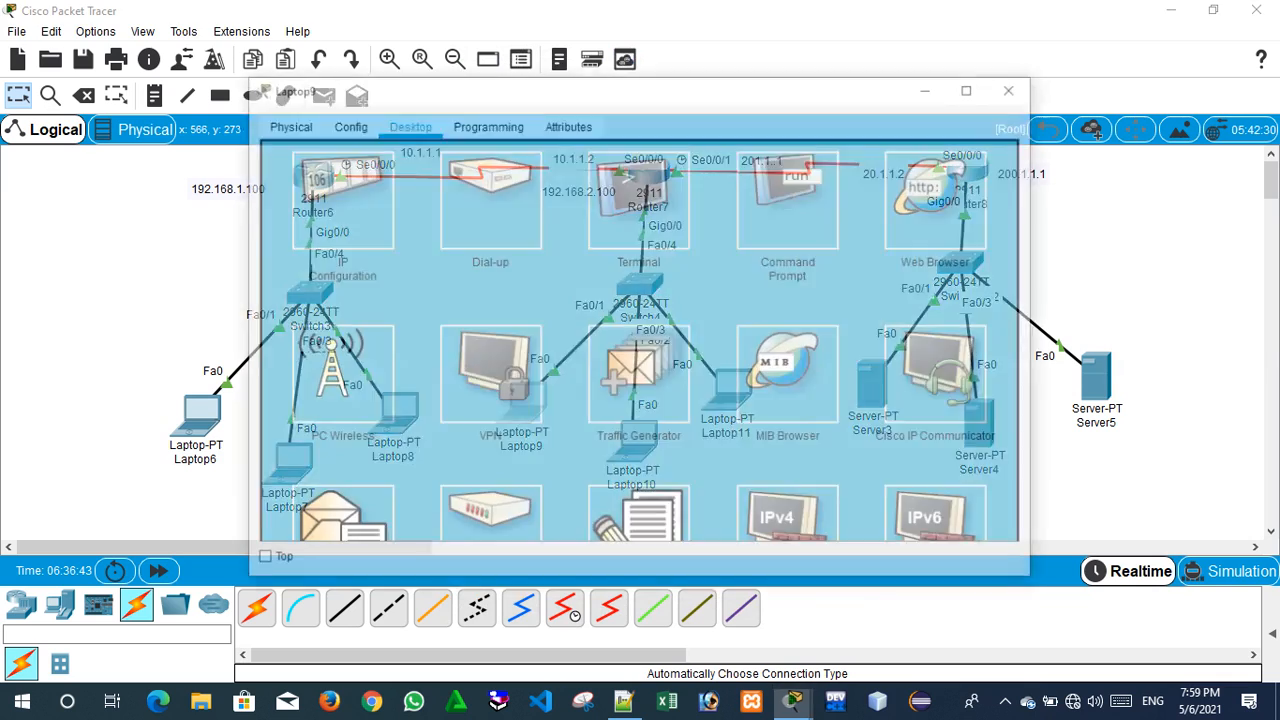
click(778, 197)
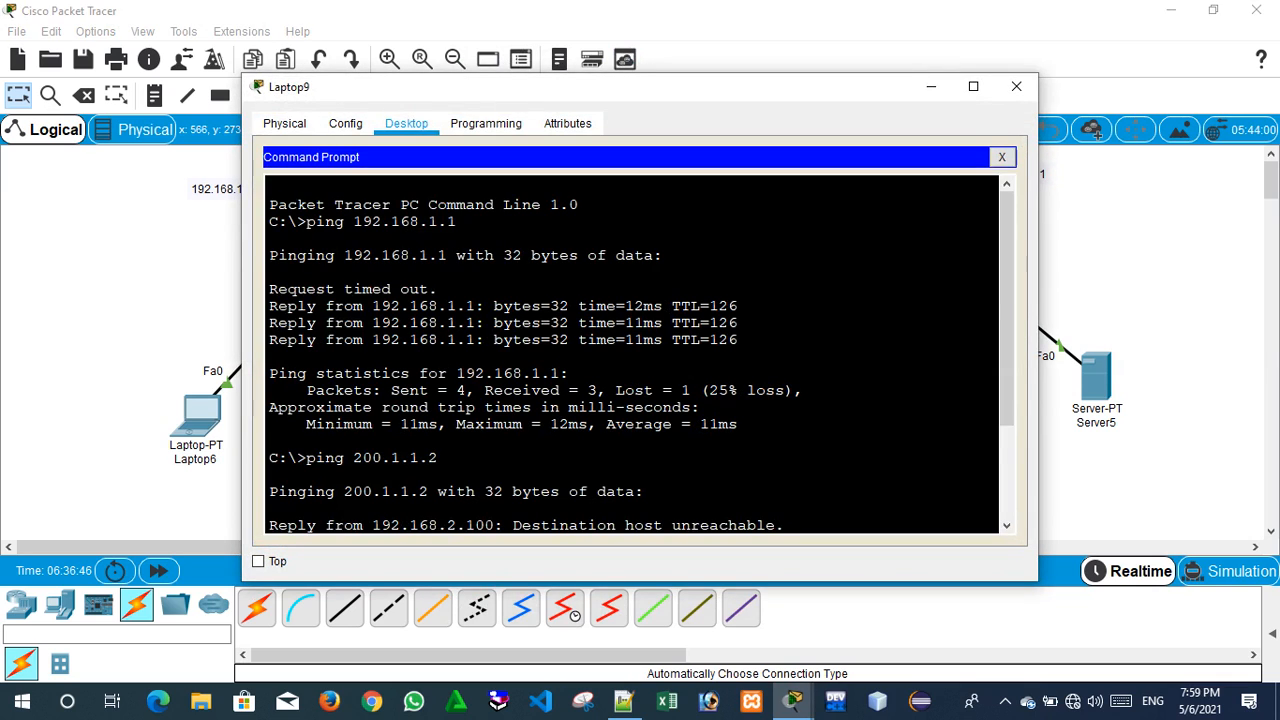
key(Return)
key(Return)
key(Return)
text(piun)
key(BackSpace)
key(BackSpace)
key(BackSpace)
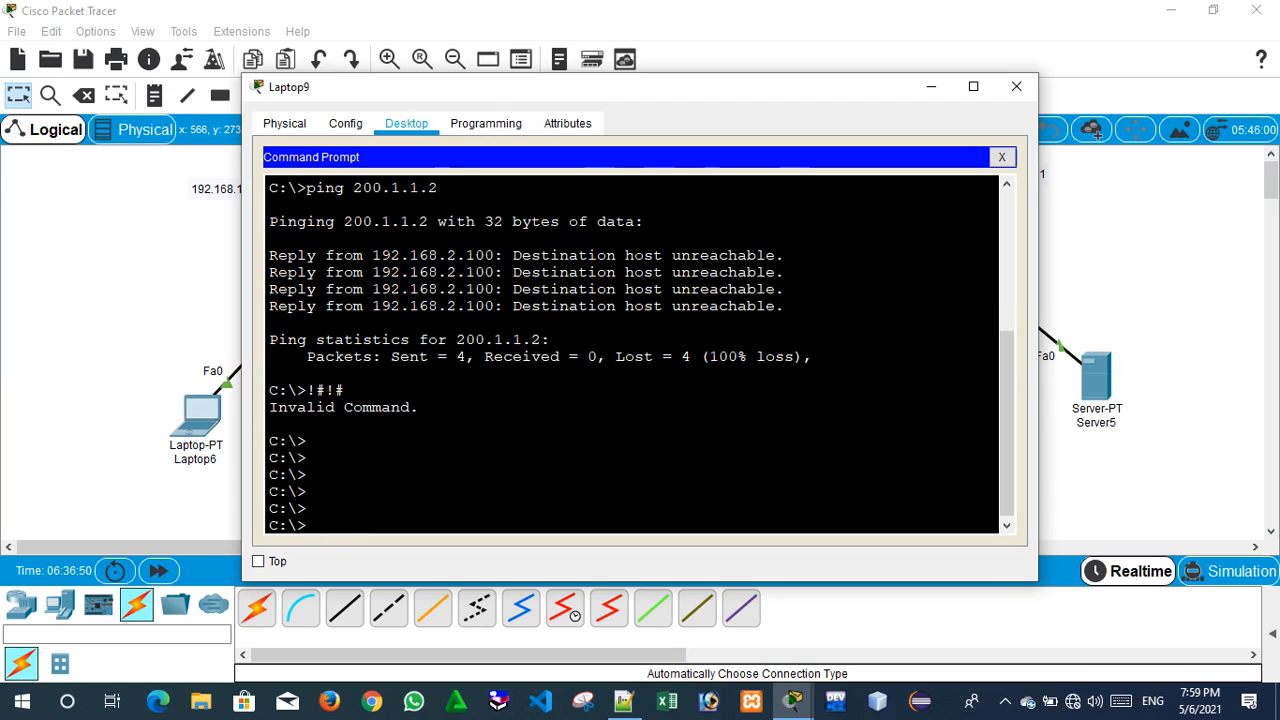
text(ping 200.1.1.2)
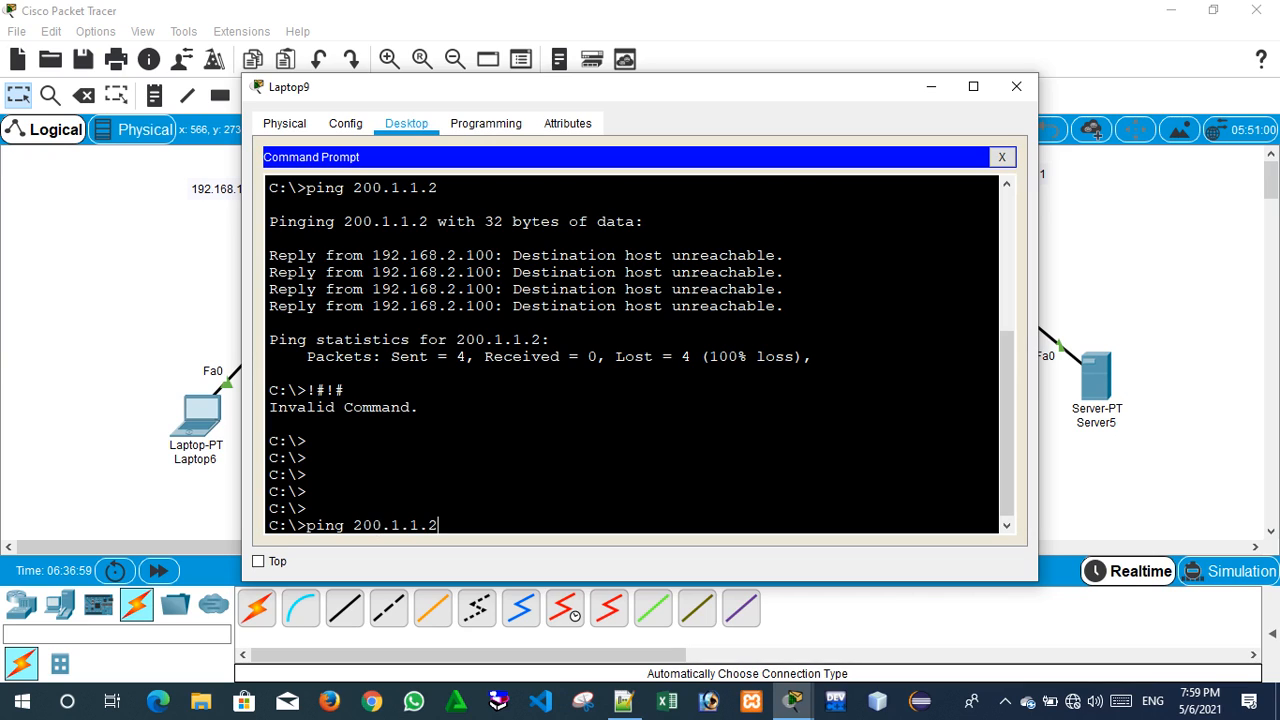
key(Return)
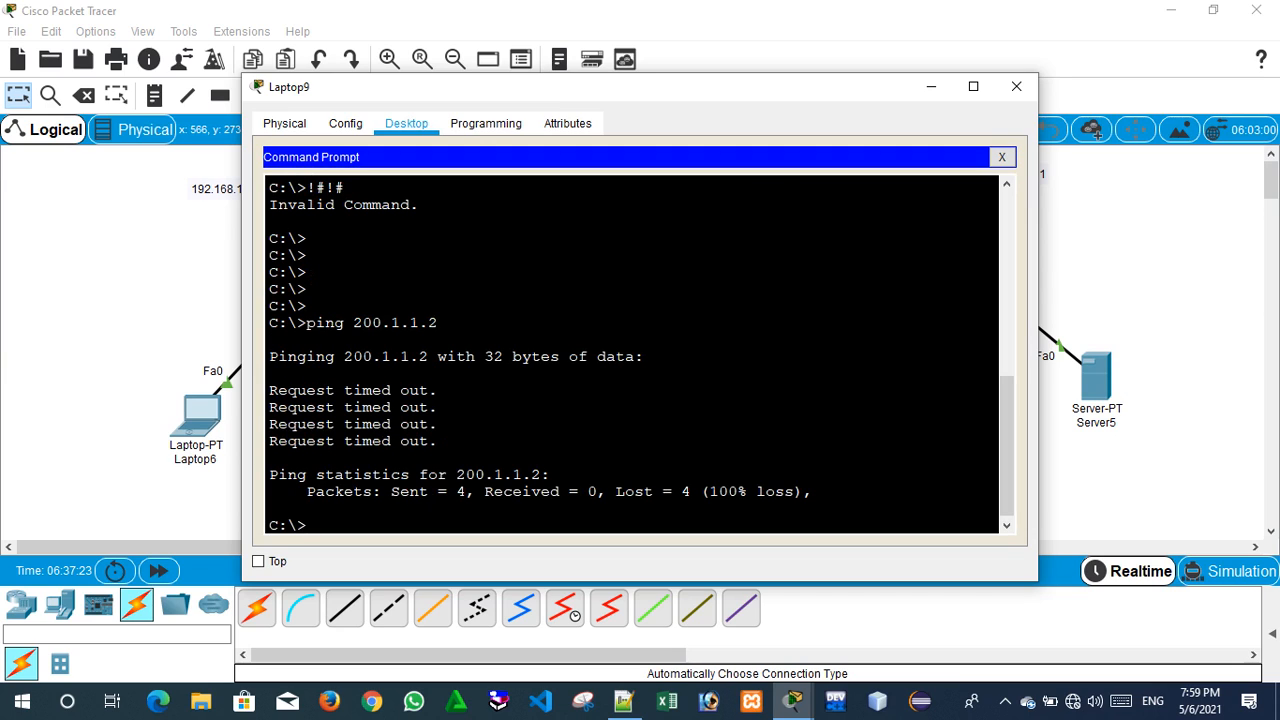
drag(269, 372, 440, 443)
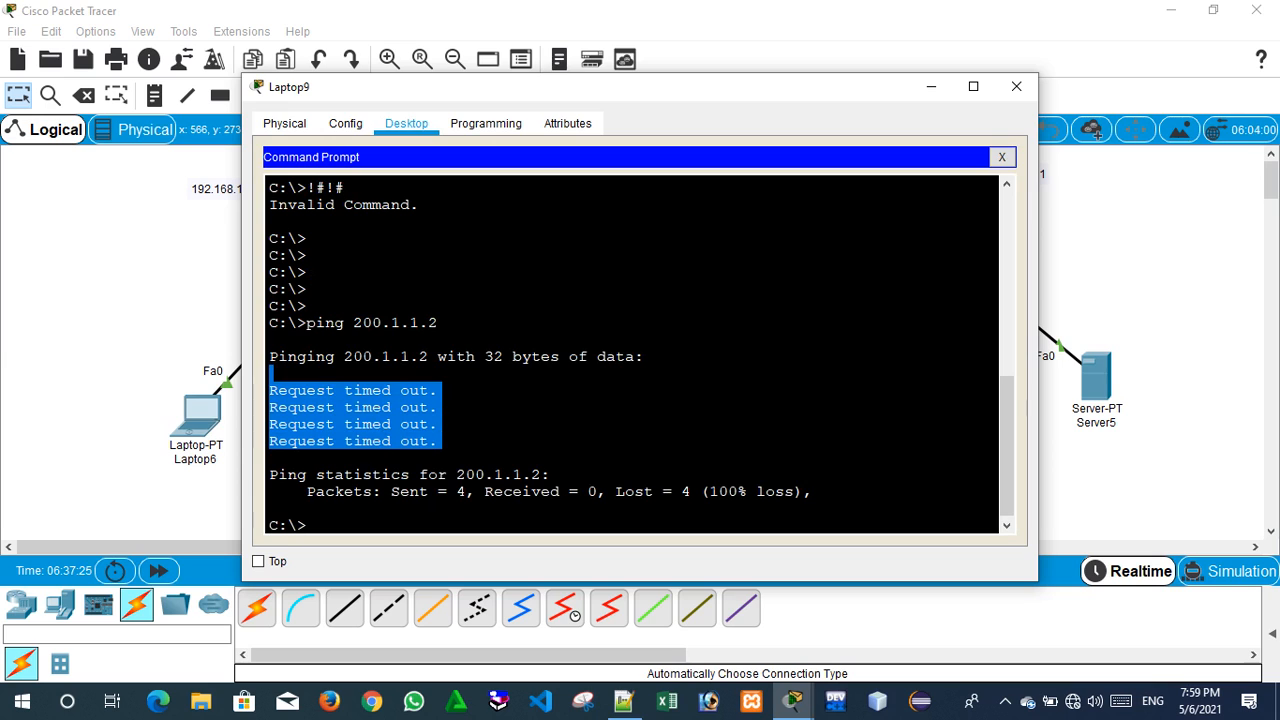
click(1016, 86)
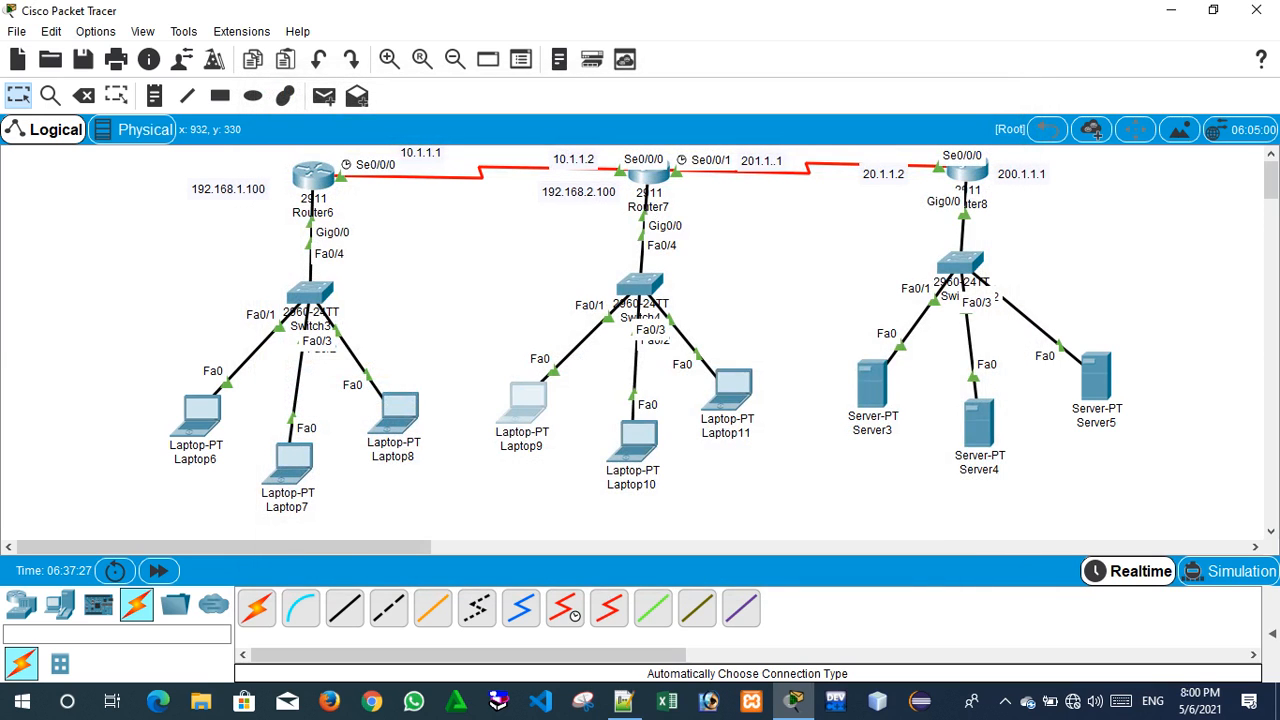
Try to send a simple PDU from Laptop9 to Server3 and play it in Simulation mode.
click(323, 95)
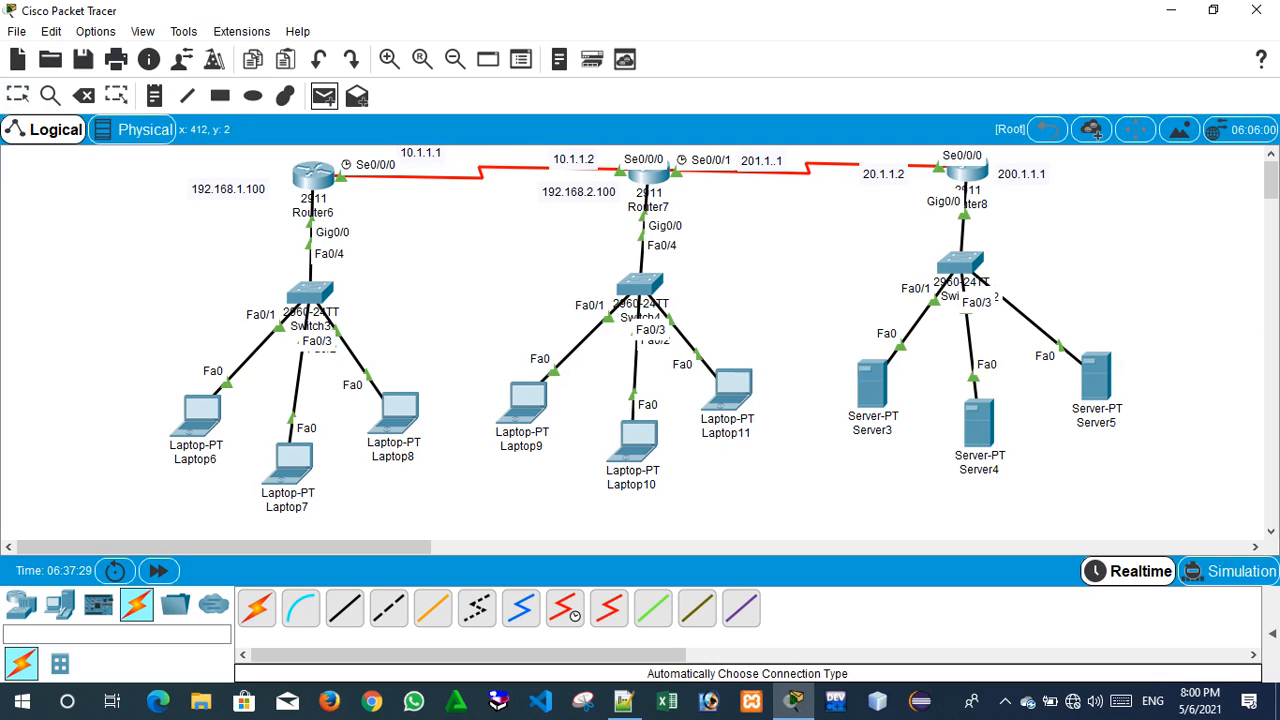
click(528, 402)
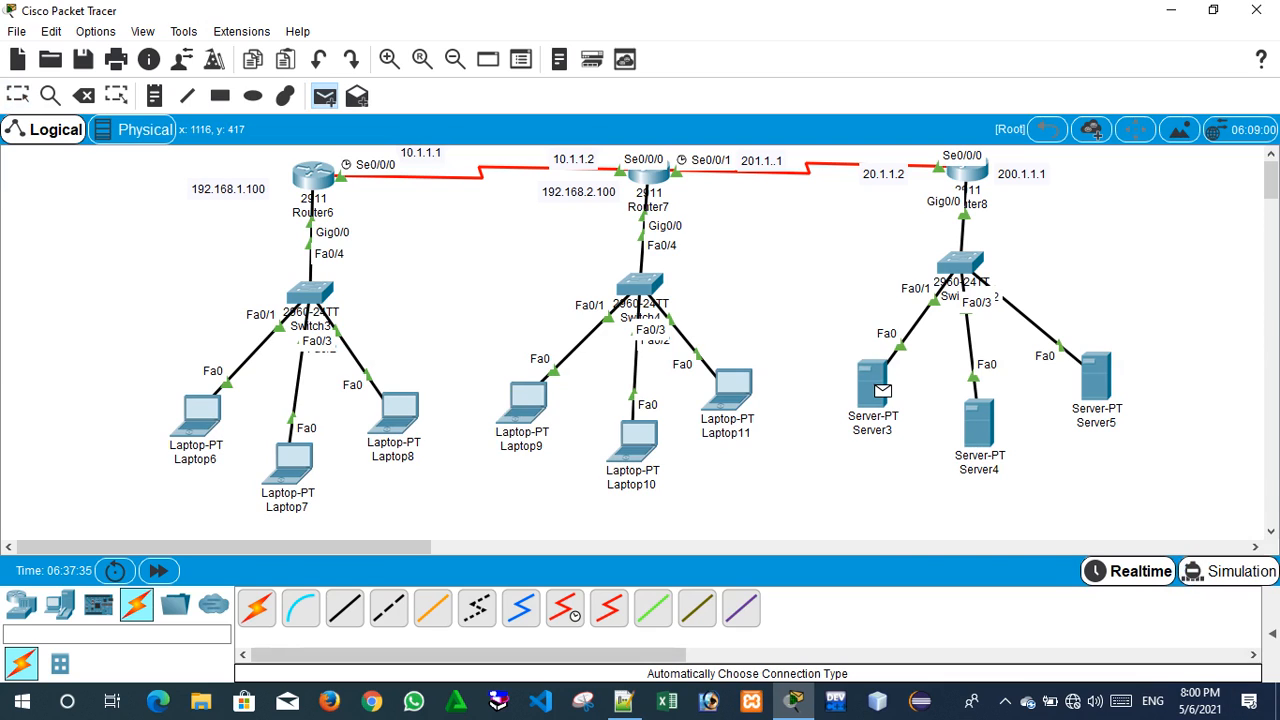
click(1230, 571)
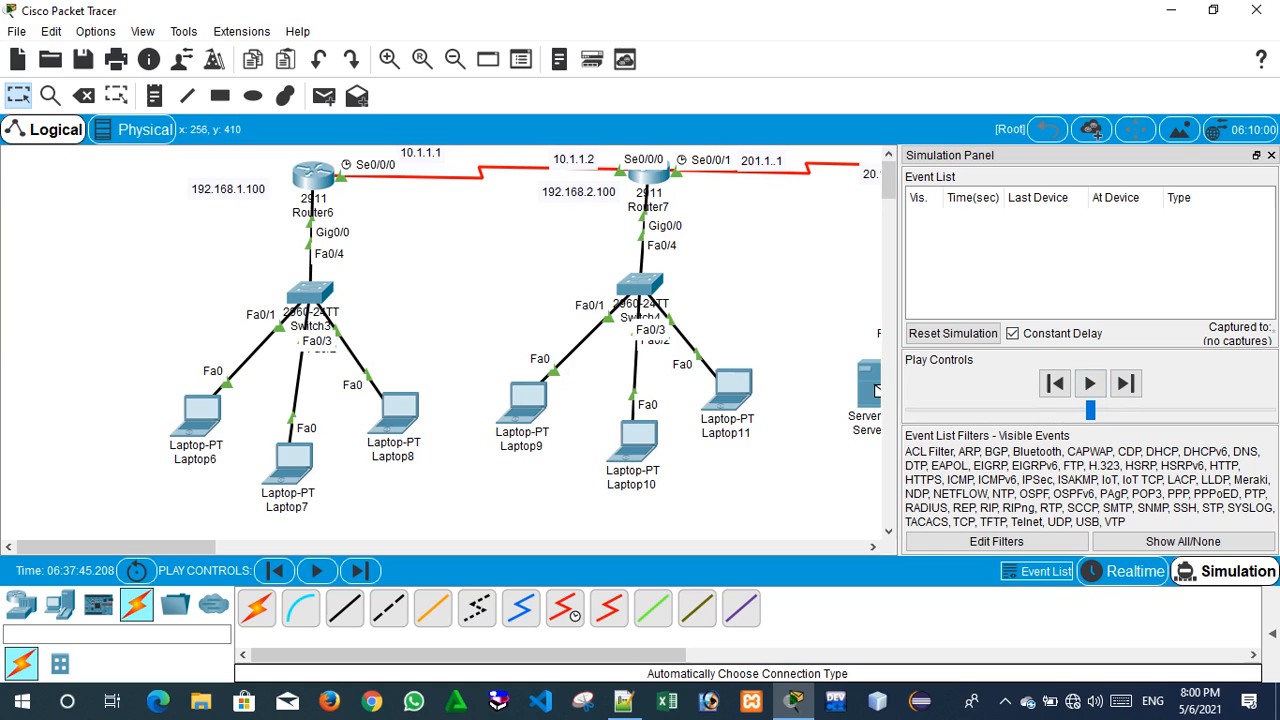
drag(115, 547, 187, 547)
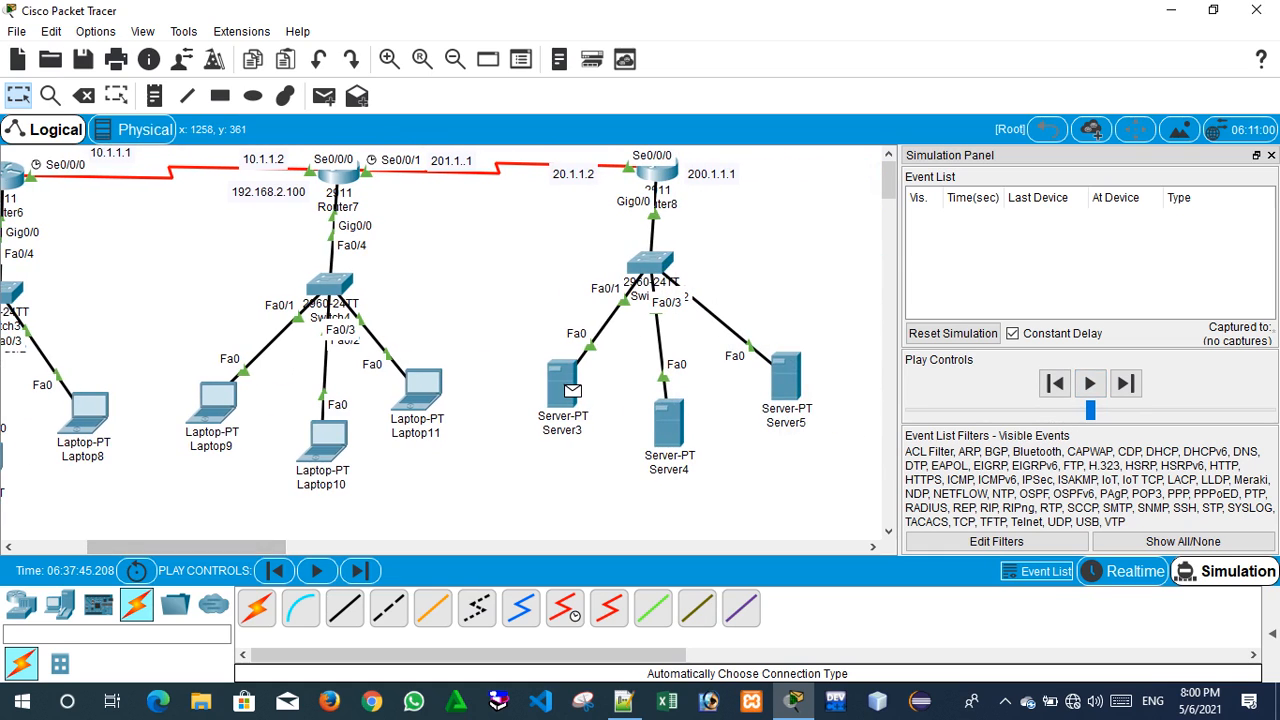
click(1090, 383)
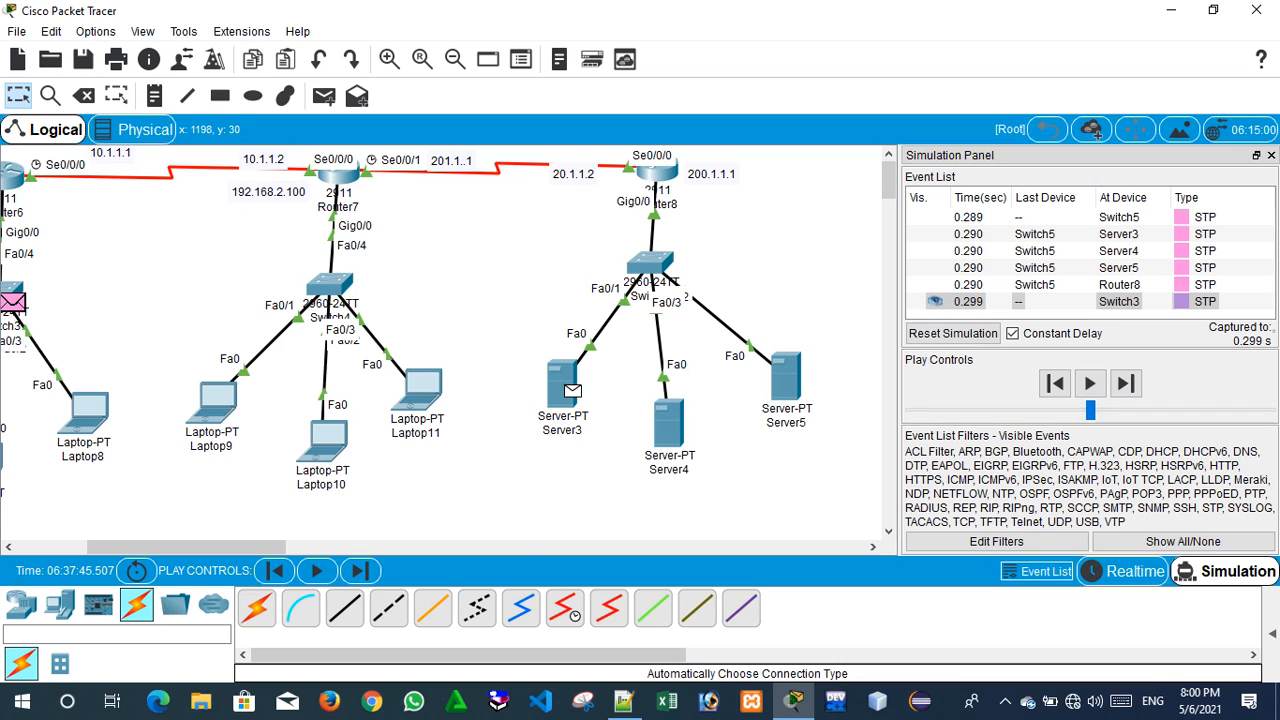
click(1271, 155)
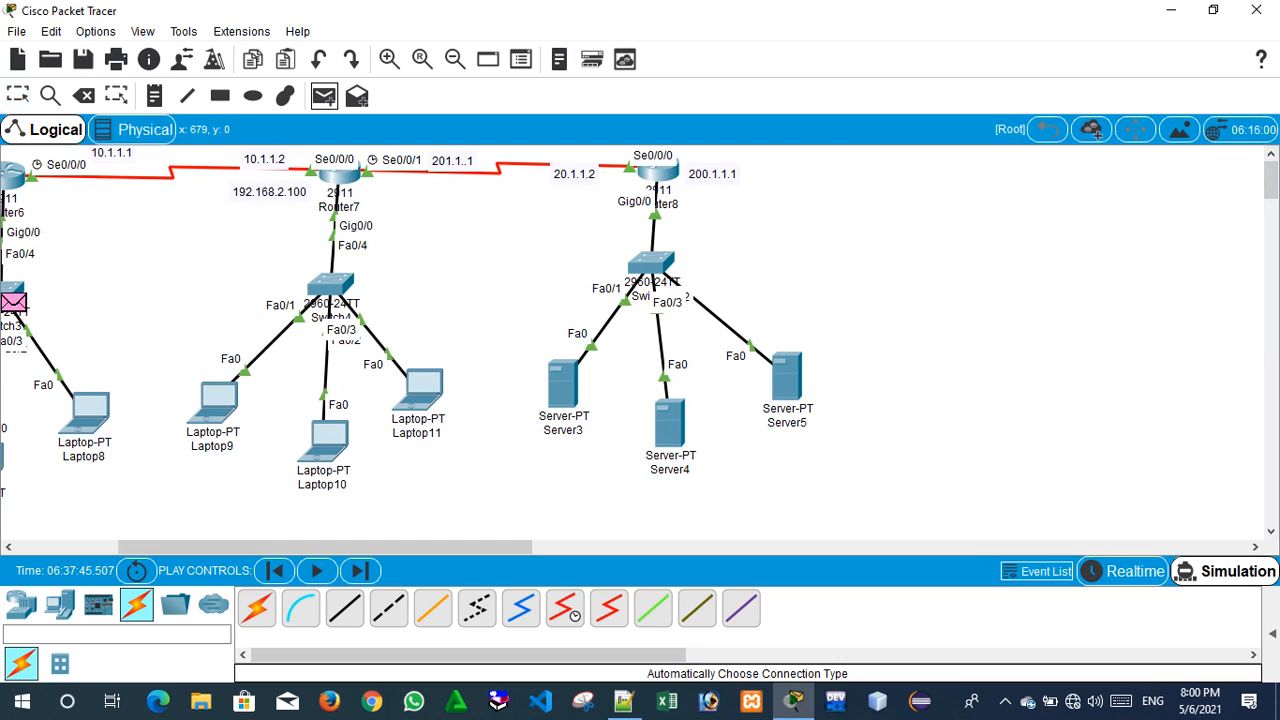
Add a simple PDU from Laptop9 to Server3 and play the simulation to trace its path.
click(220, 408)
click(563, 385)
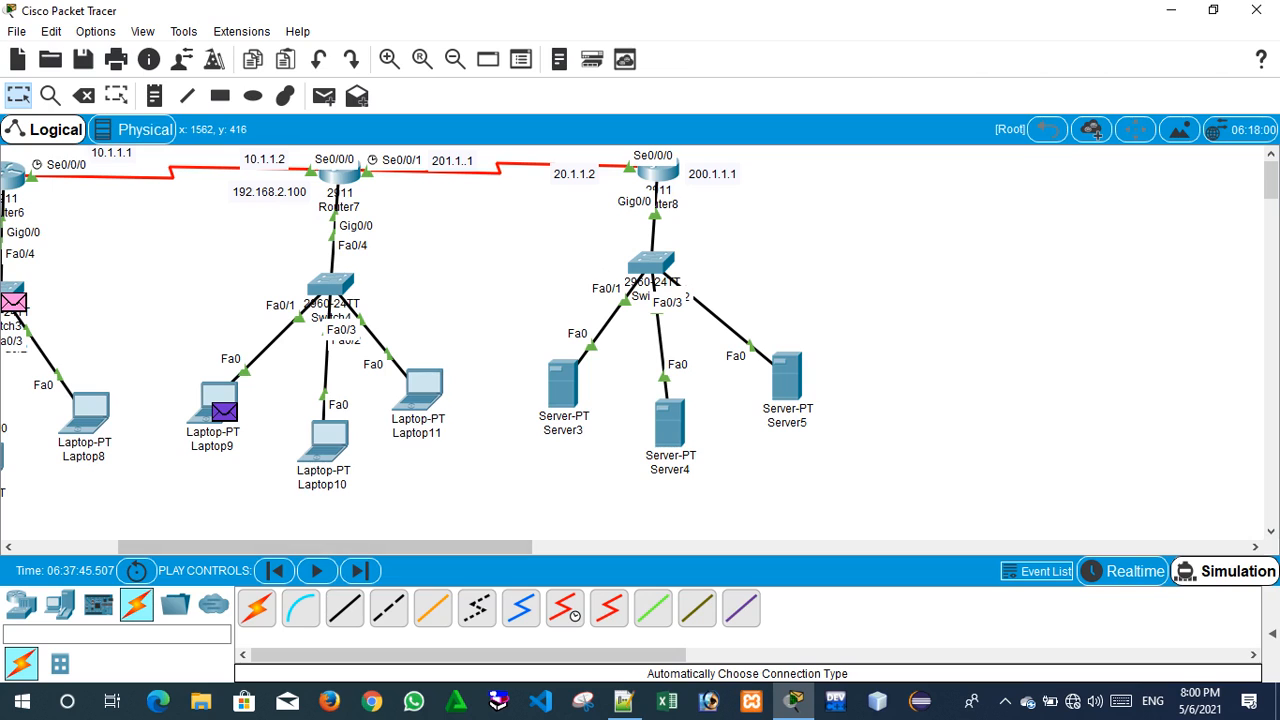
click(1225, 571)
click(1089, 383)
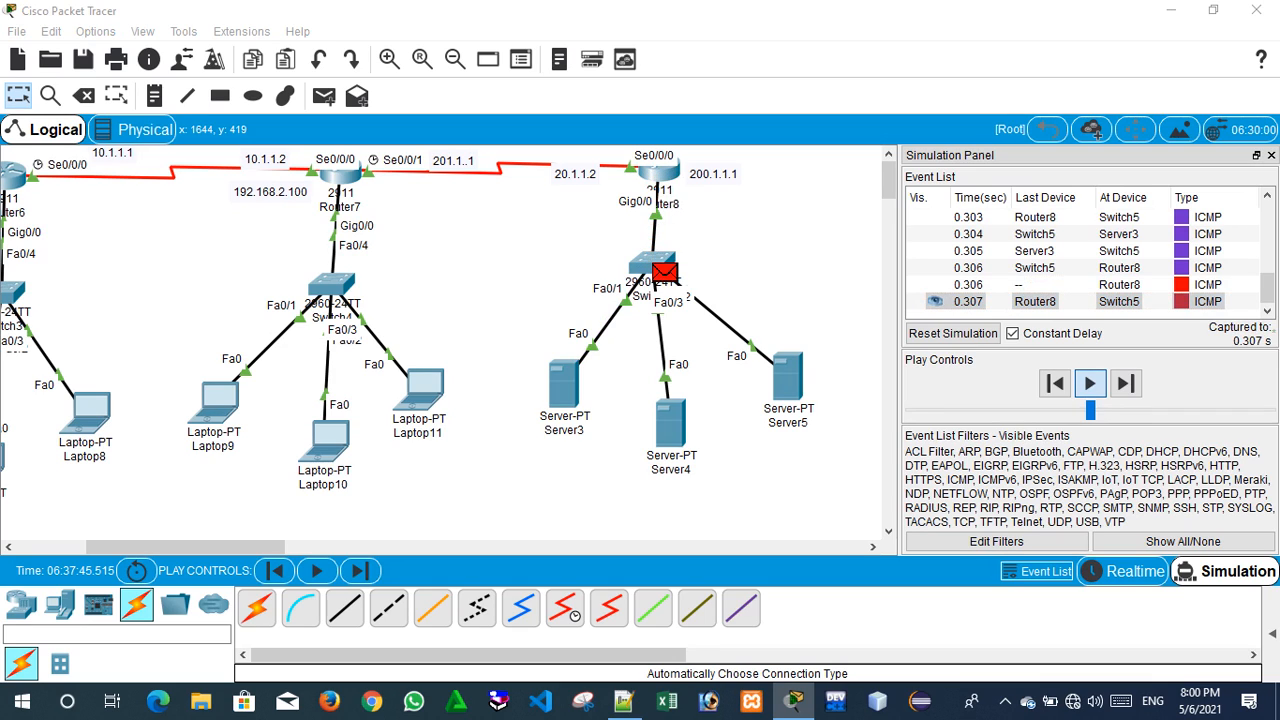
drag(634, 190, 426, 196)
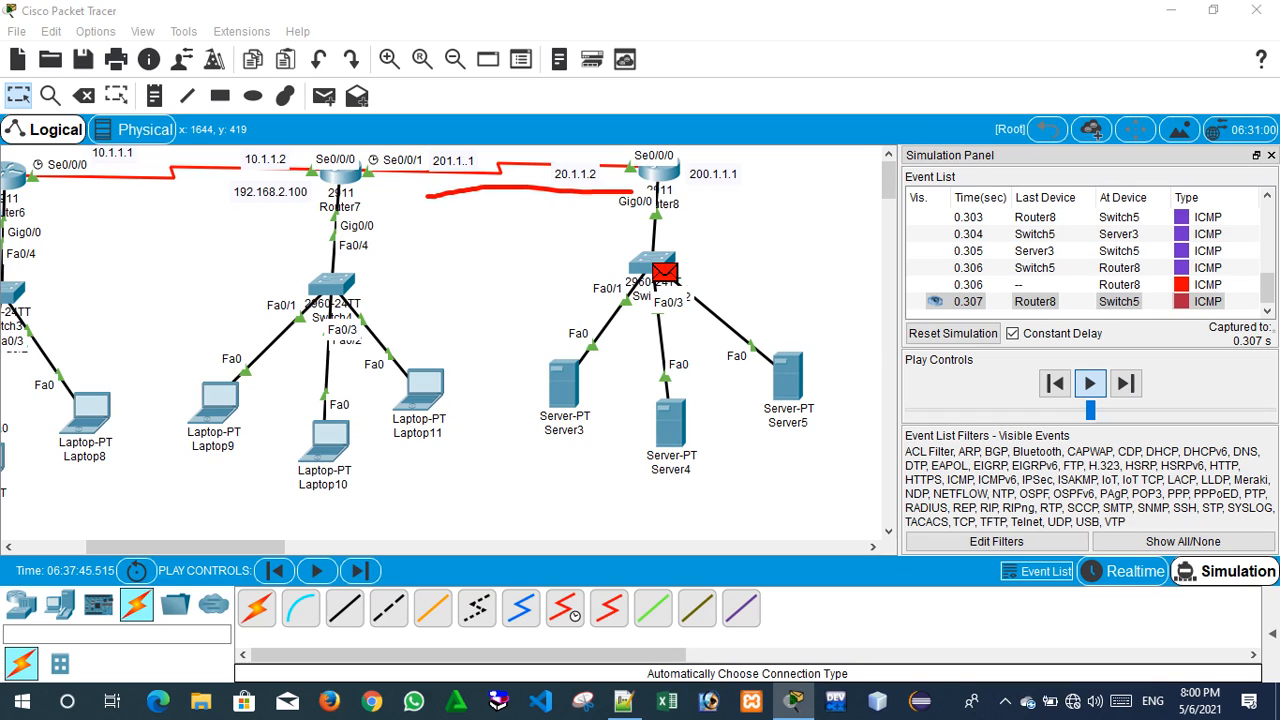
mouse_move(193, 380)
mouse_down()
mouse_move(240, 292)
mouse_move(268, 288)
mouse_move(255, 338)
mouse_up()
mouse_move(270, 262)
mouse_down()
mouse_move(296, 193)
mouse_move(308, 205)
mouse_move(524, 128)
mouse_move(564, 166)
mouse_up()
drag(542, 118, 556, 140)
mouse_move(506, 166)
mouse_down()
mouse_move(550, 134)
mouse_move(578, 250)
mouse_move(592, 236)
mouse_move(562, 230)
mouse_move(553, 328)
mouse_up()
drag(553, 328, 567, 318)
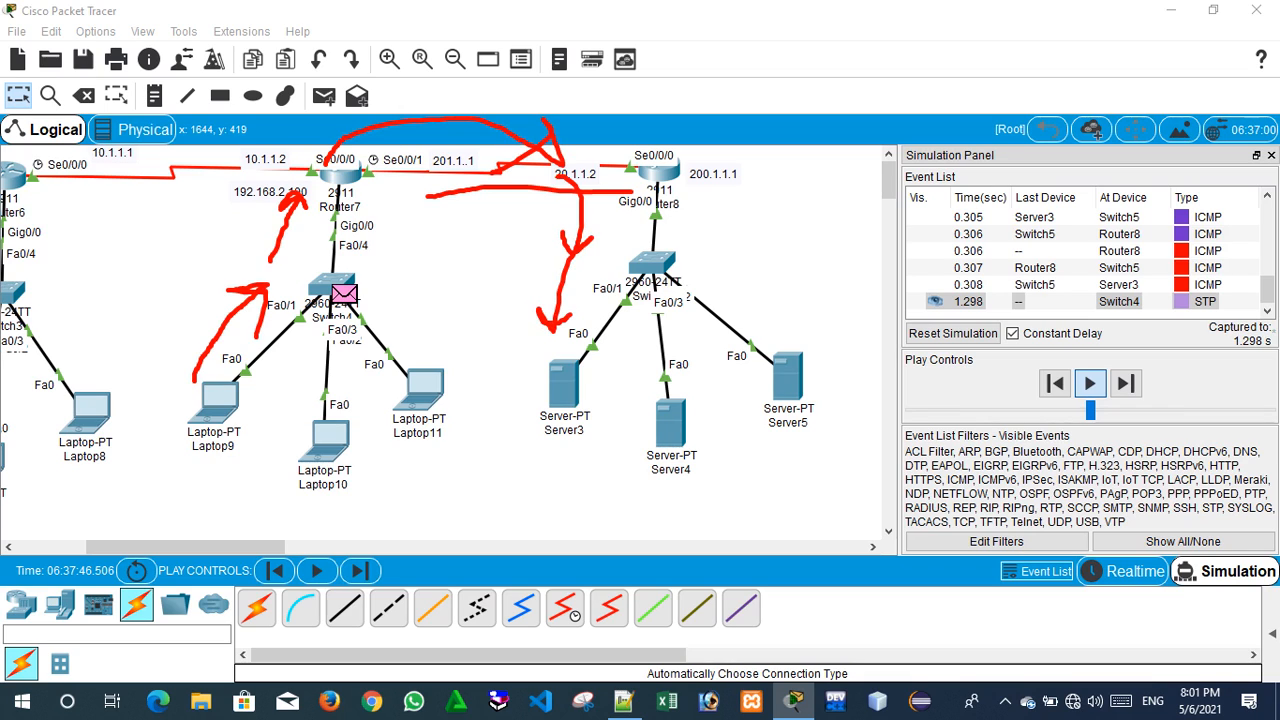
key(ctrl+z)
key(ctrl+z)
key(ctrl+z)
key(ctrl+z)
key(ctrl+z)
key(ctrl+z)
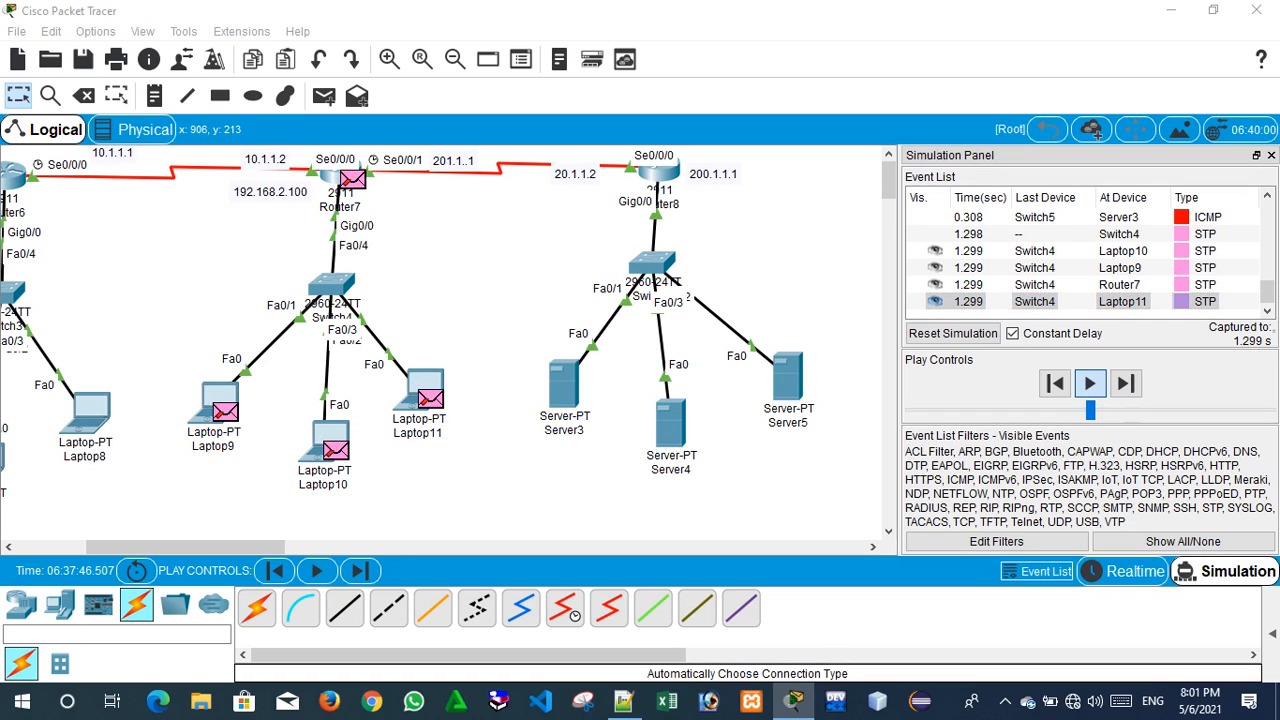
mouse_move(541, 366)
mouse_down()
mouse_move(564, 310)
mouse_move(553, 297)
mouse_move(588, 290)
mouse_up()
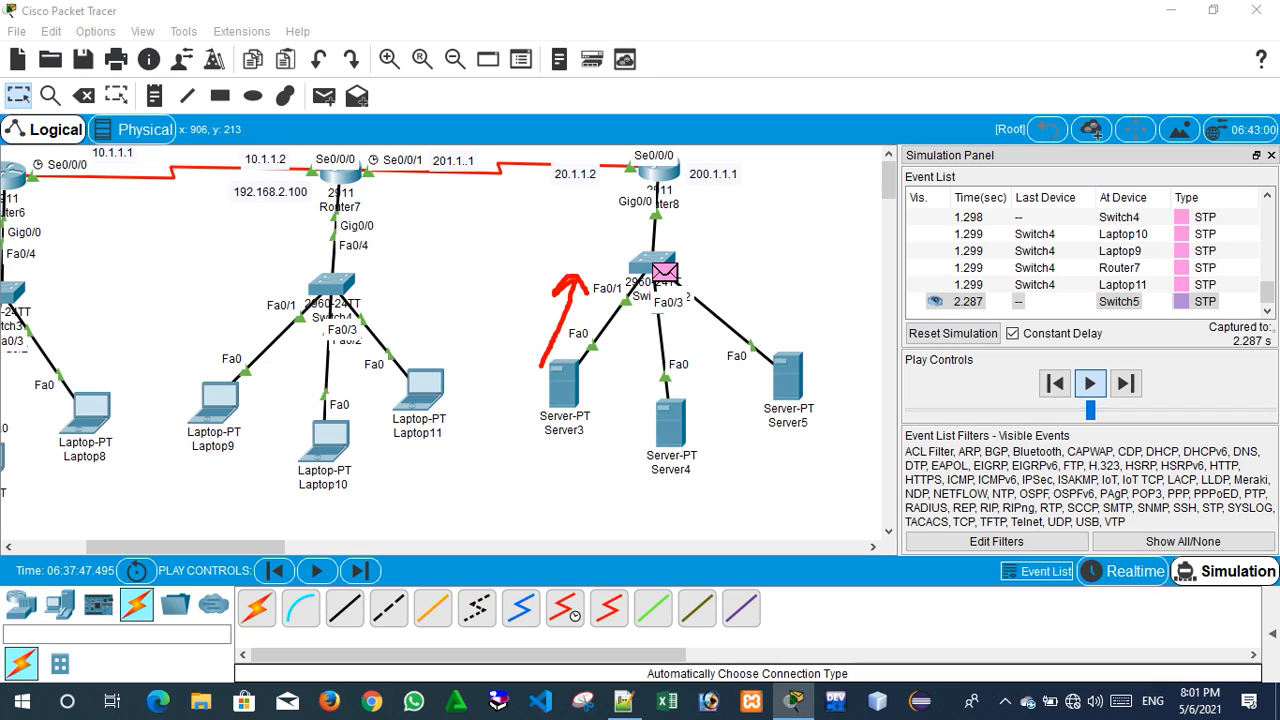
drag(580, 265, 616, 198)
mouse_move(601, 210)
mouse_down()
mouse_move(626, 203)
mouse_move(406, 125)
mouse_move(432, 142)
mouse_up()
mouse_move(514, 120)
mouse_down()
mouse_move(528, 92)
mouse_move(514, 128)
mouse_move(550, 118)
mouse_up()
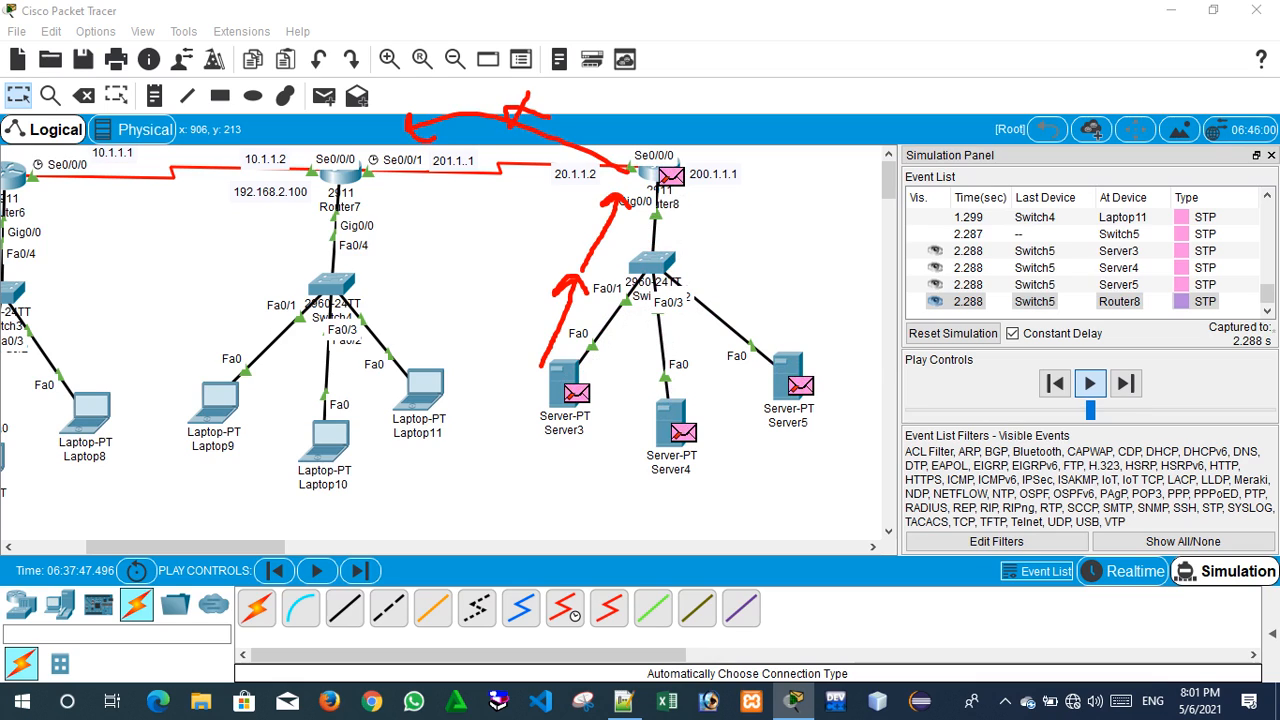
key(ctrl+z)
key(ctrl+z)
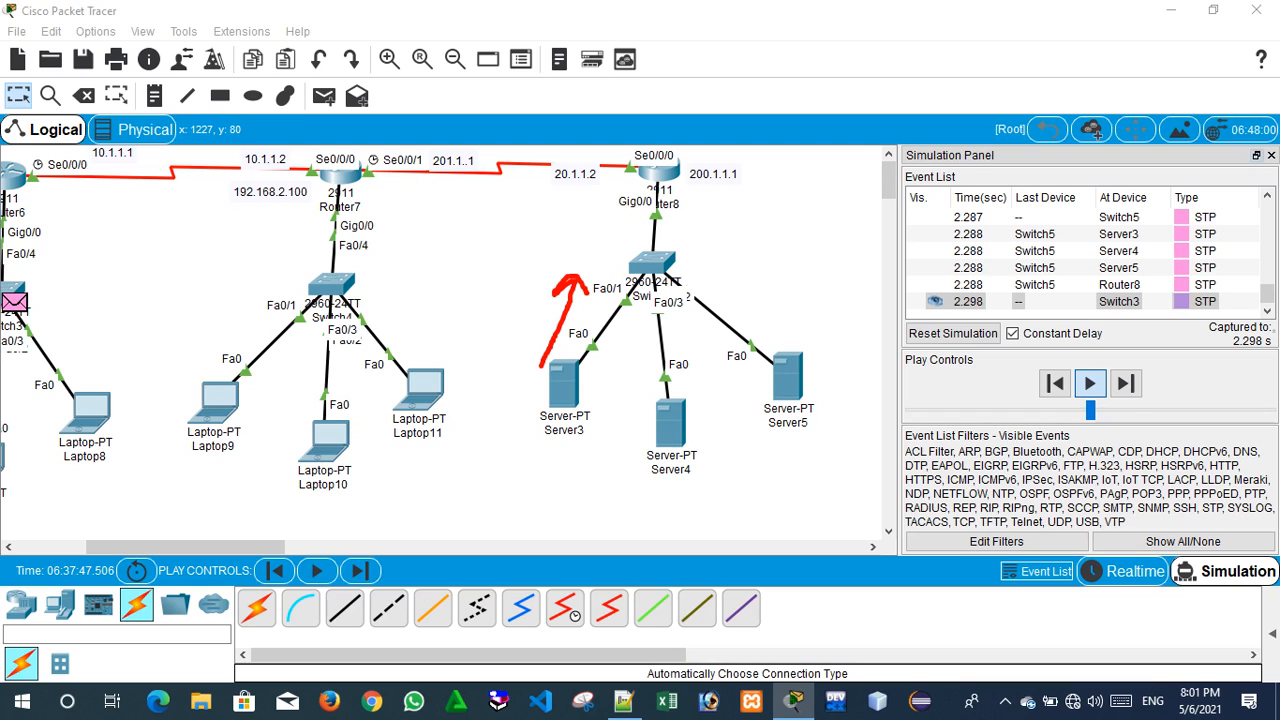
Close the Simulation Panel and switch the network back to Realtime mode.
click(1271, 155)
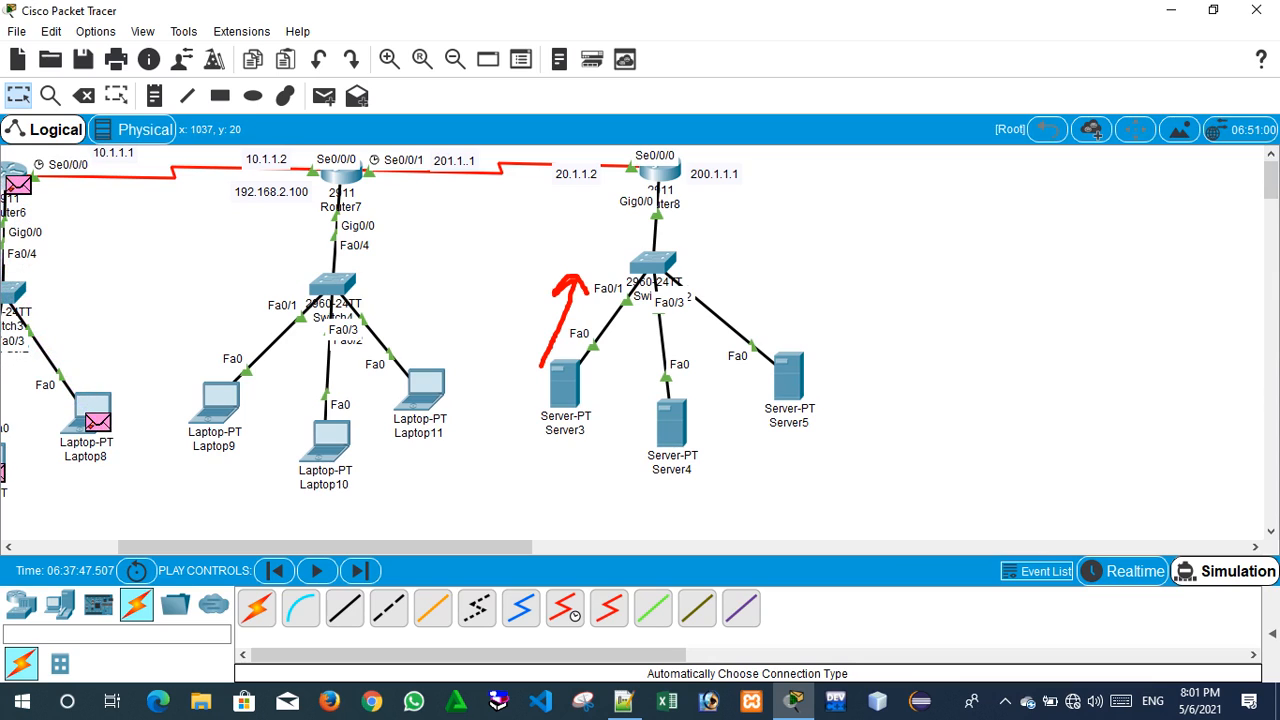
click(655, 172)
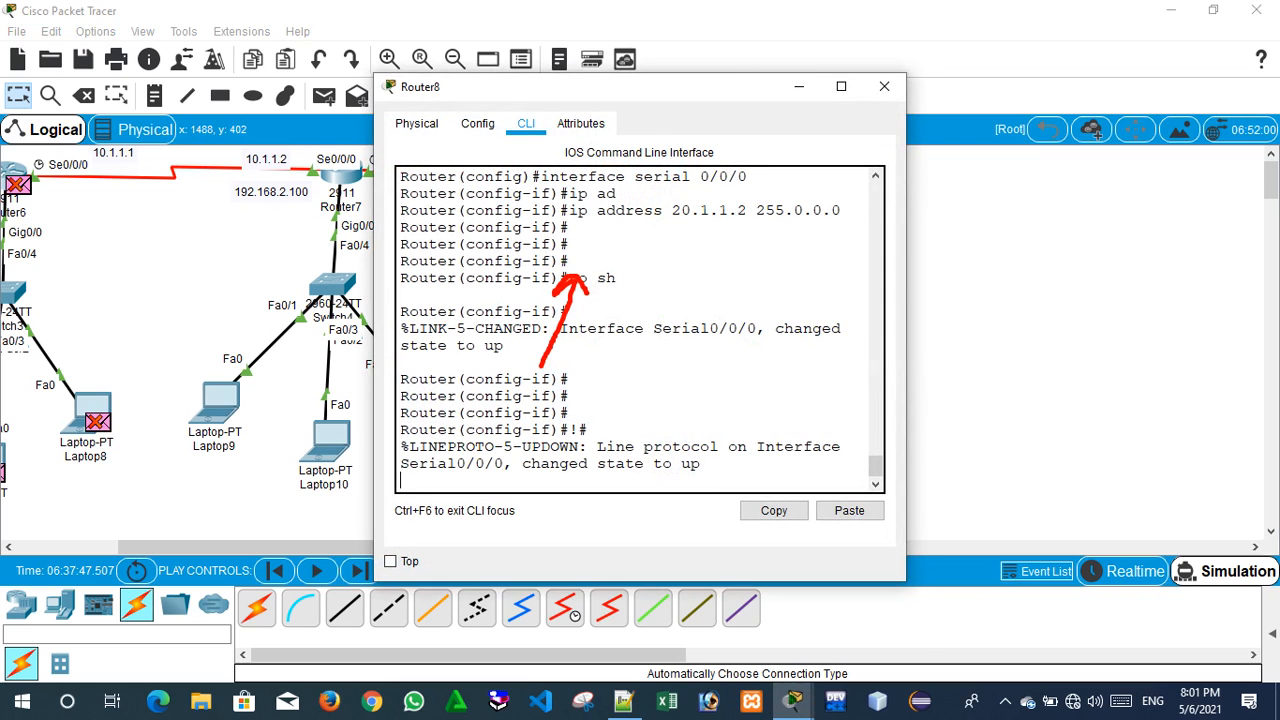
key(alt+F4)
key(shift+r)
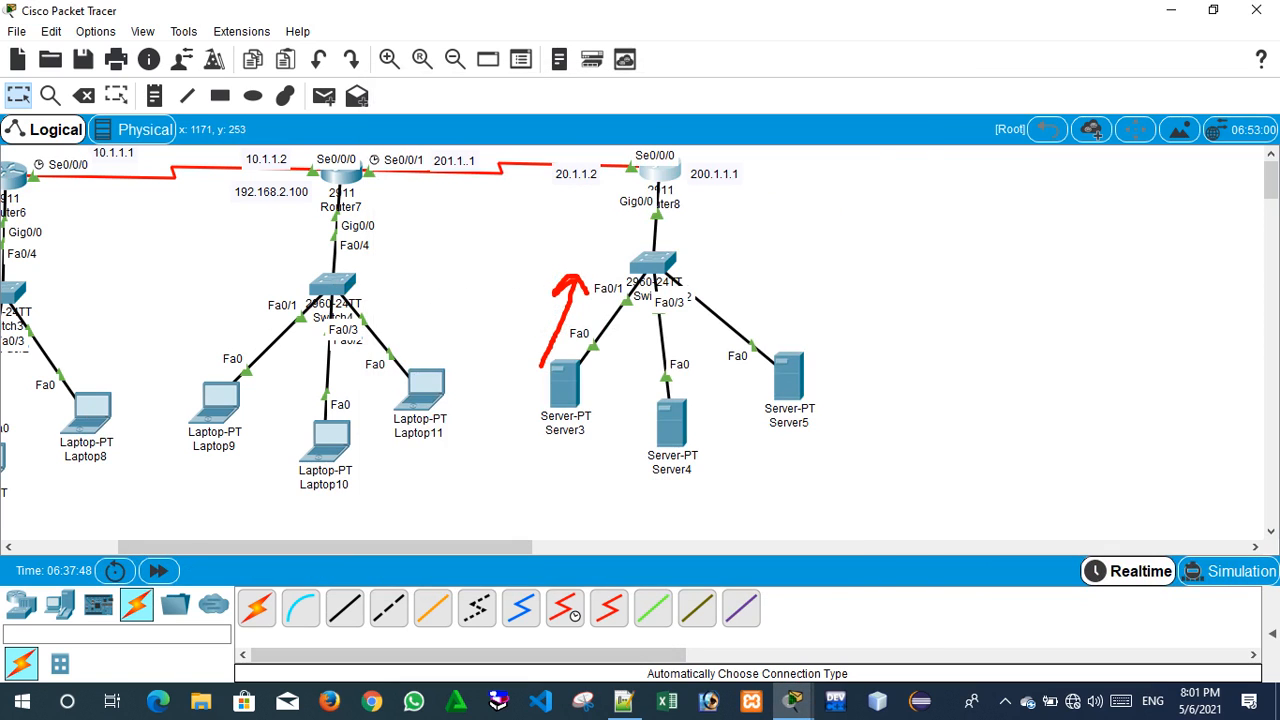
mouse_move(660, 148)
mouse_down()
mouse_move(615, 200)
mouse_move(725, 160)
mouse_up()
key(ctrl+z)
key(ctrl+z)
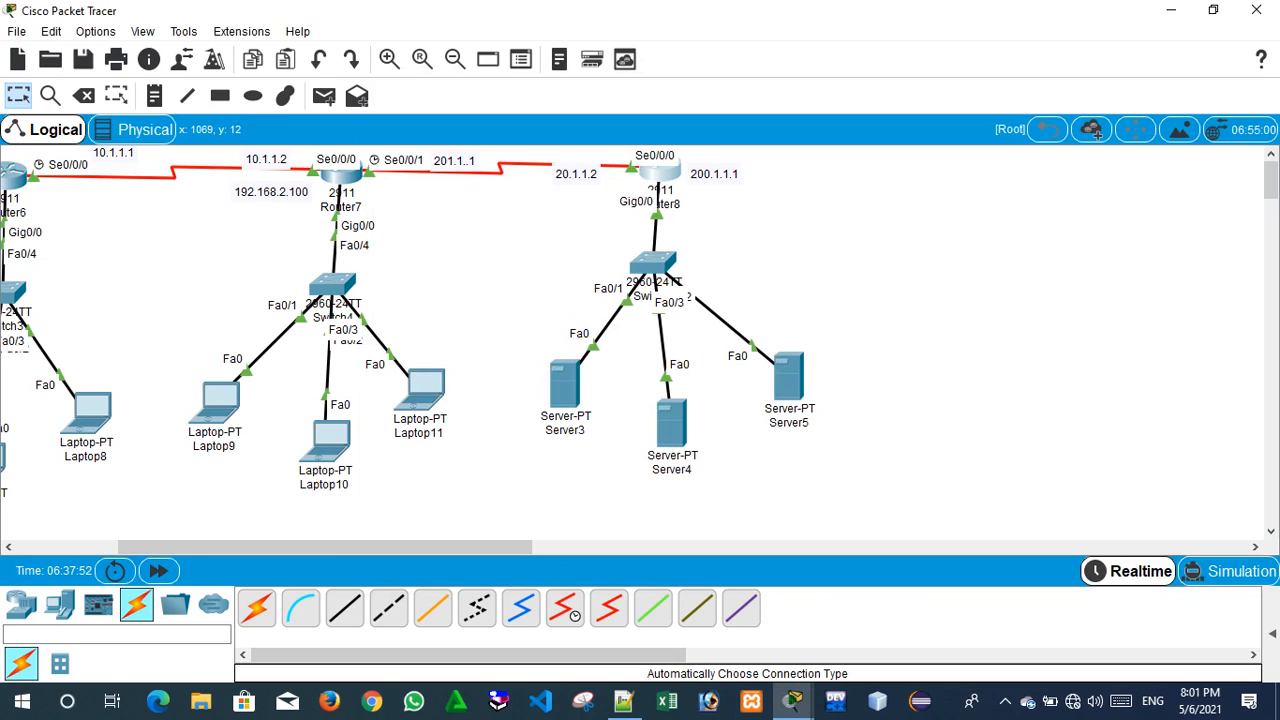
Bring up Router8's CLI and exit the serial interface configuration to global configuration mode.
key(alt+Tab)
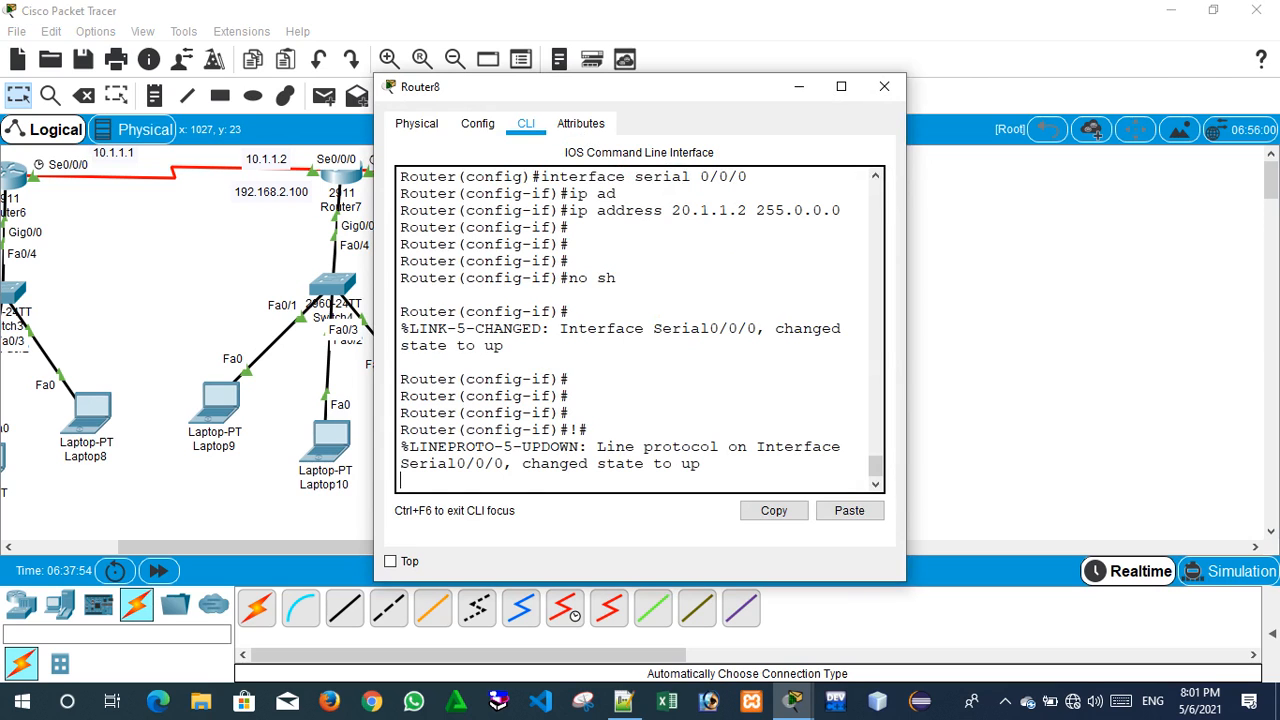
key(Return)
key(Return)
key(Return)
key(Return)
key(Return)
key(Return)
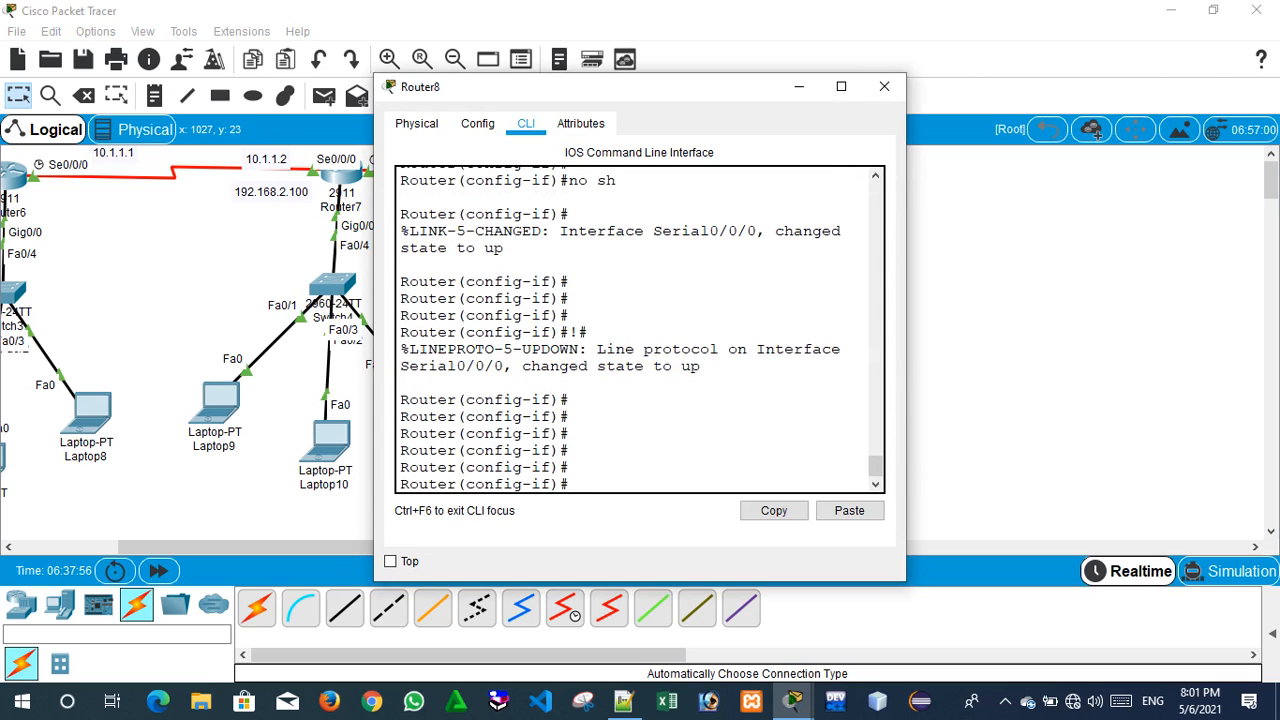
text(exit)
key(Return)
key(Return)
key(Return)
key(Return)
key(Return)
Add Router8's static route to 192.168.2.0 255.255.255.0 with next hop 20.1.1.1 and close its window.
text(ip )
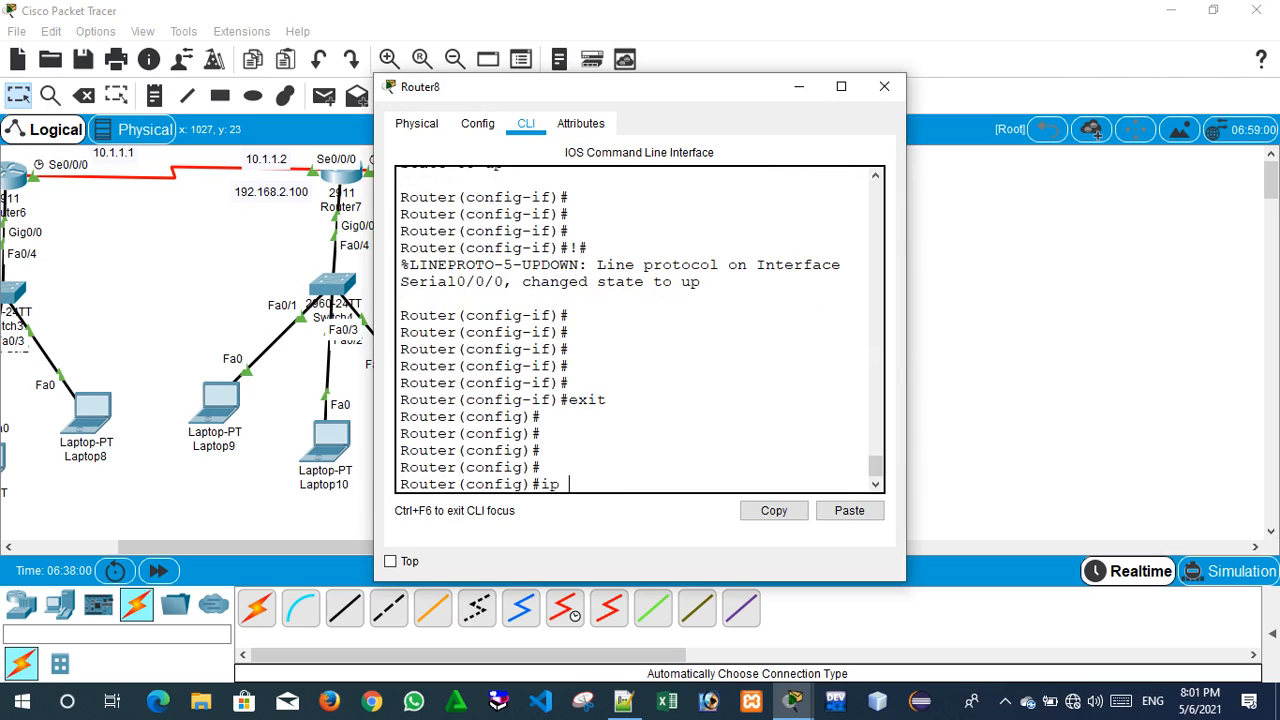
text(route 192.168)
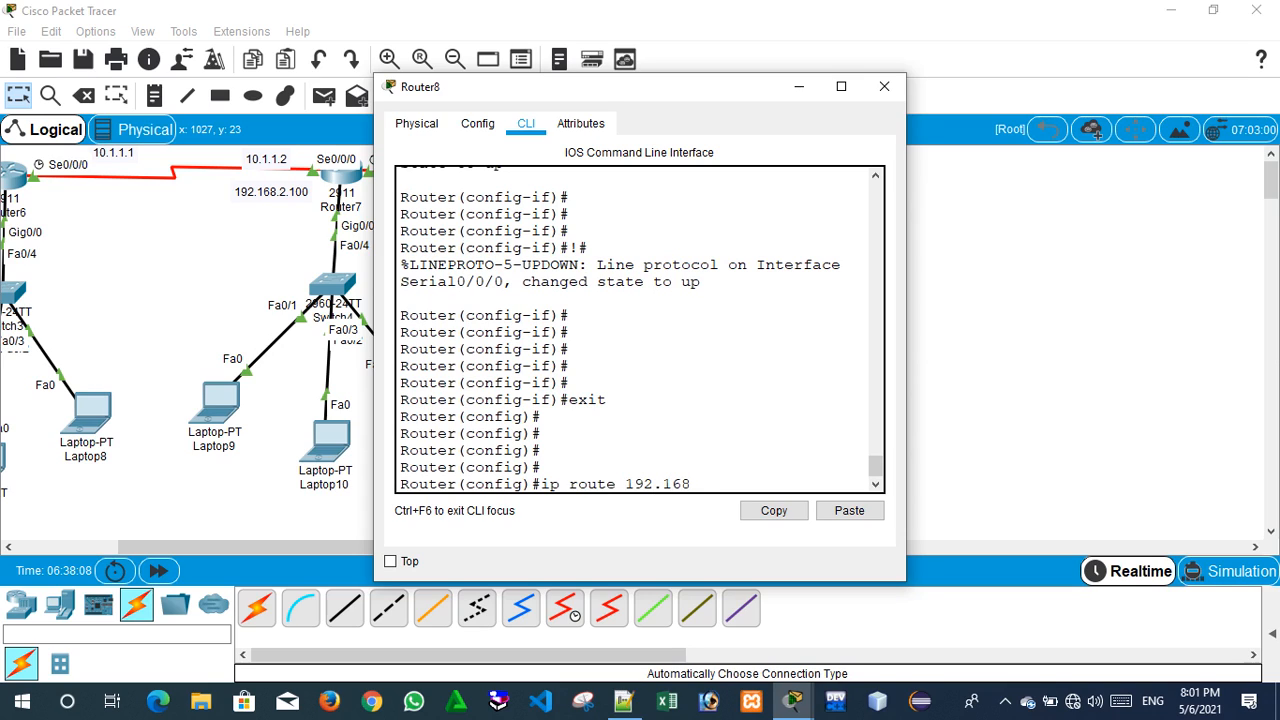
text(.2.0 255.255.255.)
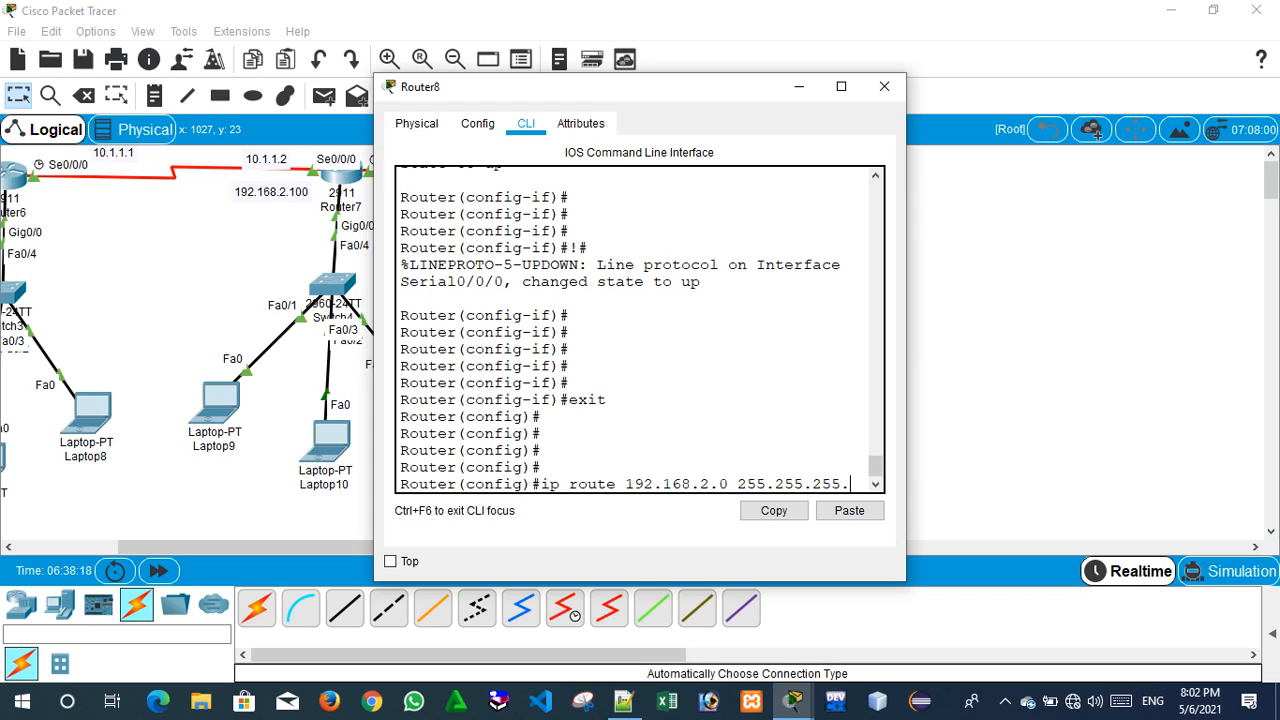
text(0)
drag(638, 100, 802, 102)
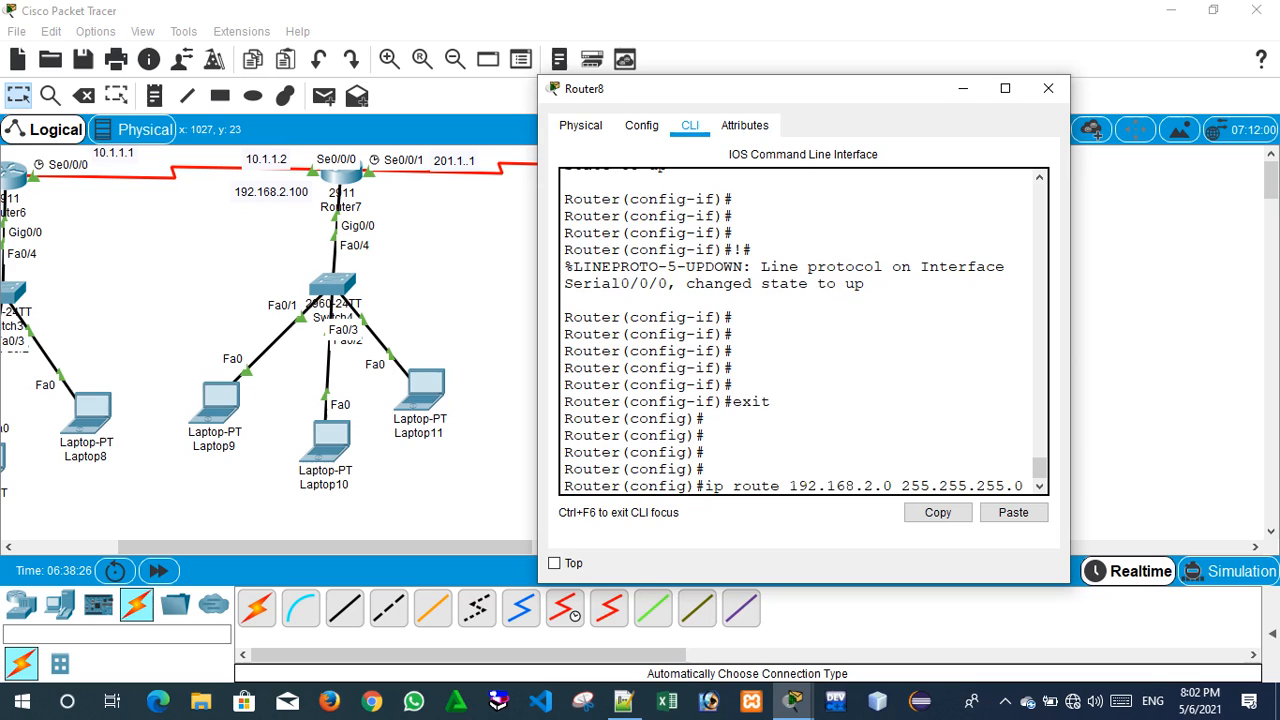
text(20)
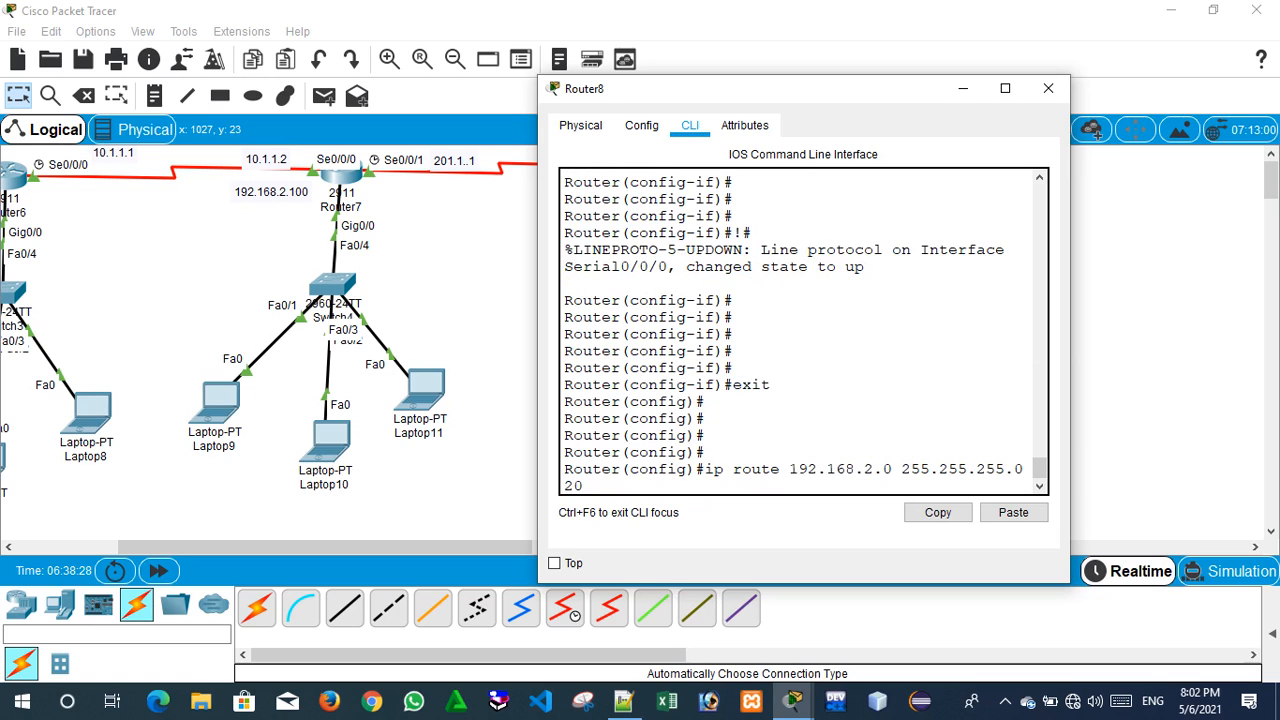
text(.1..1.1)
key(Return)
key(Return)
key(Return)
key(Return)
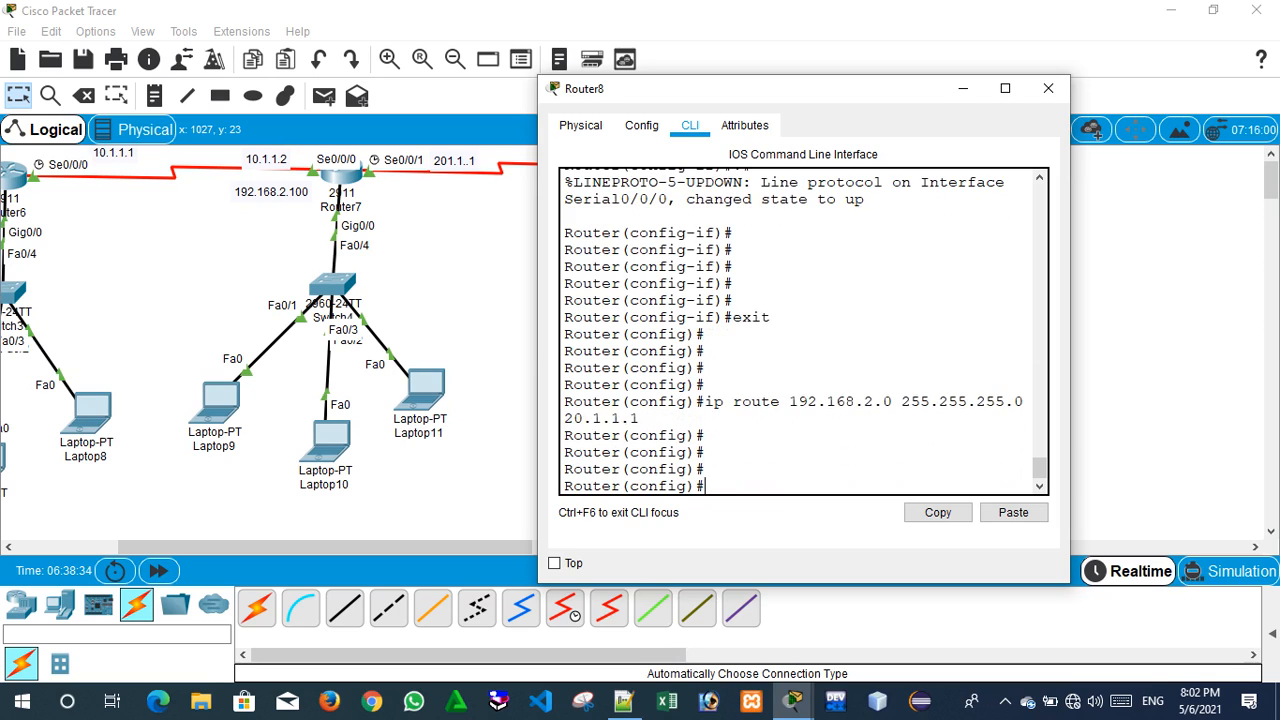
click(1048, 88)
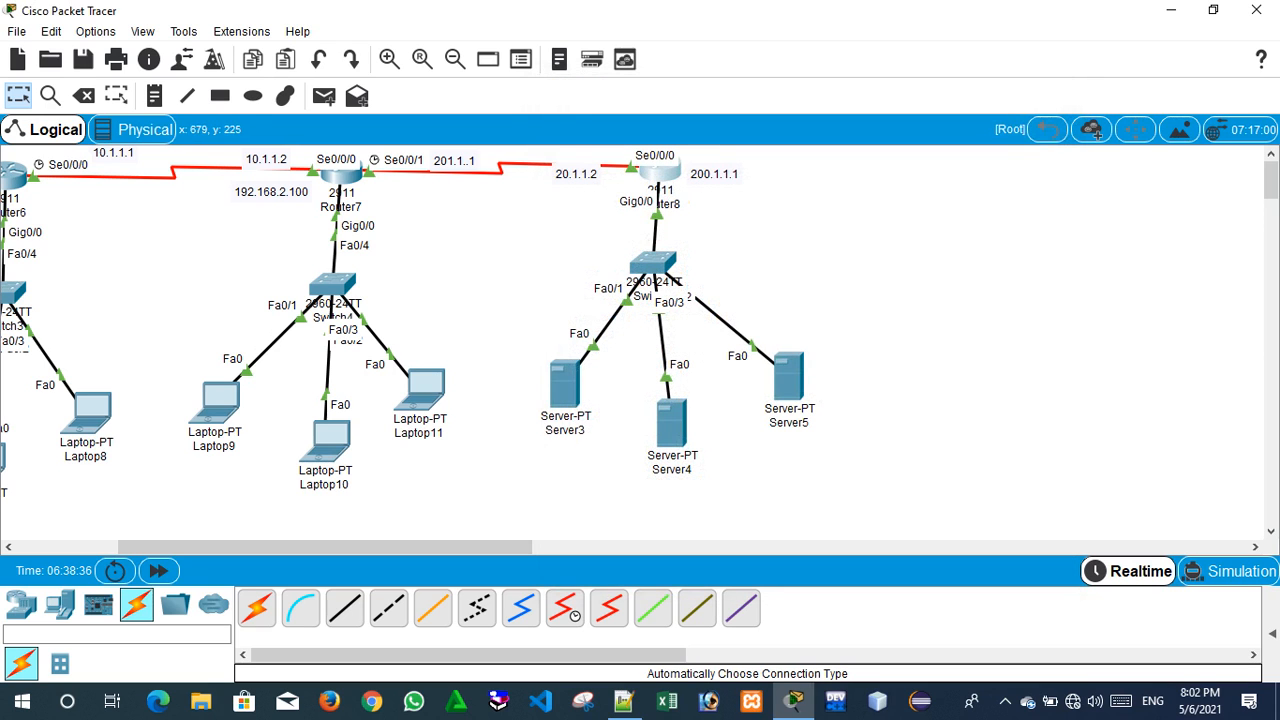
Ping Server3 at 200.1.1.2 from Laptop9's Command Prompt, check the replies and close the window.
click(218, 400)
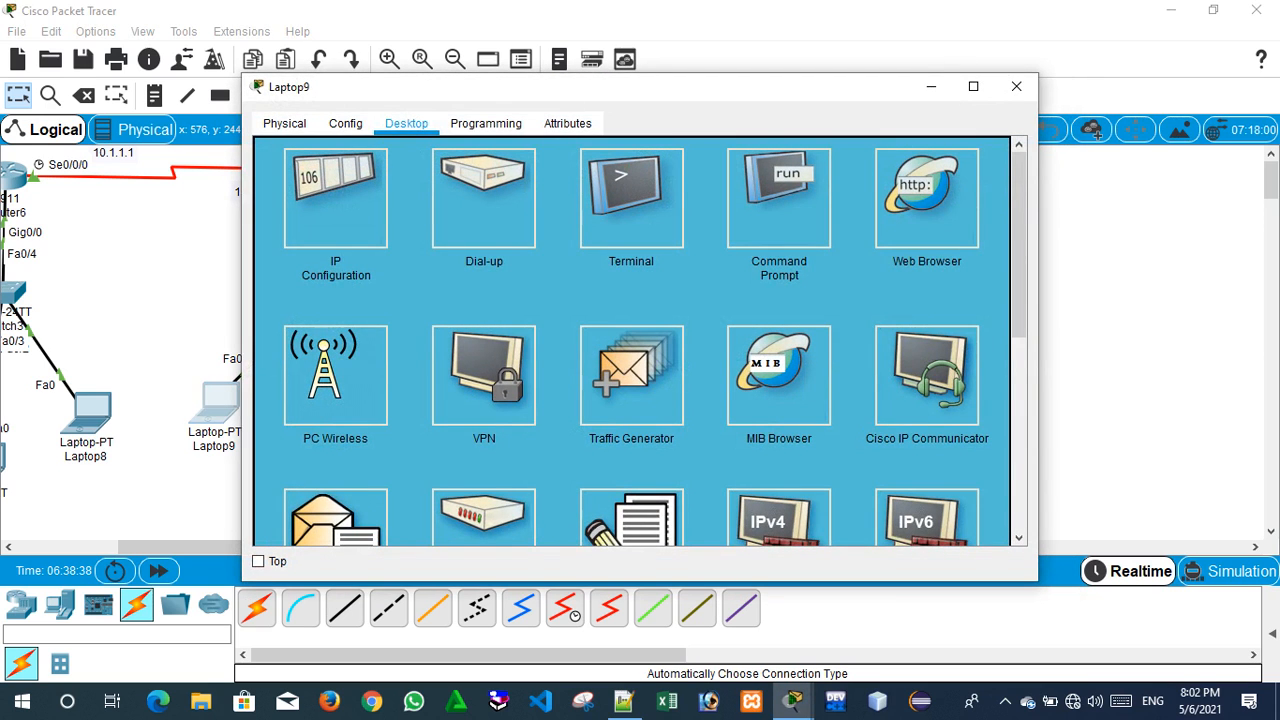
click(779, 198)
key(Return)
key(Return)
key(Return)
key(Return)
key(Return)
key(Return)
key(Return)
key(Return)
key(Return)
key(Return)
key(Return)
key(Return)
text(ping)
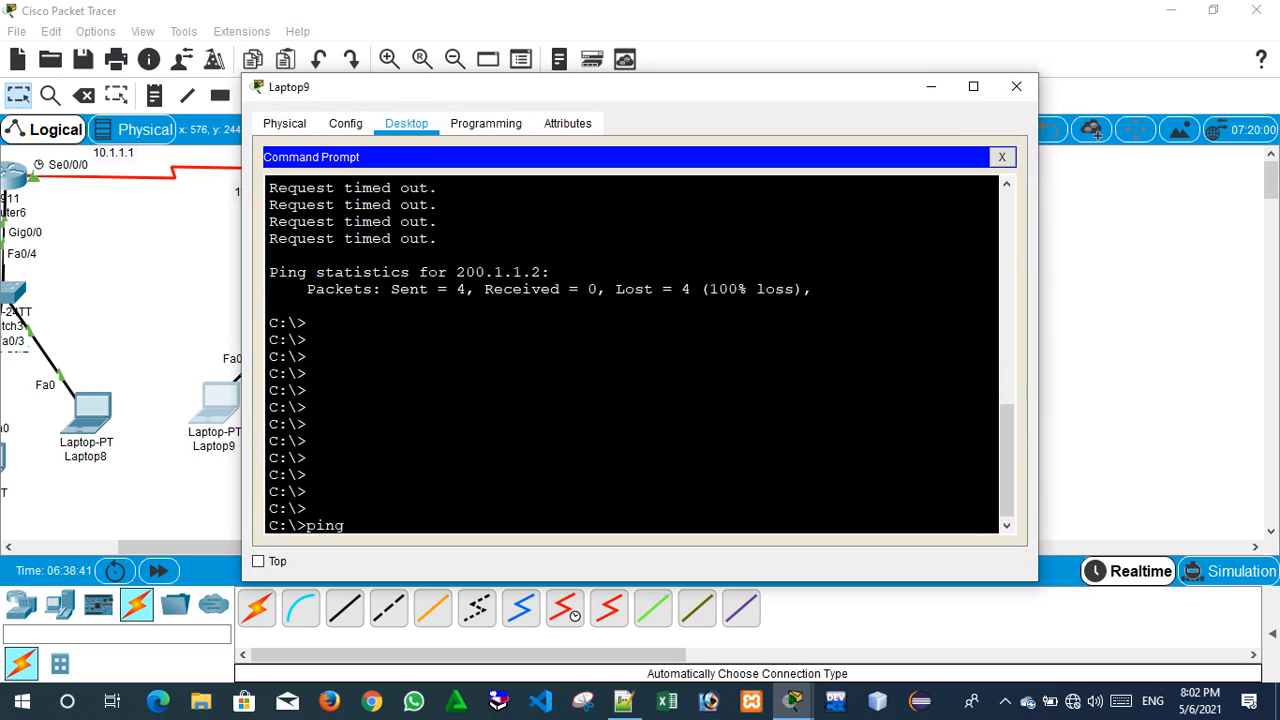
text( 200.1.1.1)
key(BackSpace)
text(2)
key(Return)
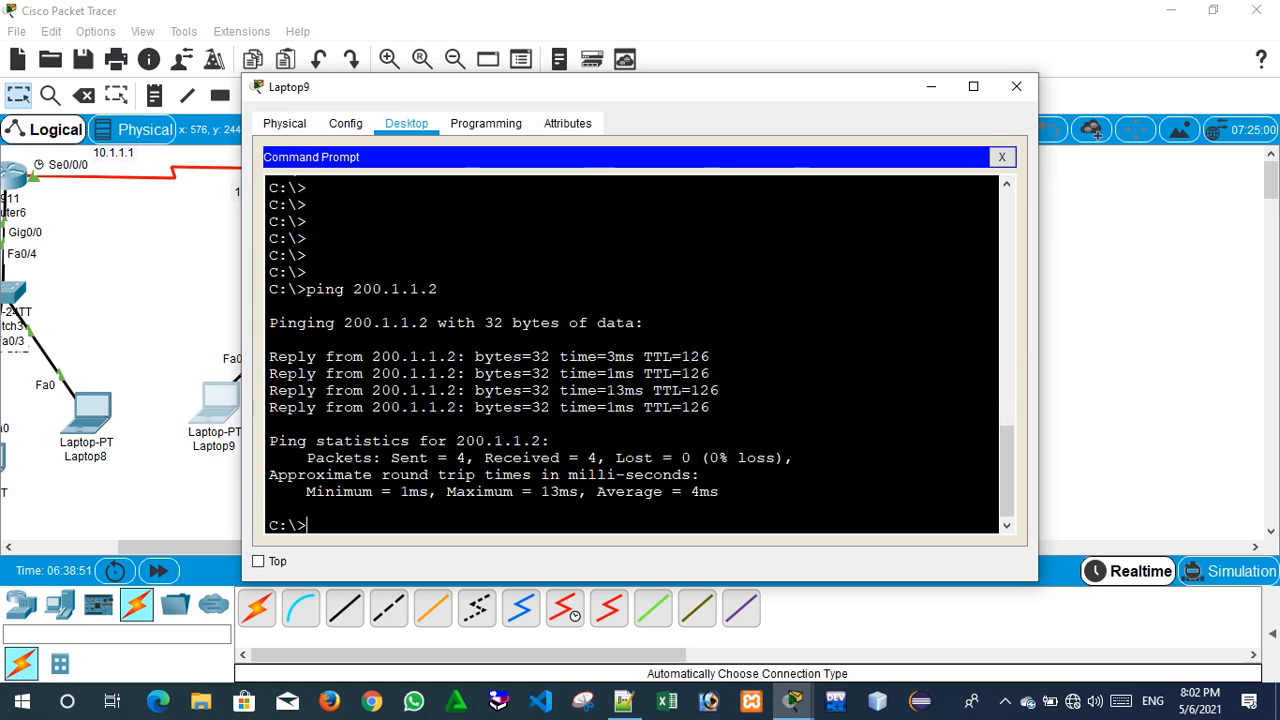
drag(269, 340, 657, 491)
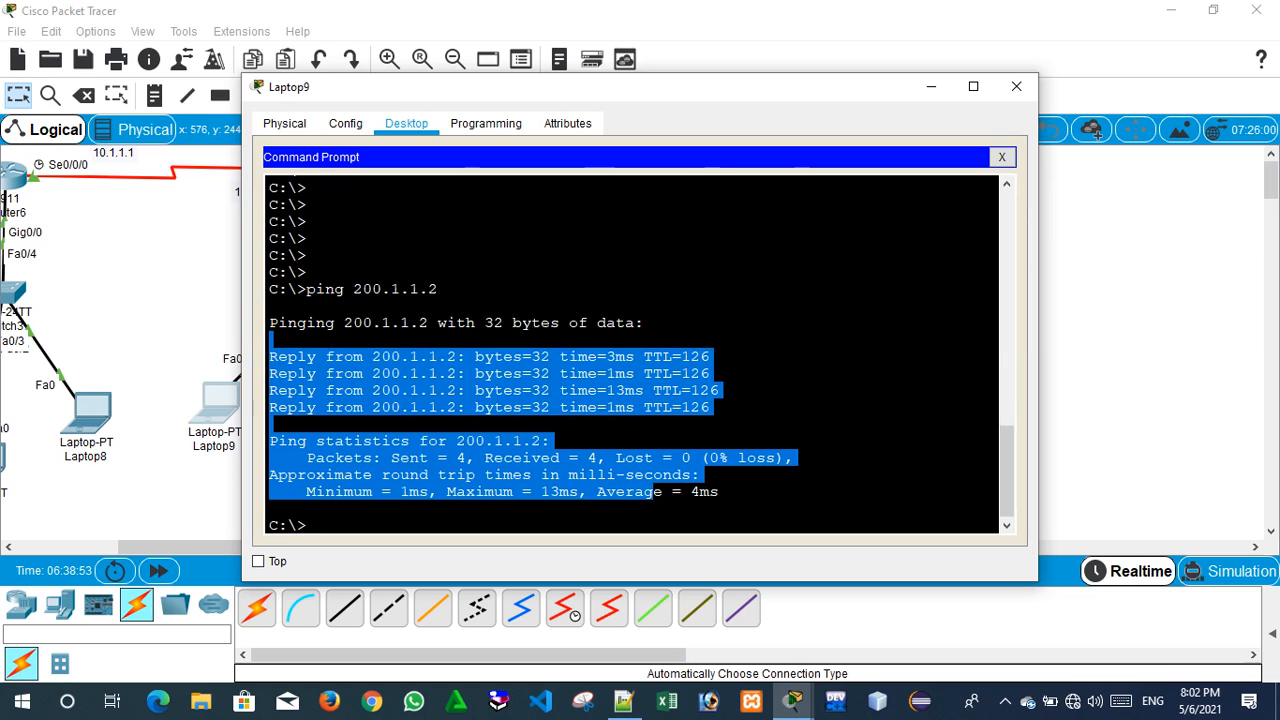
click(1016, 86)
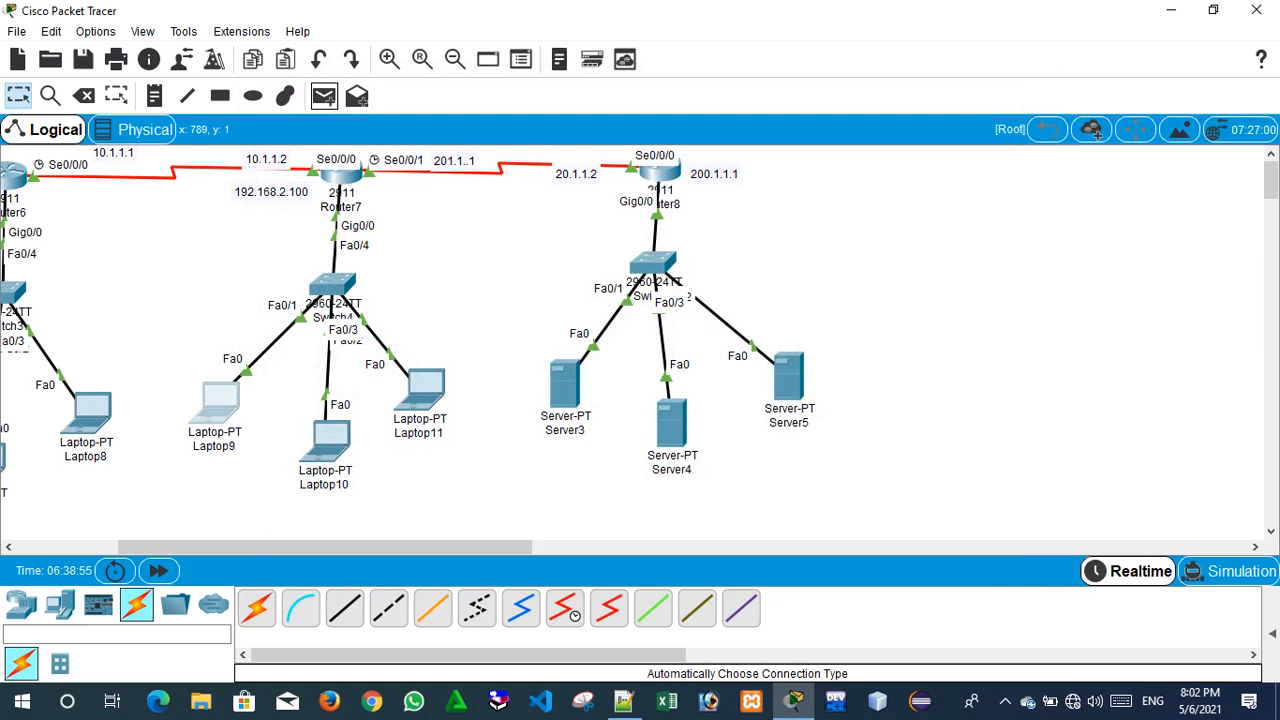
Send a simple PDU from Laptop9 to Server3 and play it in Simulation mode to trace the round trip.
drag(325, 547, 347, 547)
click(324, 96)
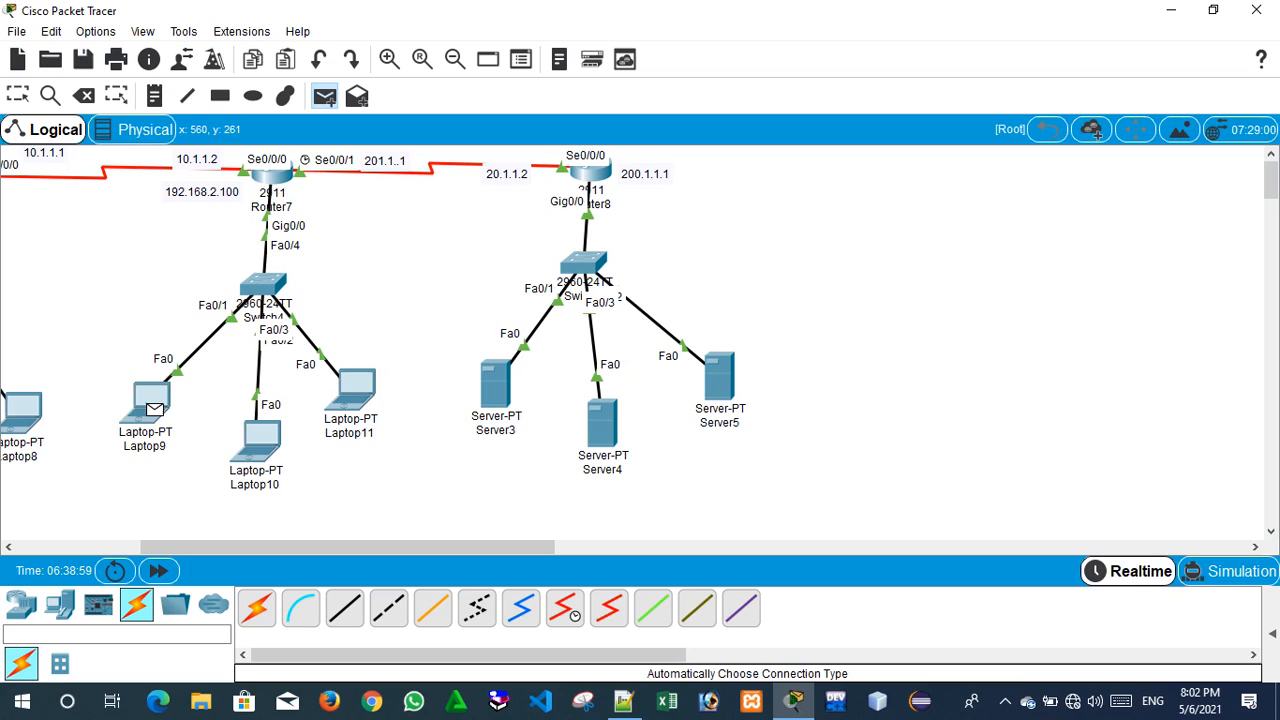
key(Escape)
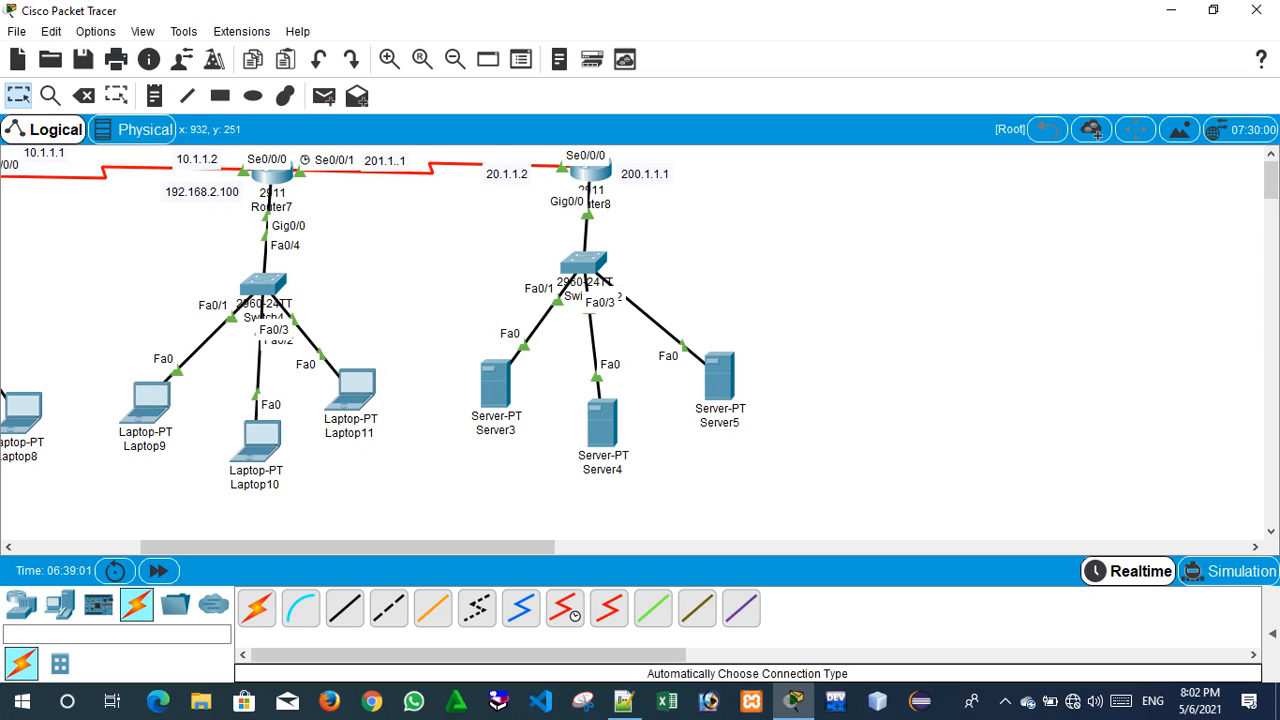
key(shift+s)
click(1090, 383)
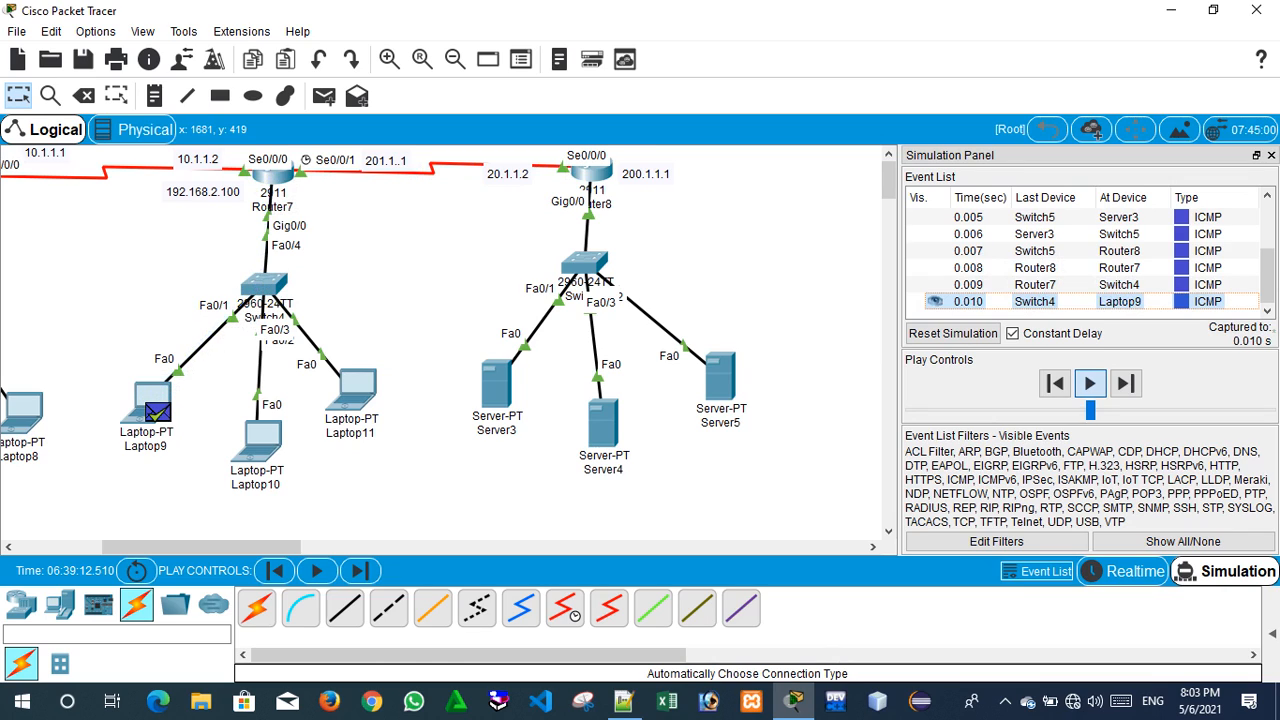
Close the Simulation Panel, return to Realtime mode and bring all three router networks into view.
click(1271, 155)
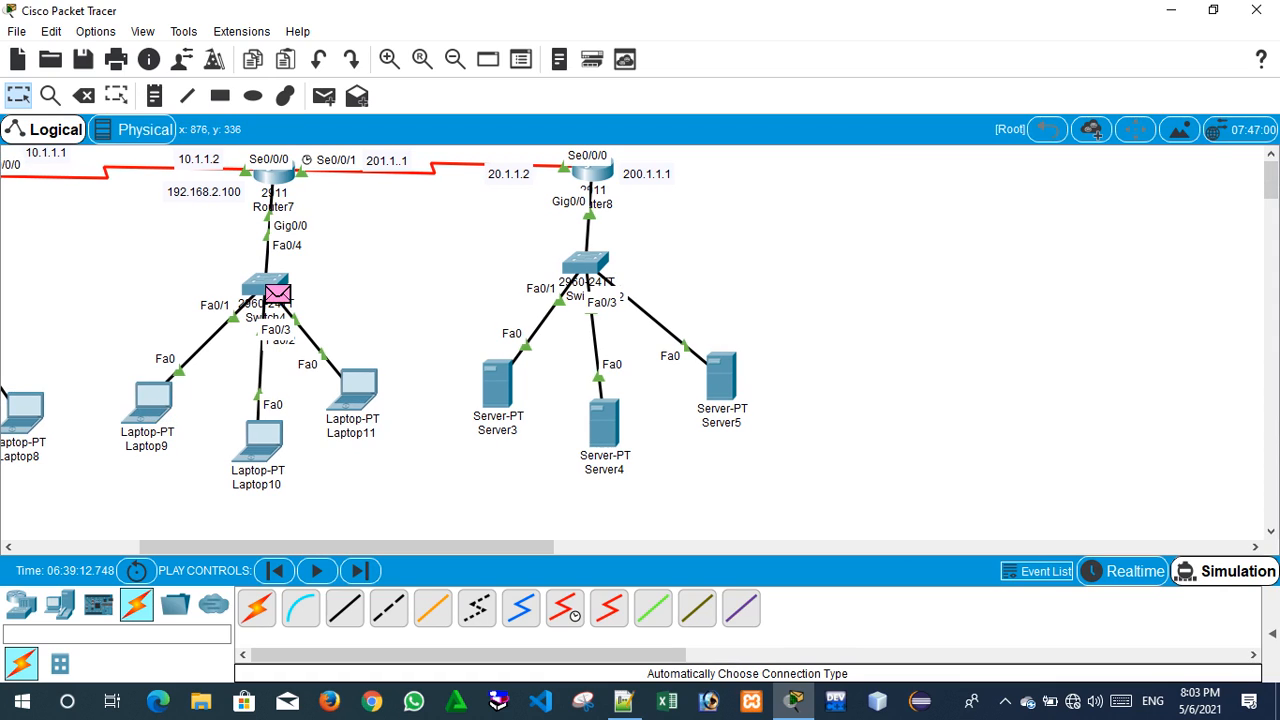
click(1133, 571)
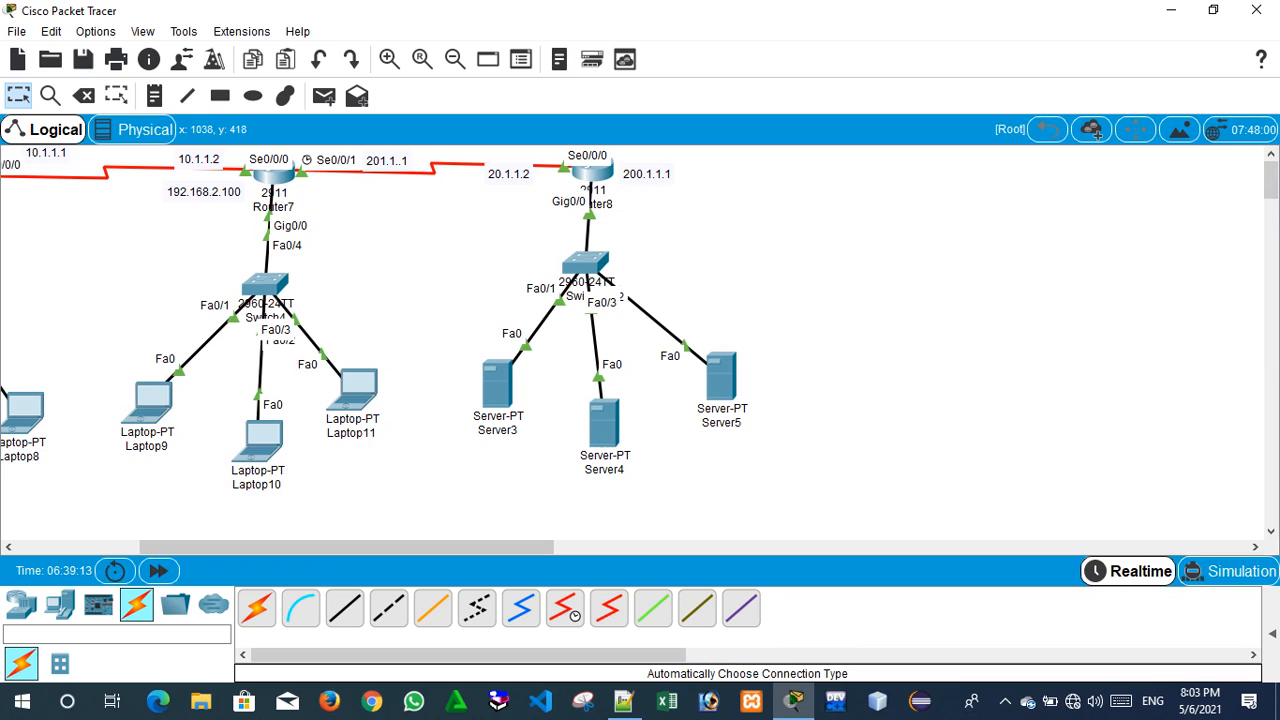
drag(420, 547, 307, 547)
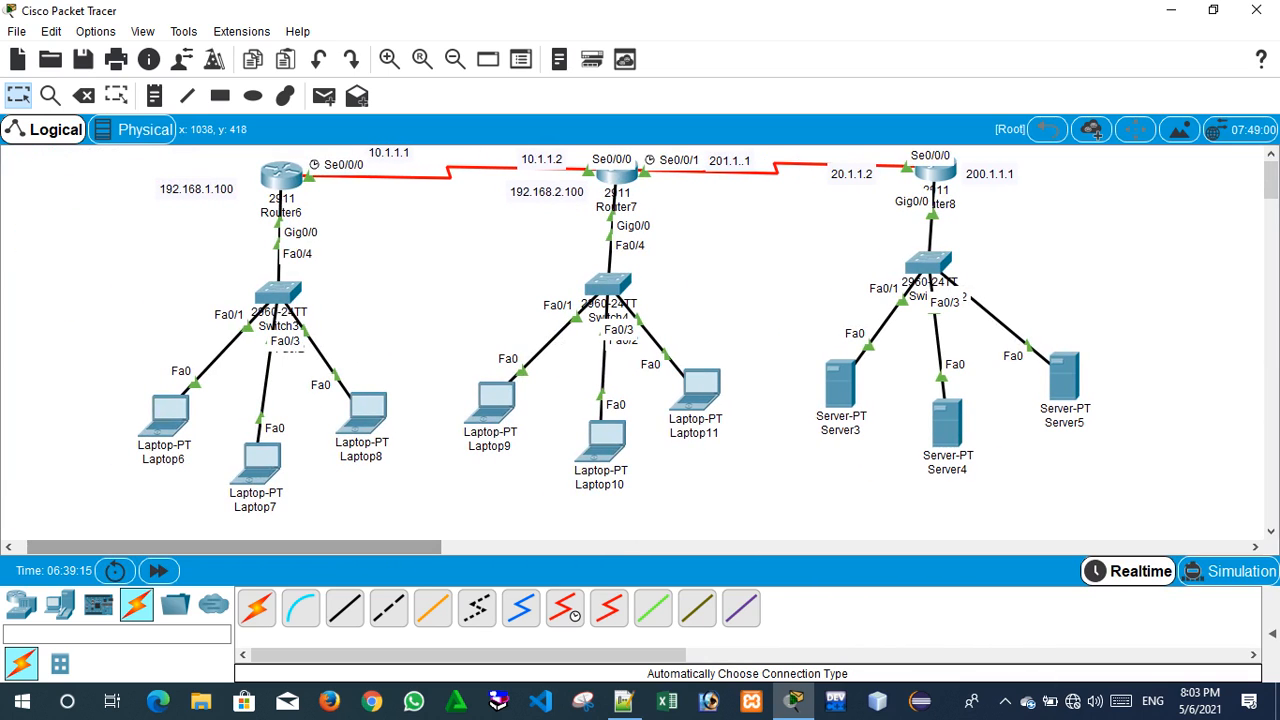